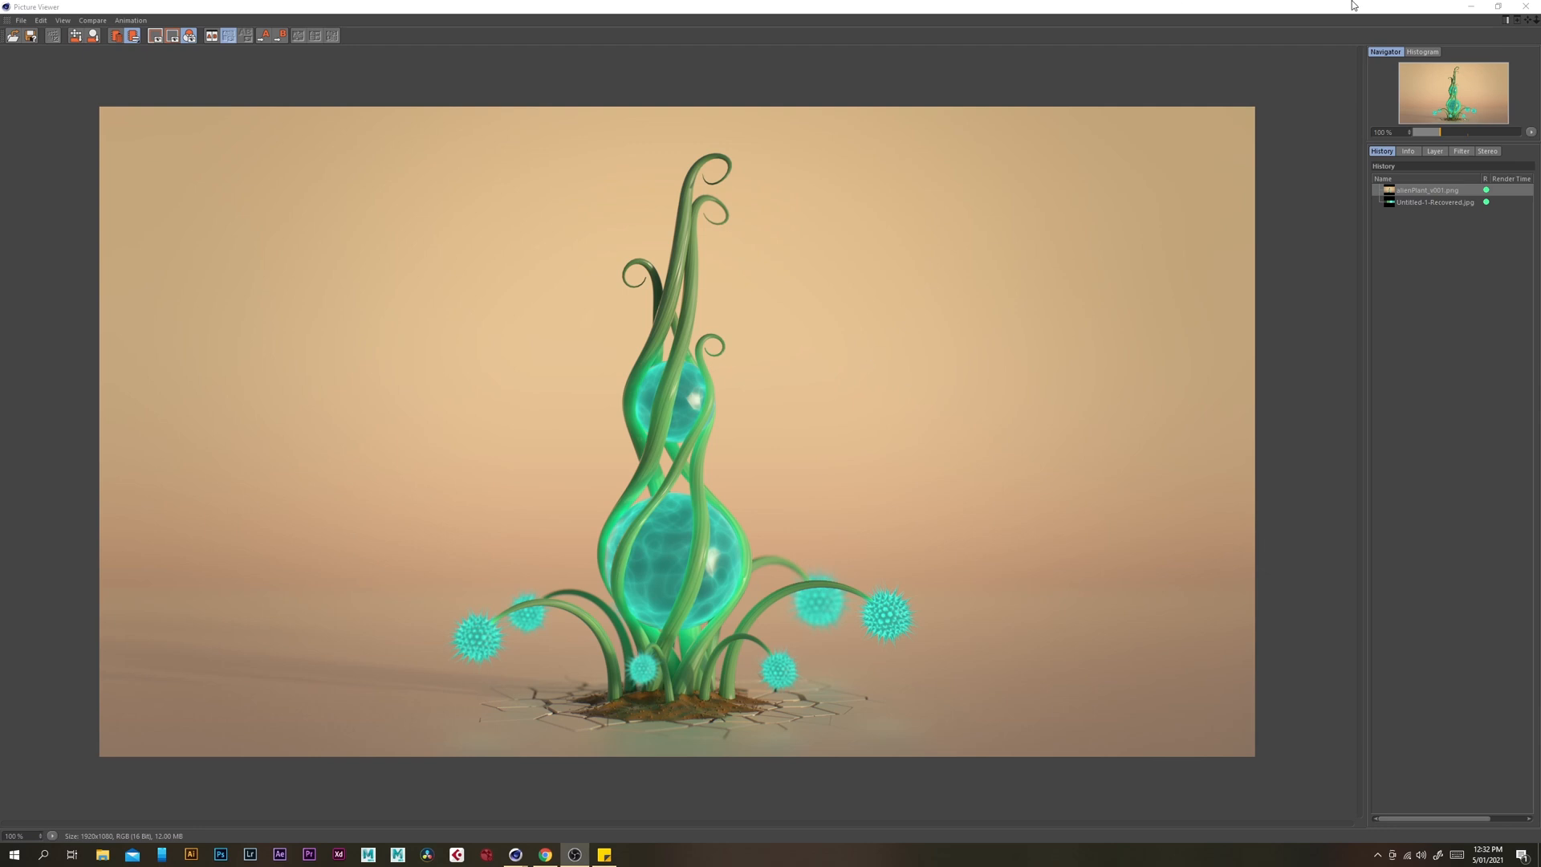
# Put away the reference render and add a plane primitive to the alien plant scene
pyautogui.click(1470, 7)
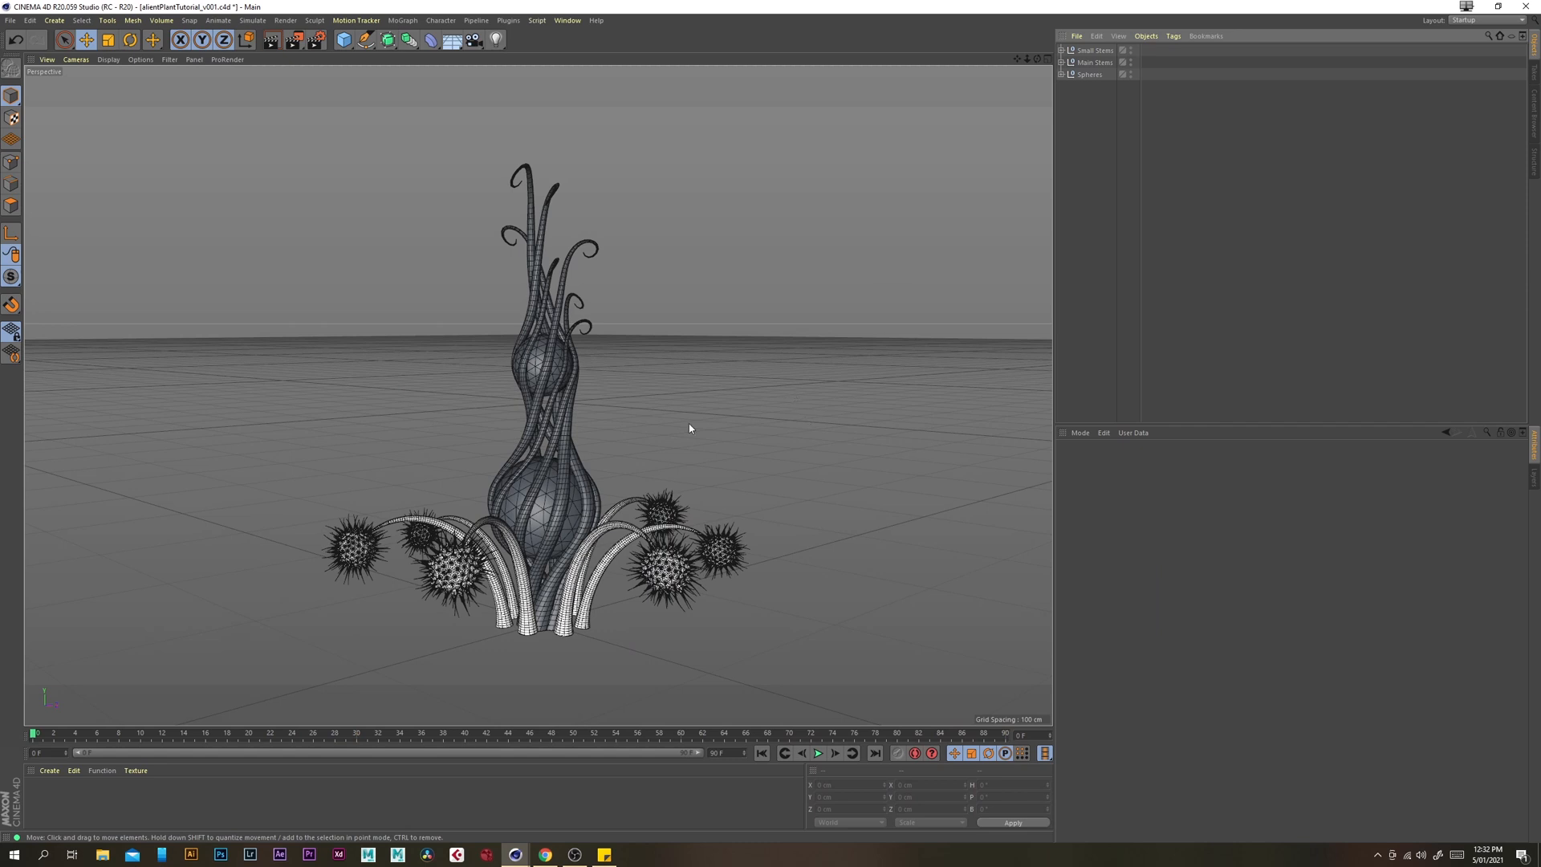
pyautogui.keyDown('alt'); pyautogui.moveTo(689, 425); pyautogui.dragTo(681, 439); pyautogui.keyUp('alt')
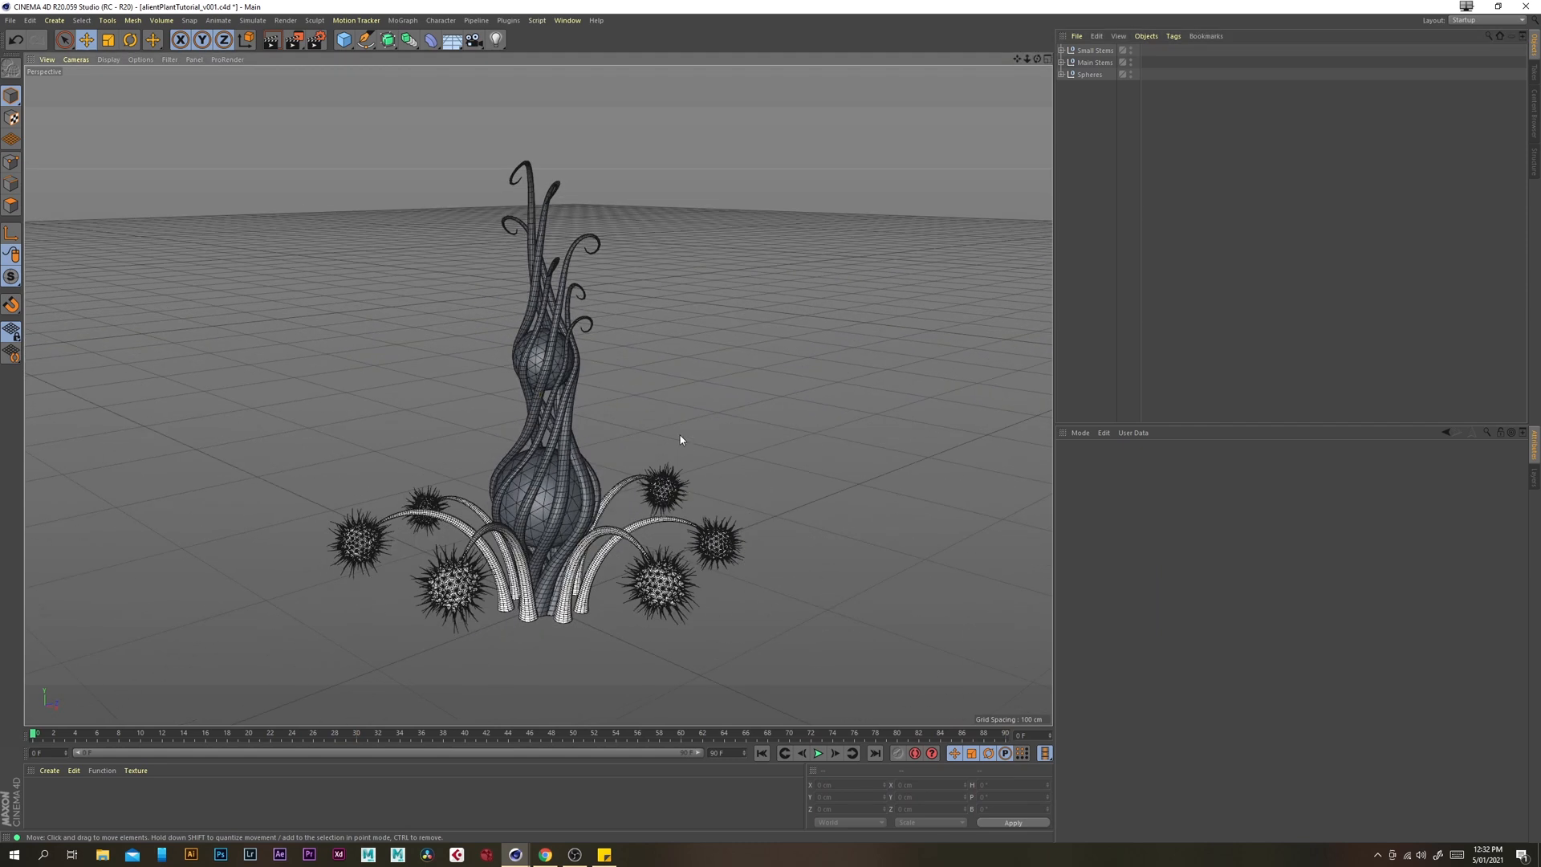
pyautogui.click(344, 40)
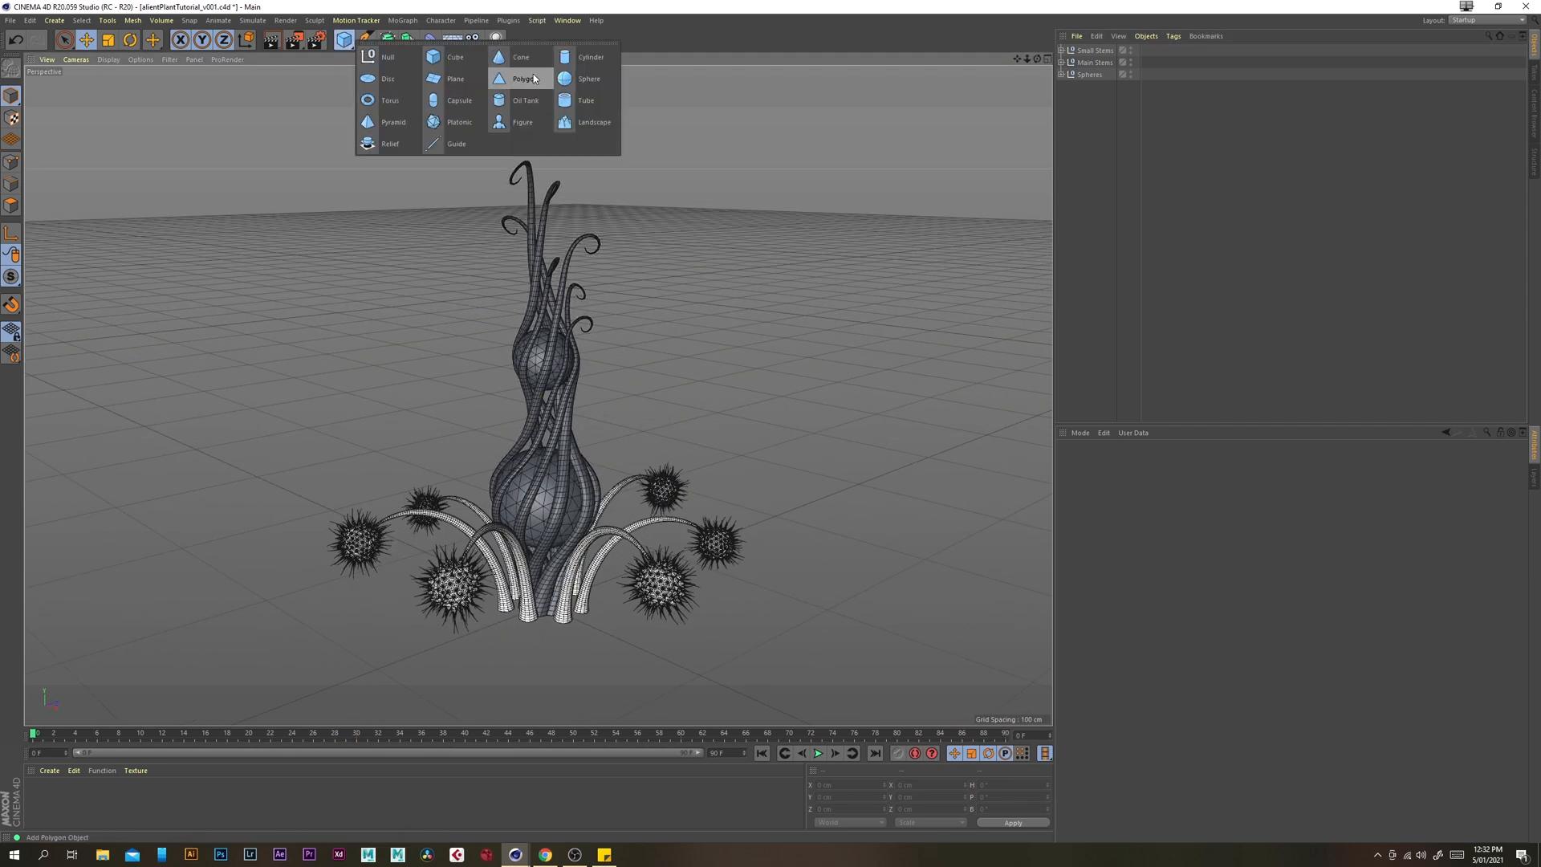
pyautogui.click(449, 80)
# Set the plane's width and height to 1500 cm and its width and height segments to 100
pyautogui.doubleClick(1158, 487)
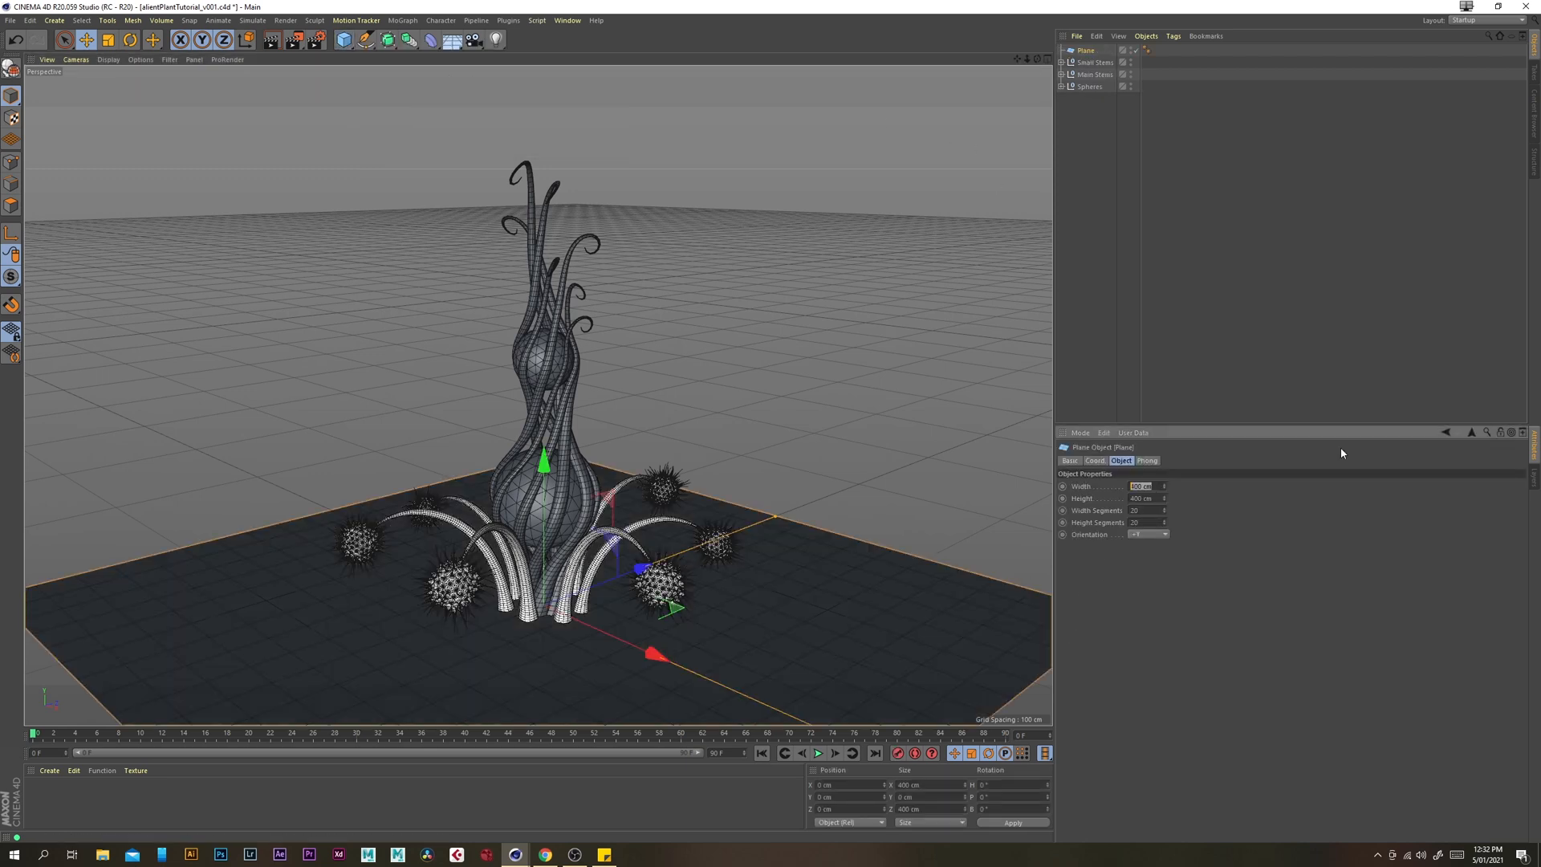
pyautogui.write('1500')
pyautogui.press('Tab')
pyautogui.write('150')
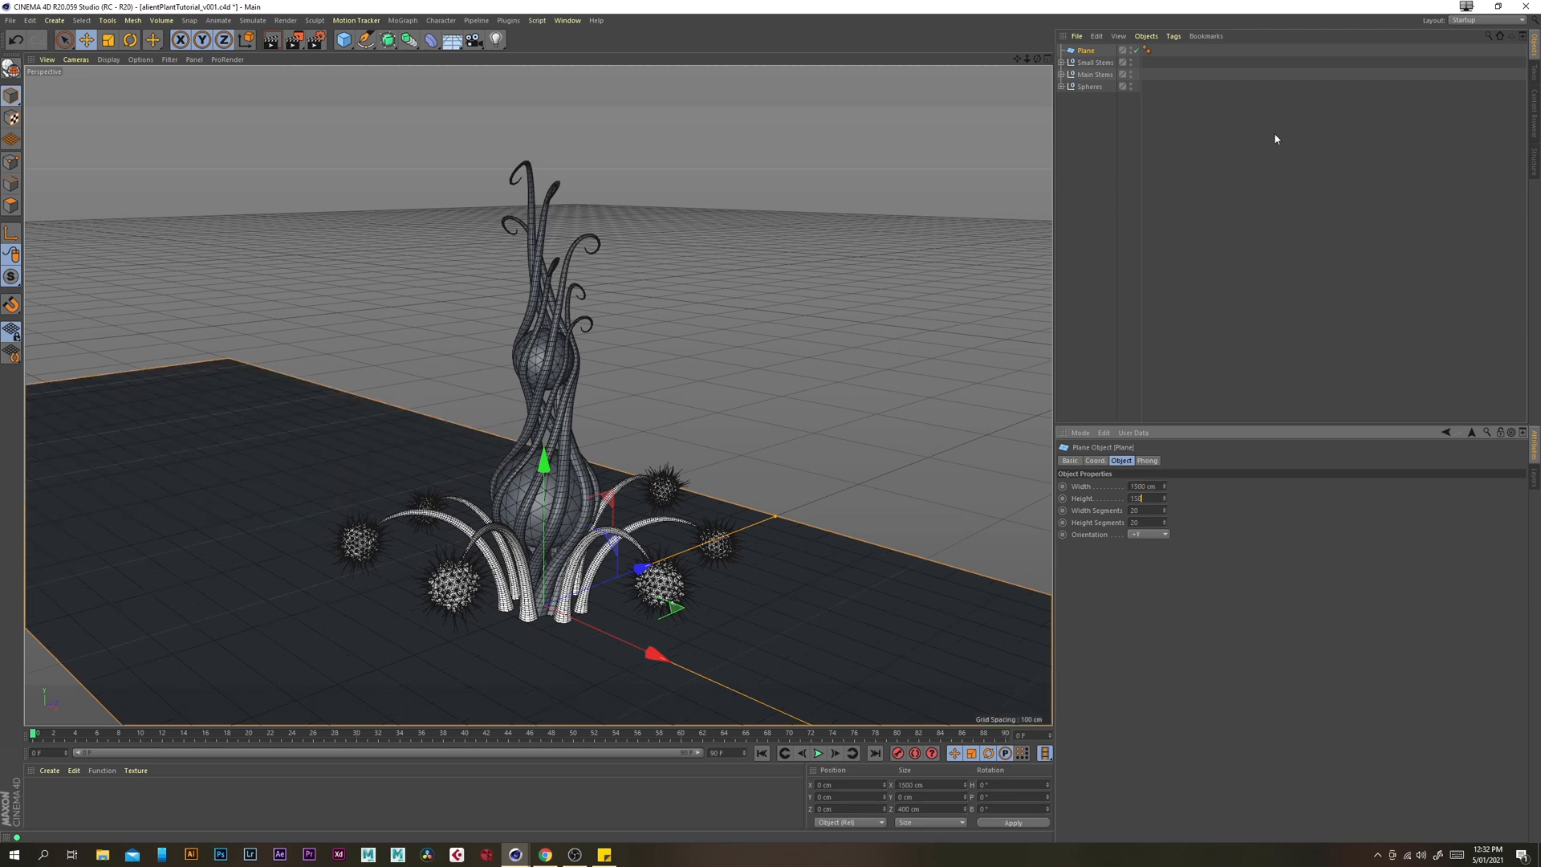
pyautogui.write('0')
pyautogui.press('Tab')
pyautogui.write('100')
pyautogui.press('Tab')
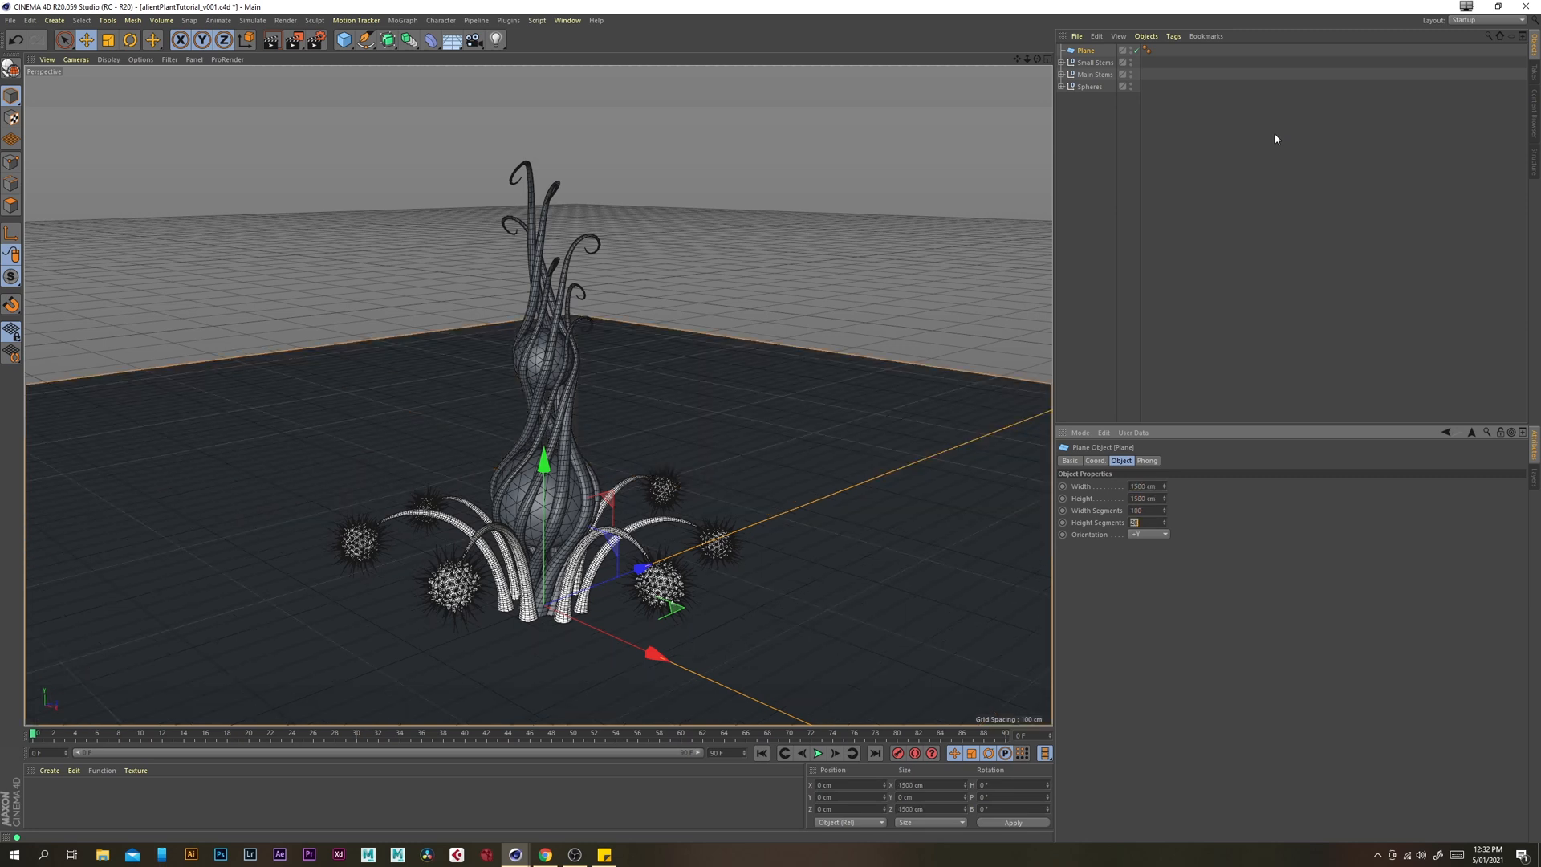
pyautogui.write('100')
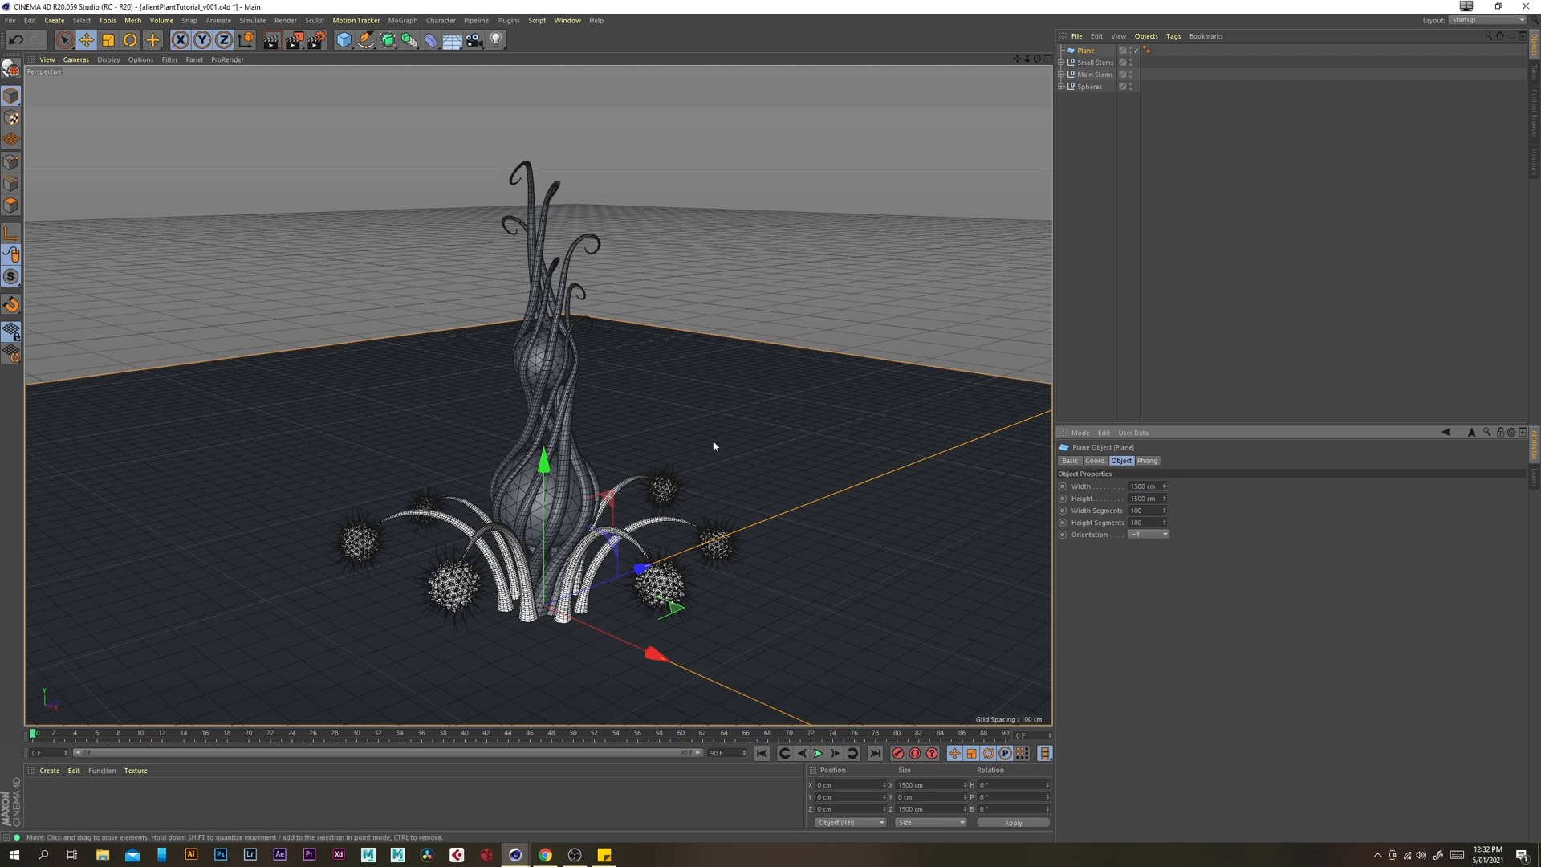
# Add a Bend deformer and make it a child of the plane
pyautogui.scroll(-5, 638, 414)
pyautogui.scroll(2, 643, 395)
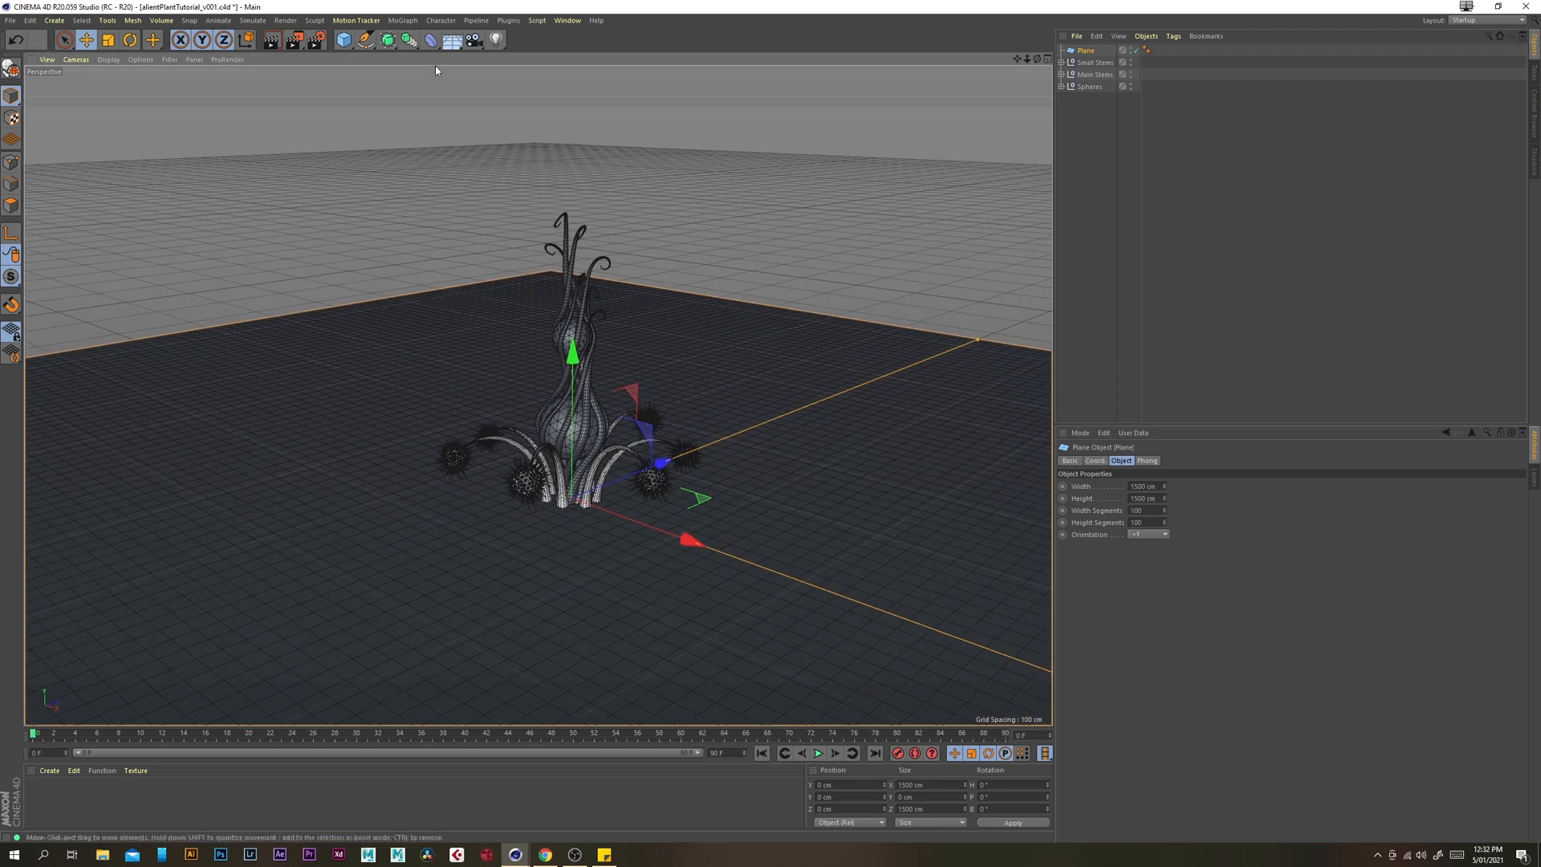
pyautogui.click(431, 40)
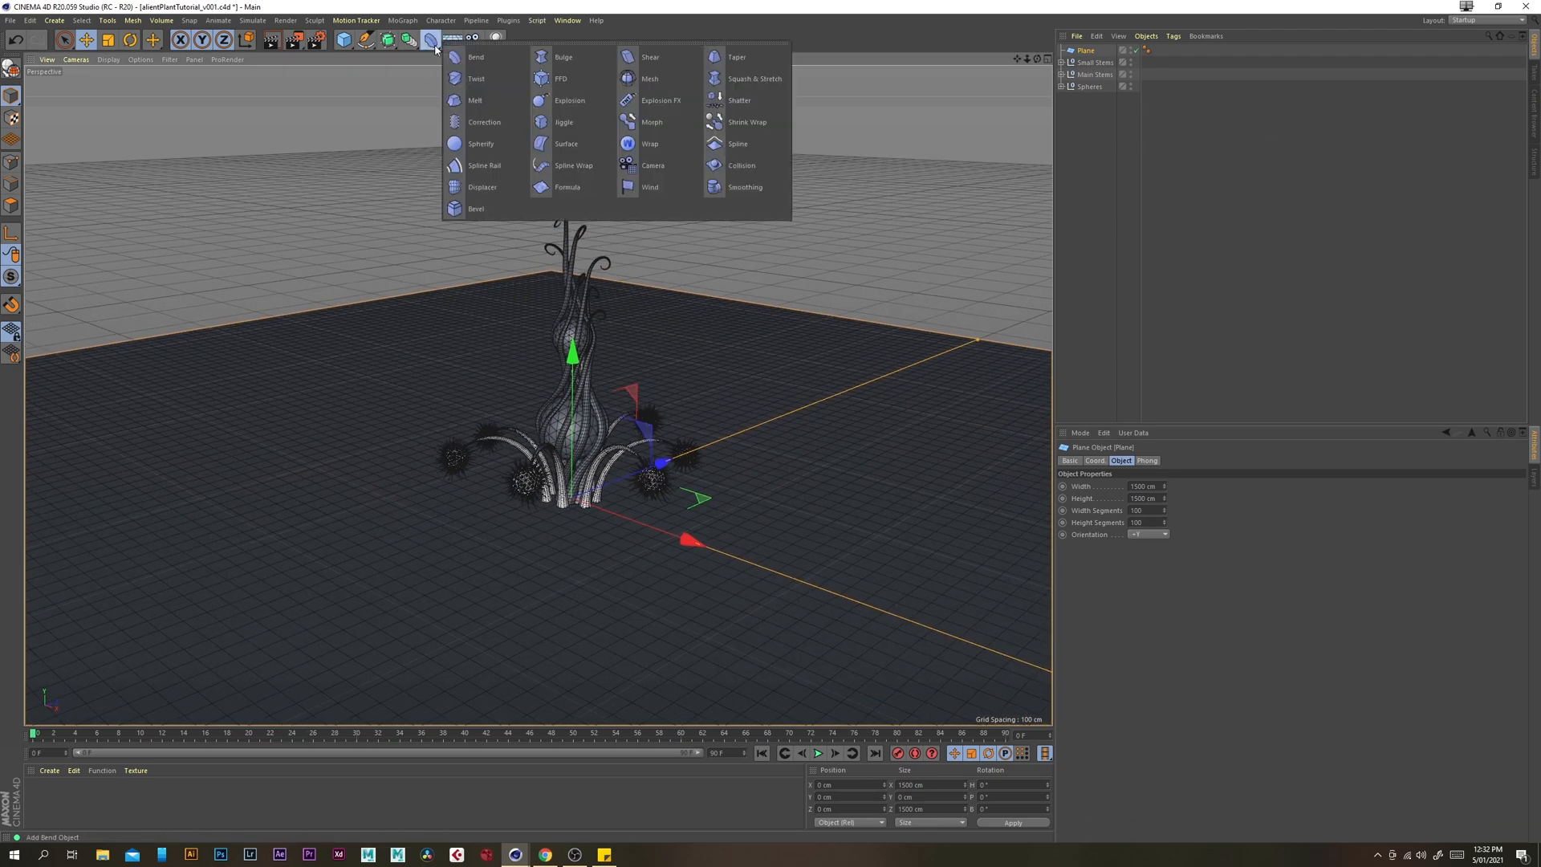
pyautogui.click(482, 57)
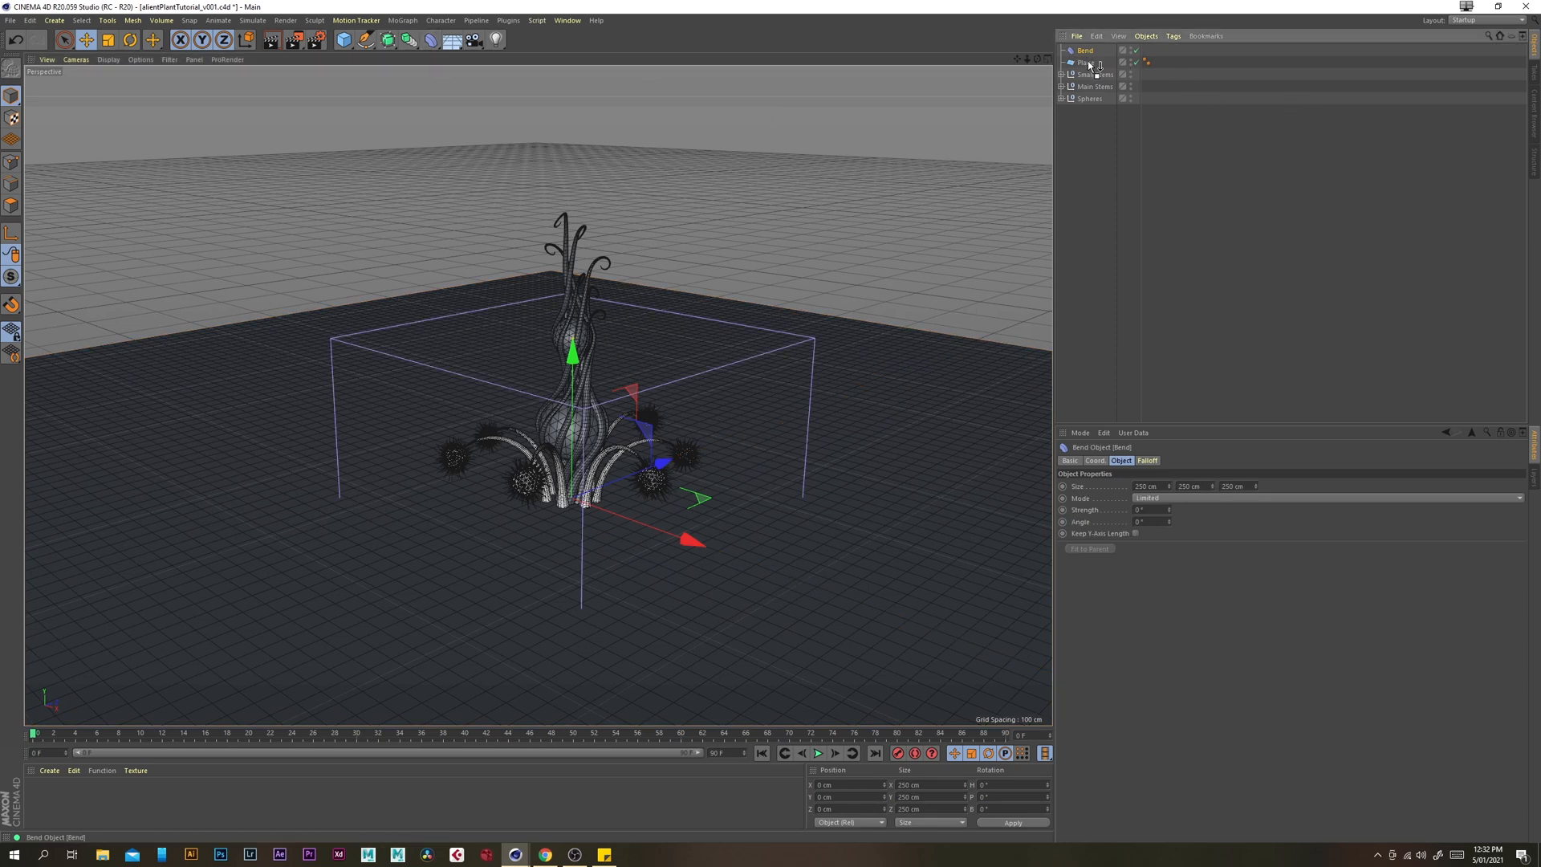
pyautogui.moveTo(1086, 57); pyautogui.dragTo(1087, 64)
# Set the Bend deformer's bank rotation to -90° and its X position to -250 cm
pyautogui.click(1158, 509)
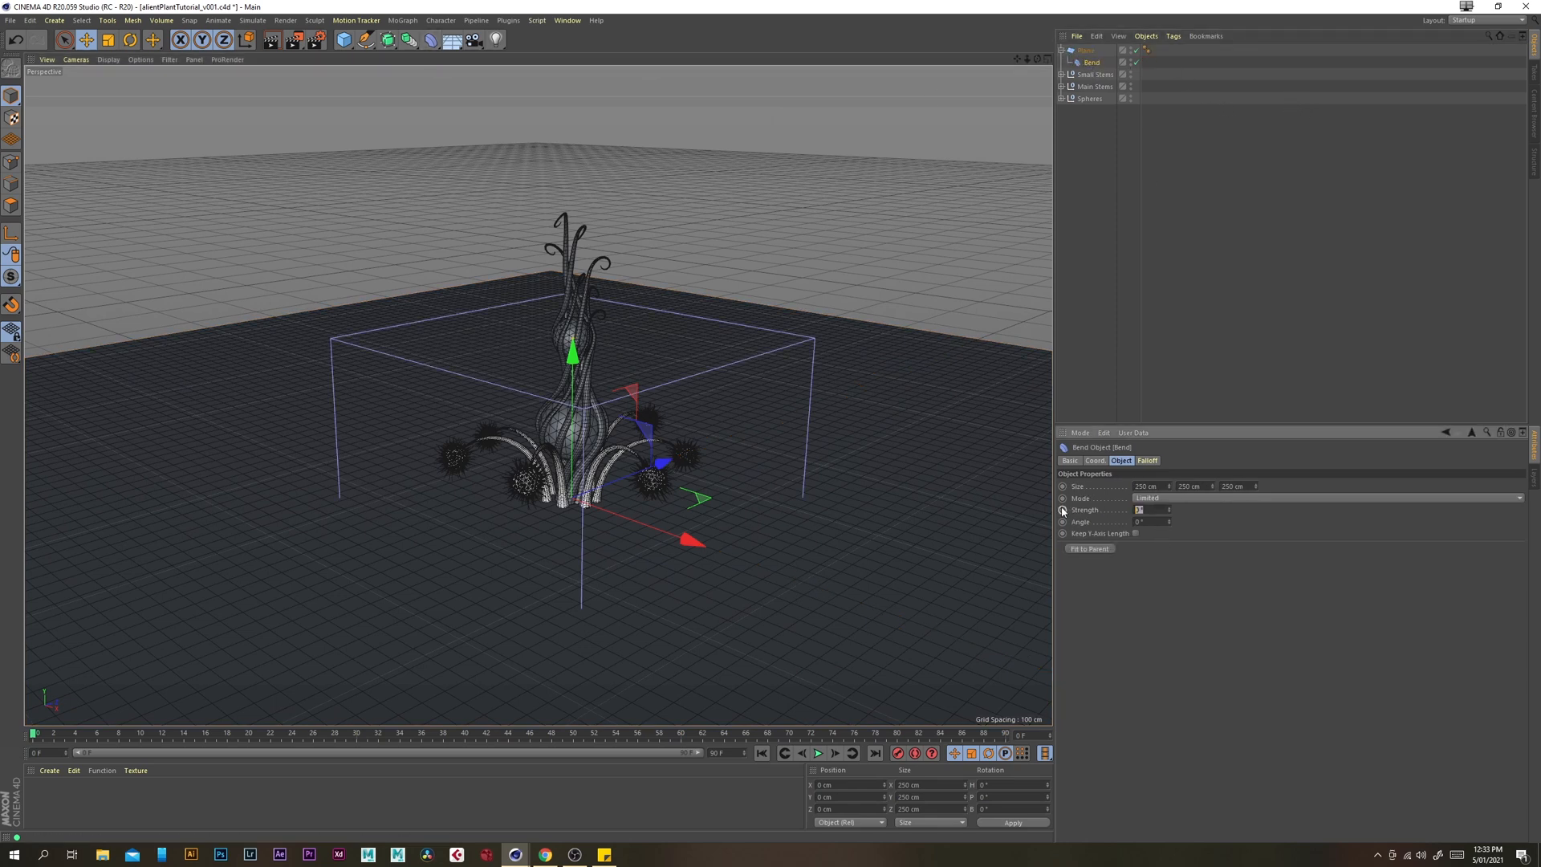
pyautogui.click(1095, 460)
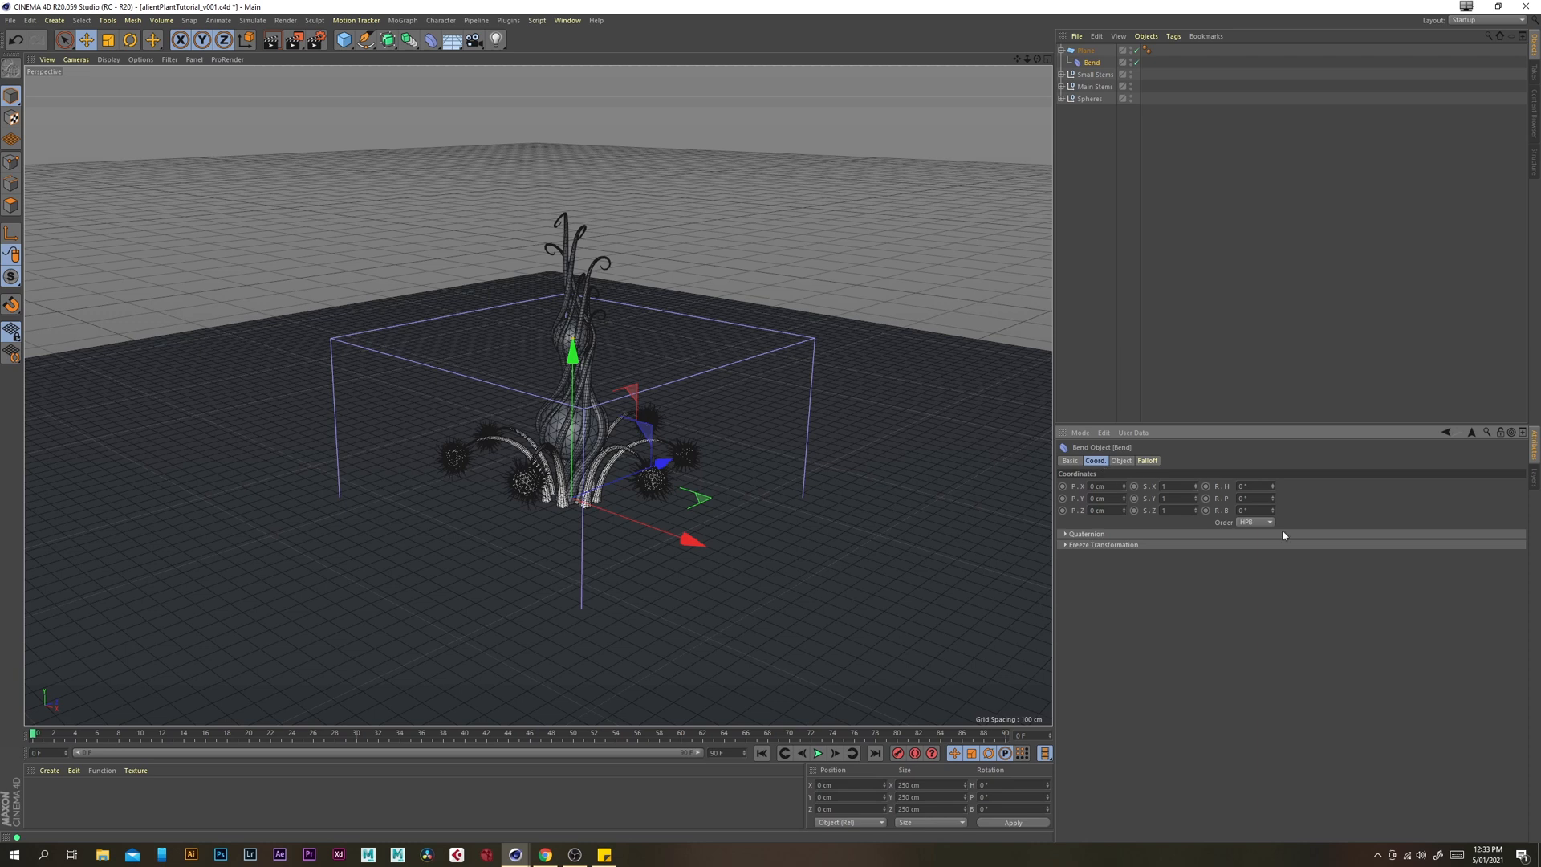
pyautogui.click(1266, 511)
pyautogui.write('-90')
pyautogui.press('Return')
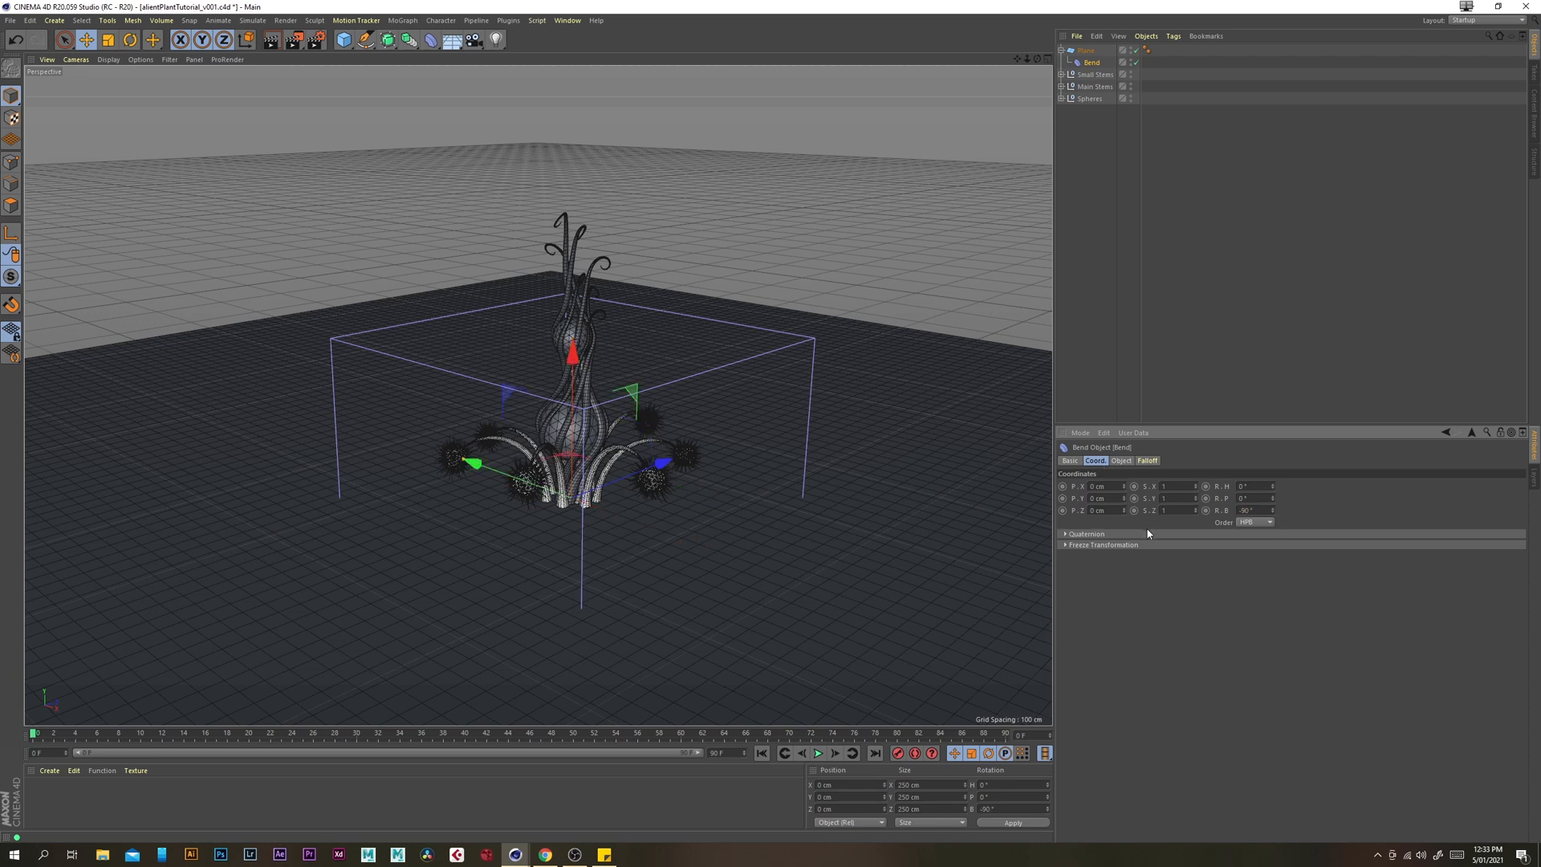
pyautogui.moveTo(1111, 487); pyautogui.dragTo(1077, 486)
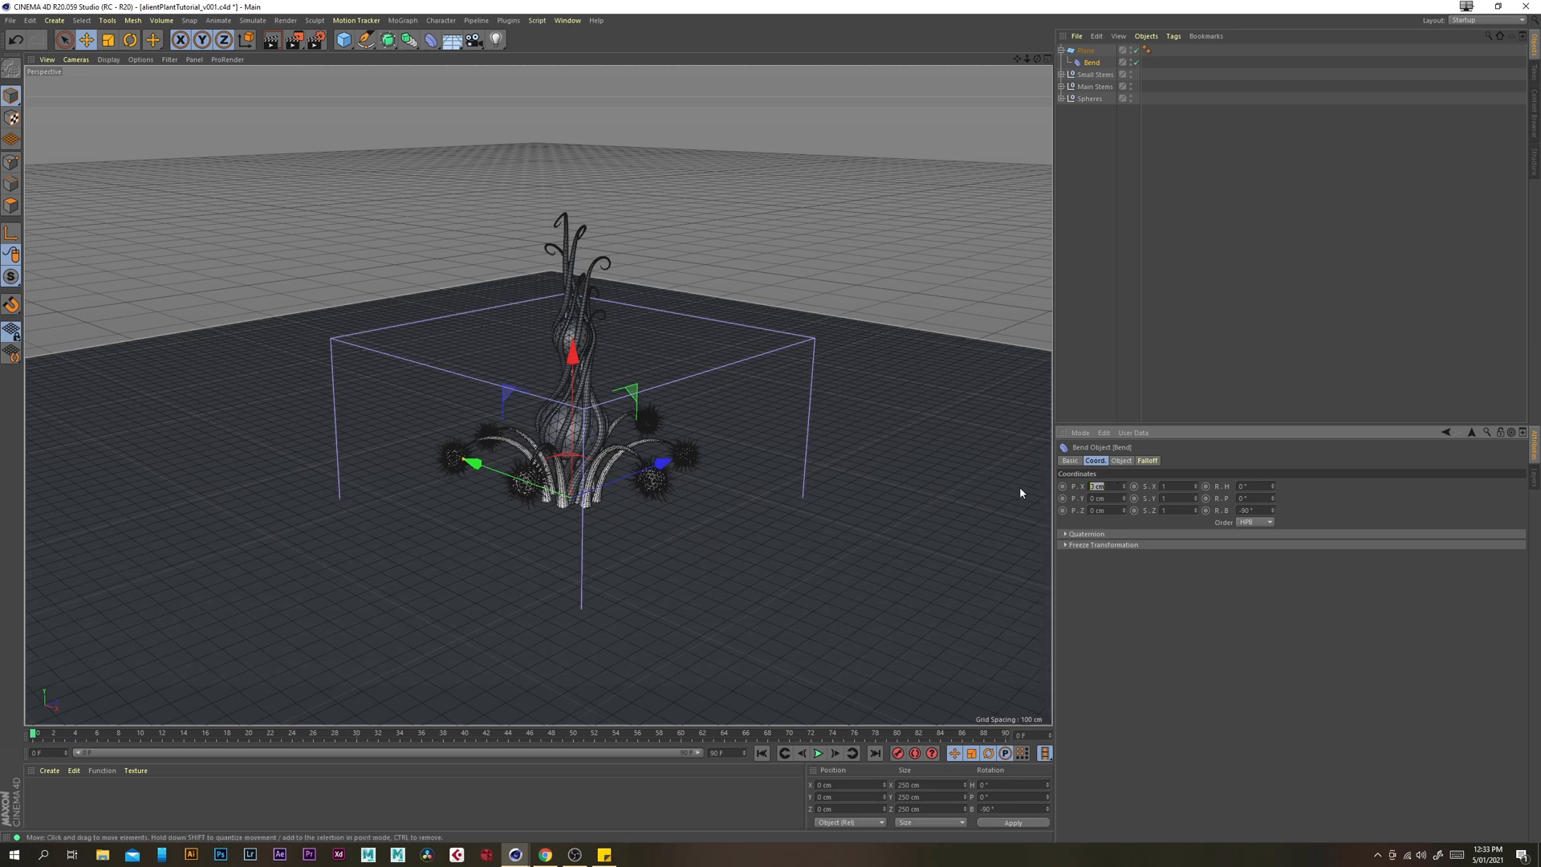
pyautogui.write('-250')
pyautogui.press('Return')
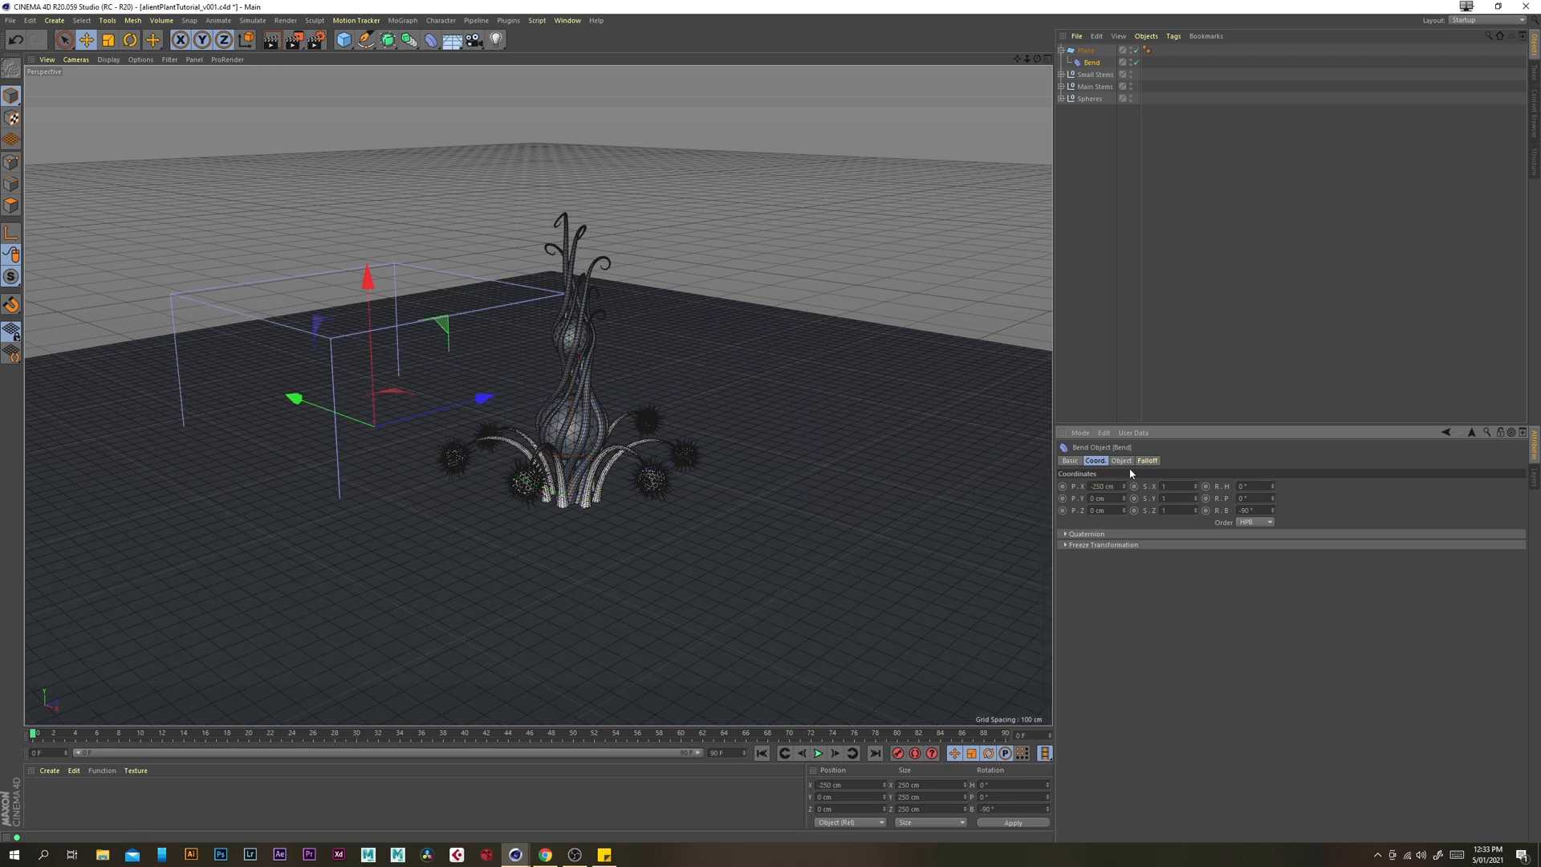
# Set the Bend deformer's strength to 90° to curve the plane up behind the plant
pyautogui.click(1121, 461)
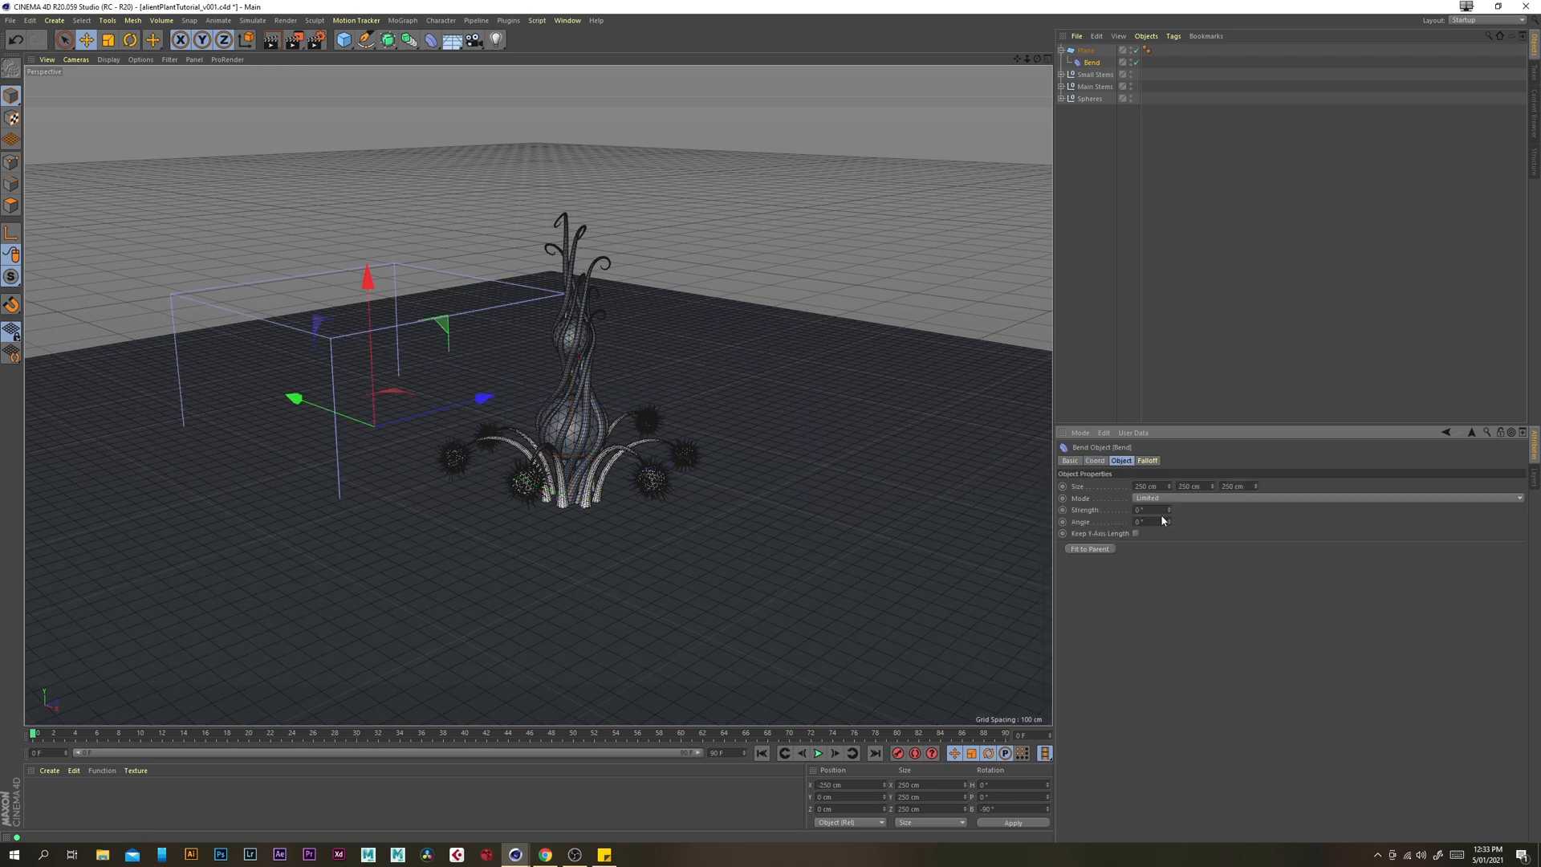
pyautogui.moveTo(1157, 510); pyautogui.dragTo(1058, 504)
pyautogui.write('90')
pyautogui.press('Return')
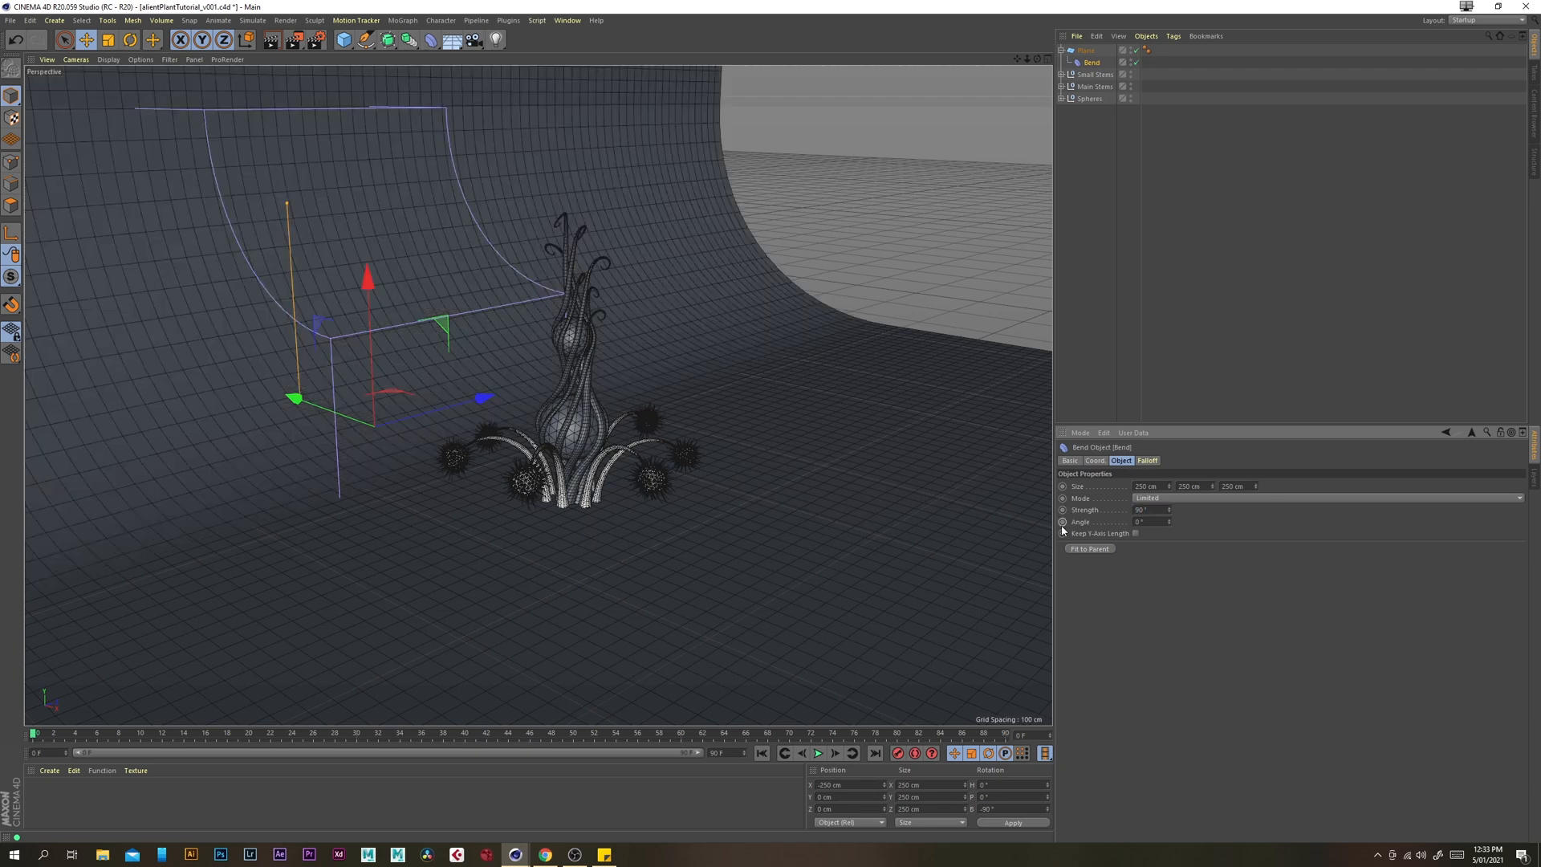
# Move the bent plane to an X position of -250 cm
pyautogui.keyDown('alt'); pyautogui.moveTo(646, 351); pyautogui.dragTo(613, 334, button='right'); pyautogui.keyUp('alt')
pyautogui.keyDown('alt'); pyautogui.moveTo(612, 334); pyautogui.dragTo(671, 334); pyautogui.keyUp('alt')
pyautogui.keyDown('alt'); pyautogui.moveTo(671, 334); pyautogui.dragTo(680, 390, button='middle'); pyautogui.keyUp('alt')
pyautogui.keyDown('alt'); pyautogui.moveTo(679, 390); pyautogui.dragTo(642, 353); pyautogui.keyUp('alt')
pyautogui.click(1085, 50)
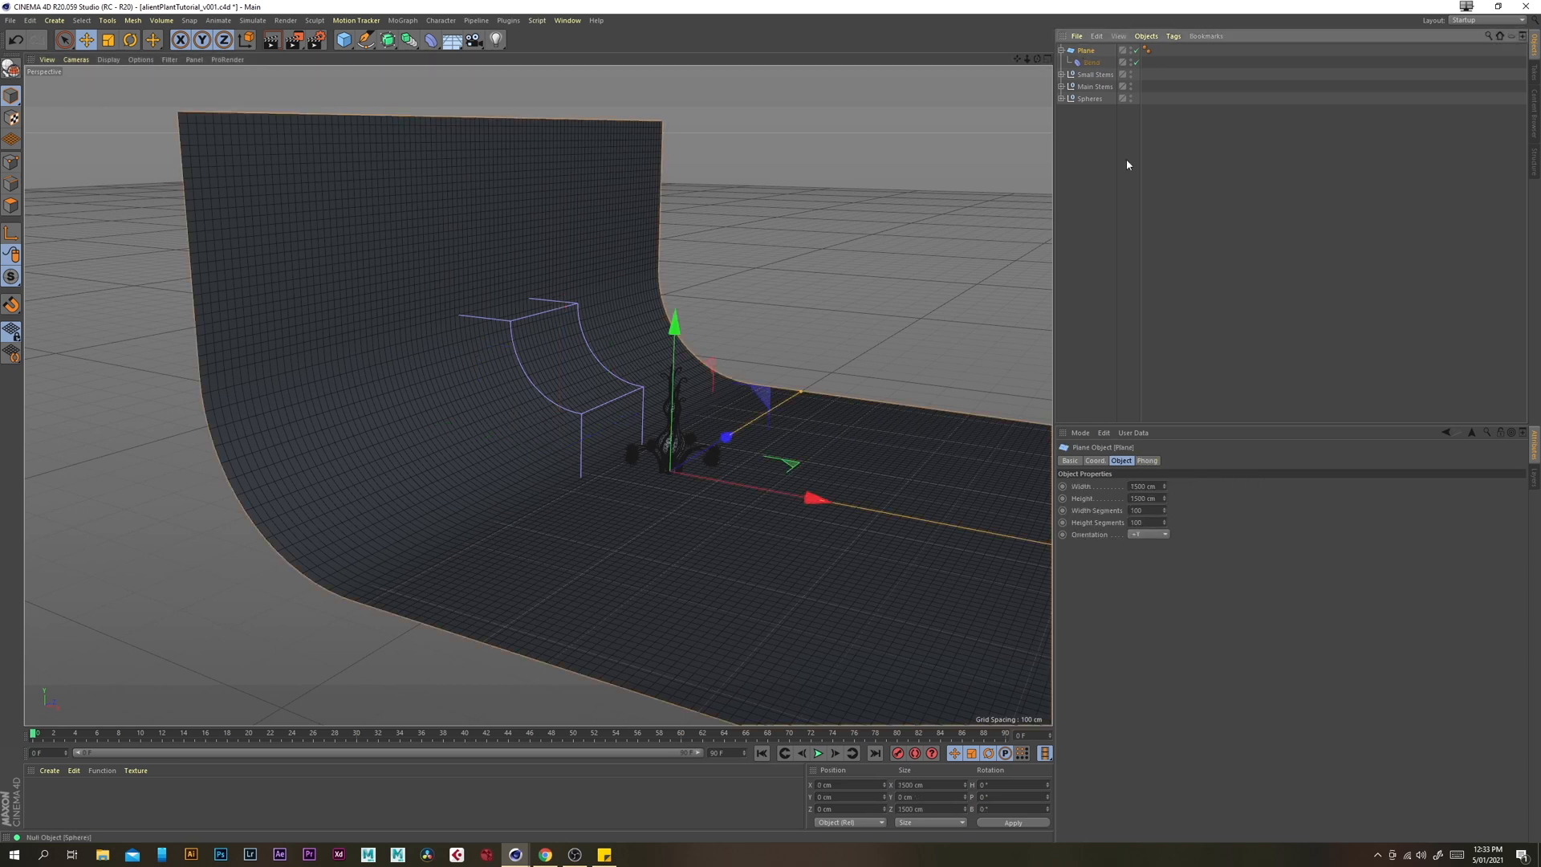
pyautogui.click(1095, 460)
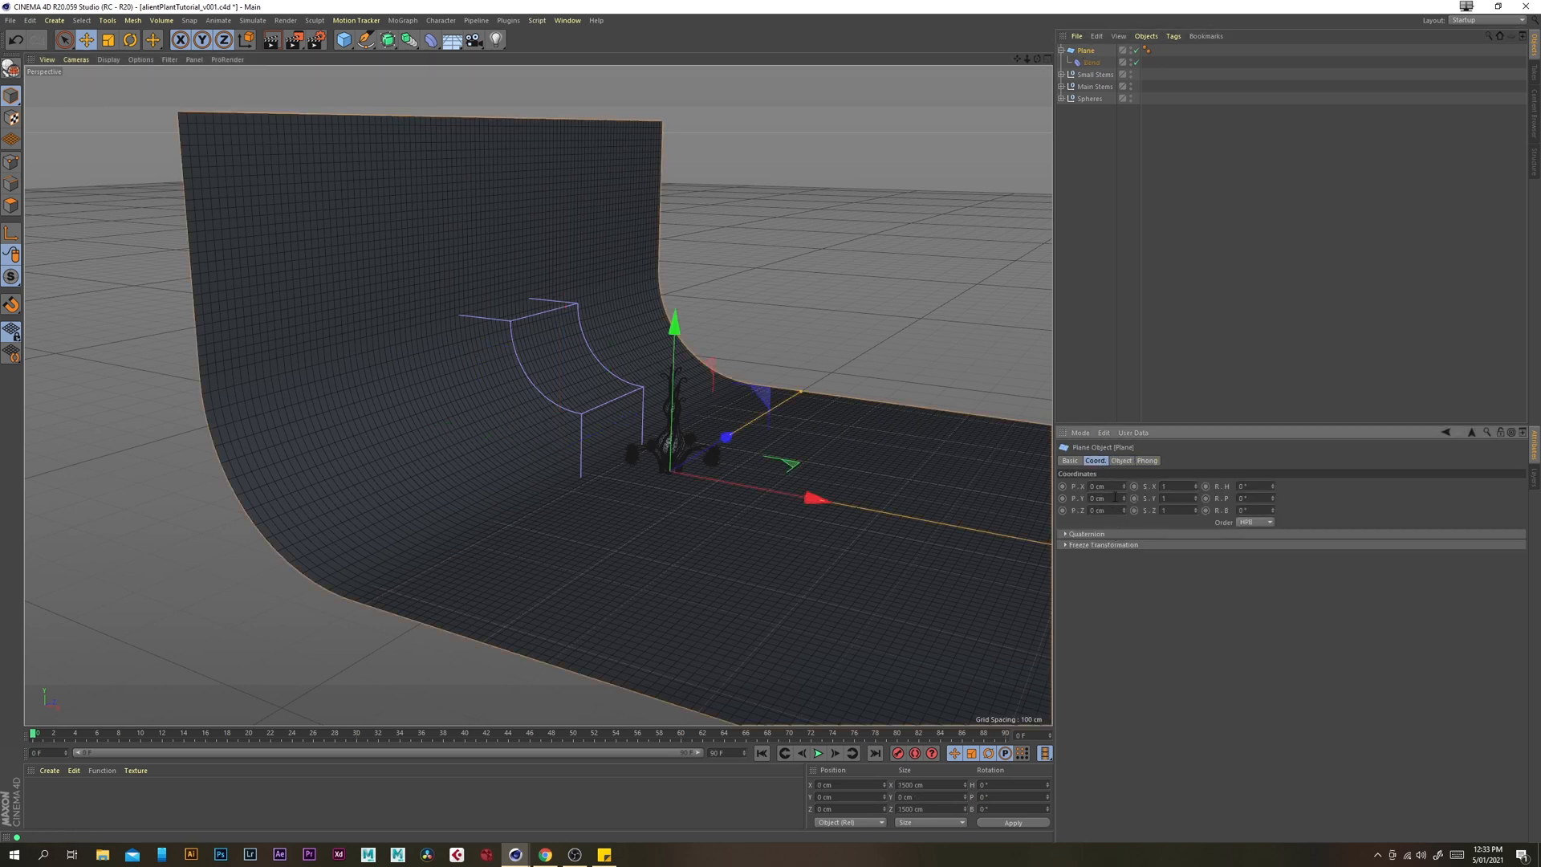
pyautogui.moveTo(1097, 488); pyautogui.dragTo(1019, 492)
pyautogui.press('BackSpace')
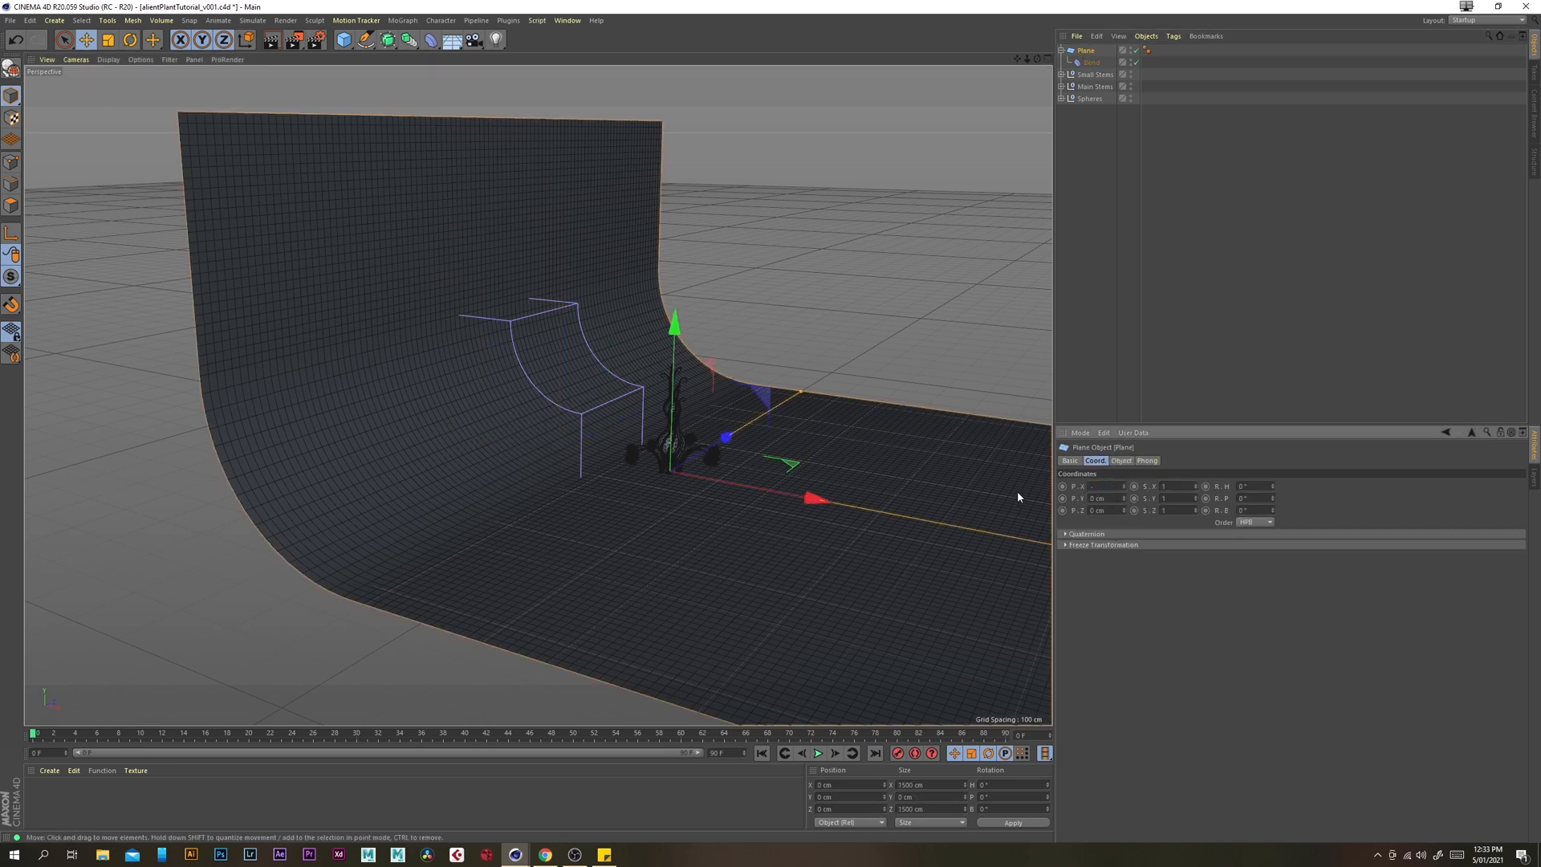
pyautogui.write('-250')
pyautogui.press('Return')
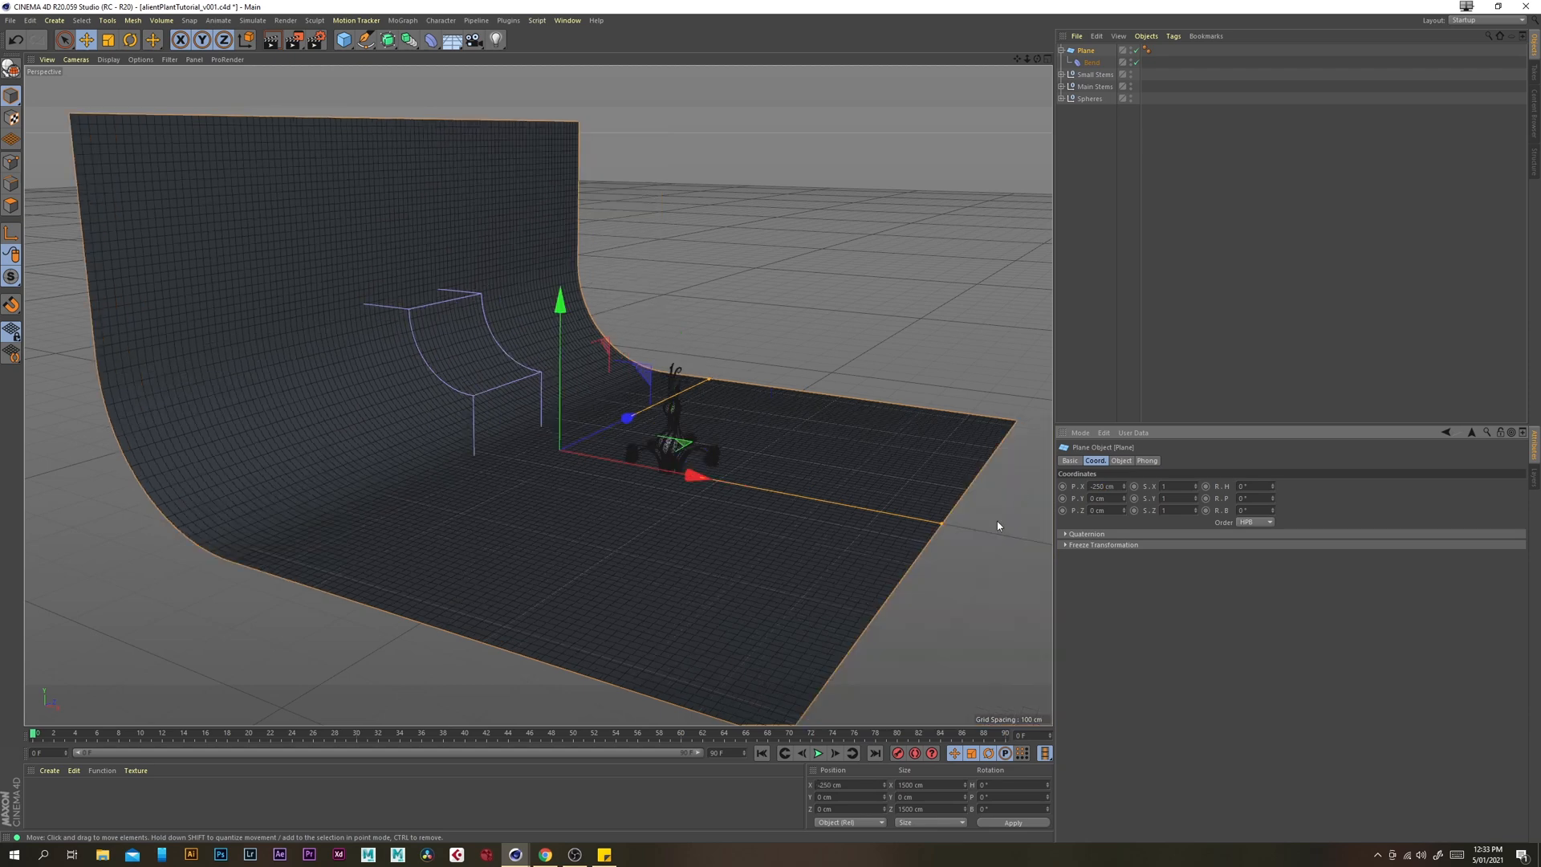
# Group the plane under a null object and rename the group Backdrop
pyautogui.keyDown('alt'); pyautogui.moveTo(618, 472); pyautogui.dragTo(591, 422); pyautogui.keyUp('alt')
pyautogui.click(1070, 194)
pyautogui.keyDown('alt'); pyautogui.moveTo(698, 369); pyautogui.dragTo(967, 282); pyautogui.keyUp('alt')
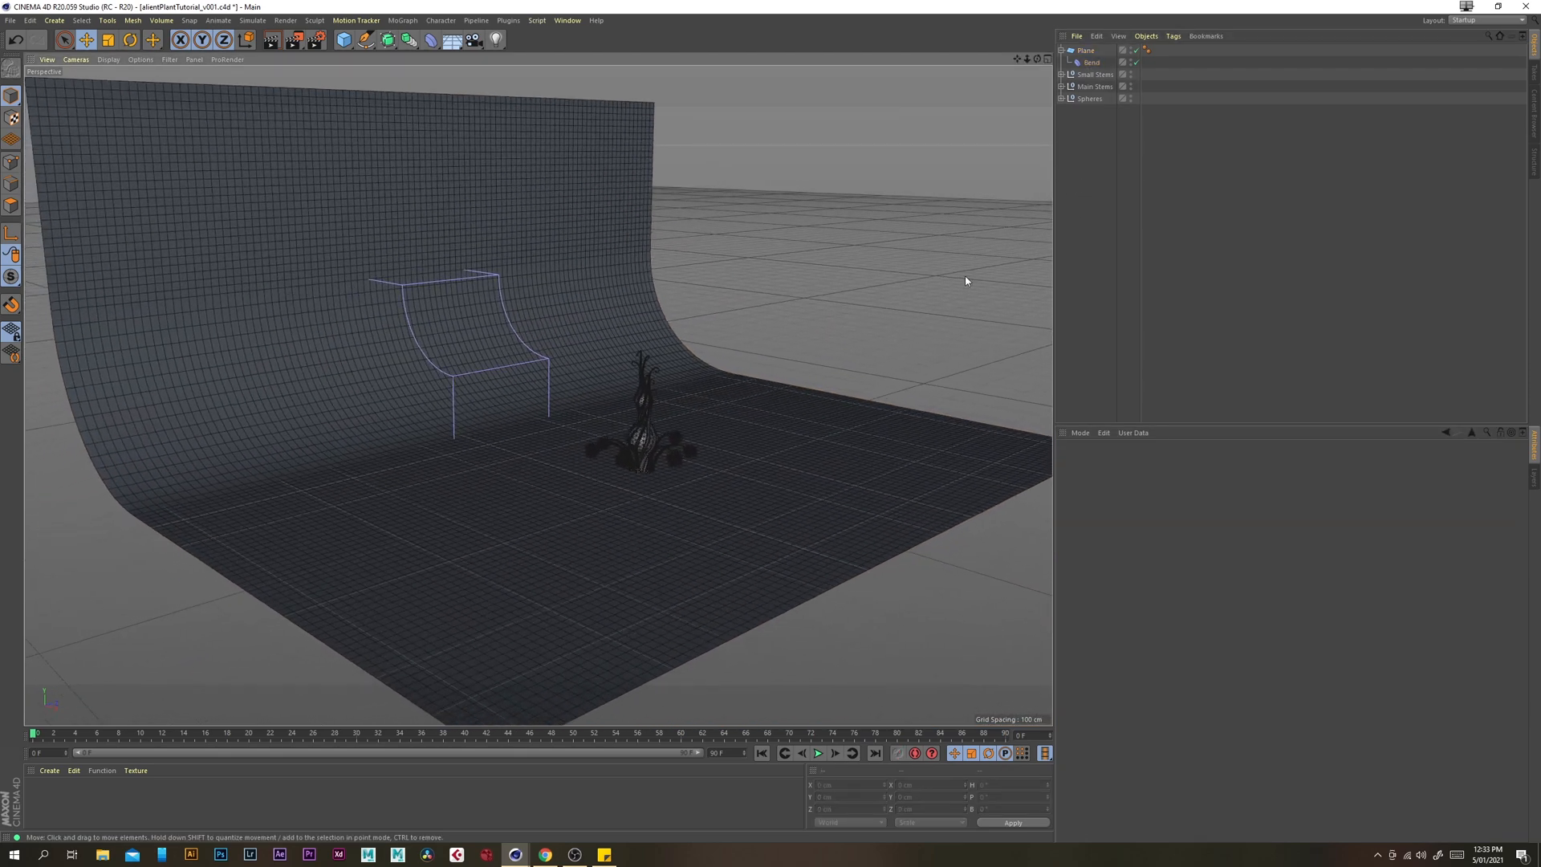
pyautogui.click(1084, 51)
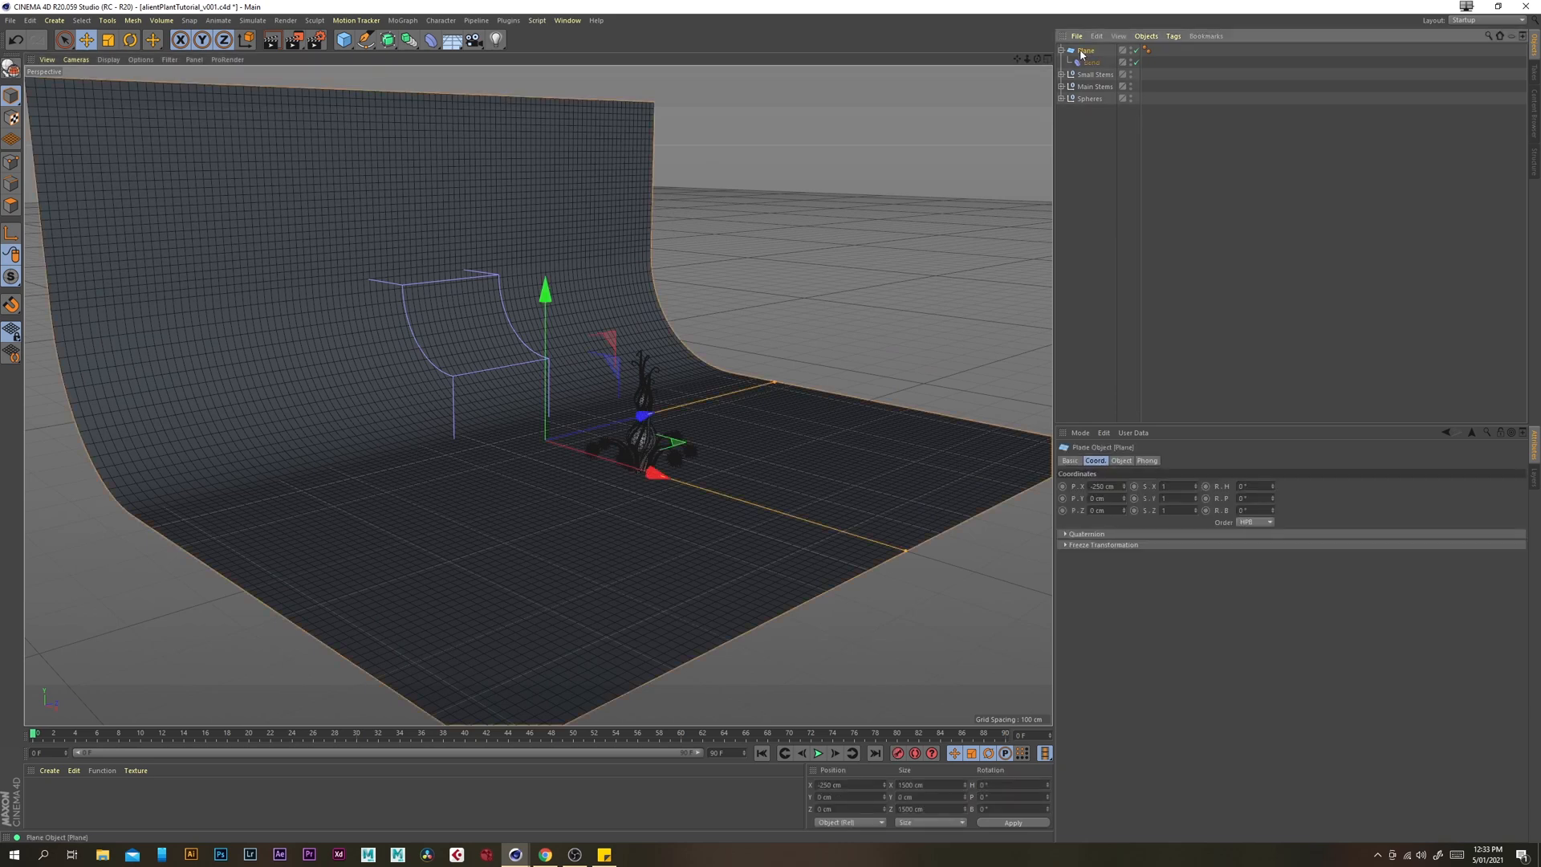
pyautogui.hotkey('alt', 'g')
pyautogui.doubleClick(1084, 51)
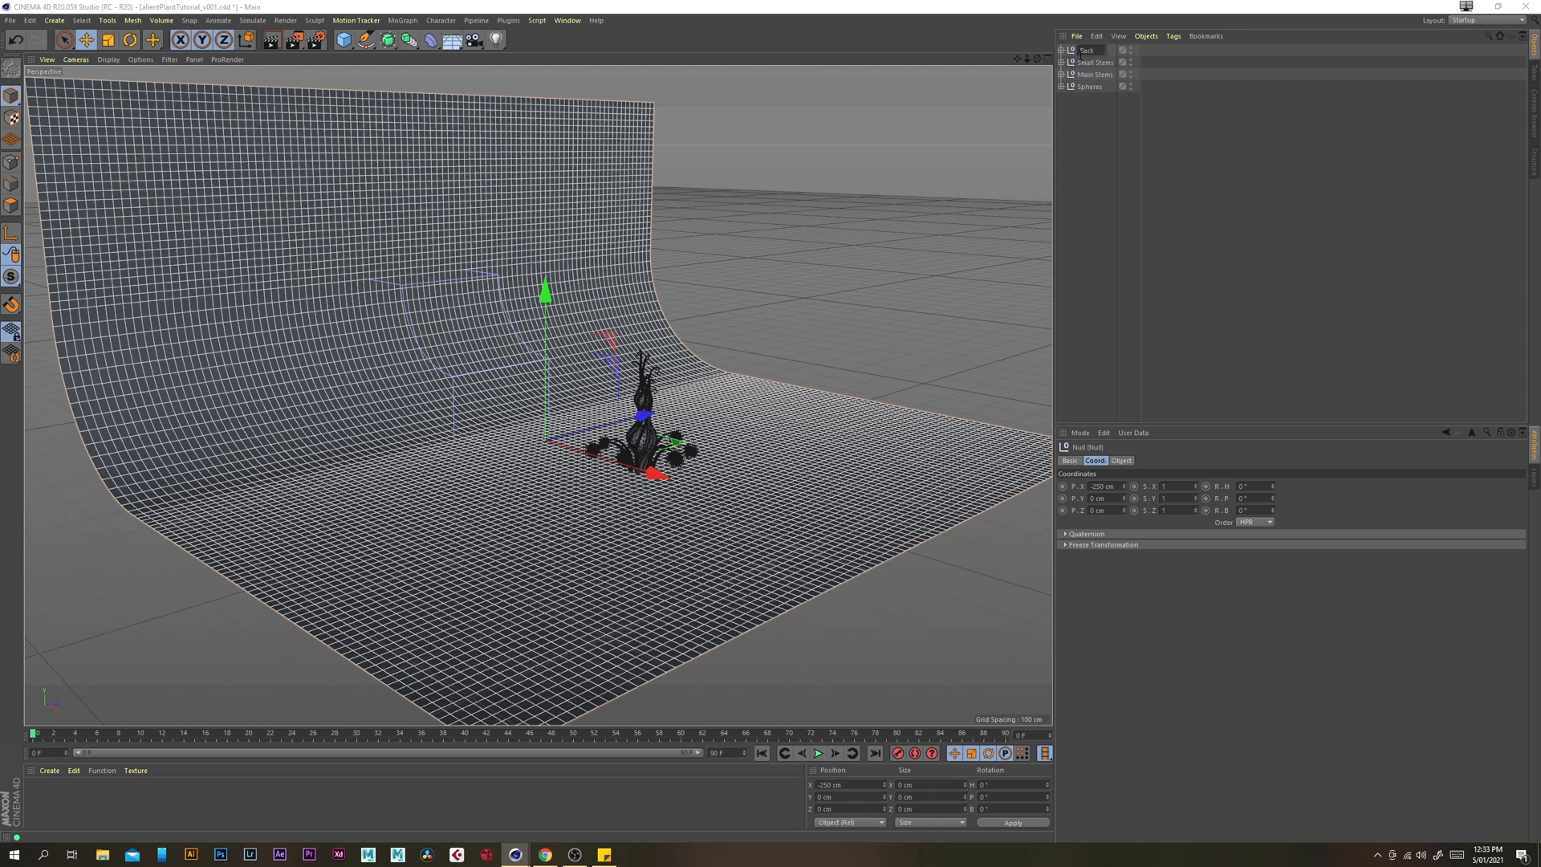
pyautogui.press('Return')
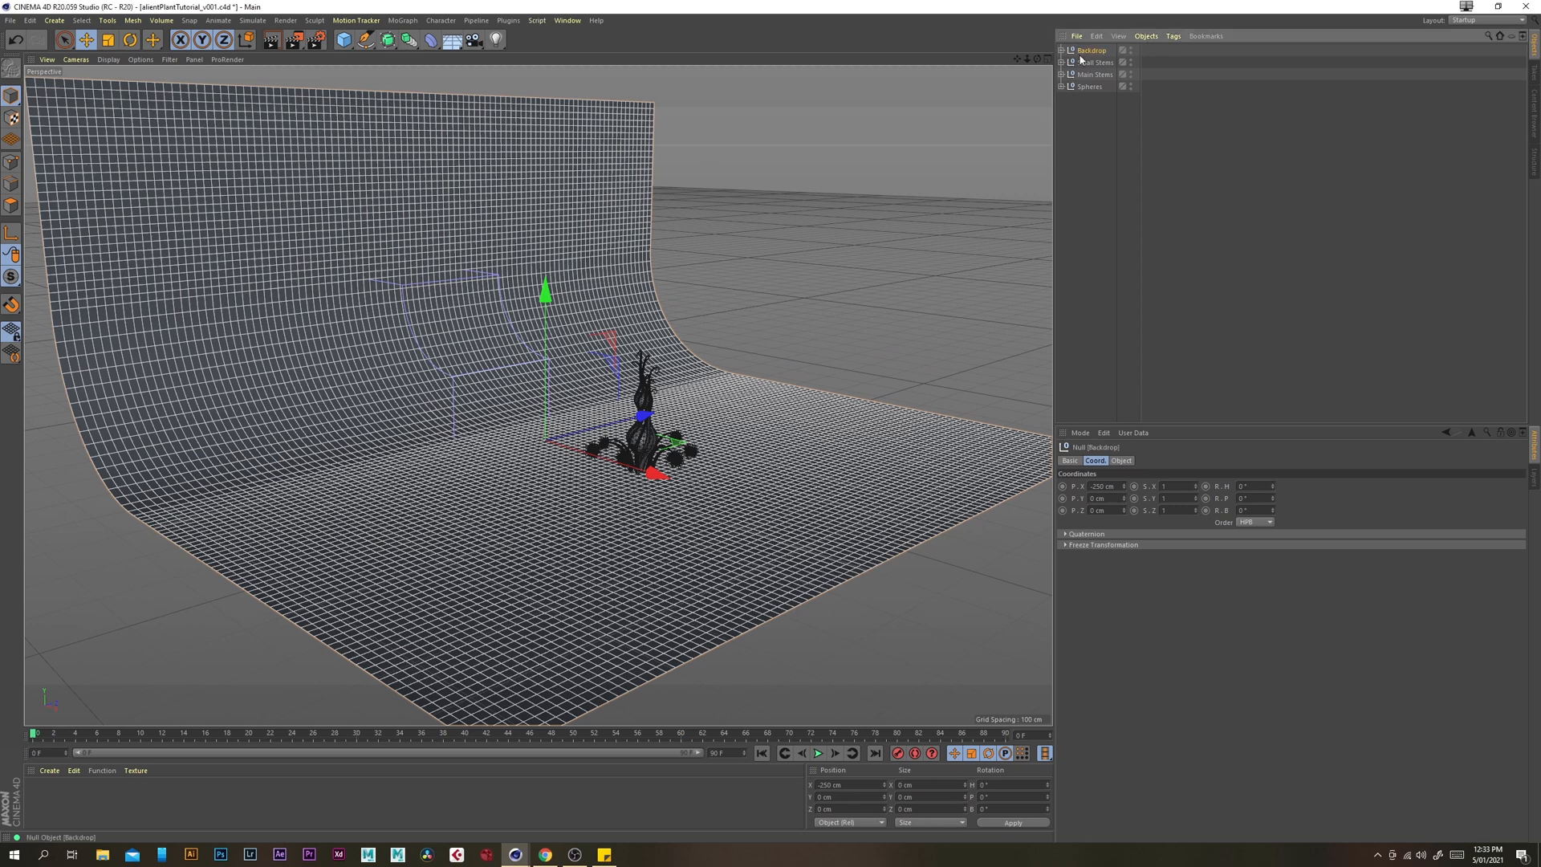
# Add a camera facing the plant and backdrop, and look through it in the viewport
pyautogui.click(1080, 164)
pyautogui.moveTo(611, 379)
pyautogui.keyDown('alt'); pyautogui.mouseDown()
pyautogui.moveTo(474, 378)
pyautogui.moveTo(654, 416)
pyautogui.moveTo(598, 377)
pyautogui.mouseUp(); pyautogui.keyUp('alt')
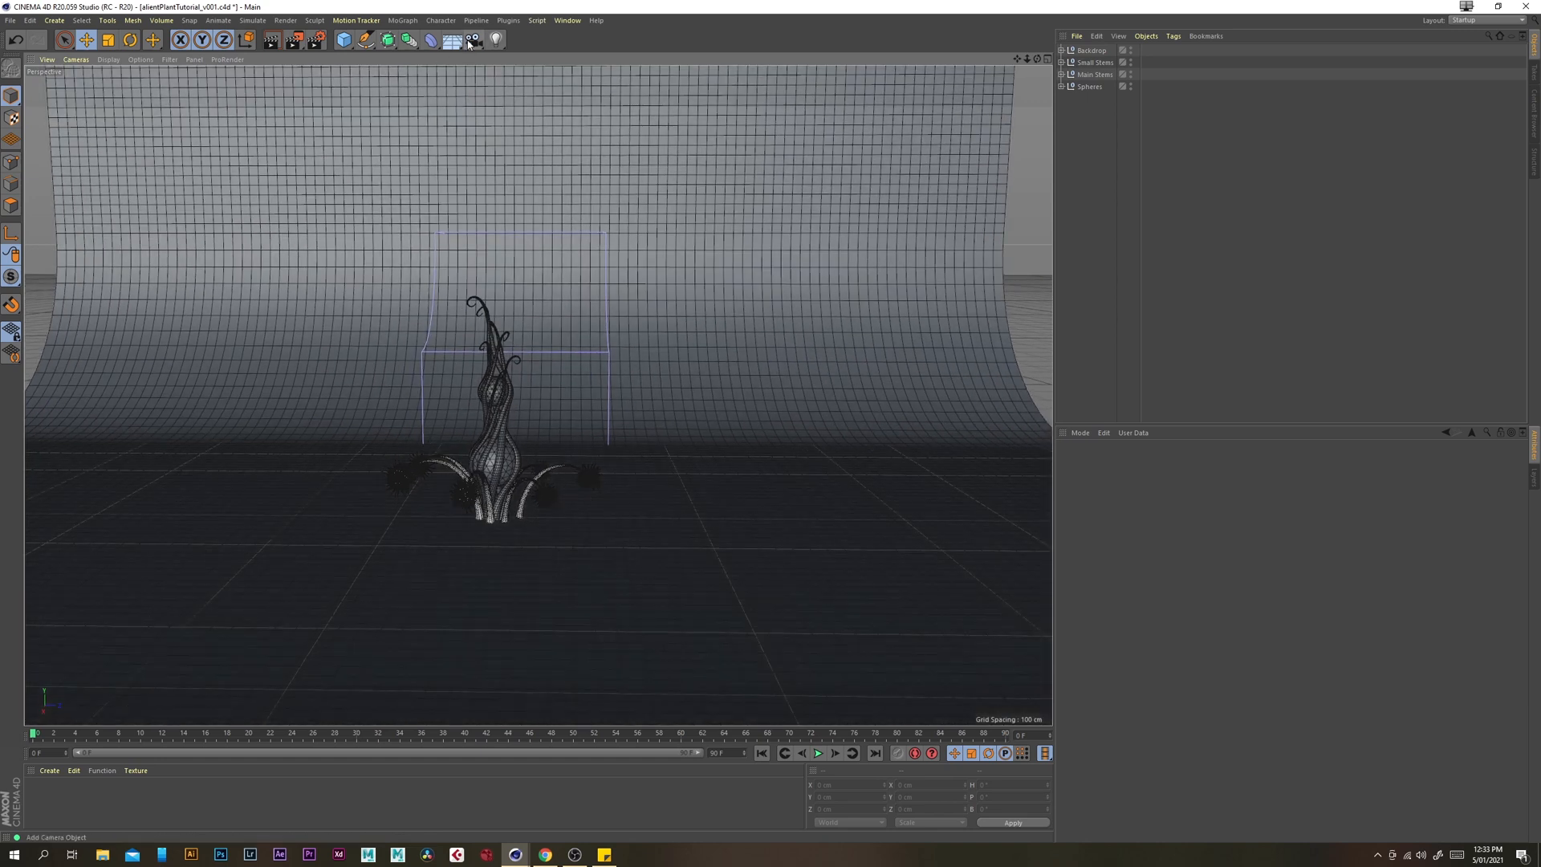
pyautogui.moveTo(473, 39); pyautogui.dragTo(521, 57)
pyautogui.click(1135, 50)
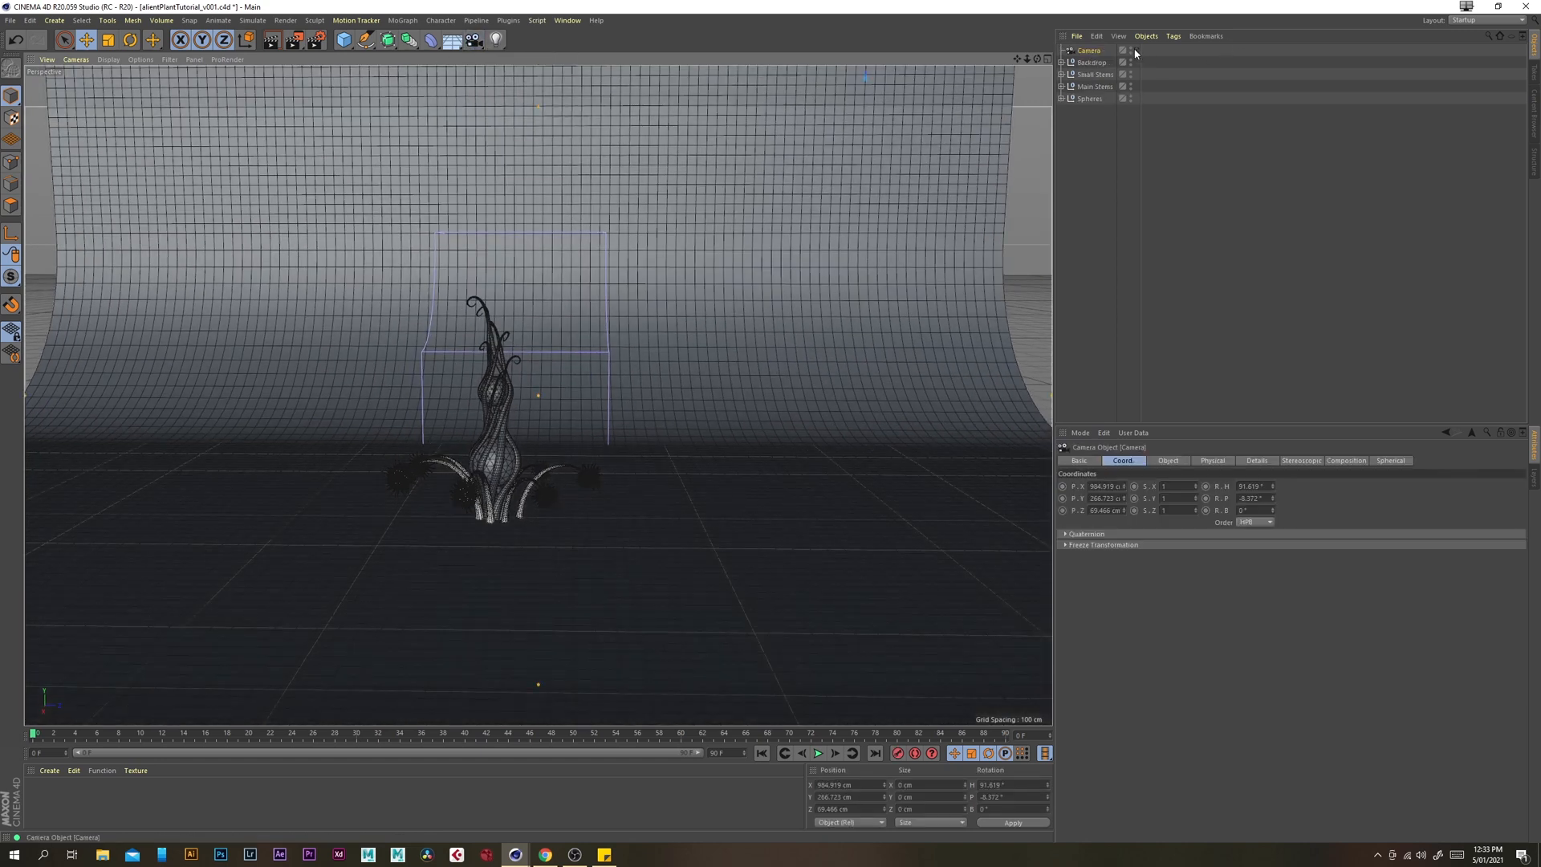
# Set the camera's position to X 500 cm, Y 105 cm and Z 0 cm
pyautogui.click(1104, 486)
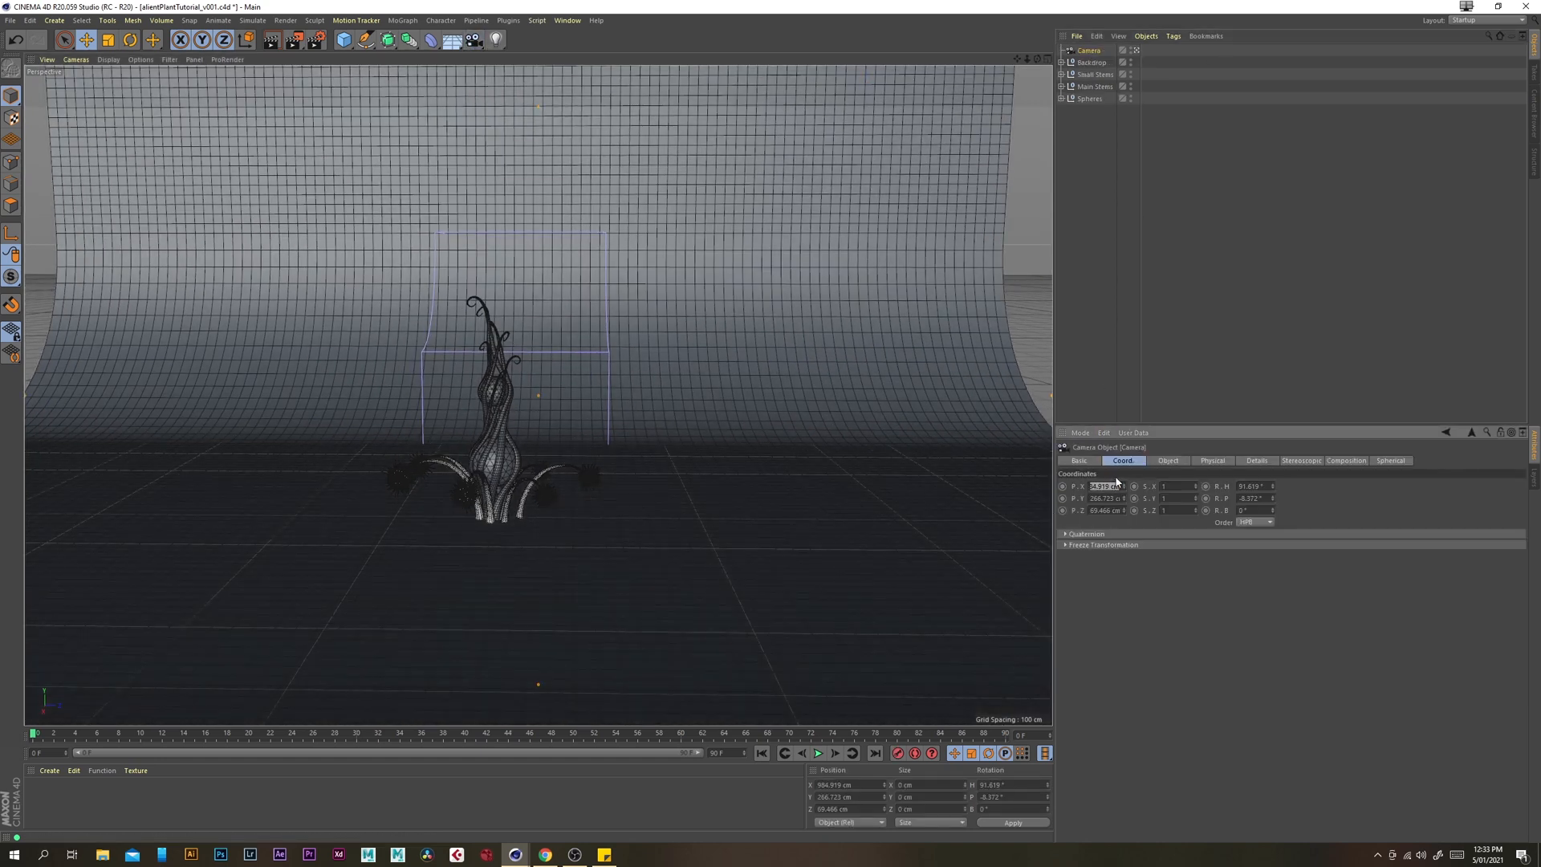
pyautogui.write('500')
pyautogui.press('Tab')
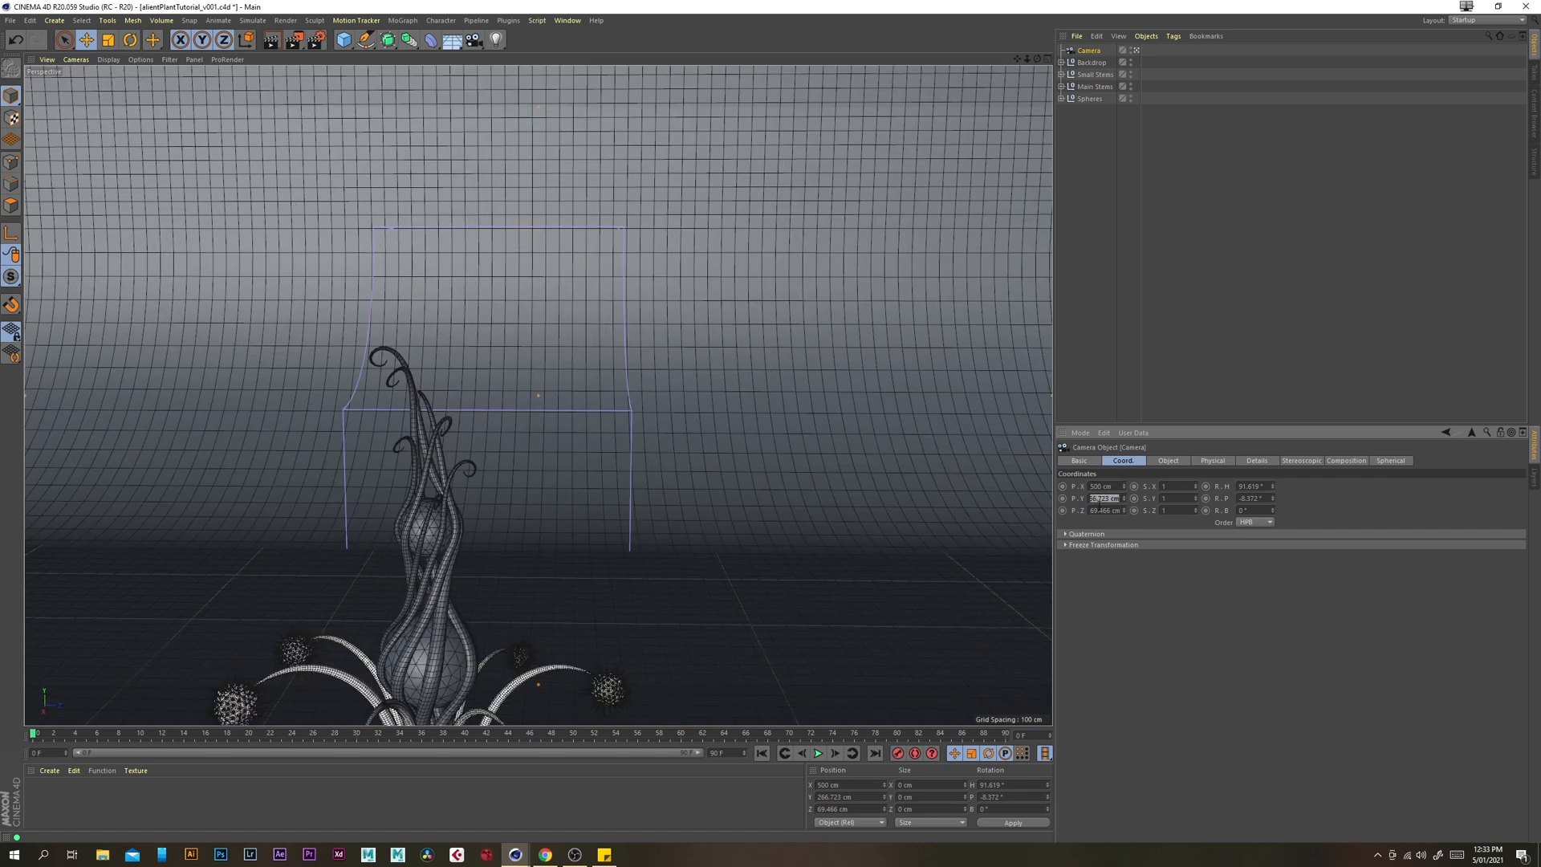
pyautogui.write('10')
pyautogui.write('0')
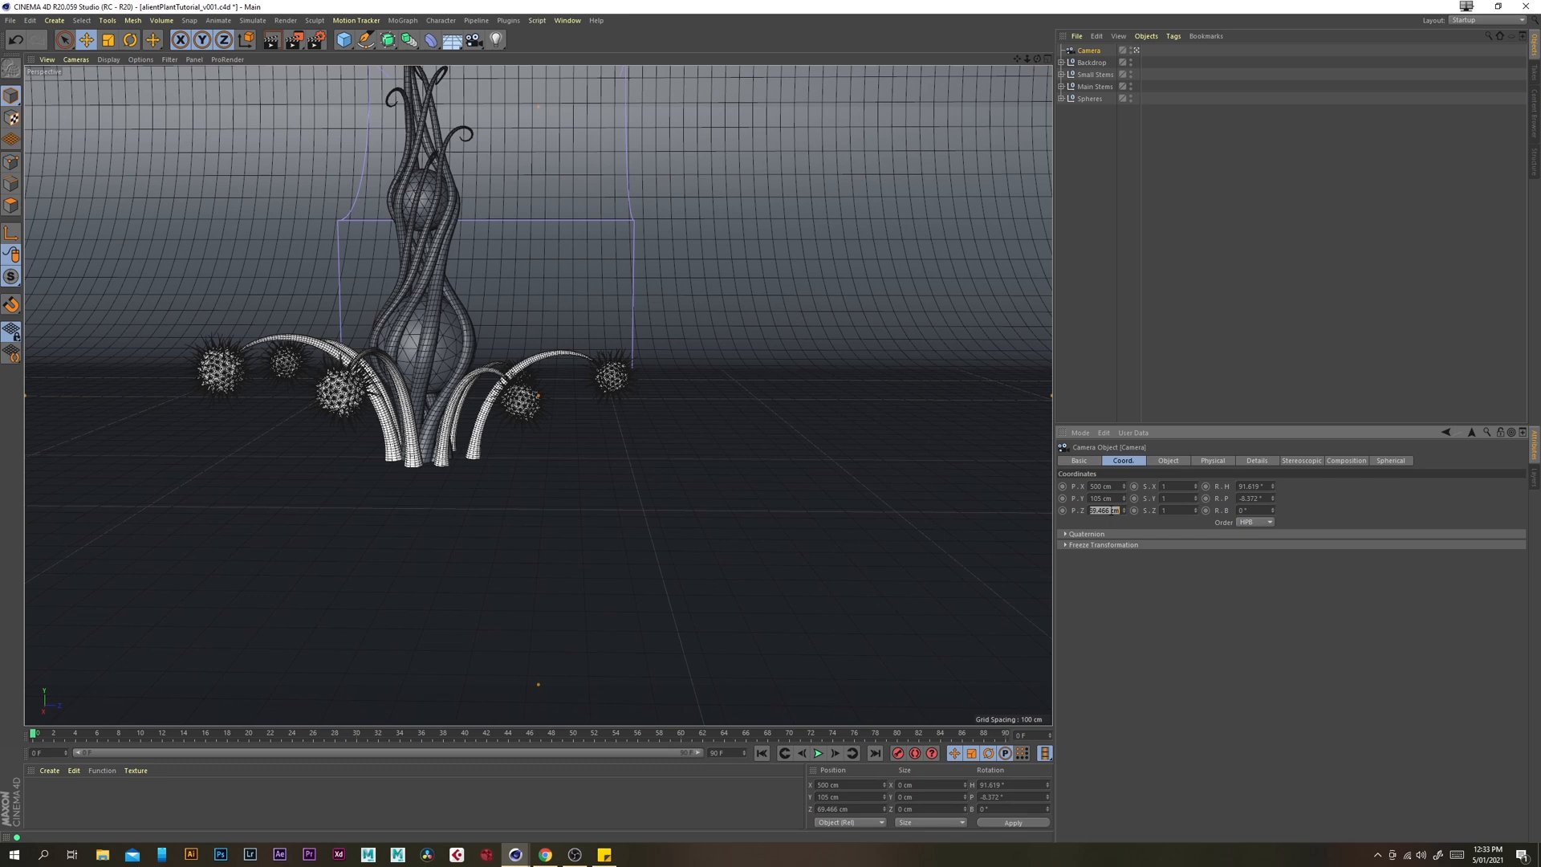
pyautogui.press('Return')
# Set the camera's heading rotation to 90° and its pitch to 0°
pyautogui.click(1253, 487)
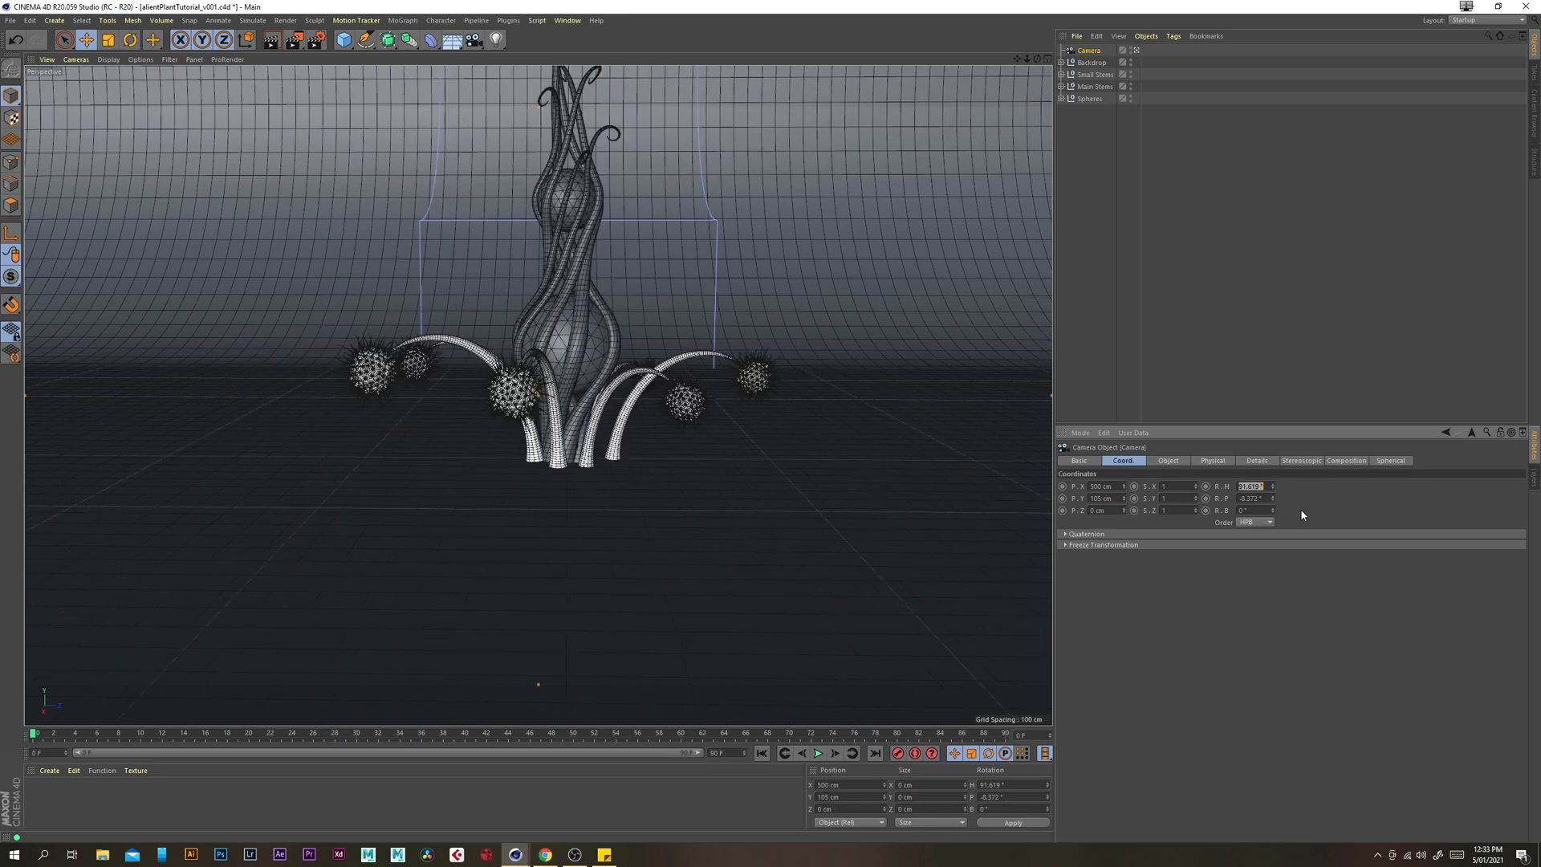
pyautogui.write('90')
pyautogui.press('Tab')
pyautogui.write('0')
pyautogui.press('Return')
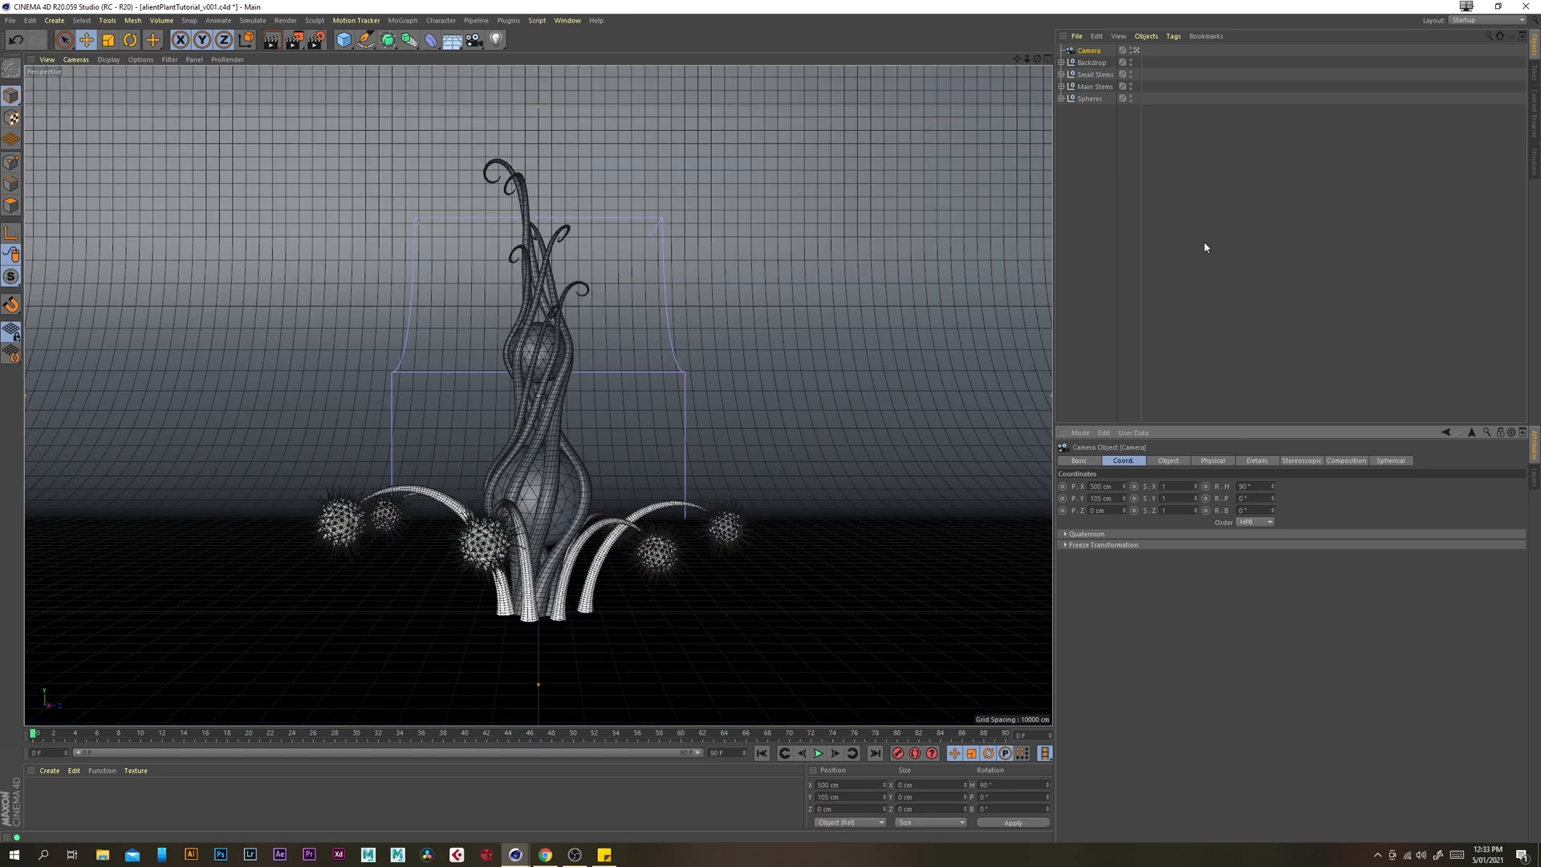
# Expand the Backdrop group, hide the Bend deformer's cage in the viewport, and deselect everything
pyautogui.click(1062, 62)
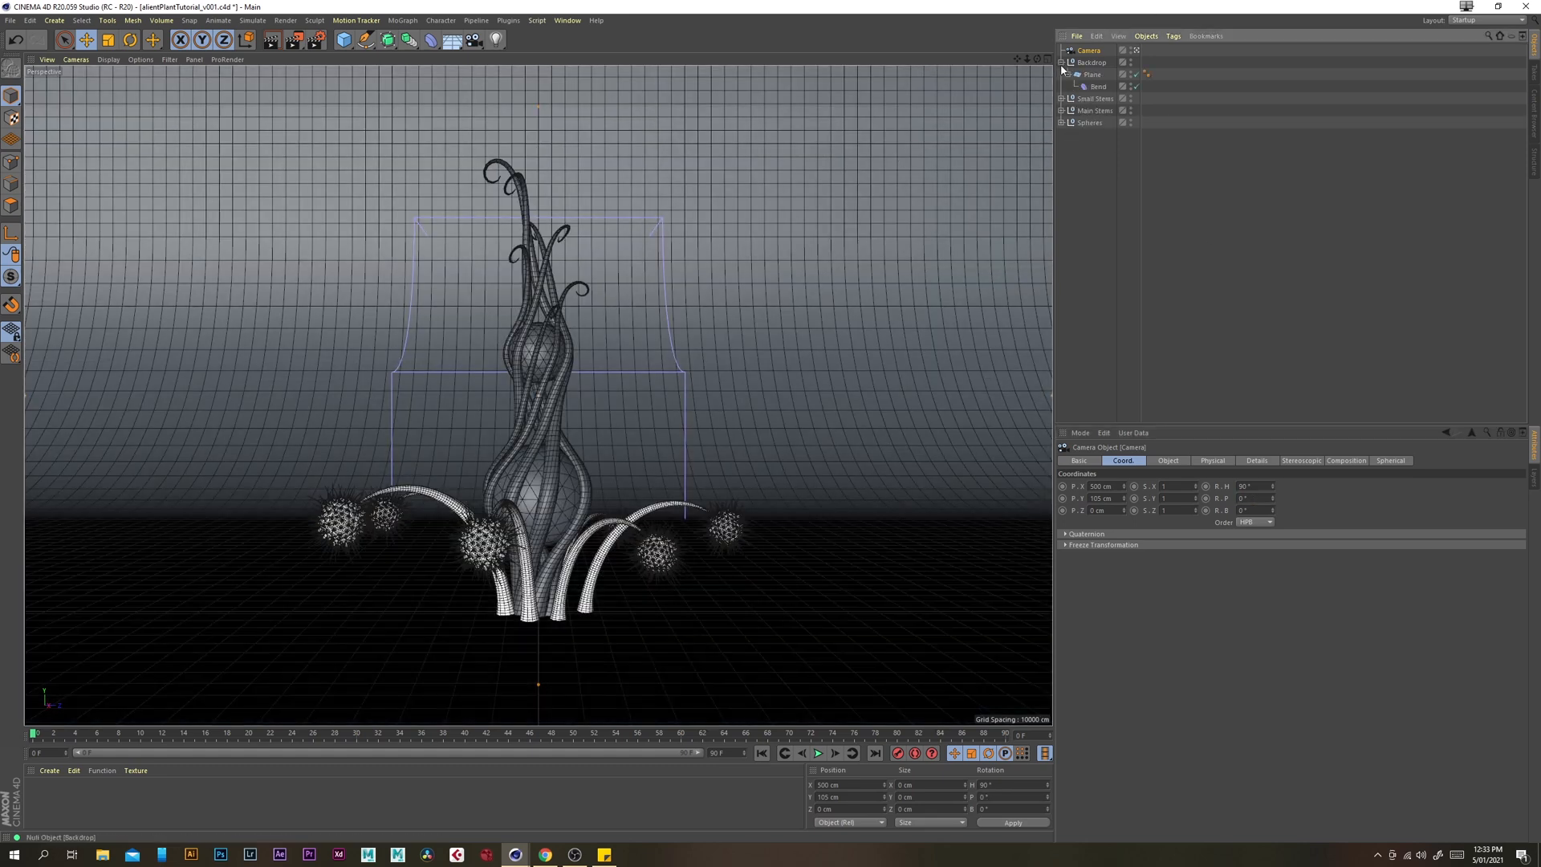
pyautogui.click(1134, 86)
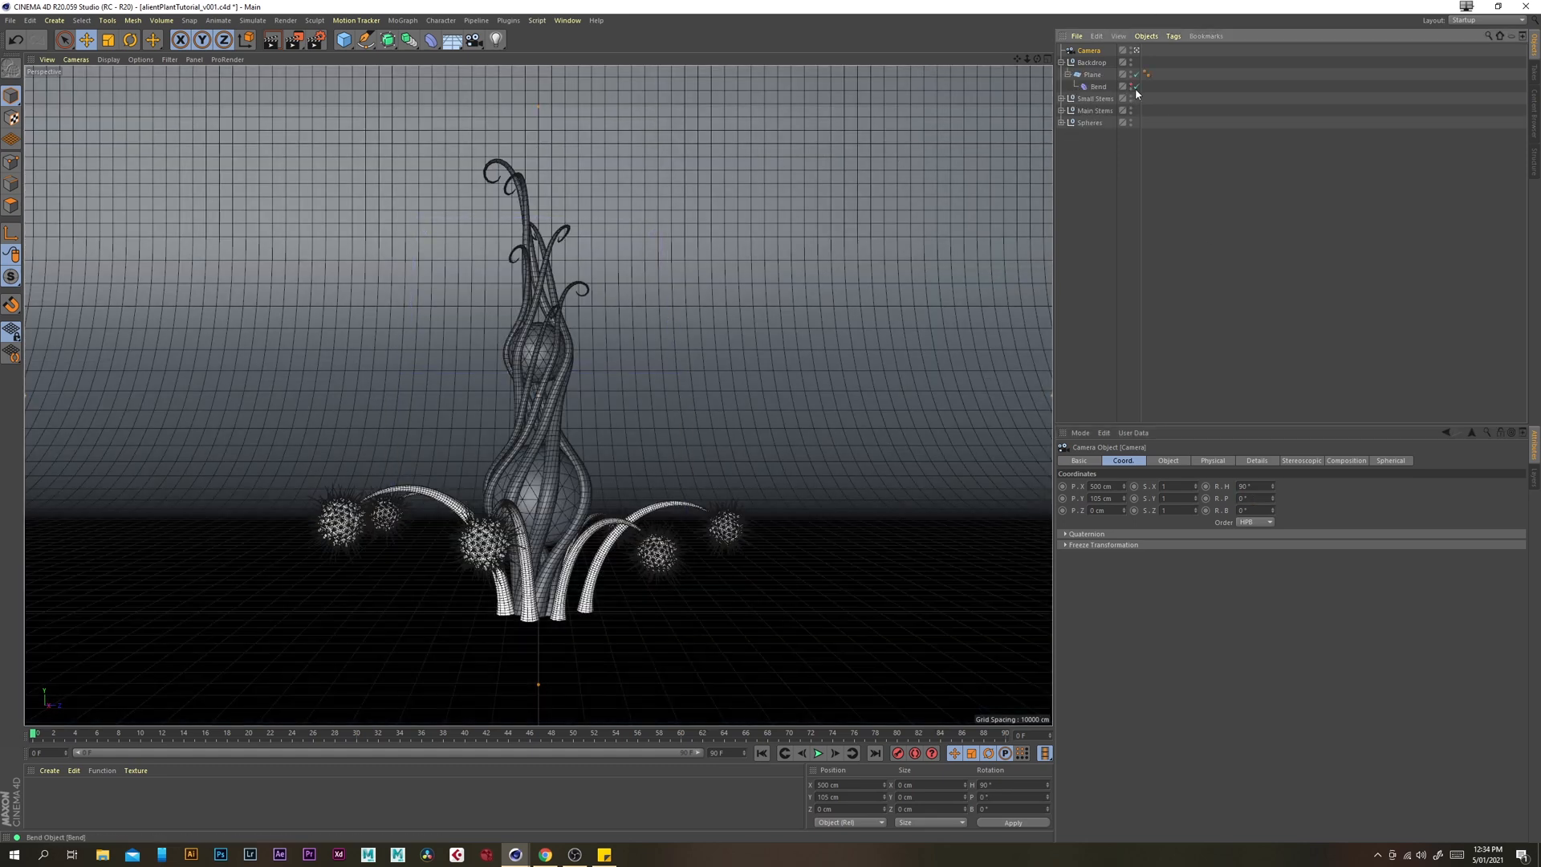
pyautogui.click(1094, 202)
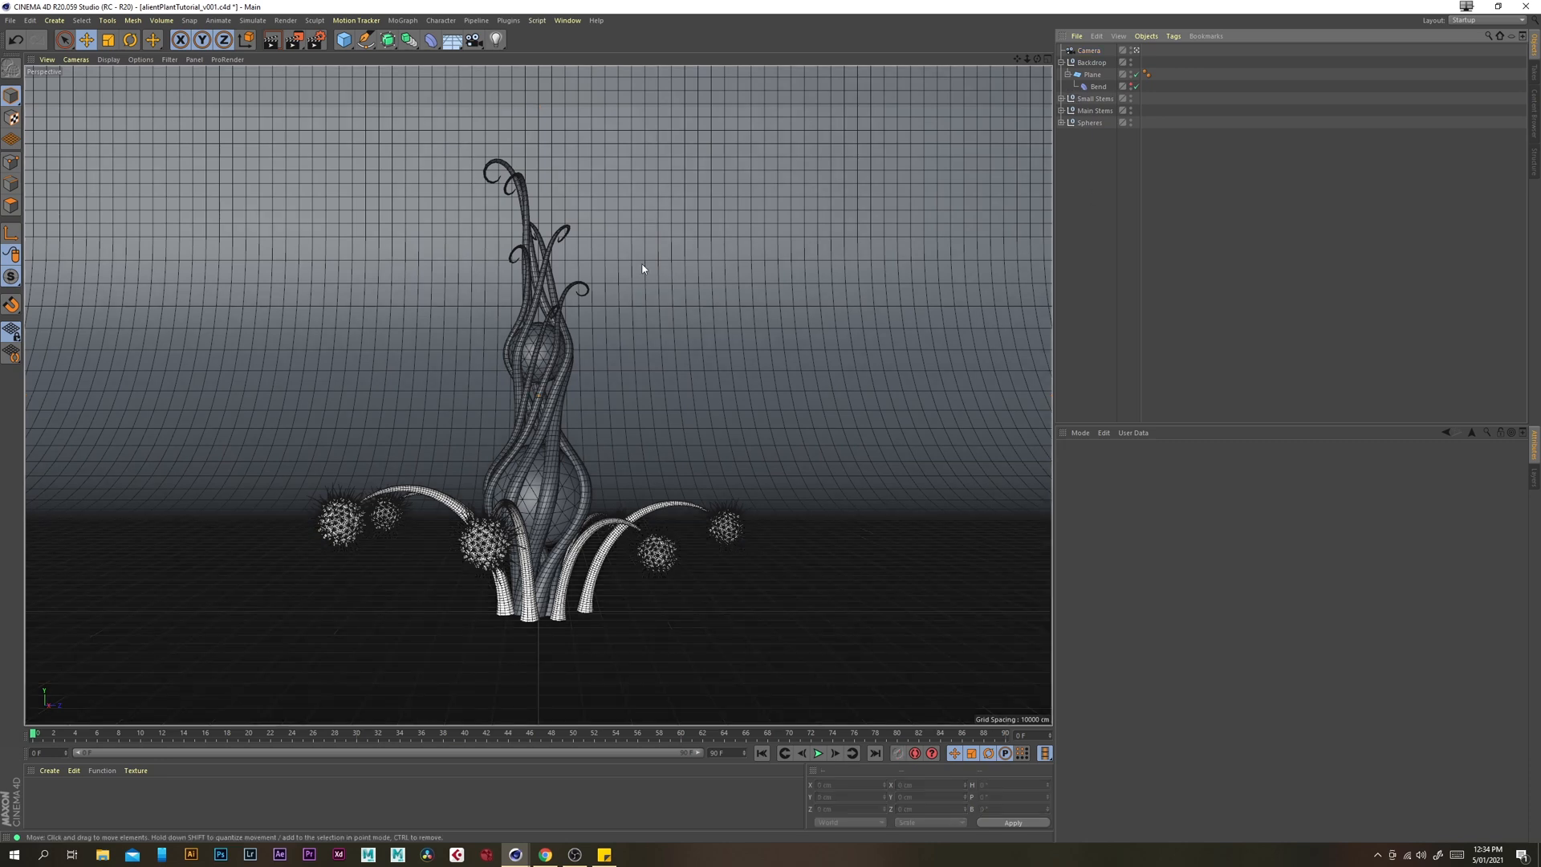
# Set the renderer to Physical and the render output size to 1920 by 1080 pixels
pyautogui.click(316, 42)
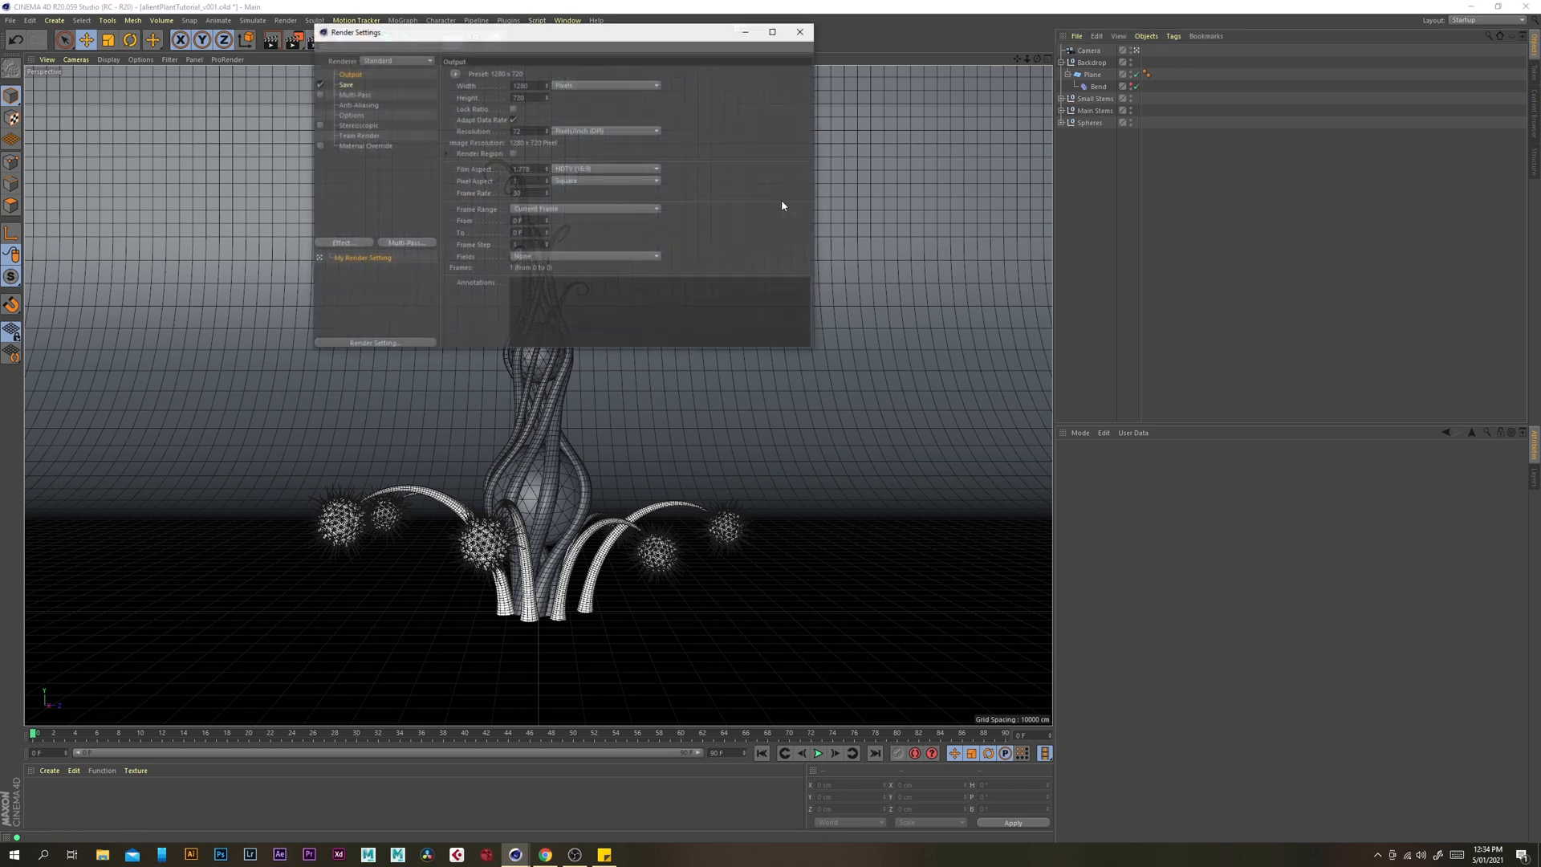
pyautogui.click(389, 61)
pyautogui.click(394, 85)
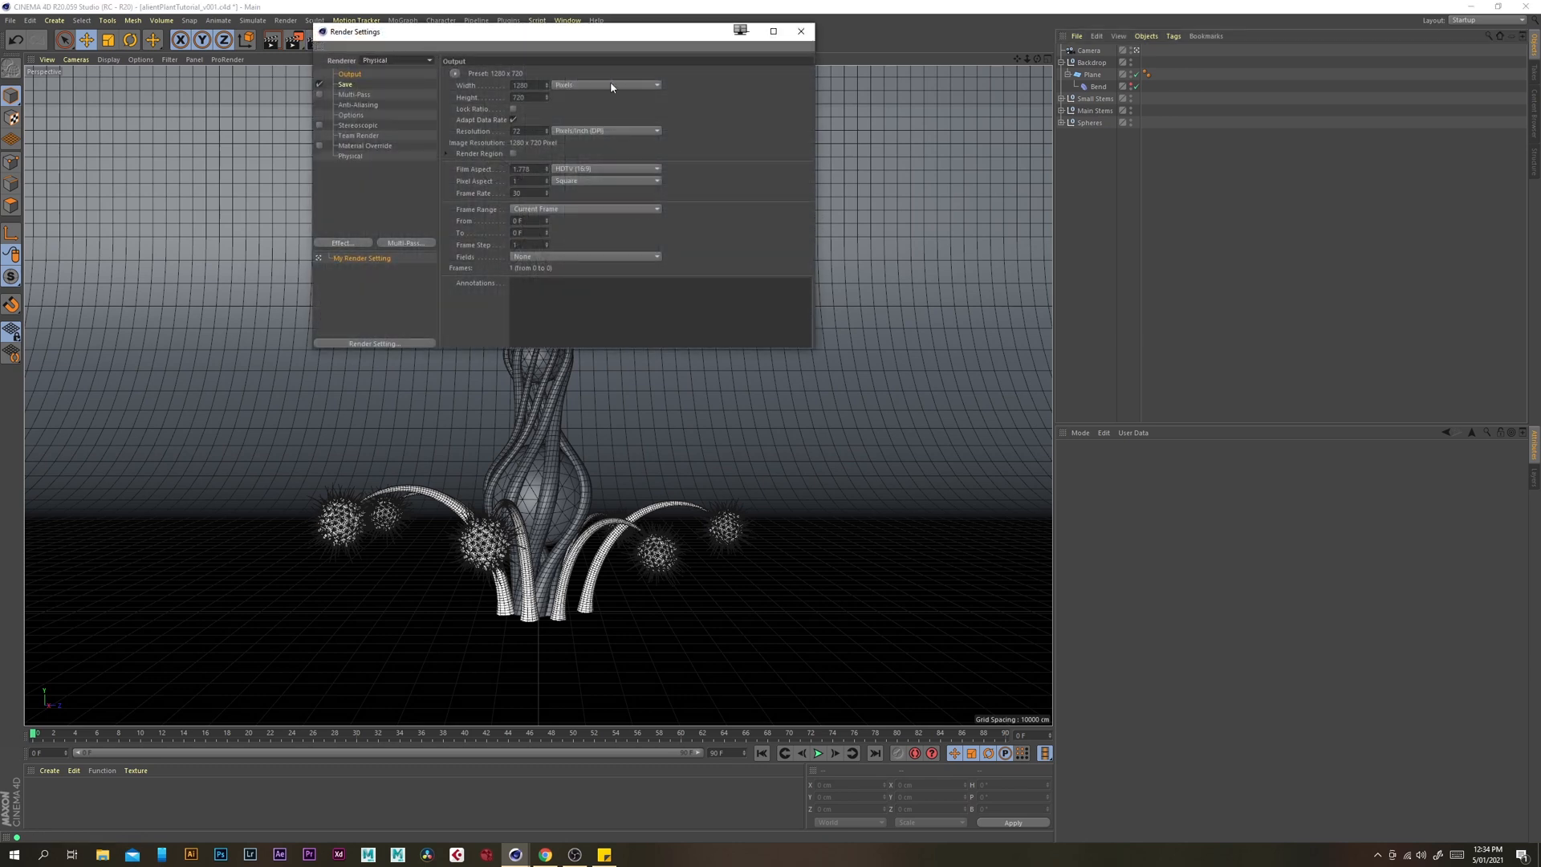
pyautogui.click(537, 85)
pyautogui.write('1920')
pyautogui.press('Tab')
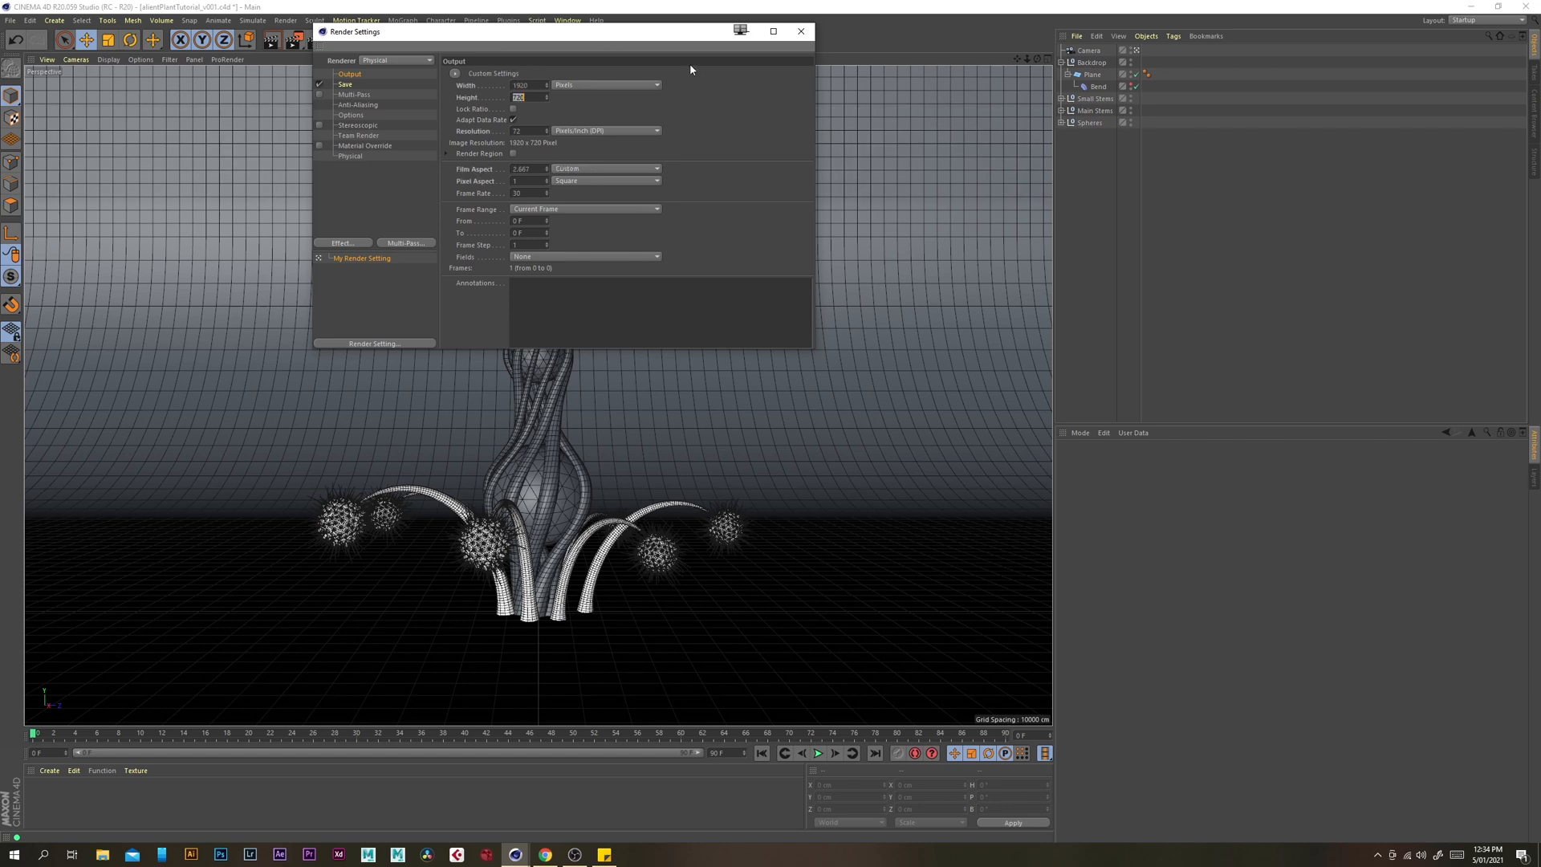
pyautogui.write('1080')
# Set the anti-aliasing filter of the render settings to Mitchell
pyautogui.click(359, 105)
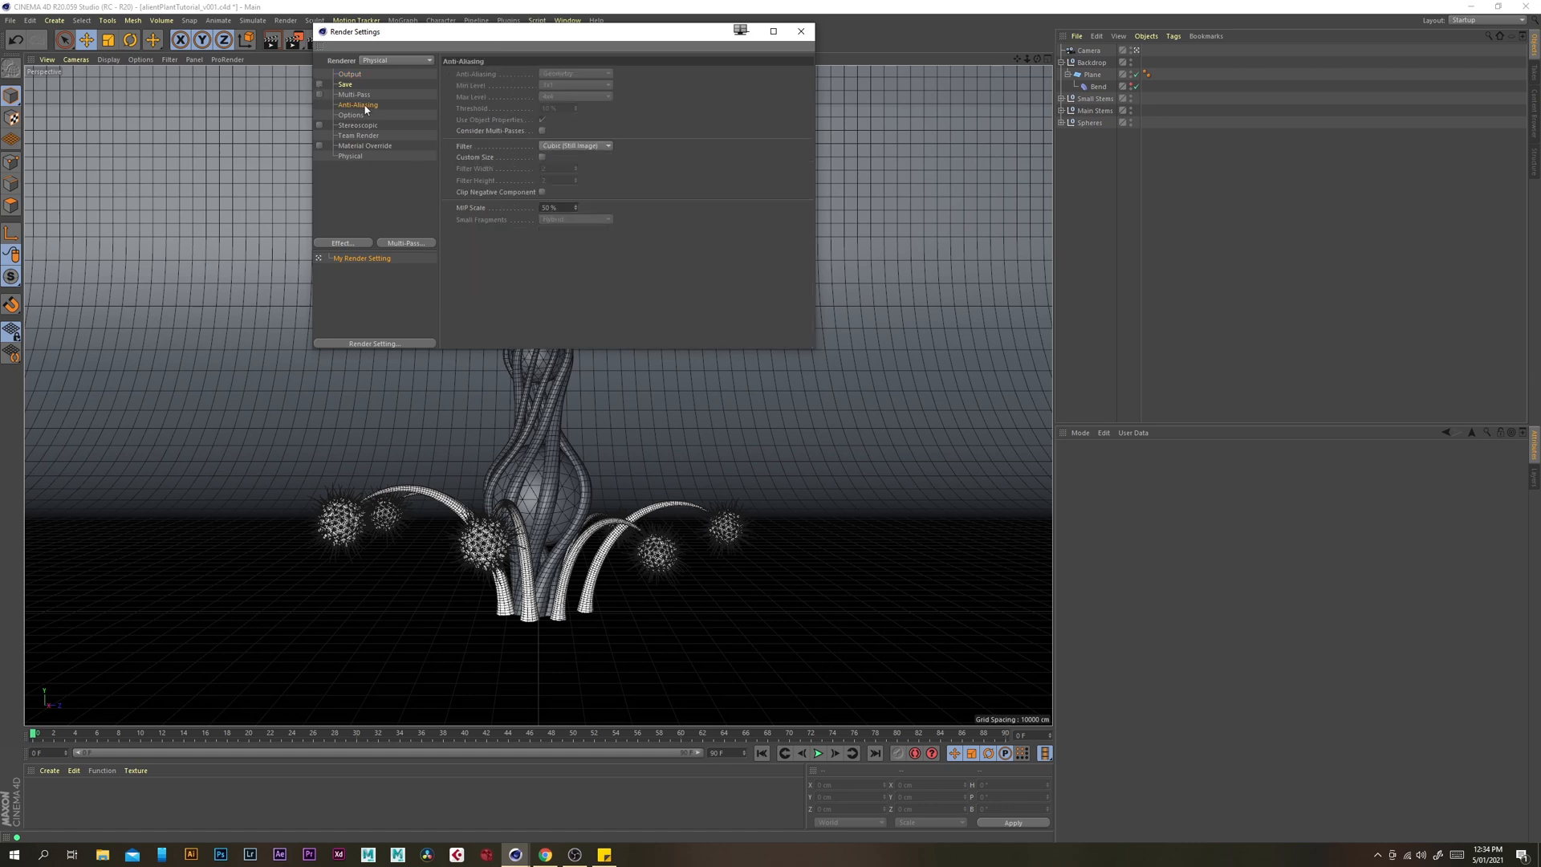
pyautogui.click(573, 146)
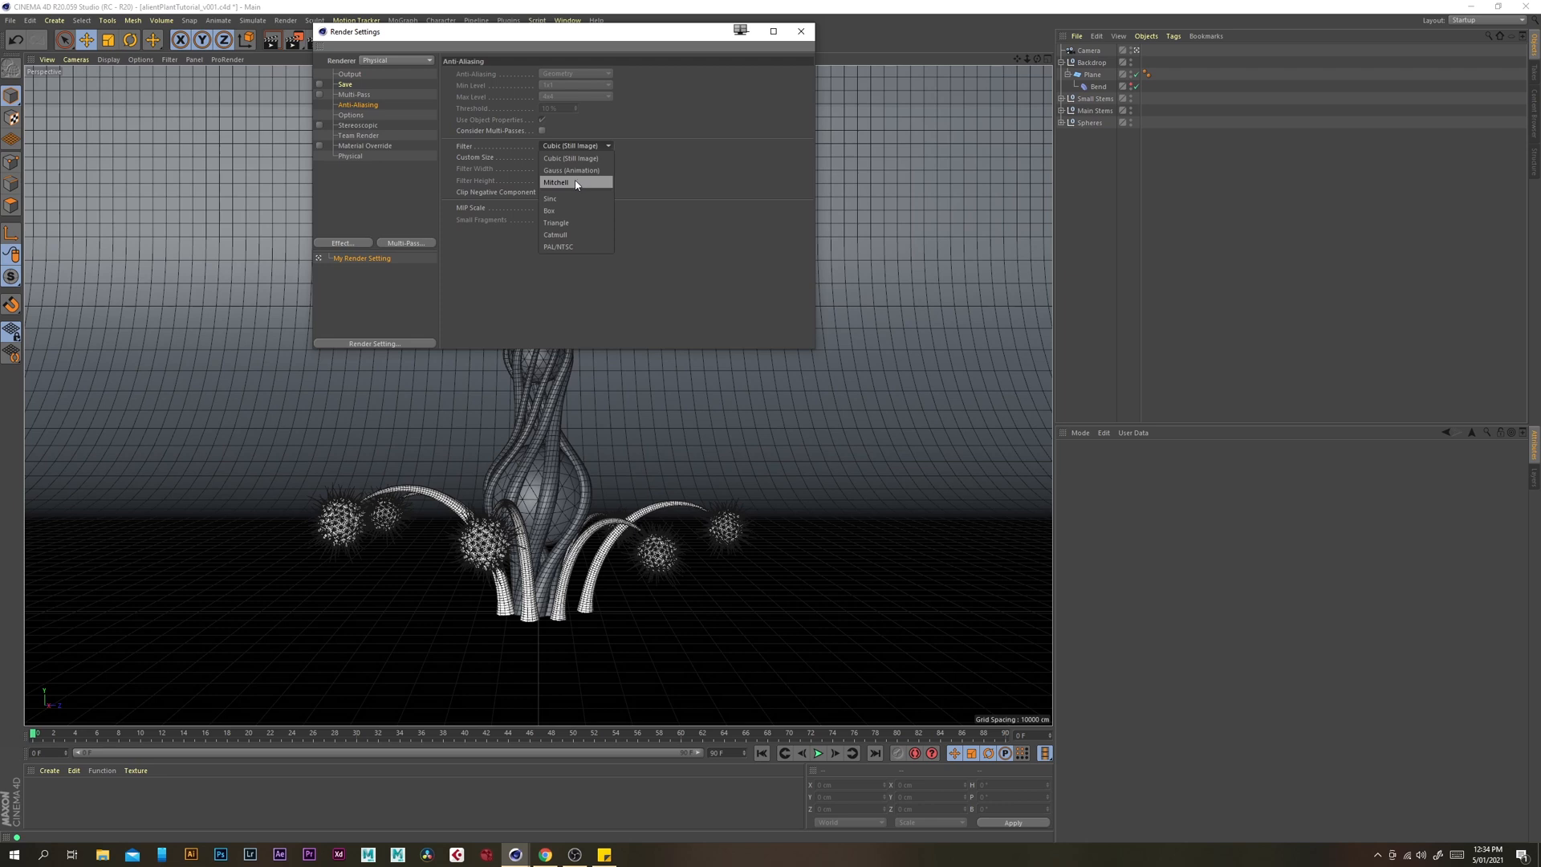
pyautogui.click(577, 183)
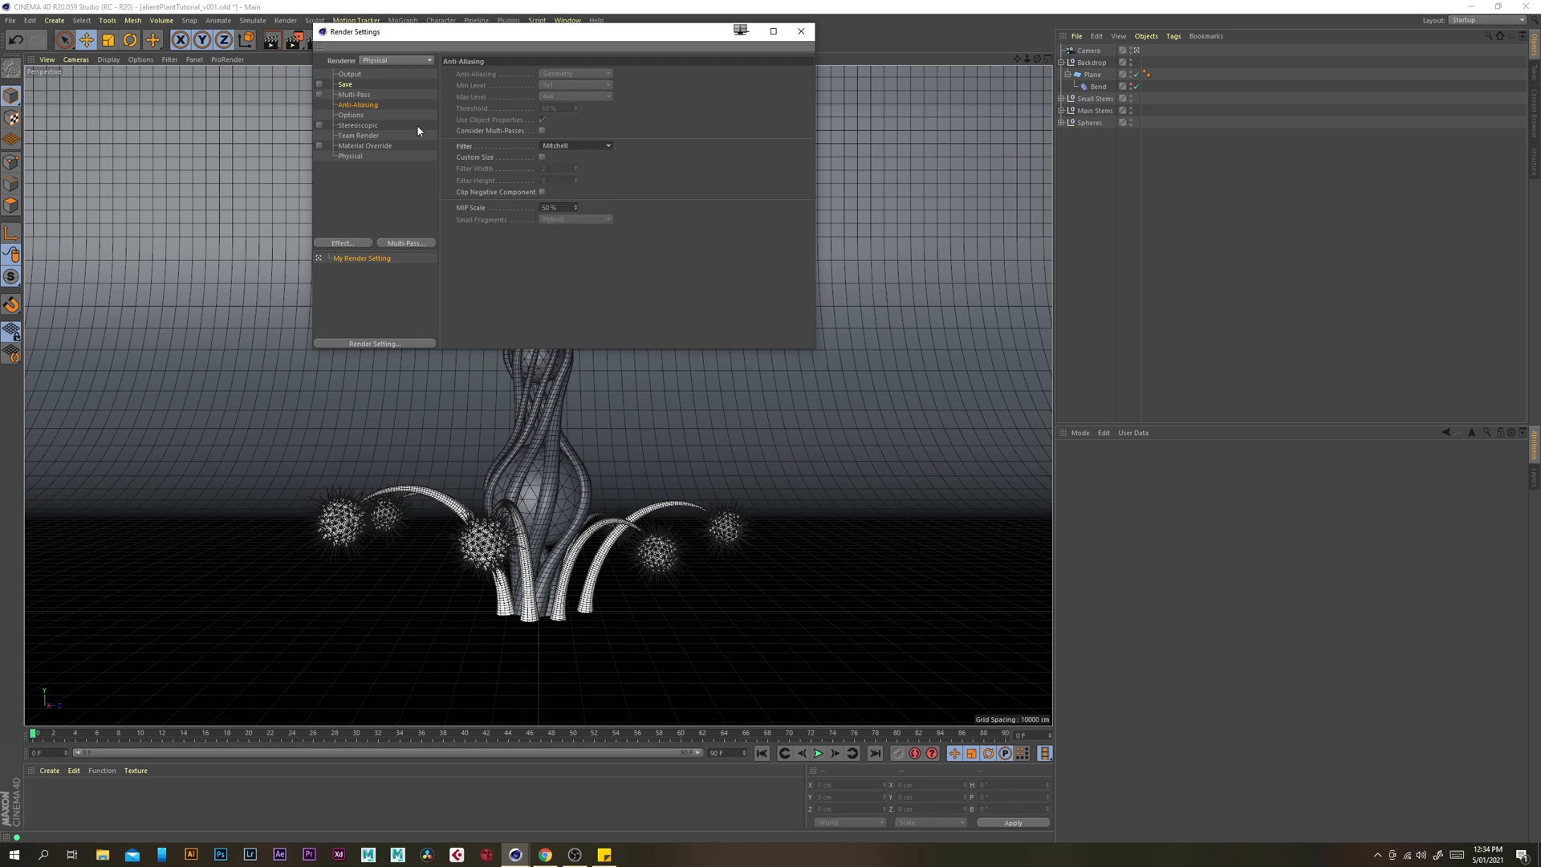
# Set the Physical renderer's sampler to Progressive
pyautogui.click(351, 115)
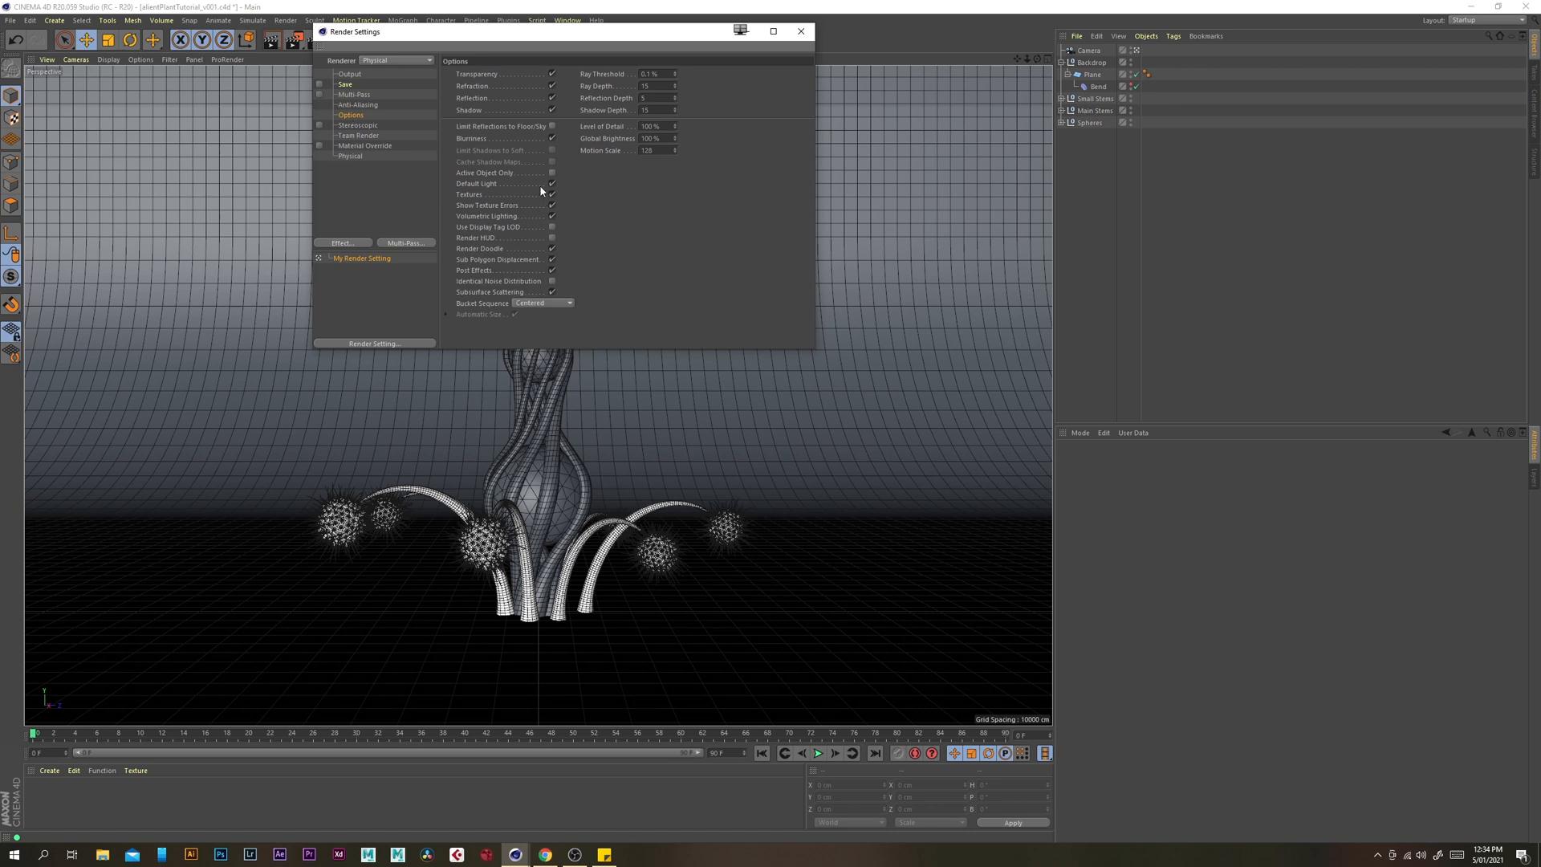
pyautogui.click(349, 156)
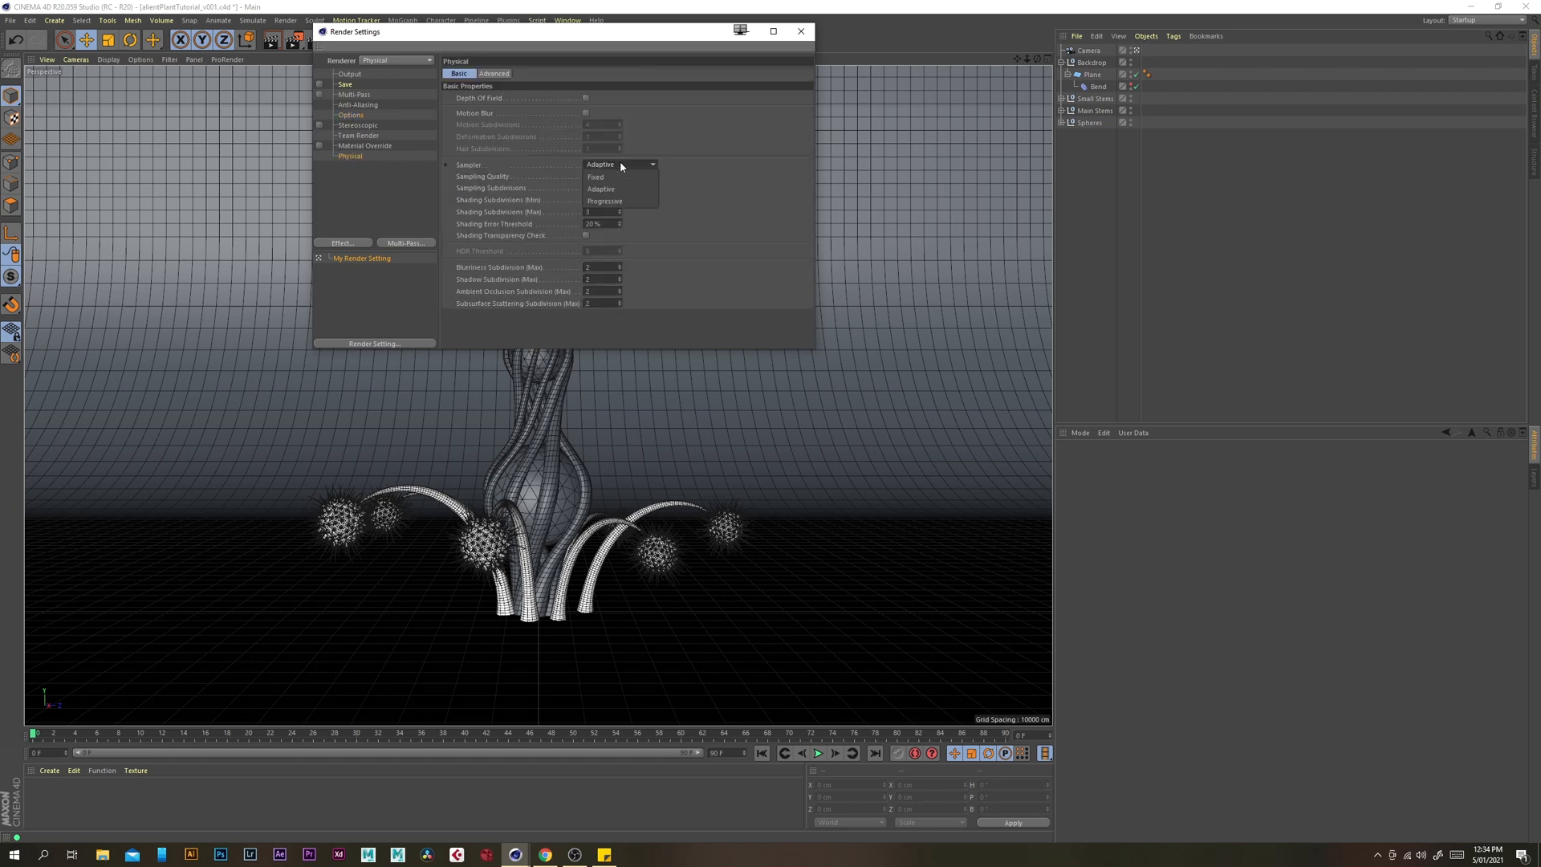
pyautogui.click(621, 164)
pyautogui.click(612, 201)
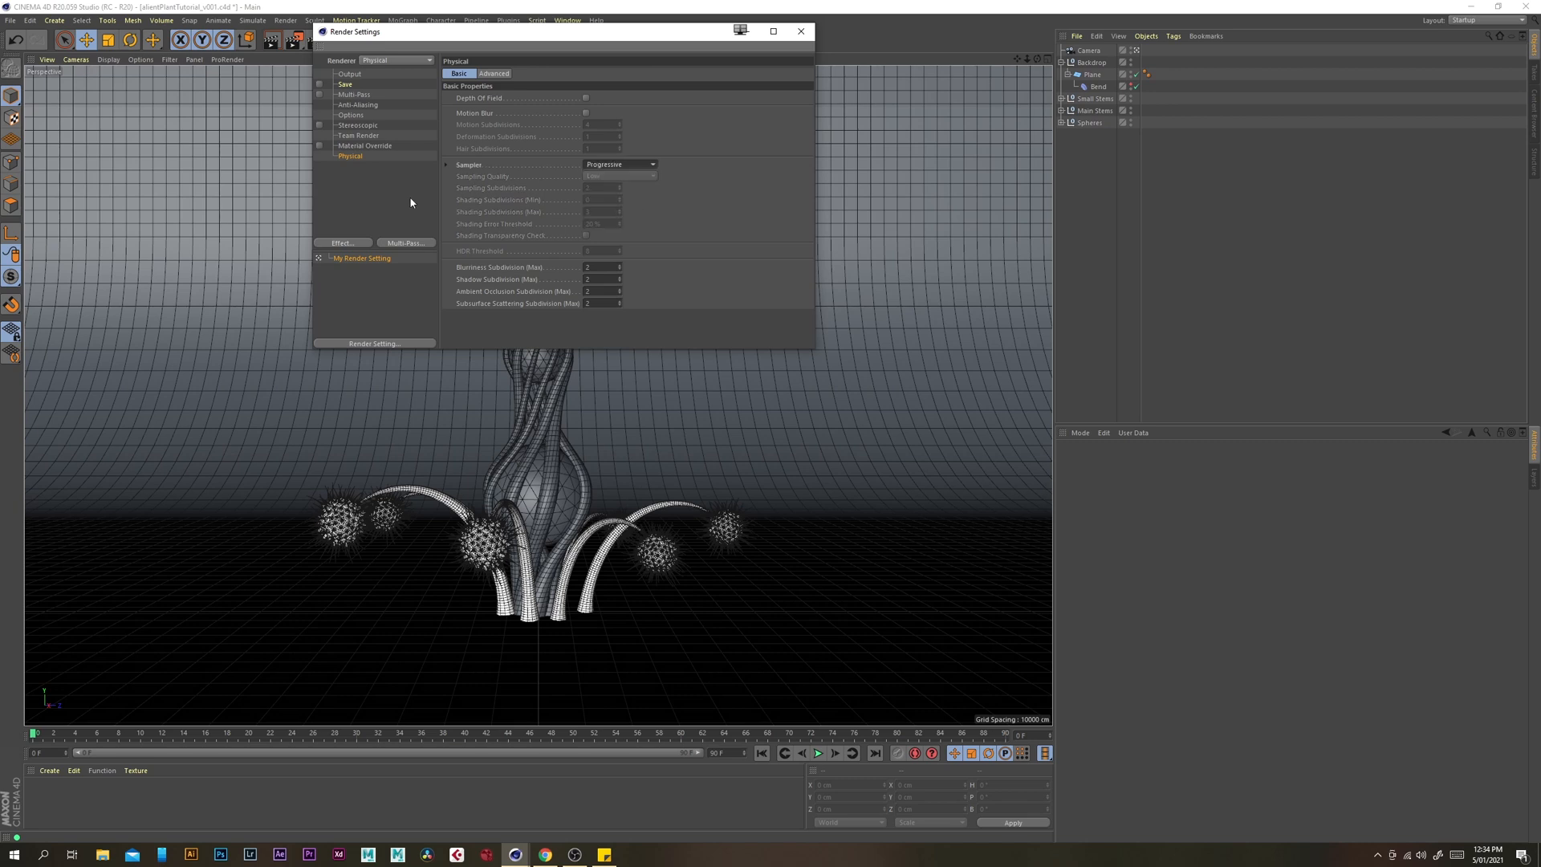
# Add the Global Illumination effect with its samples set to Low, and close the render settings
pyautogui.click(348, 244)
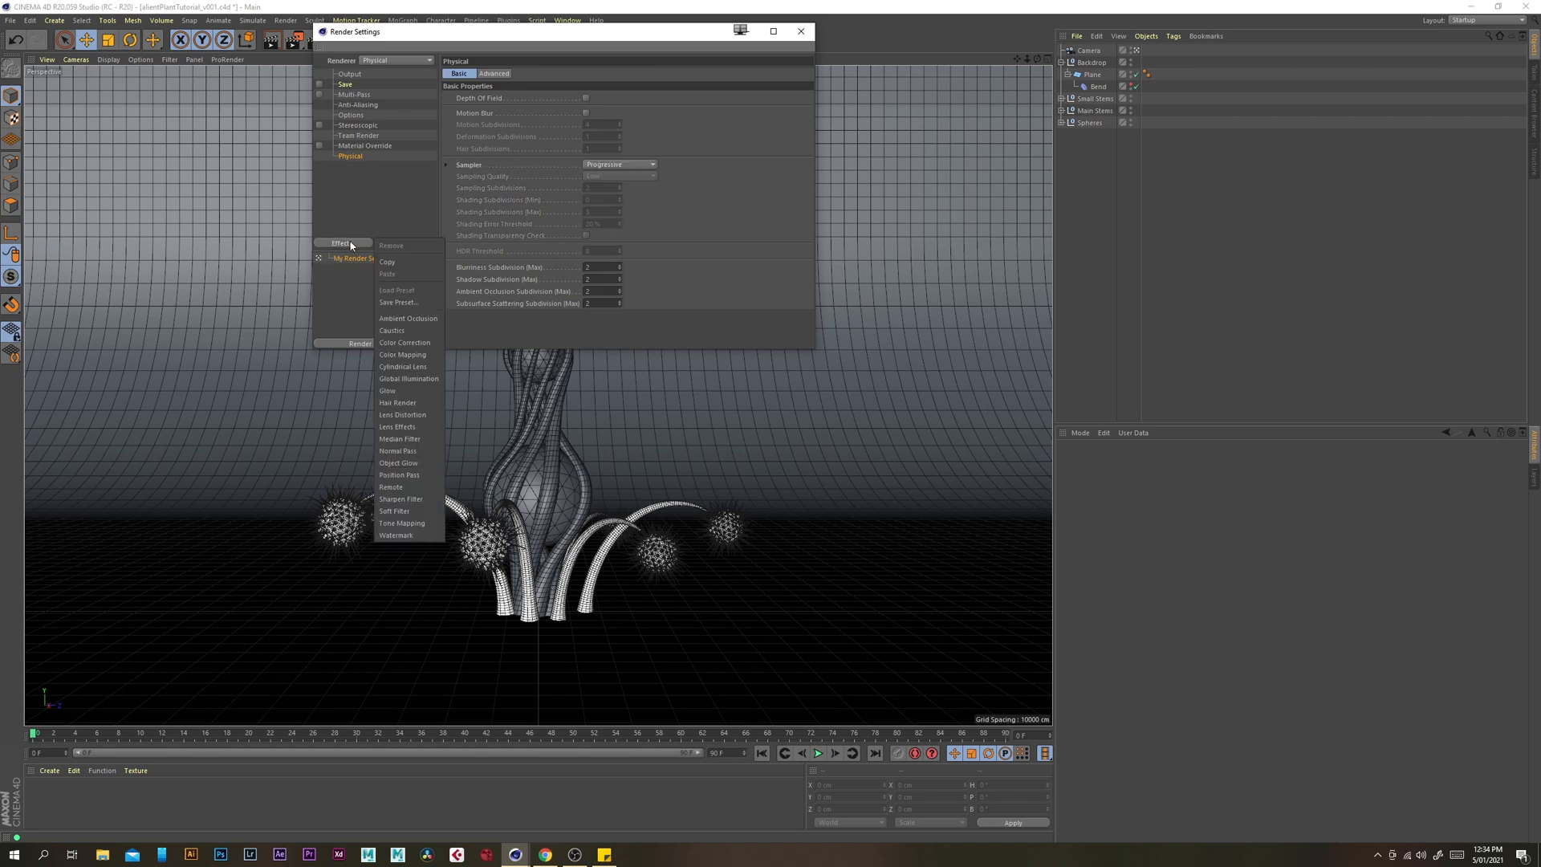
pyautogui.click(427, 379)
pyautogui.click(564, 153)
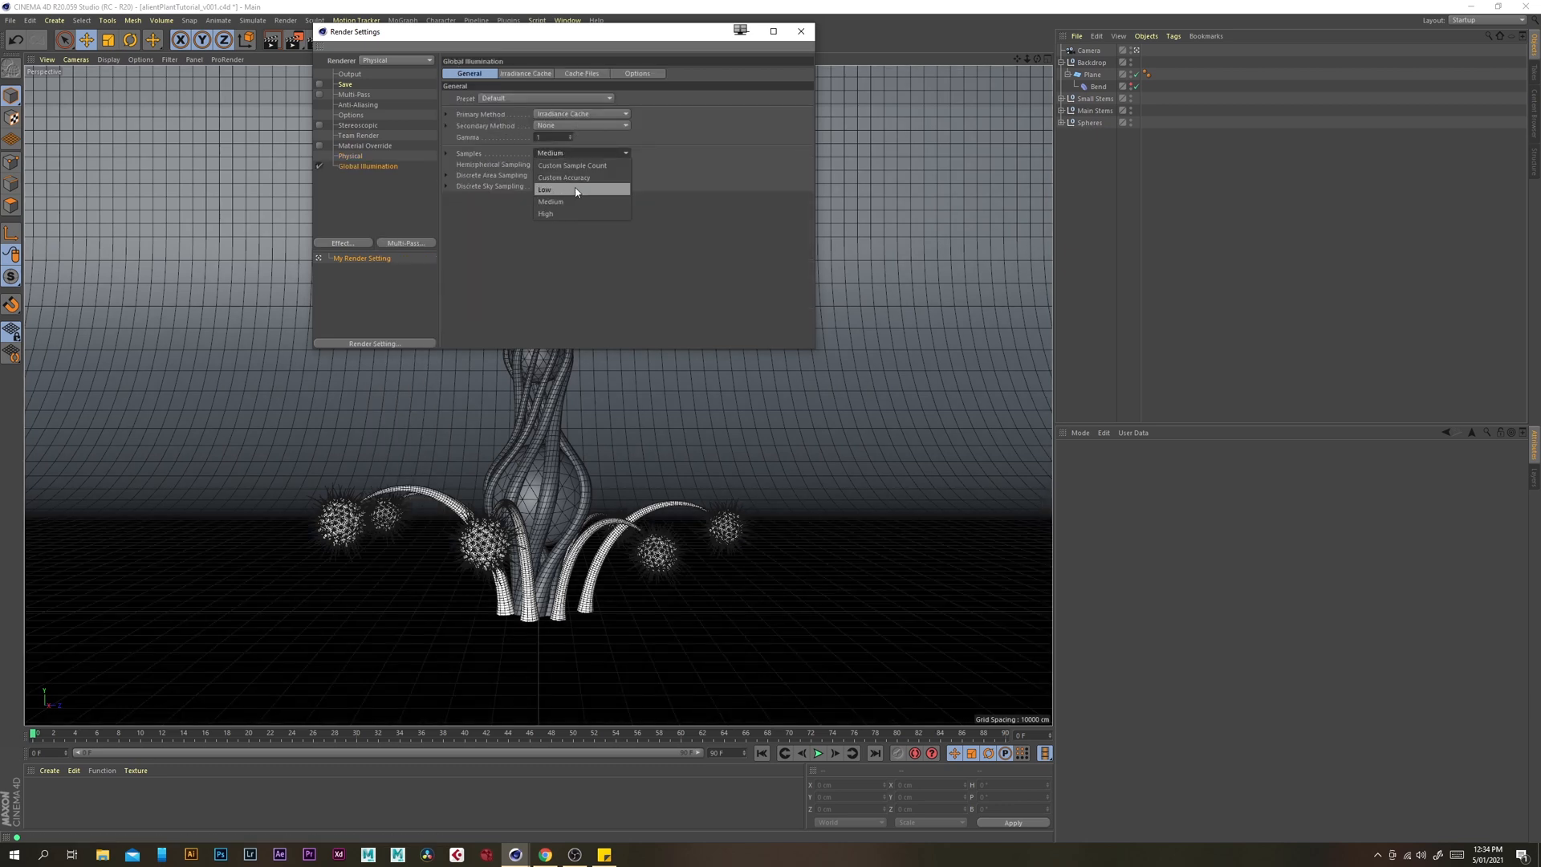
pyautogui.click(575, 191)
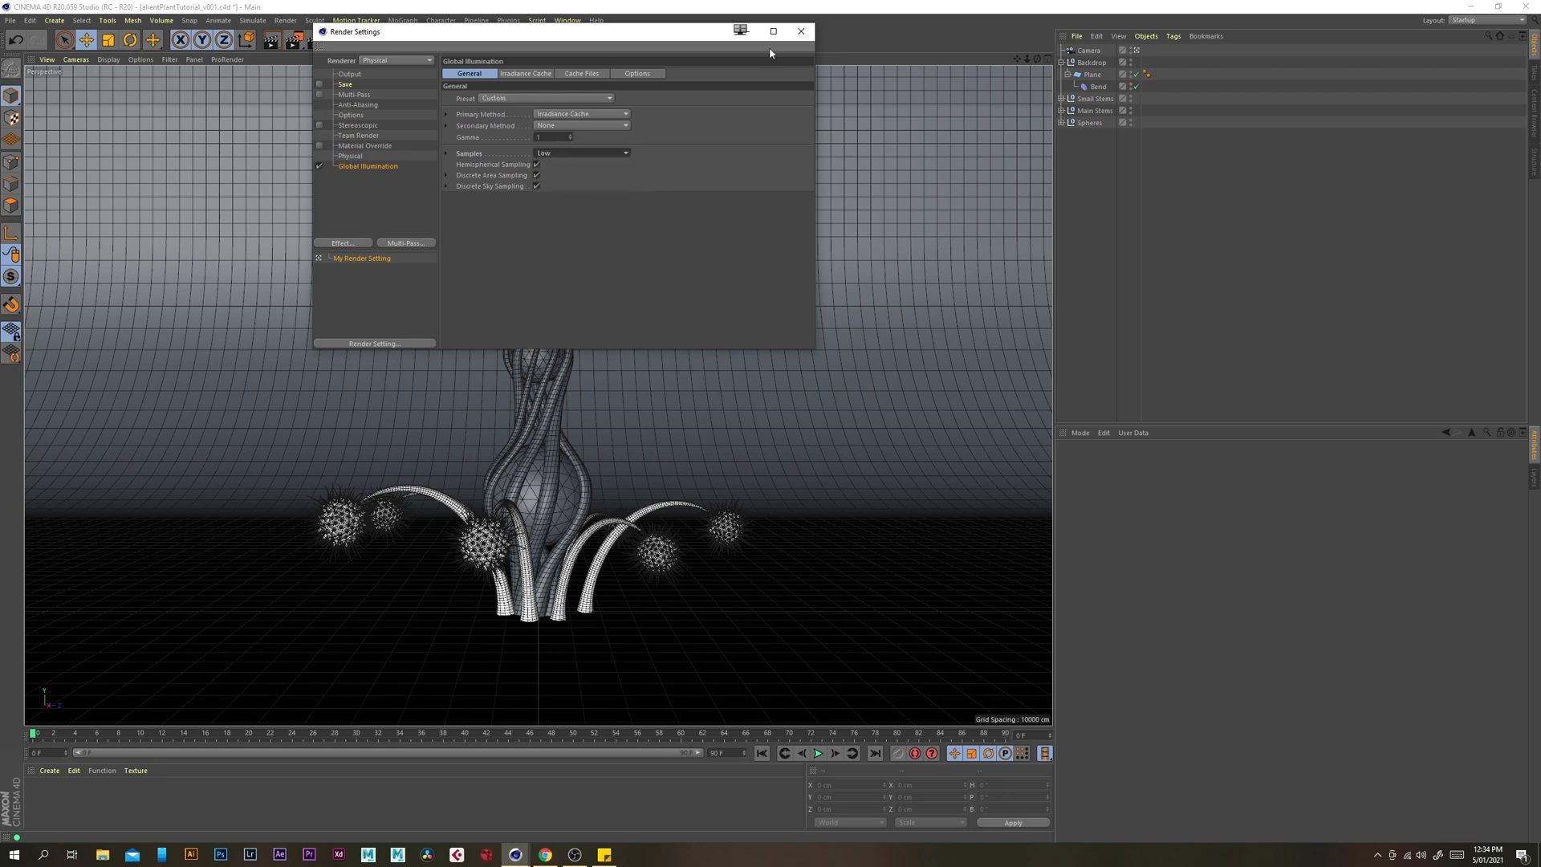
pyautogui.click(808, 32)
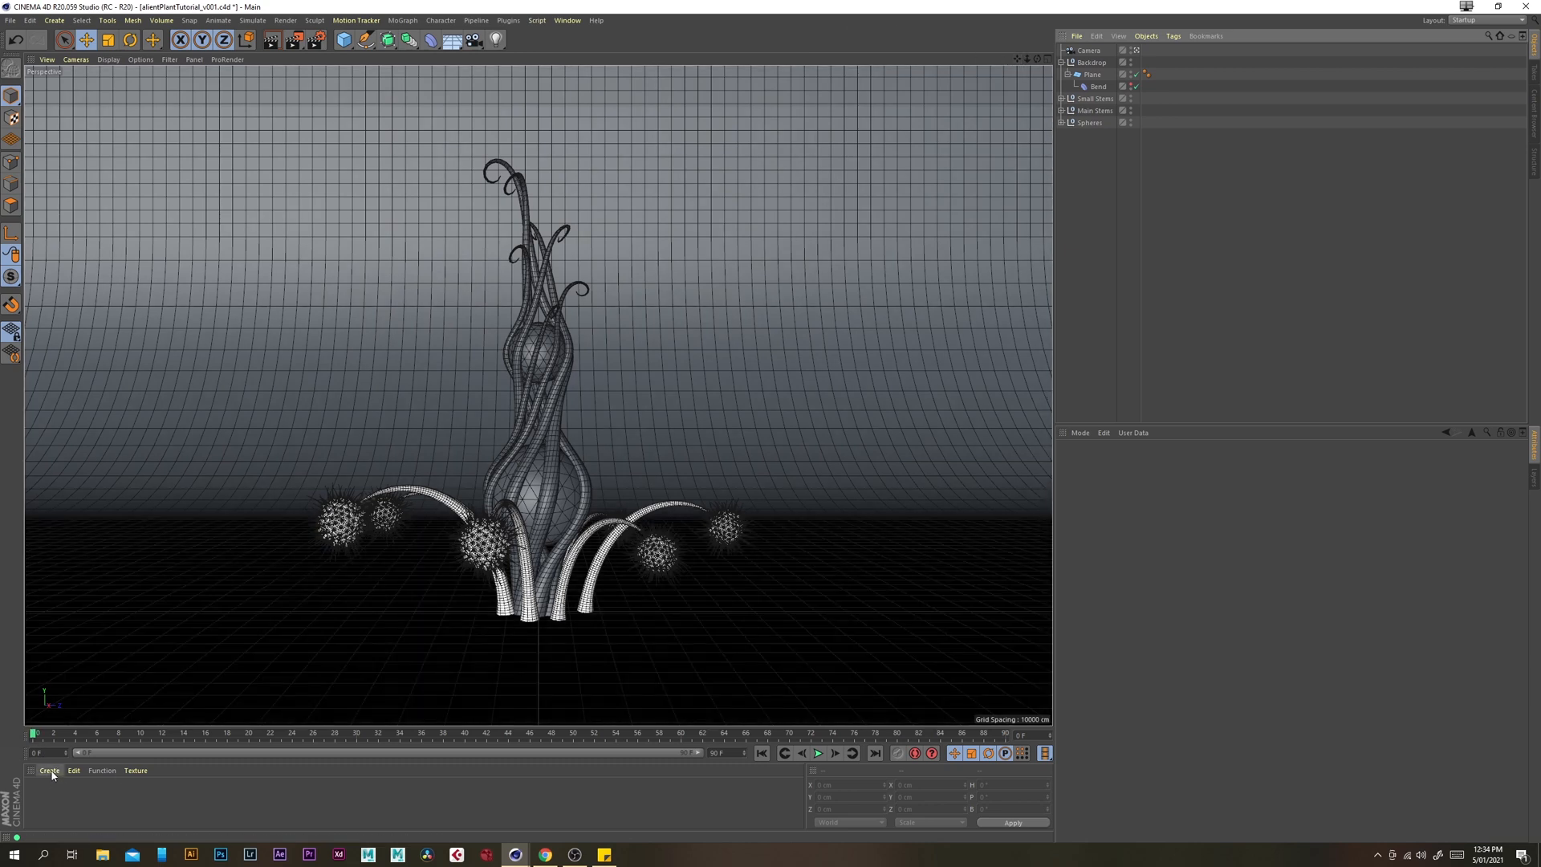
# Create a new standard material, add a Sky object, and apply the material to the sky
pyautogui.click(50, 771)
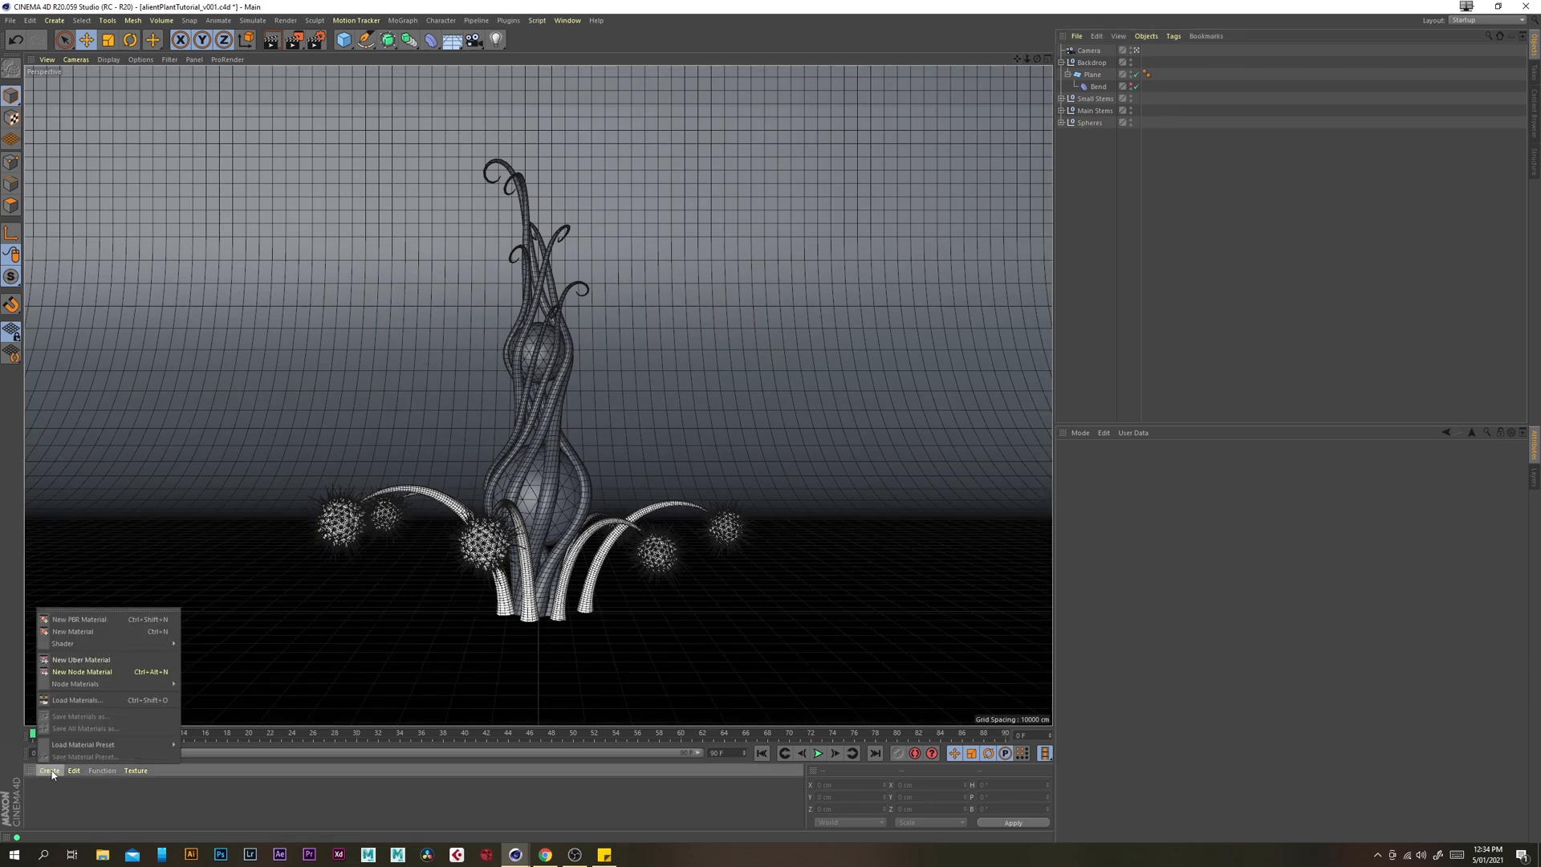
pyautogui.click(90, 632)
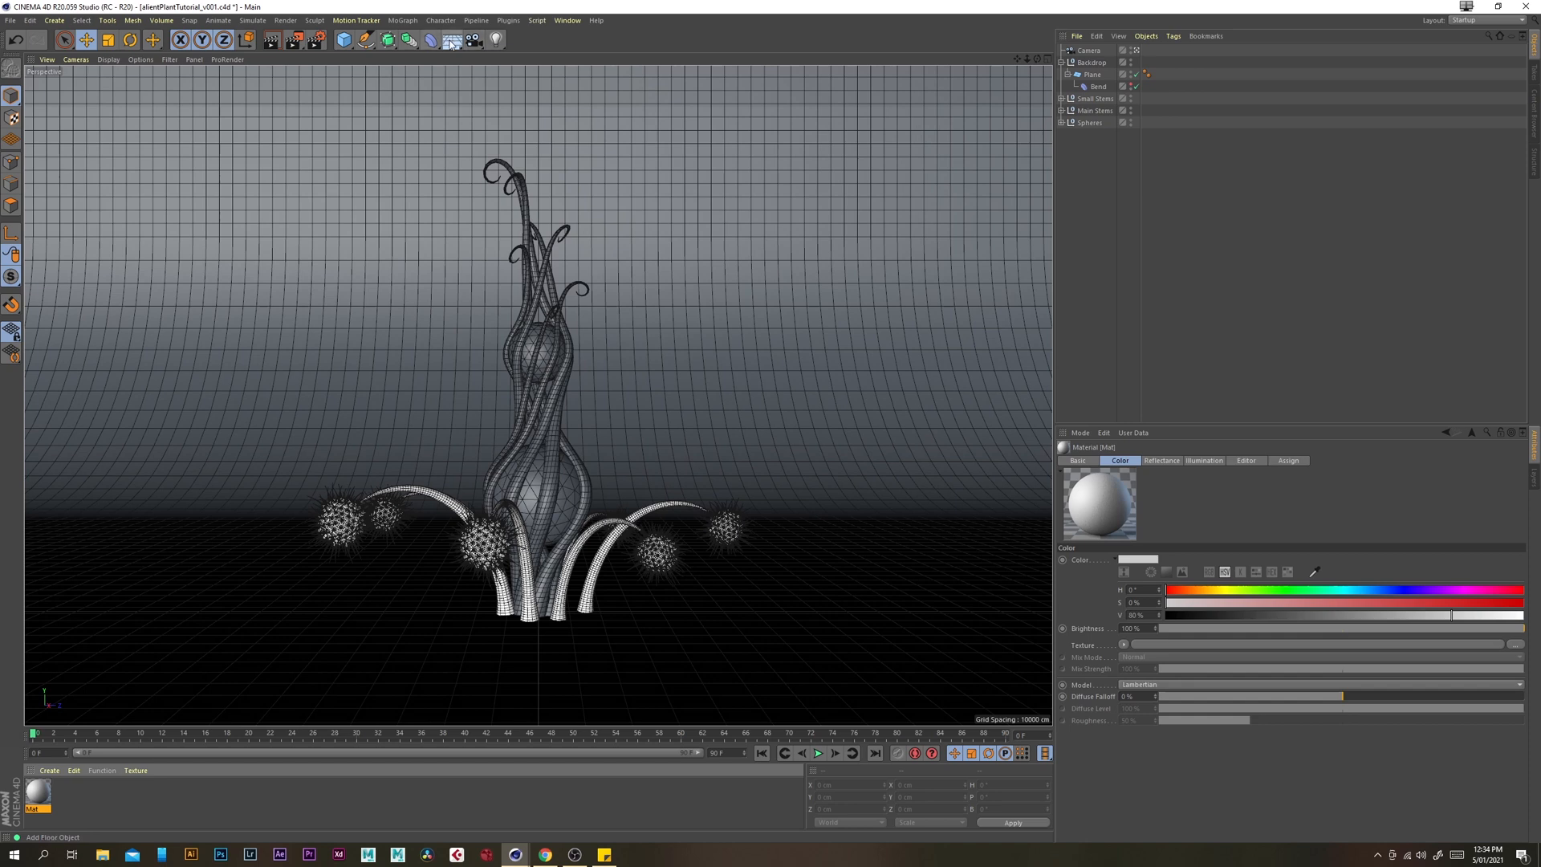
pyautogui.click(452, 40)
pyautogui.click(486, 85)
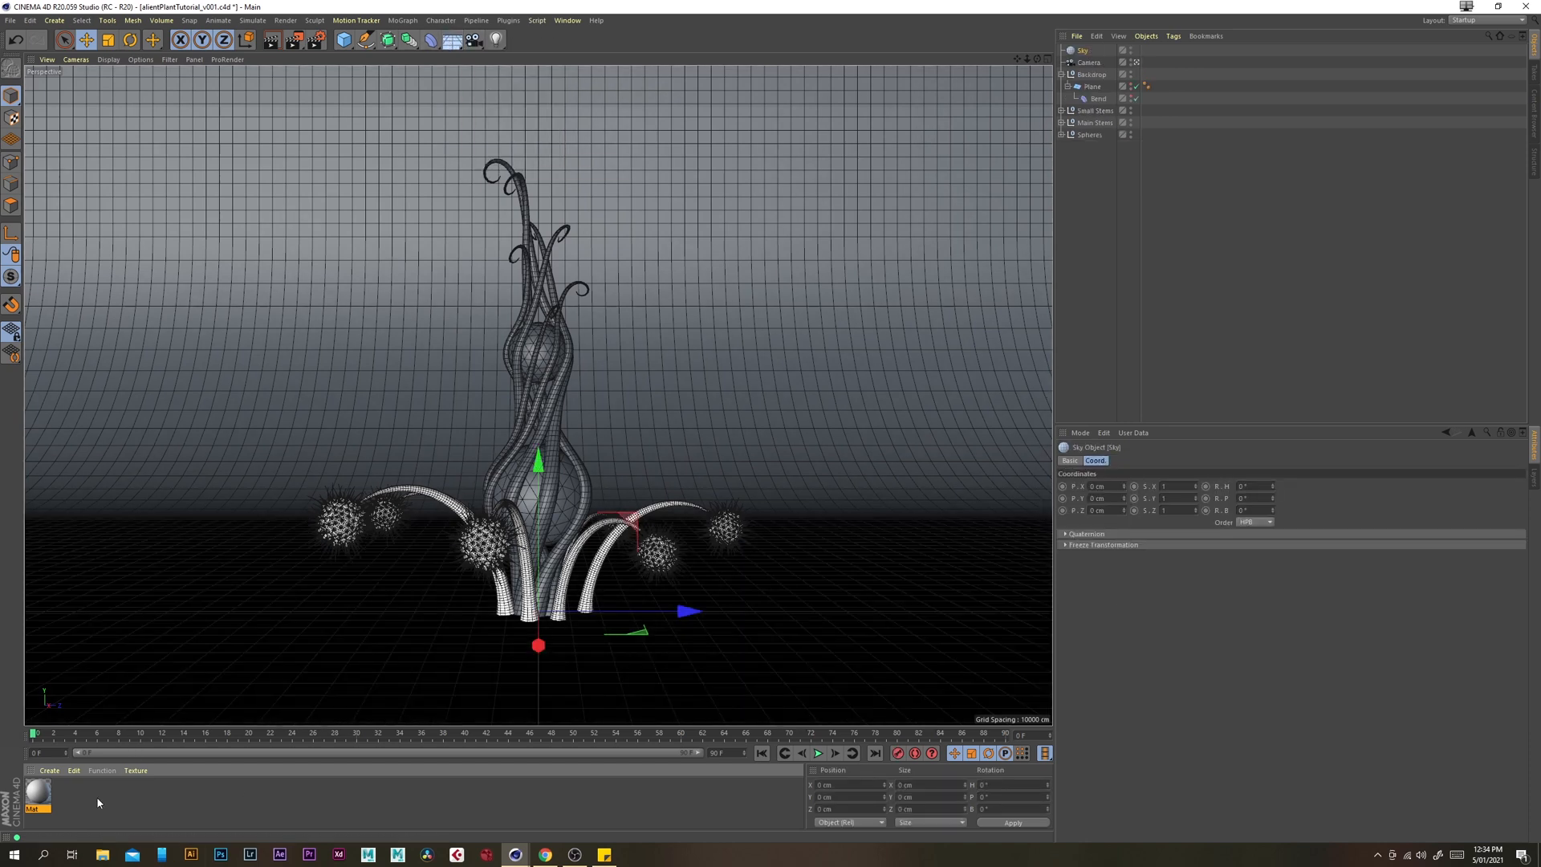
pyautogui.moveTo(1149, 48); pyautogui.dragTo(1085, 52)
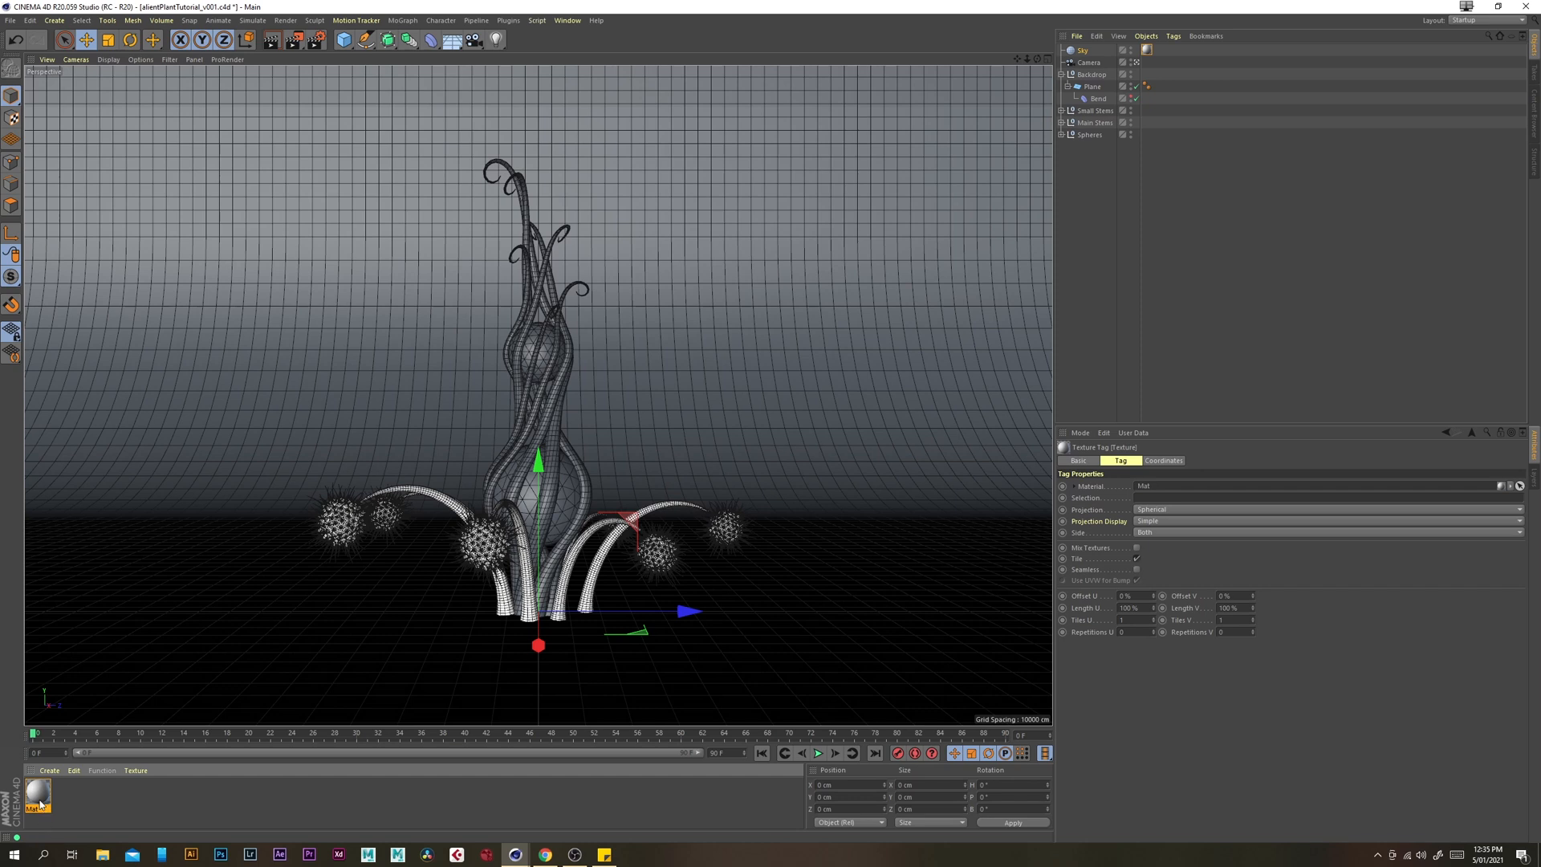
# Enable the sky material's Luminance channel and disable its Color and Reflectance channels
pyautogui.doubleClick(39, 799)
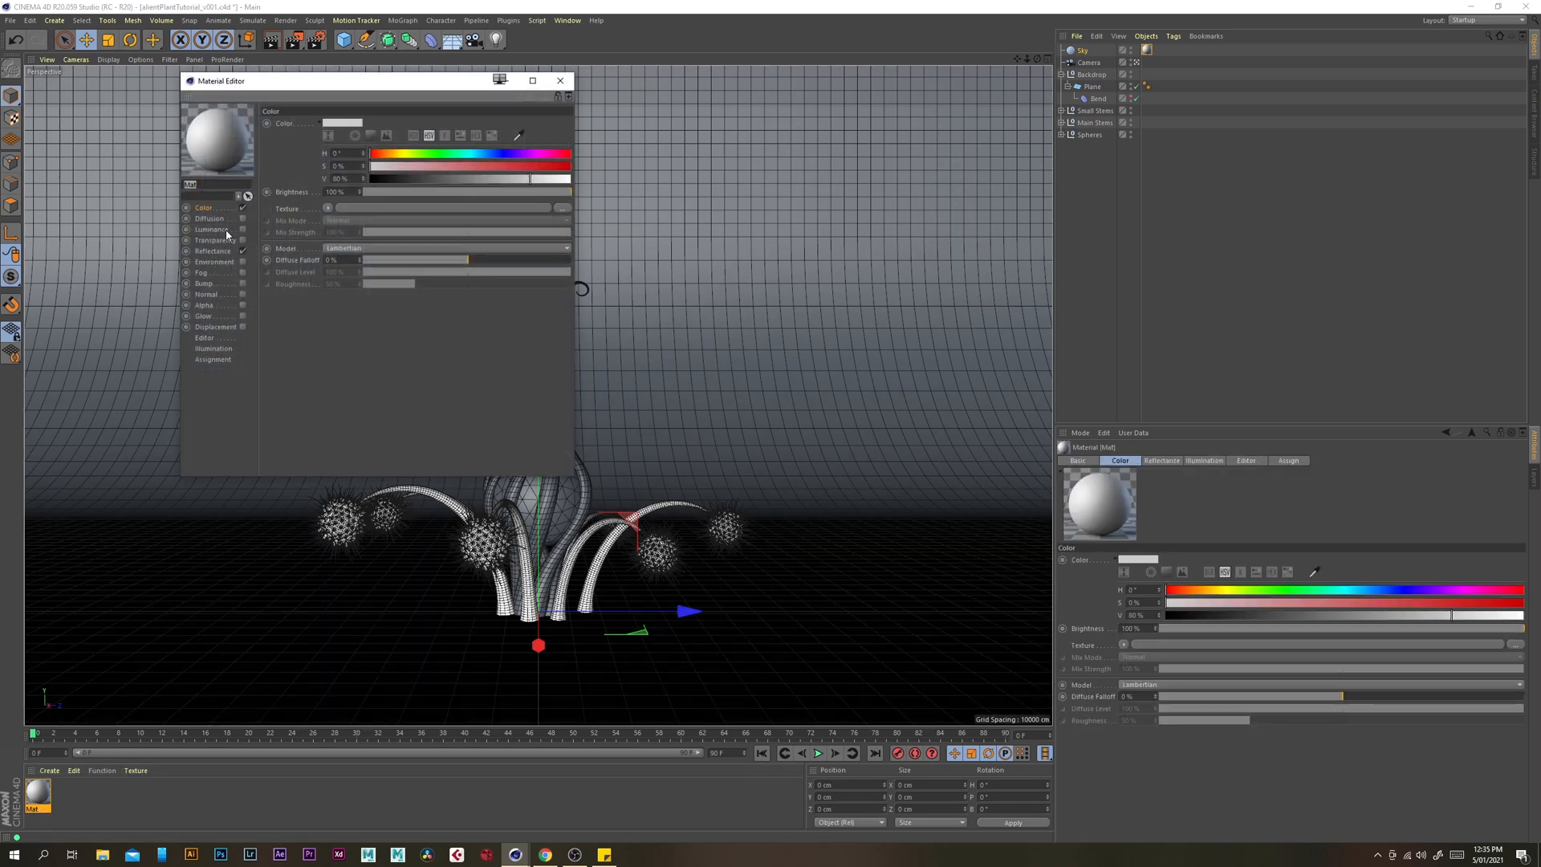
pyautogui.click(243, 229)
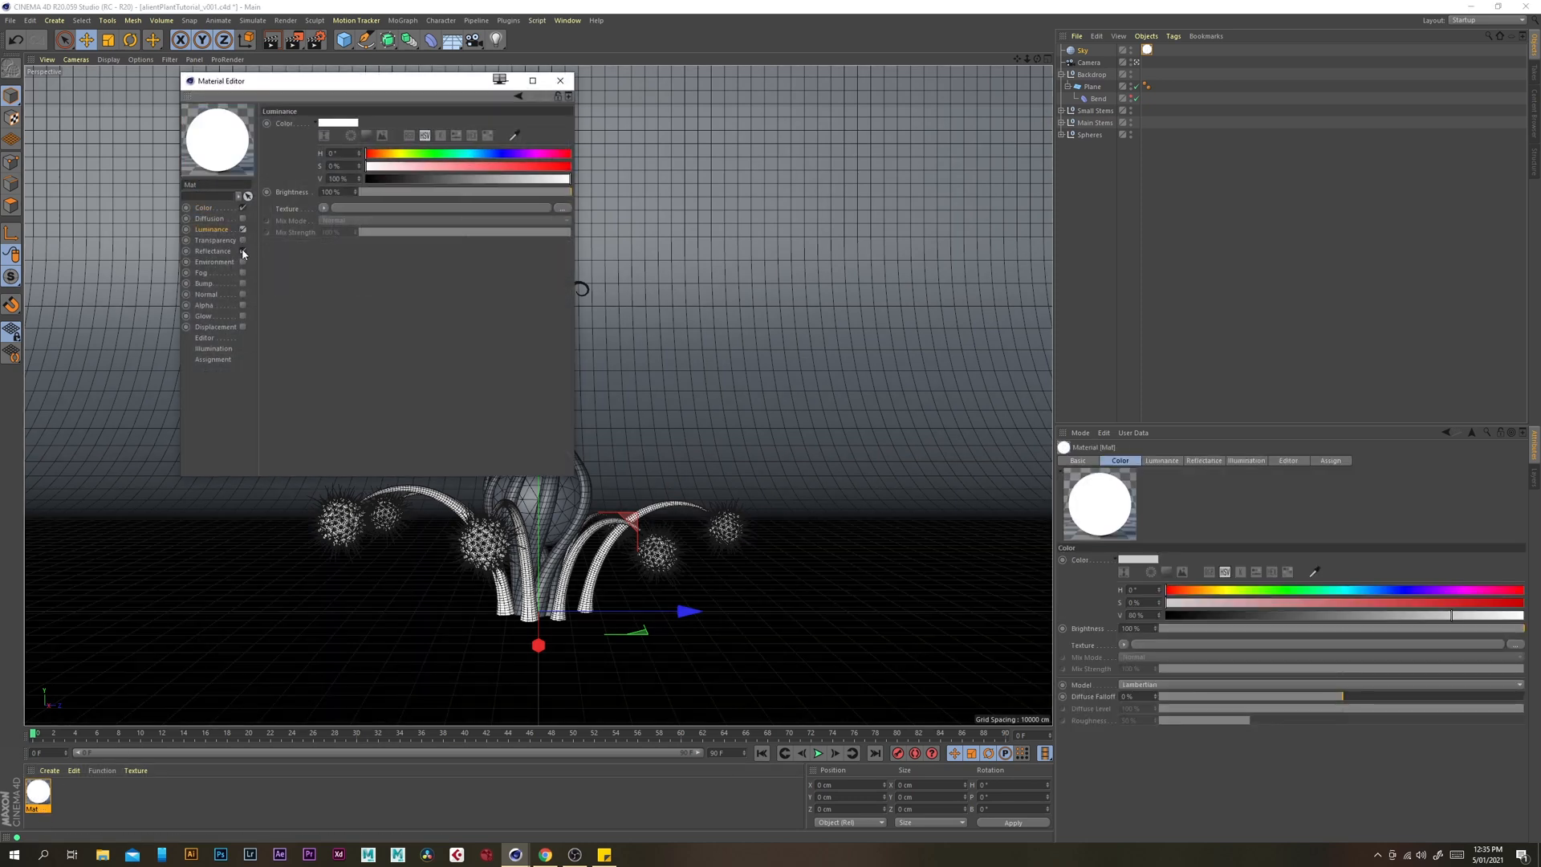
pyautogui.click(243, 208)
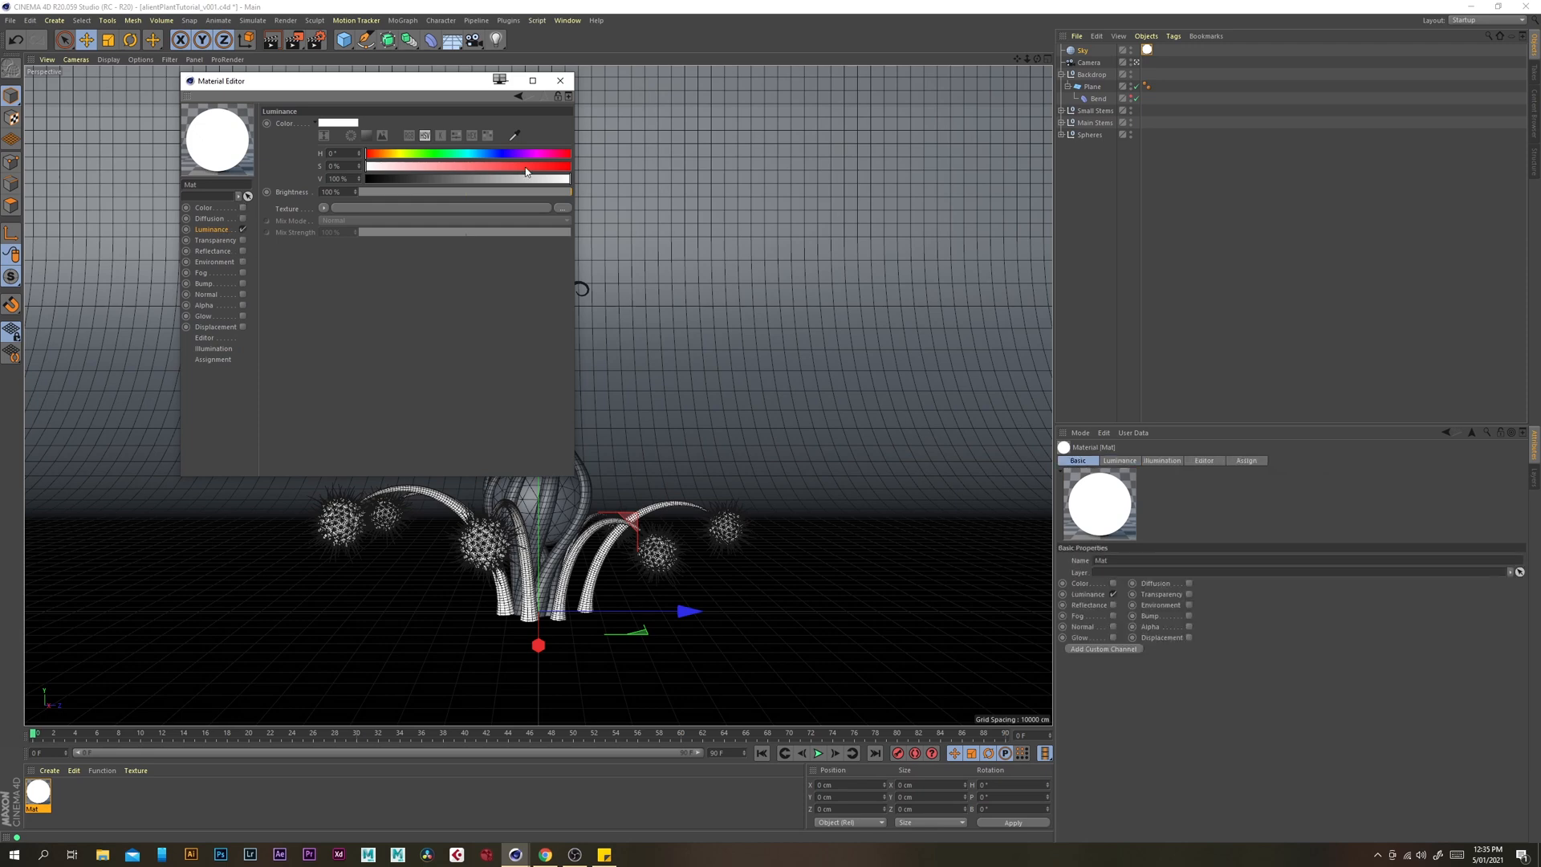
# Load cape_hill_8k.hdr from the Downloads folder as the luminance texture, without copying it to the project location
pyautogui.click(560, 209)
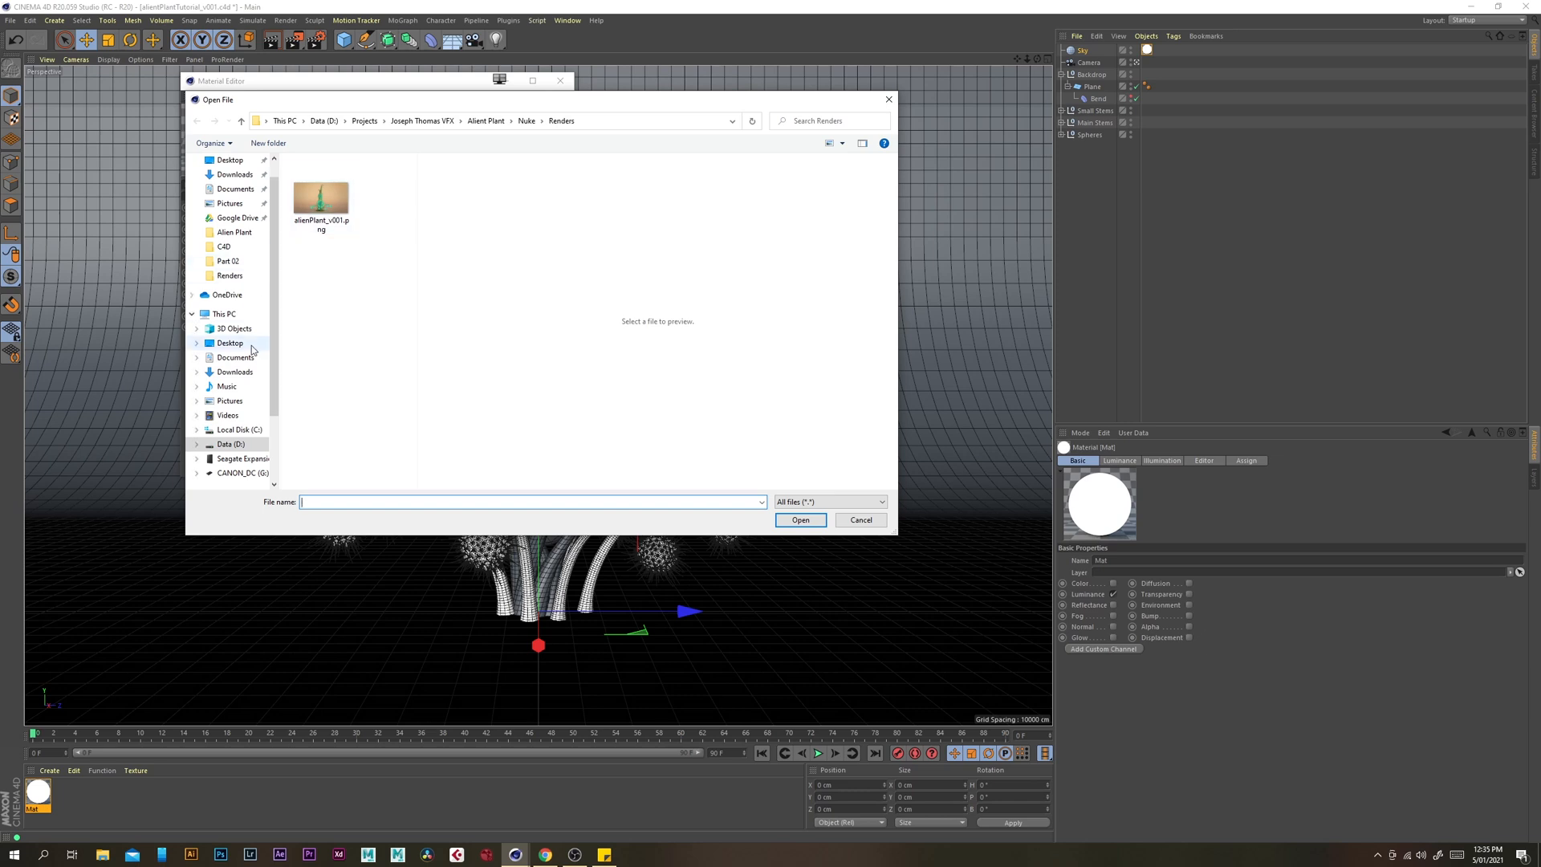
pyautogui.scroll(1, 248, 283)
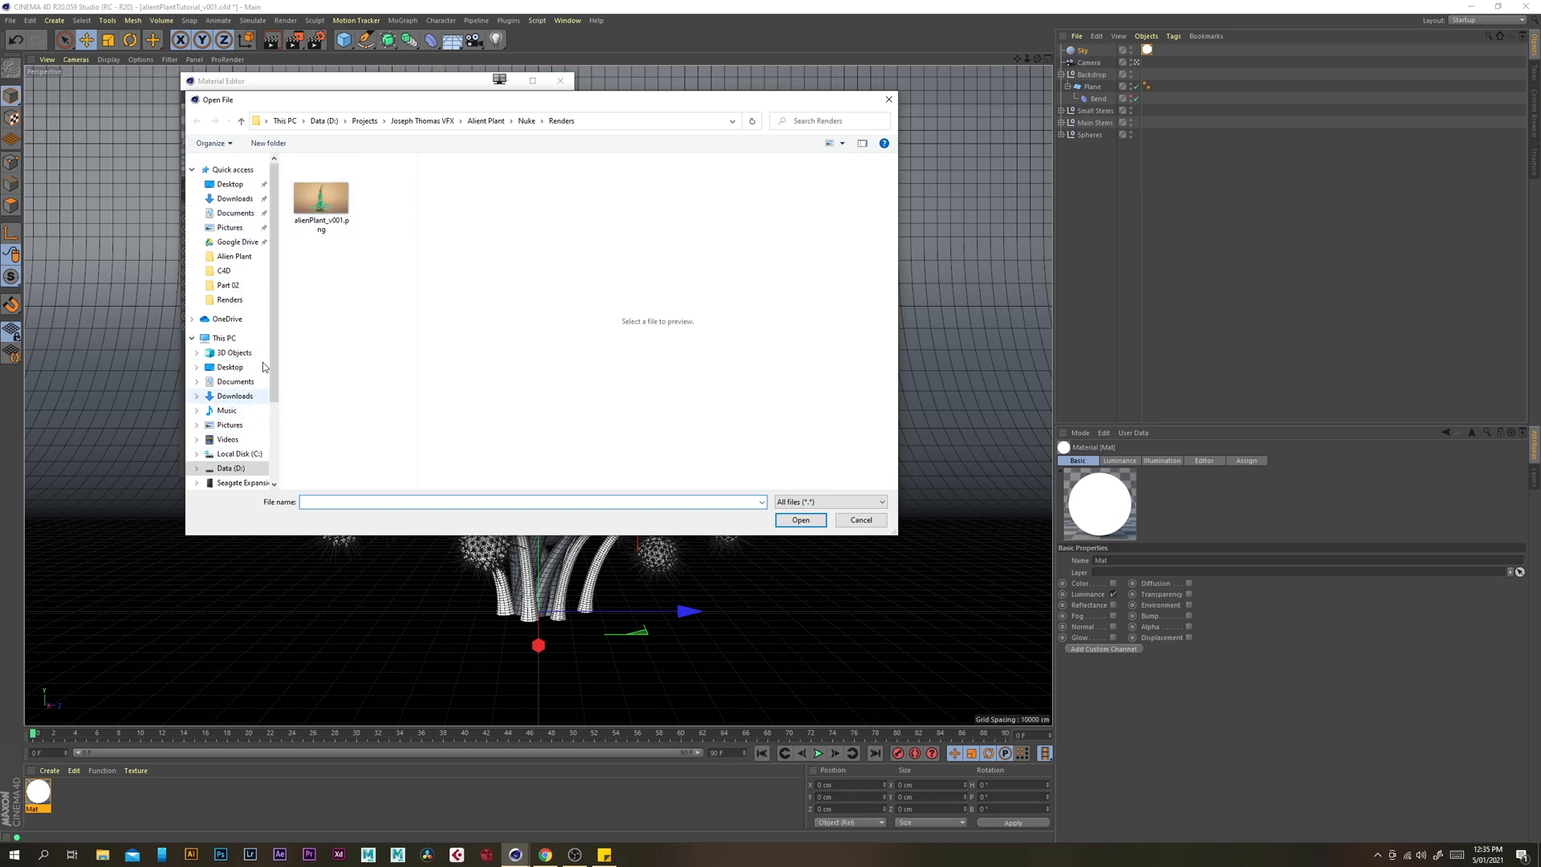
pyautogui.click(230, 184)
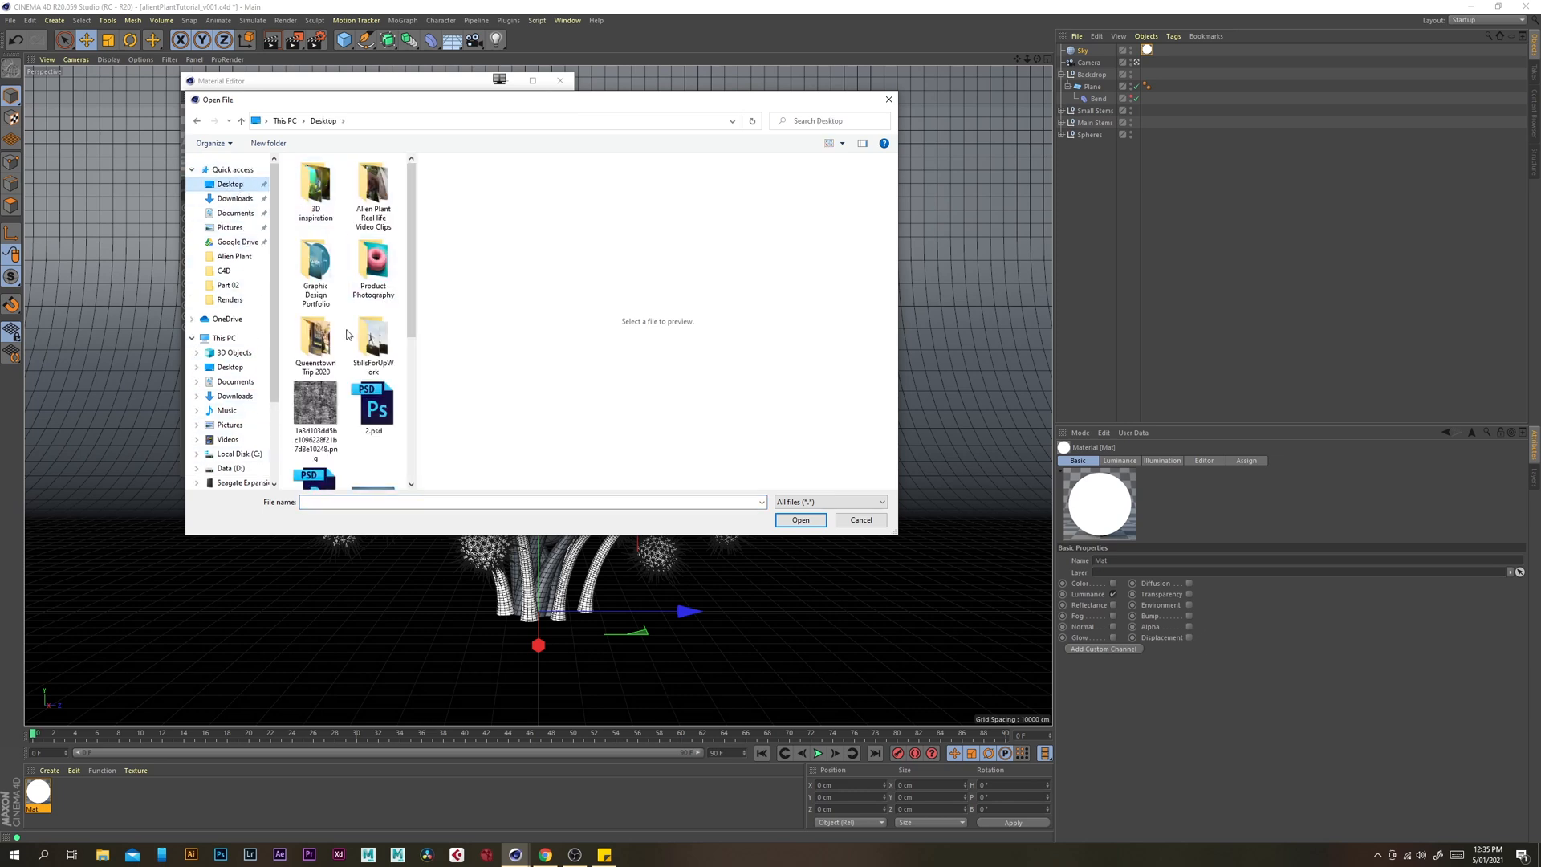
pyautogui.scroll(-3, 350, 334)
pyautogui.click(230, 199)
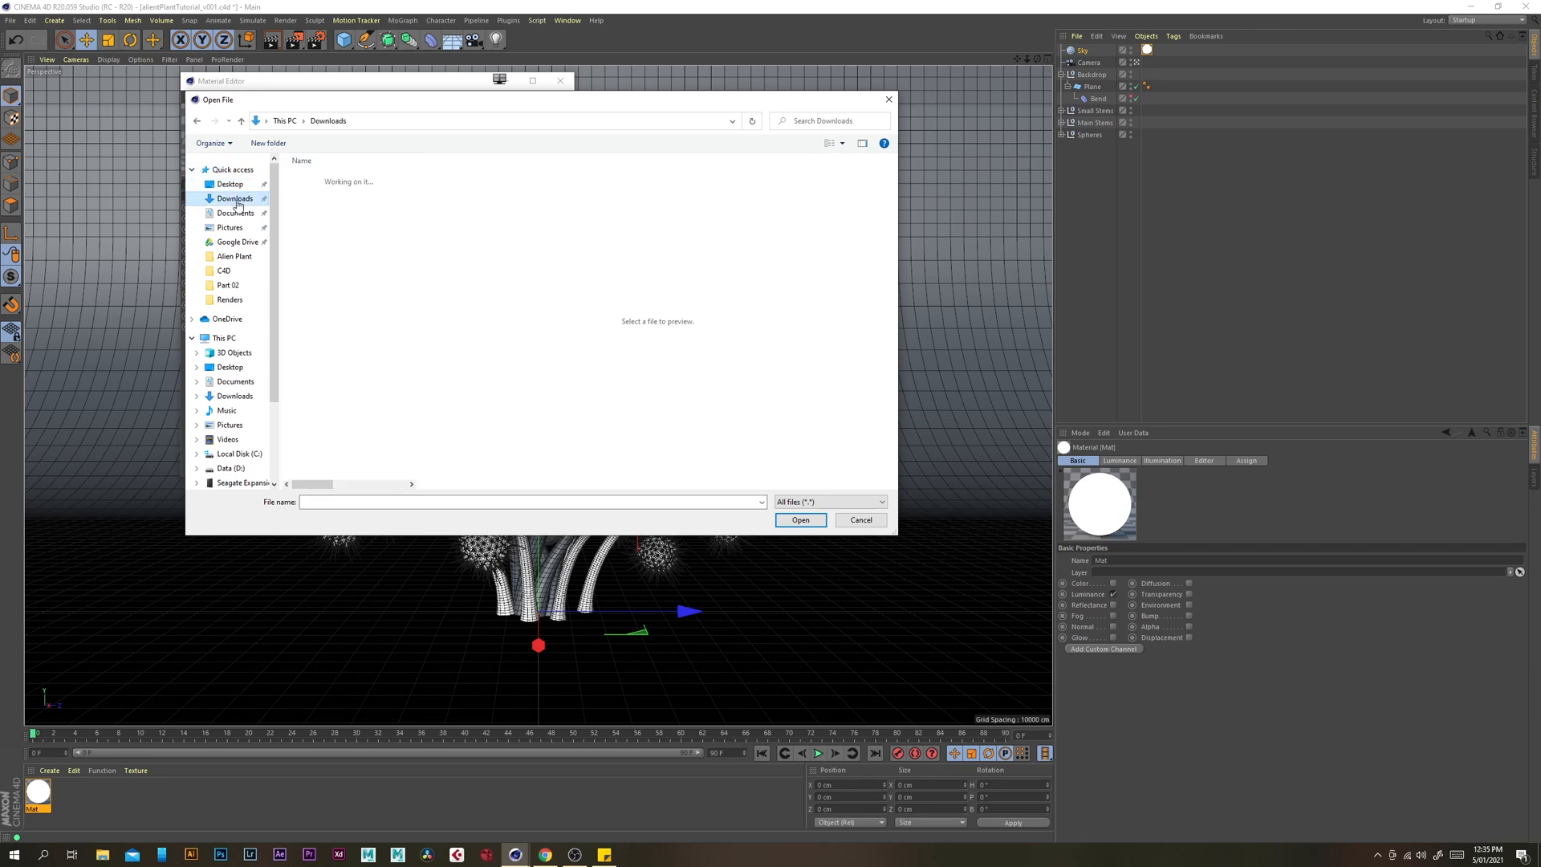
pyautogui.click(325, 196)
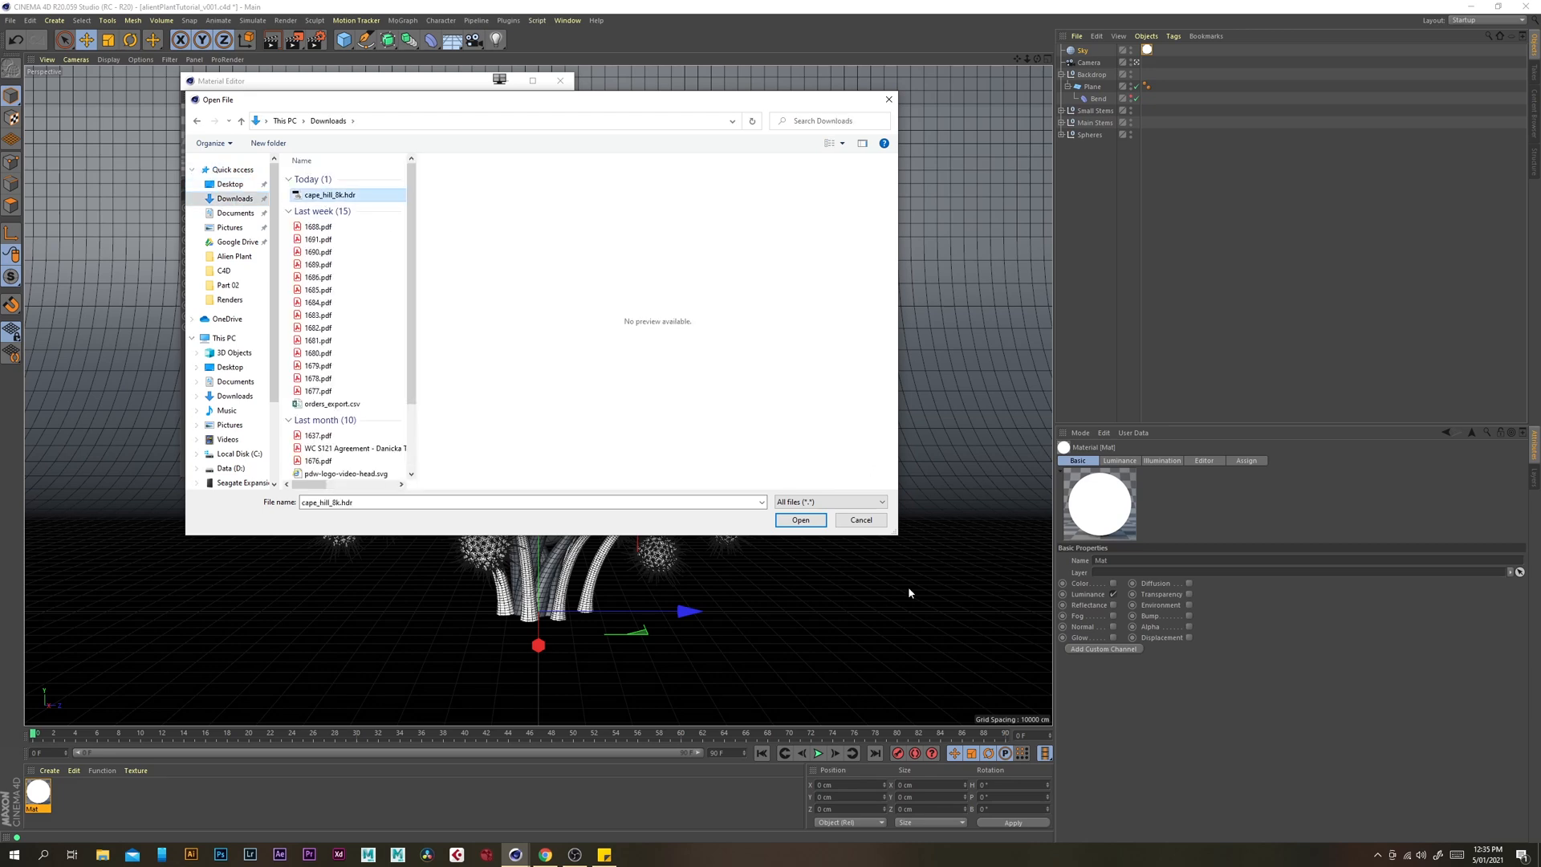
pyautogui.click(812, 523)
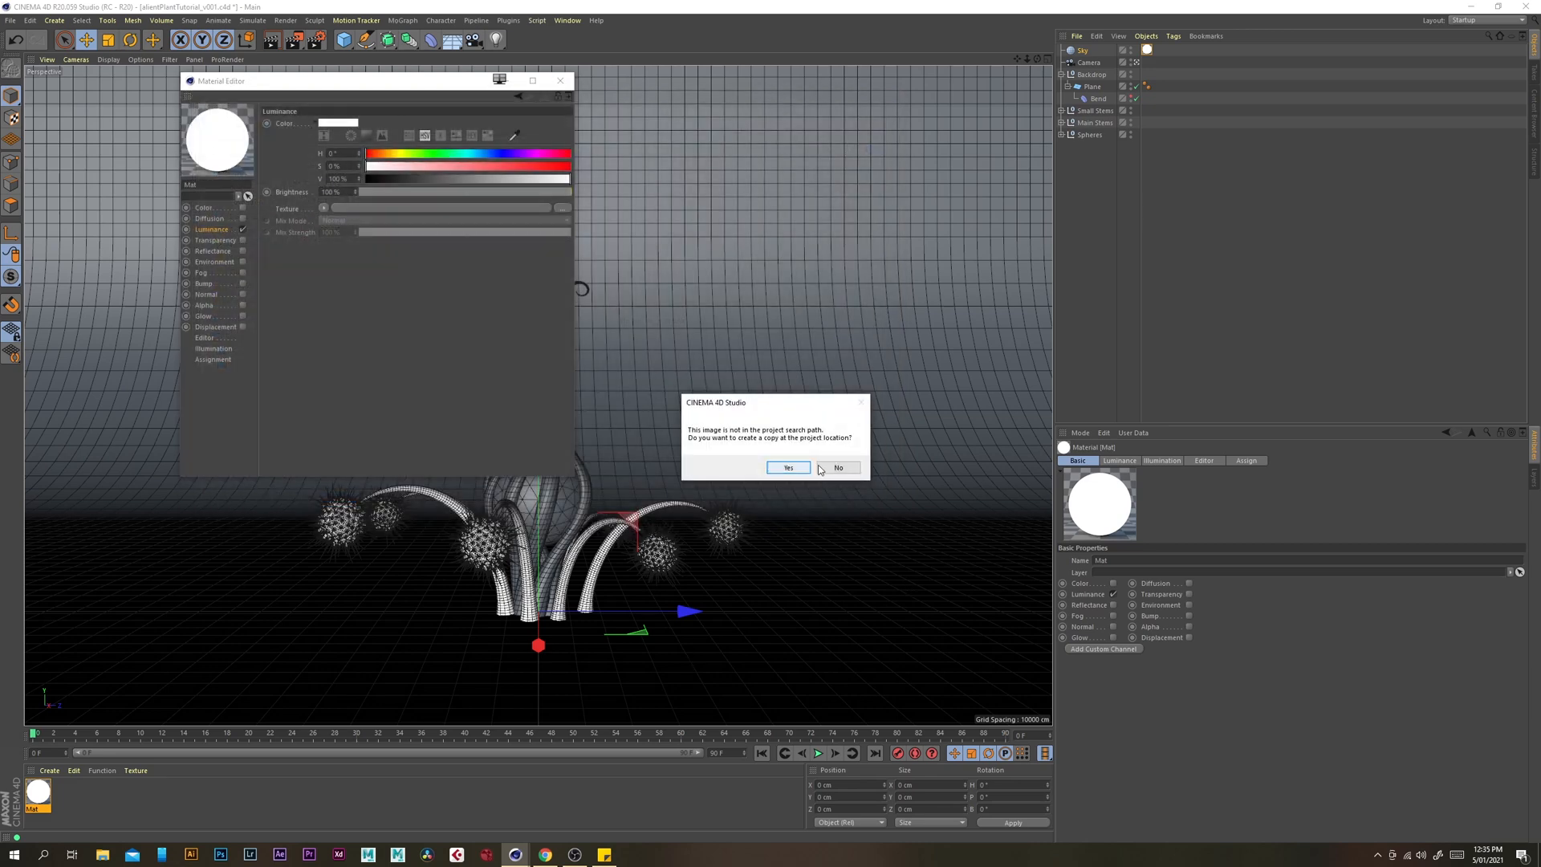
pyautogui.click(821, 468)
# Switch to Chrome to view the HDRI Haven home page, and return to Cinema 4D
pyautogui.click(546, 856)
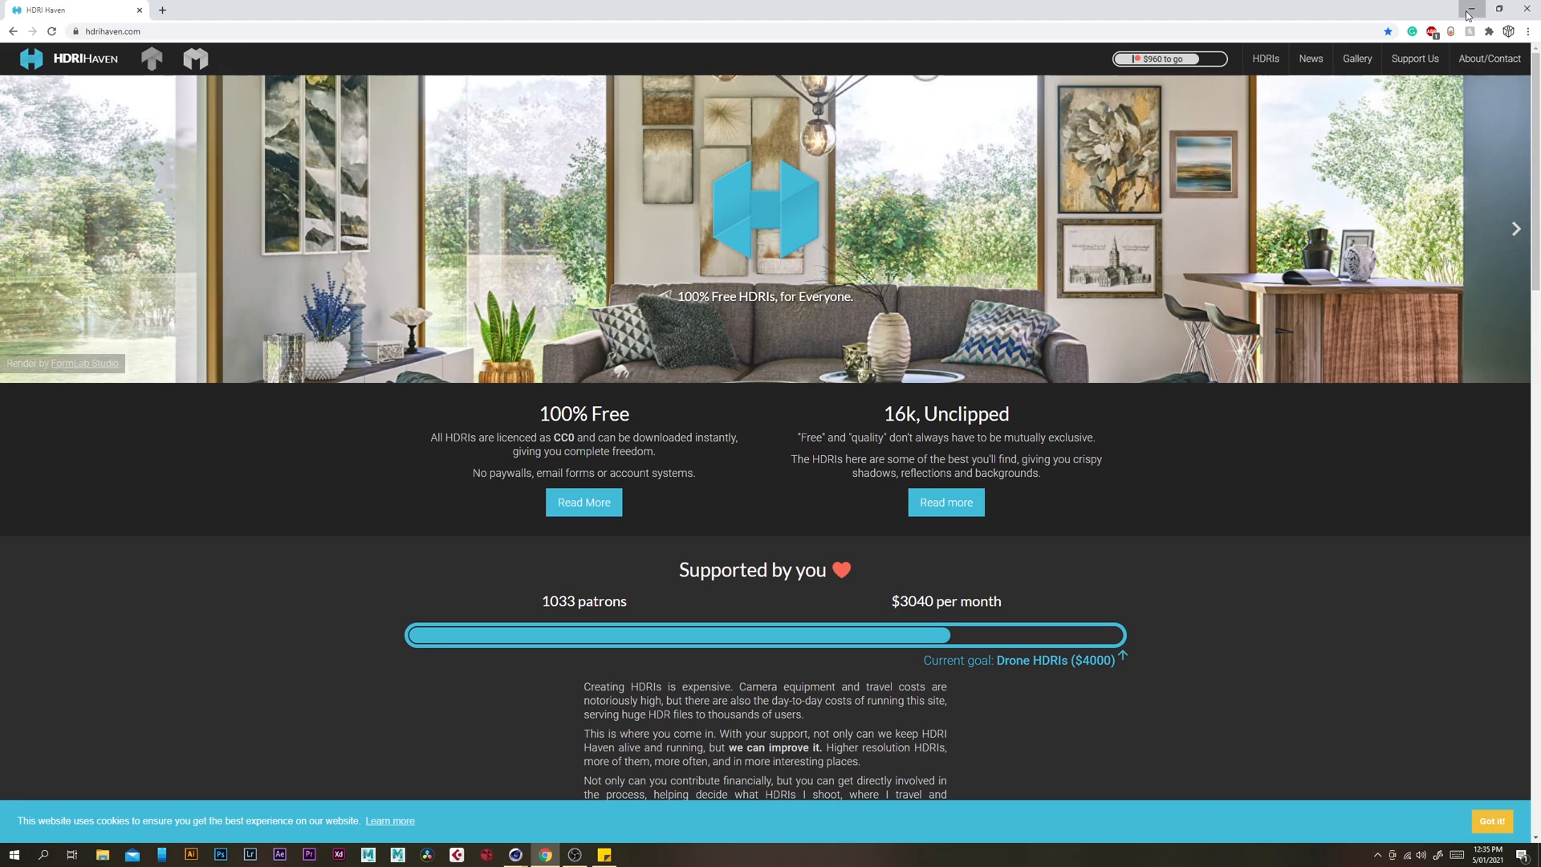
pyautogui.click(1474, 11)
# Close the Material Editor and deselect the sky material
pyautogui.moveTo(356, 89); pyautogui.dragTo(622, 204)
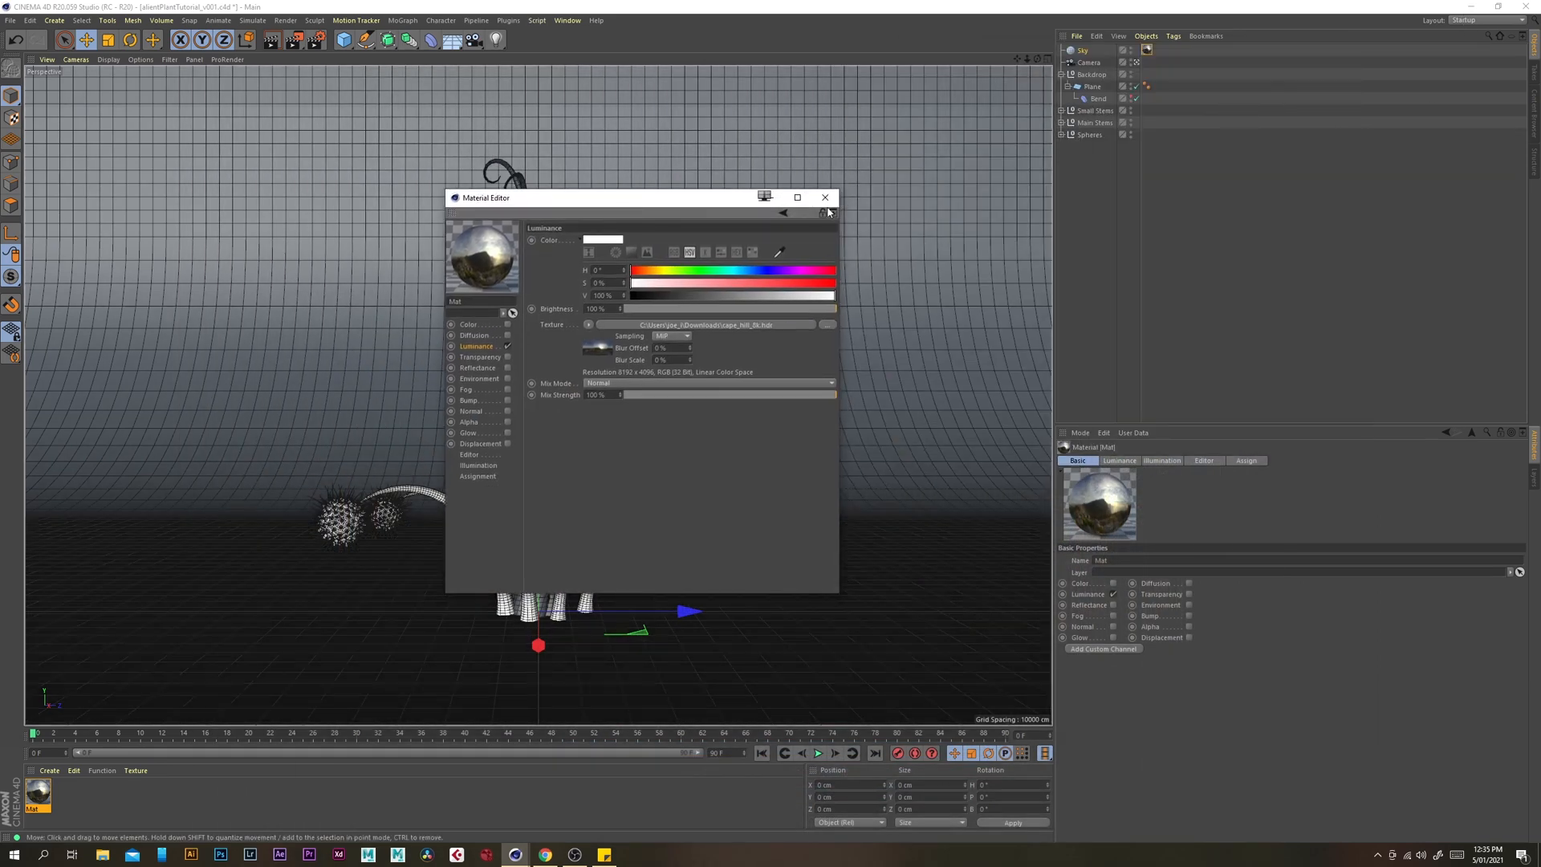
pyautogui.click(825, 197)
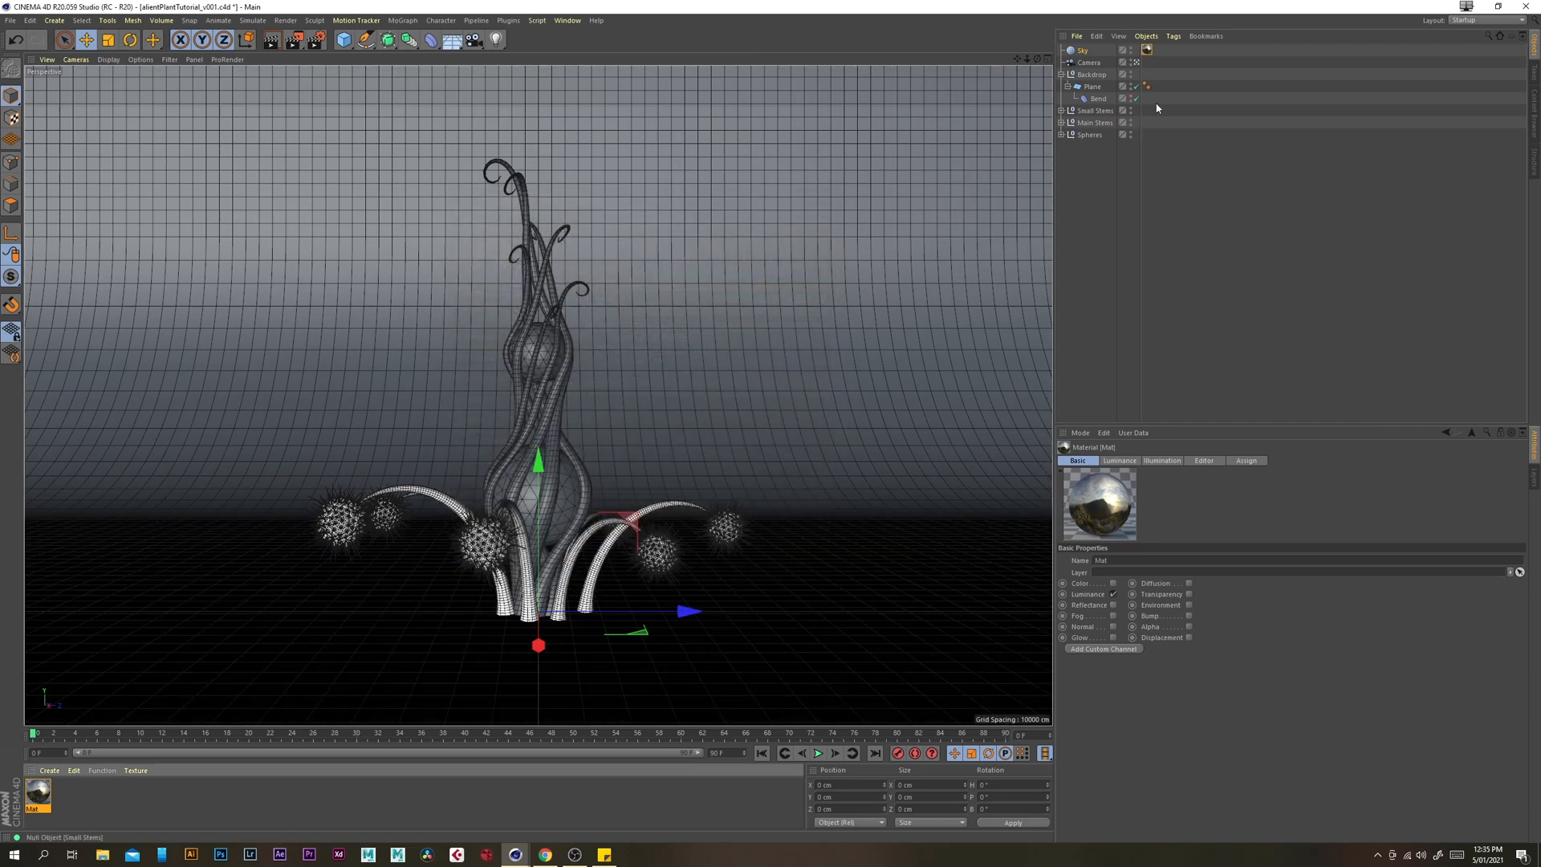
pyautogui.click(690, 799)
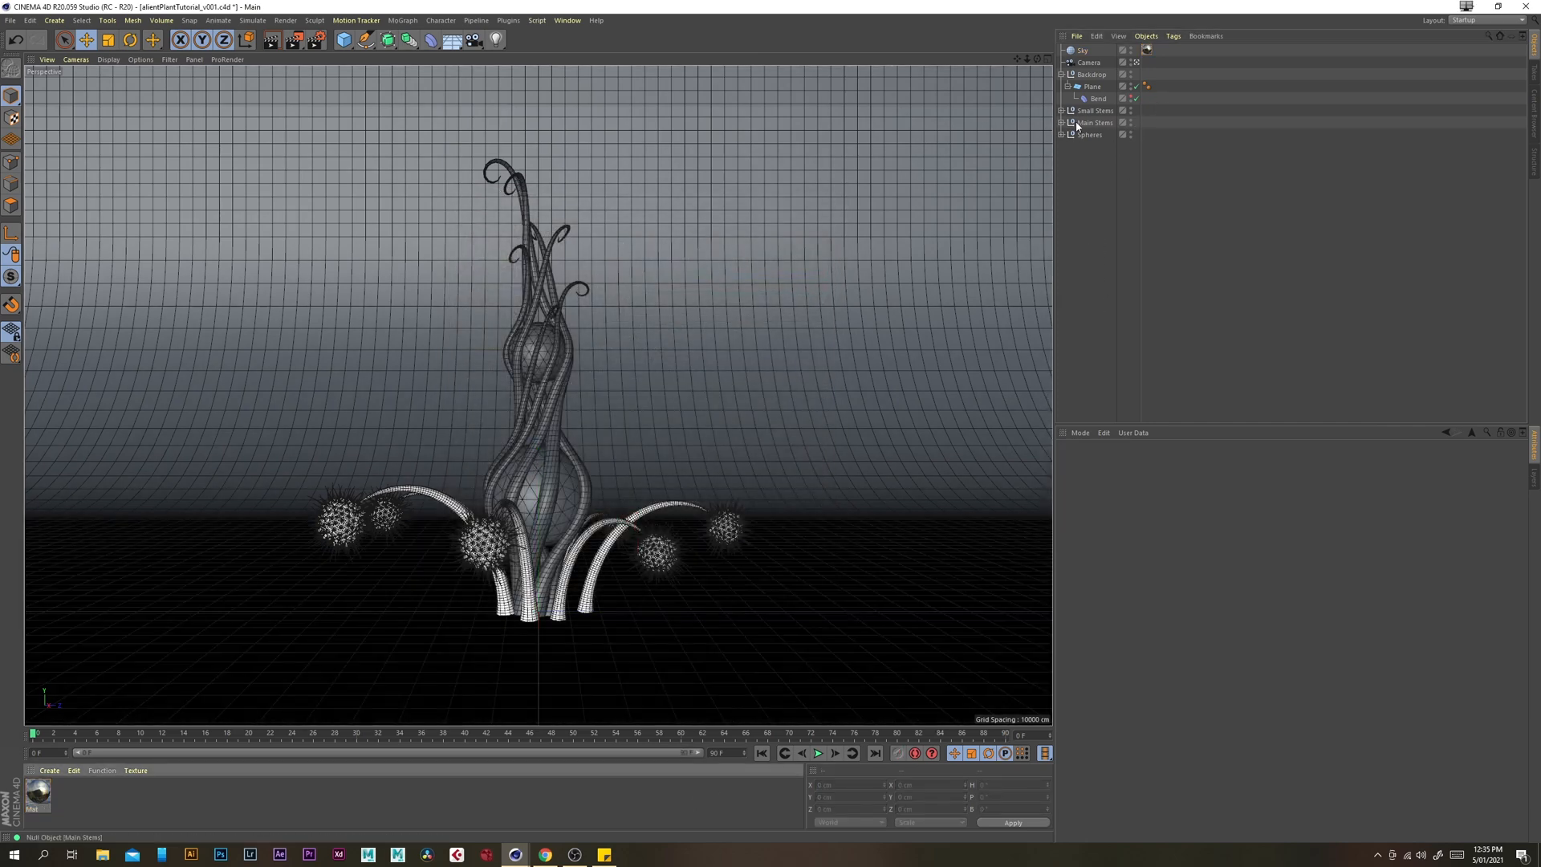
# Save the project as a new version named alientPlantTutorial_v002.c4d in the C4D folder
pyautogui.click(12, 21)
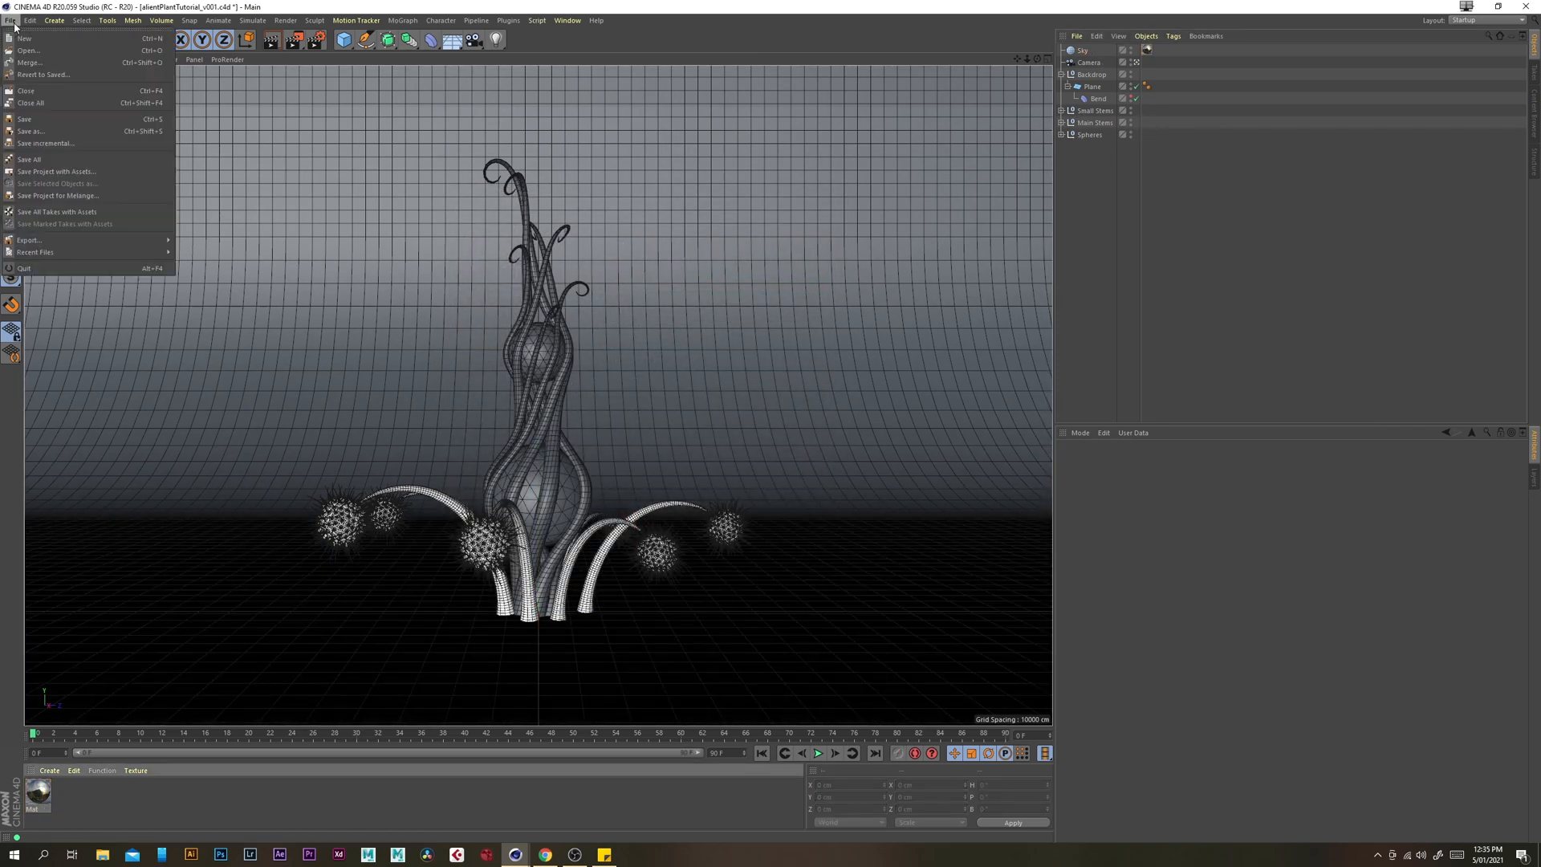
pyautogui.click(32, 131)
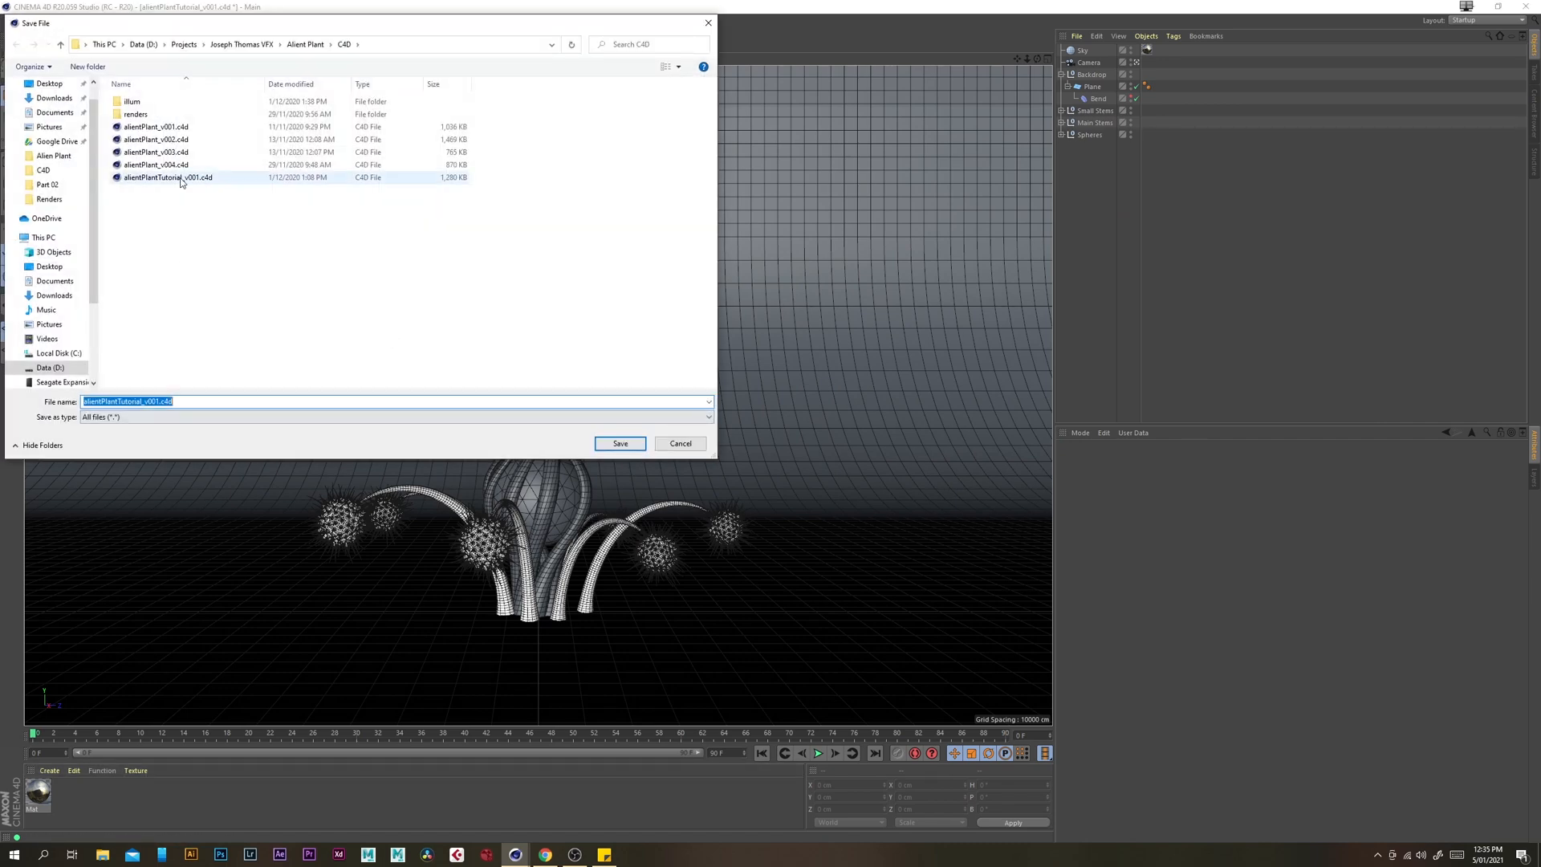
pyautogui.click(192, 178)
pyautogui.click(164, 420)
pyautogui.click(159, 405)
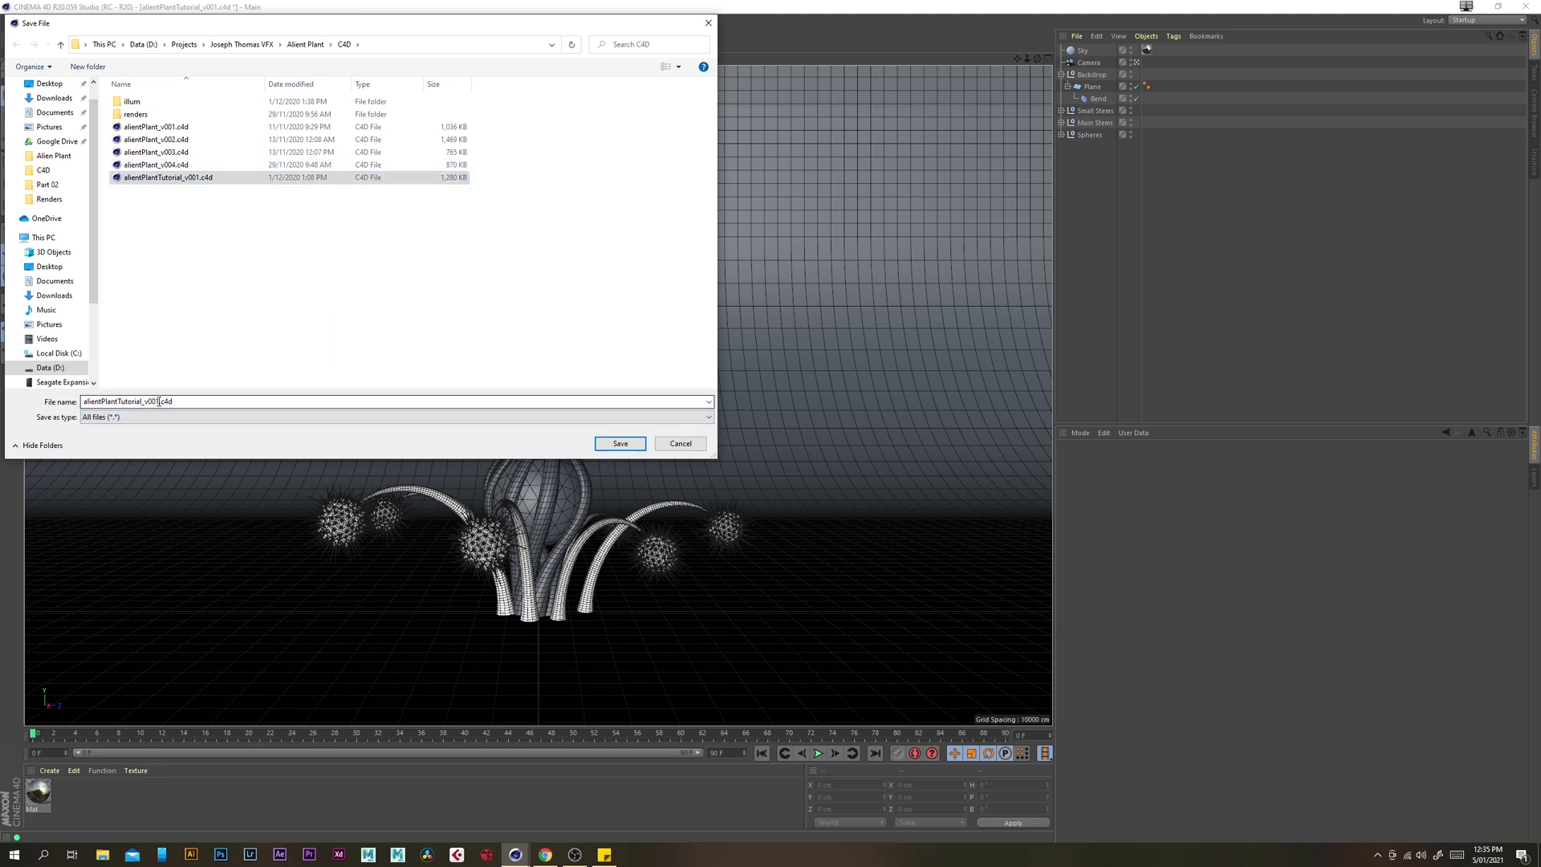
pyautogui.click(160, 402)
pyautogui.click(159, 402)
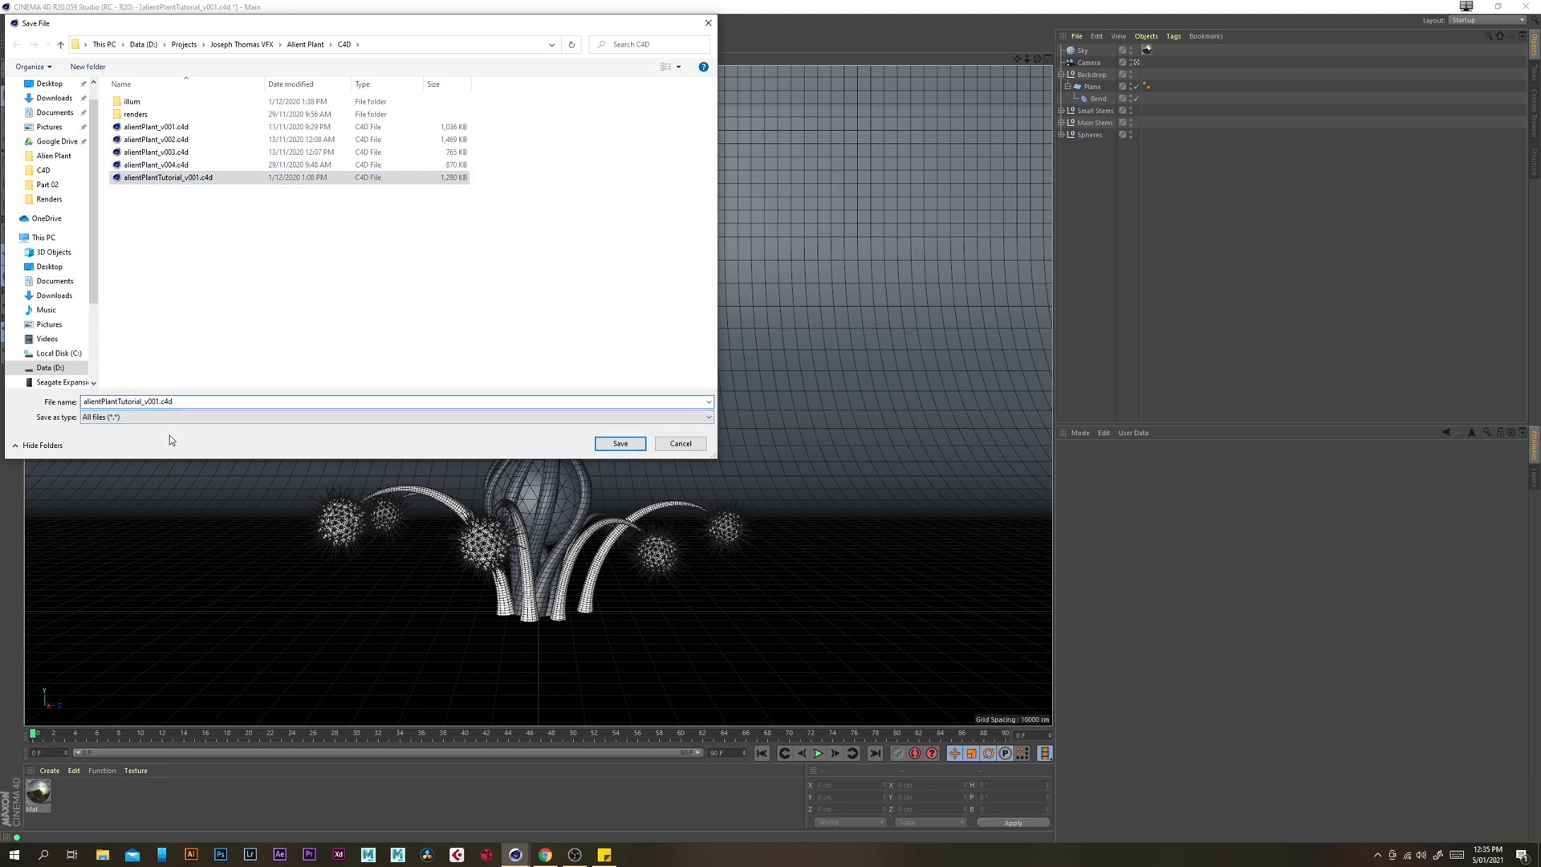
pyautogui.press('BackSpace')
pyautogui.write('2')
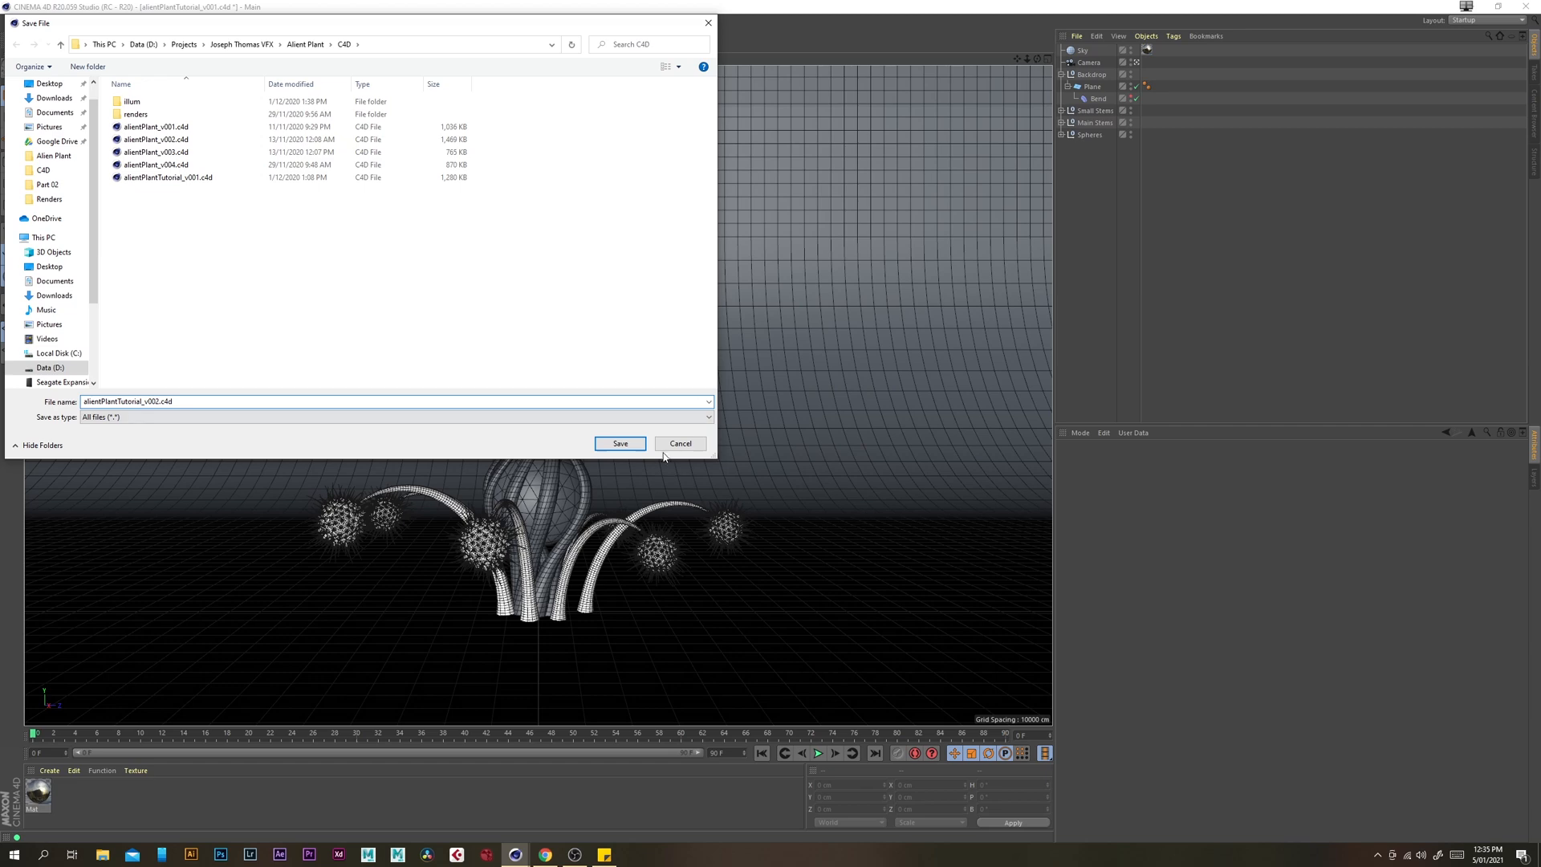
pyautogui.click(621, 443)
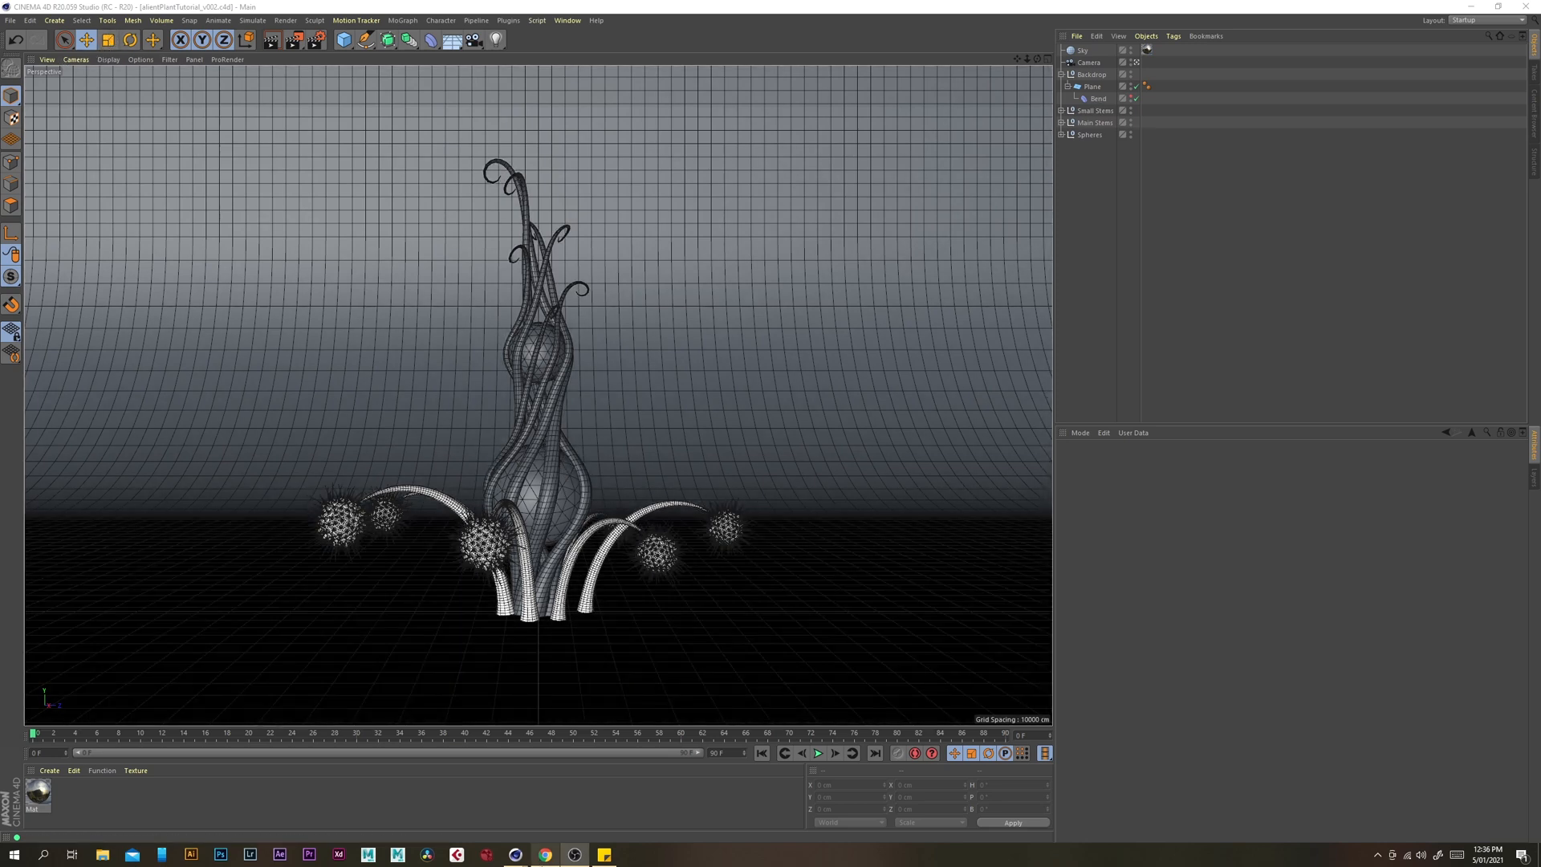
# Dock the Picture Viewer beside the viewport, enlarged and centred on the plant image, and render the scene in it
pyautogui.click(513, 855)
pyautogui.click(555, 810)
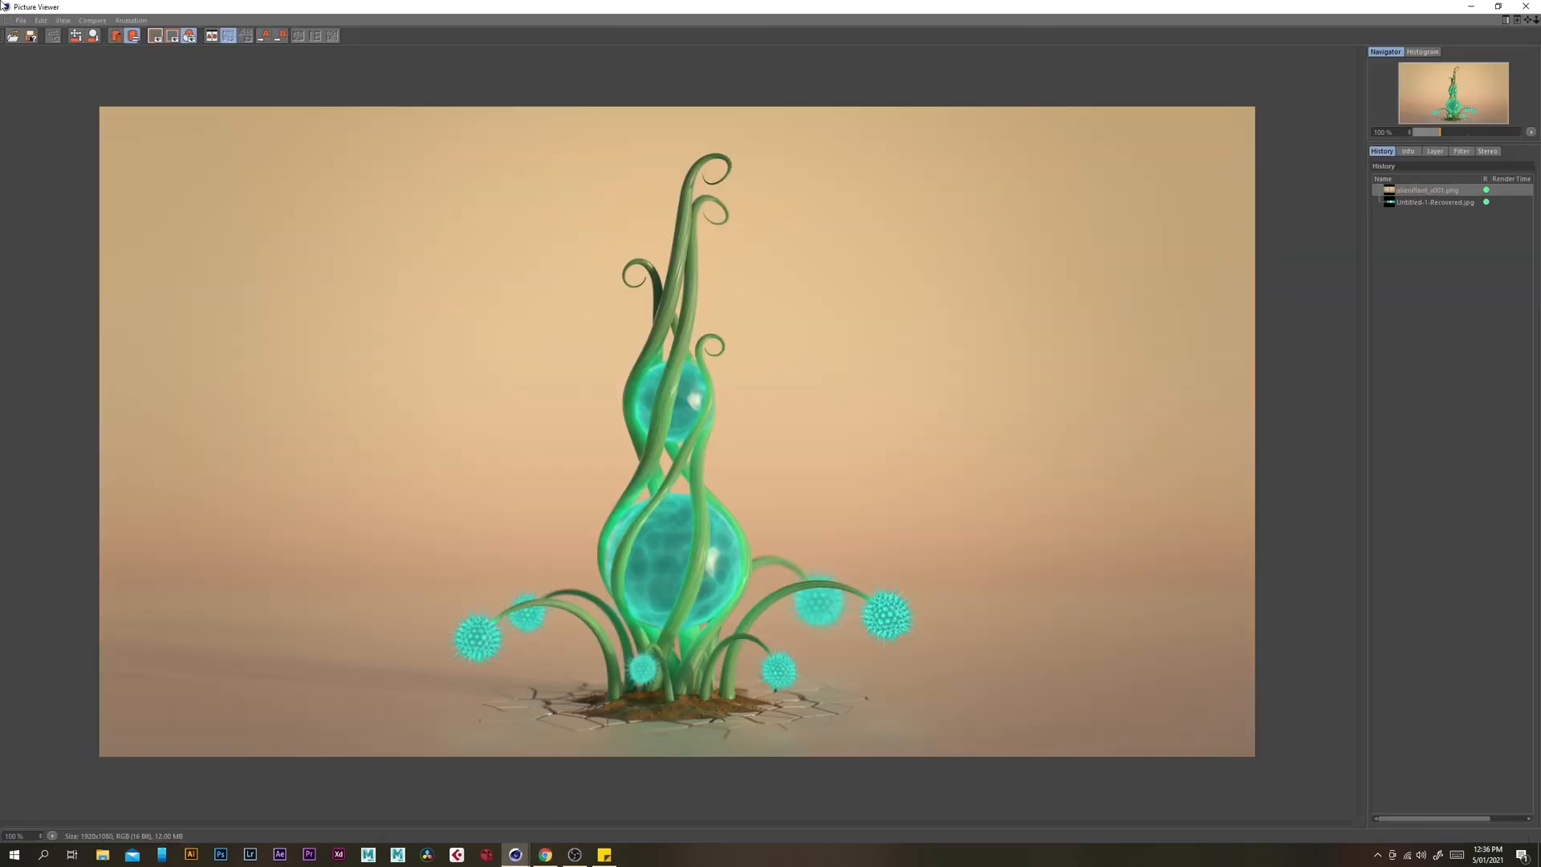
pyautogui.moveTo(66, 14); pyautogui.dragTo(320, 209)
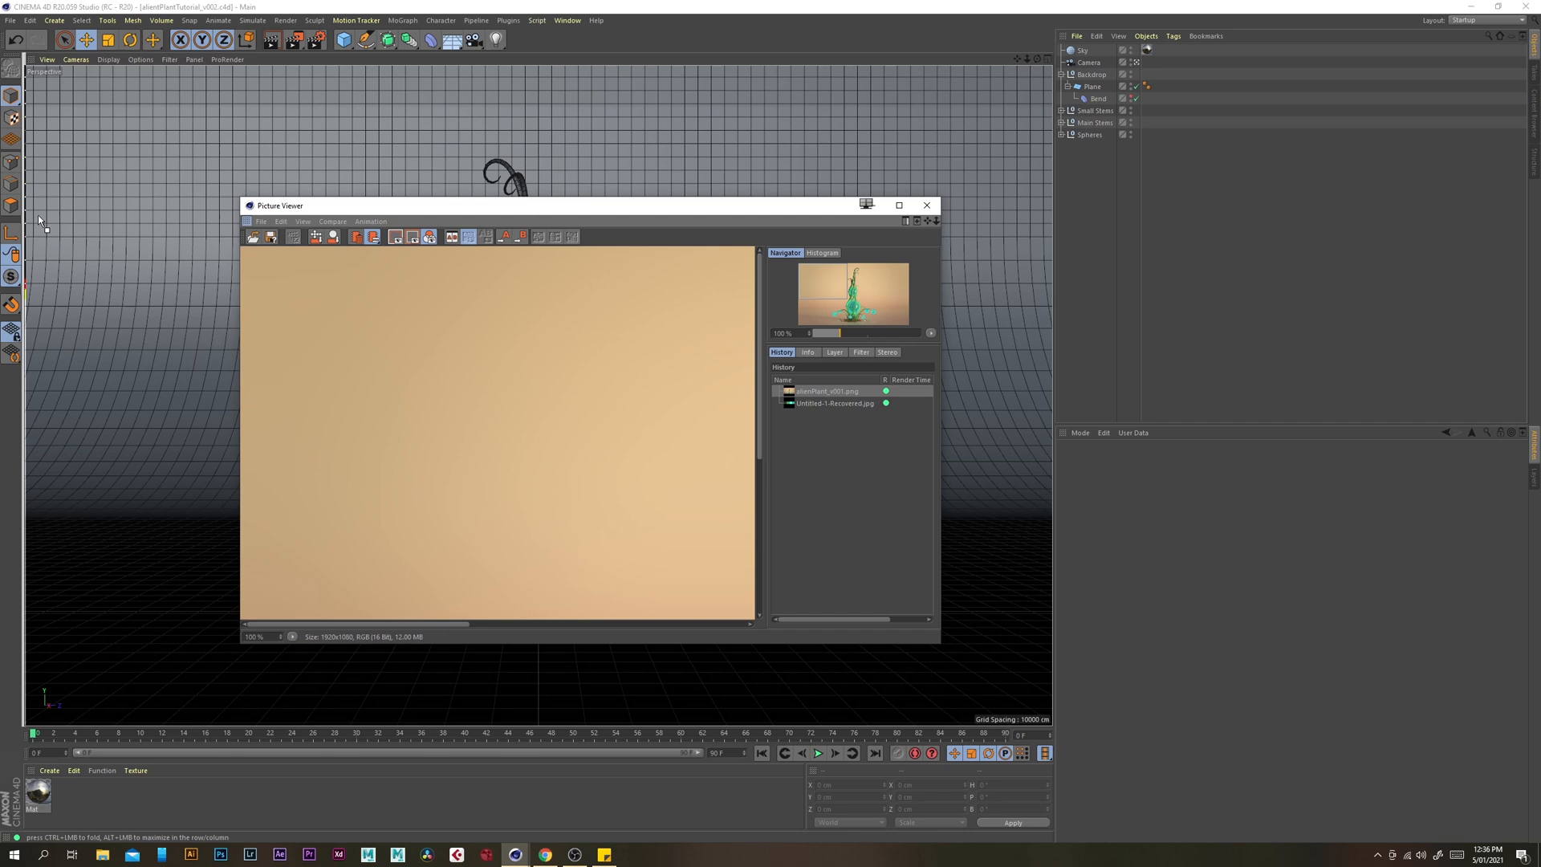
pyautogui.moveTo(38, 217); pyautogui.dragTo(39, 216)
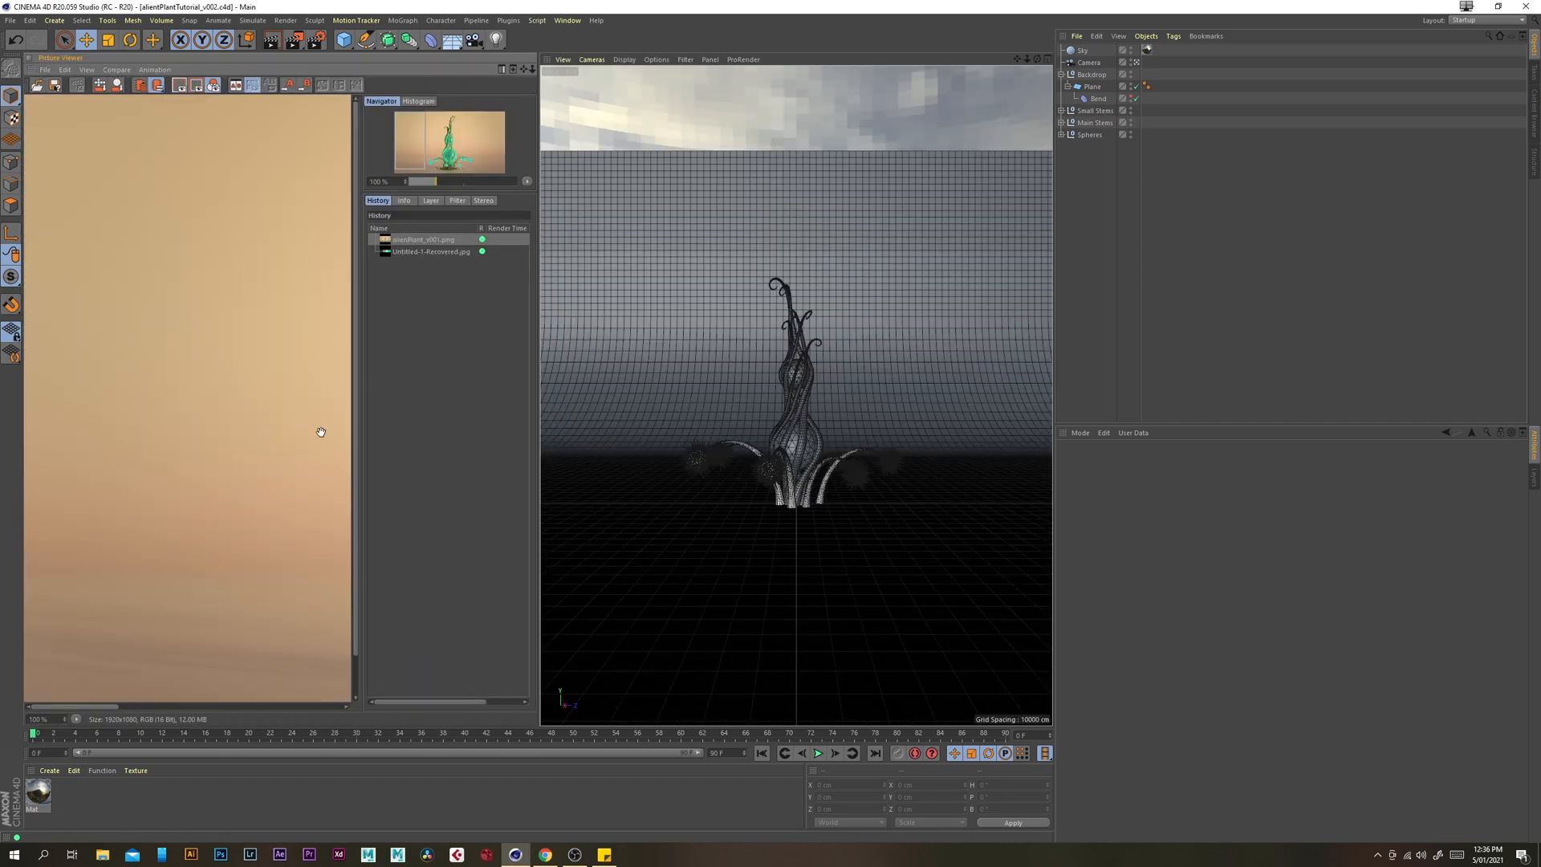
pyautogui.moveTo(355, 422); pyautogui.dragTo(659, 428)
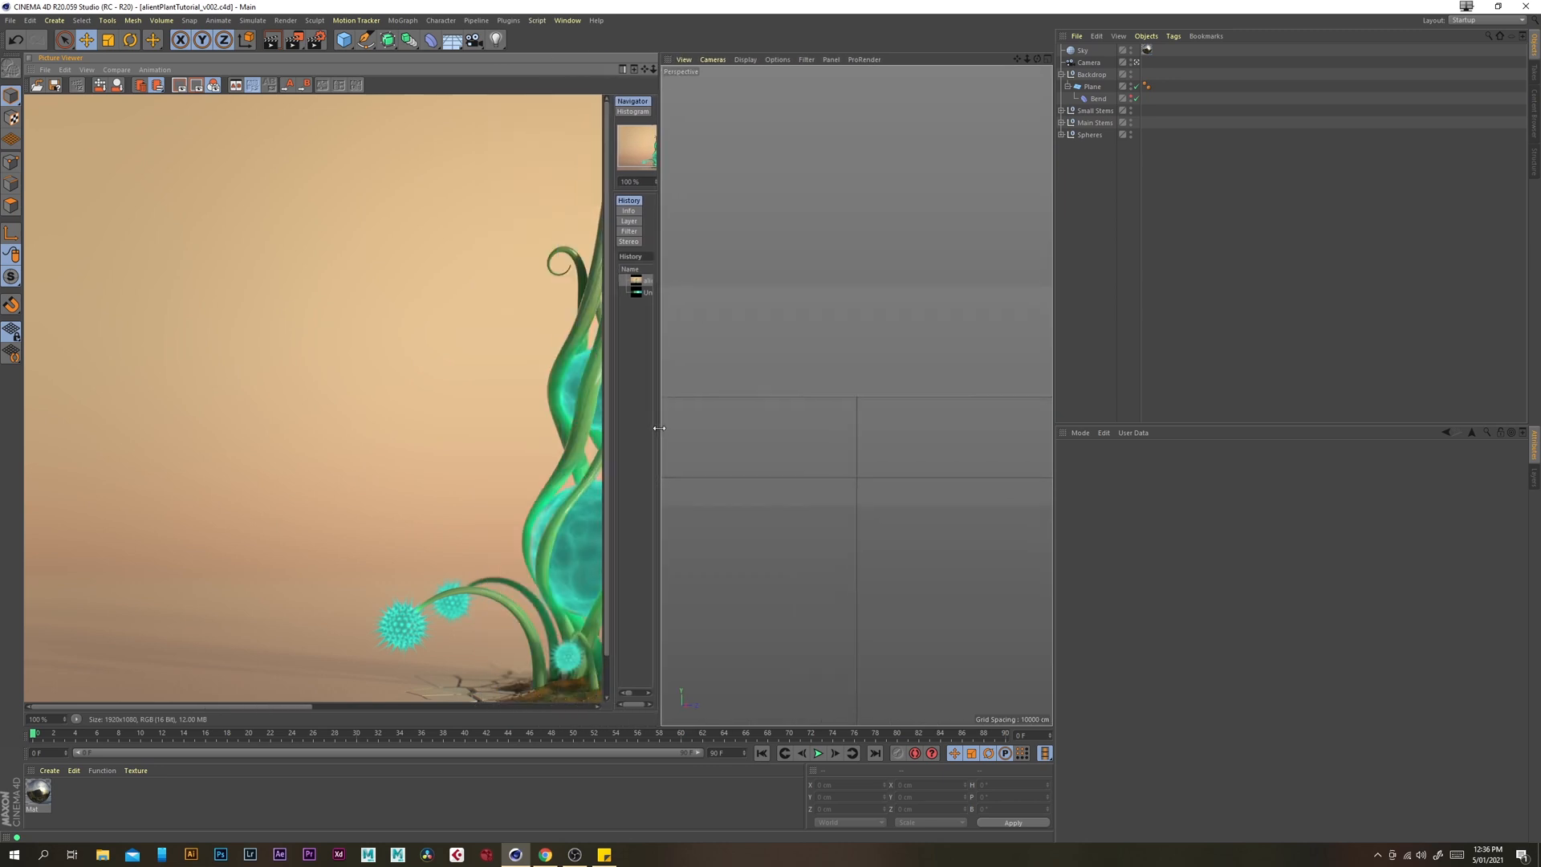
pyautogui.moveTo(269, 708); pyautogui.dragTo(410, 708)
pyautogui.moveTo(606, 353)
pyautogui.mouseDown()
pyautogui.moveTo(606, 393)
pyautogui.moveTo(607, 377)
pyautogui.mouseUp()
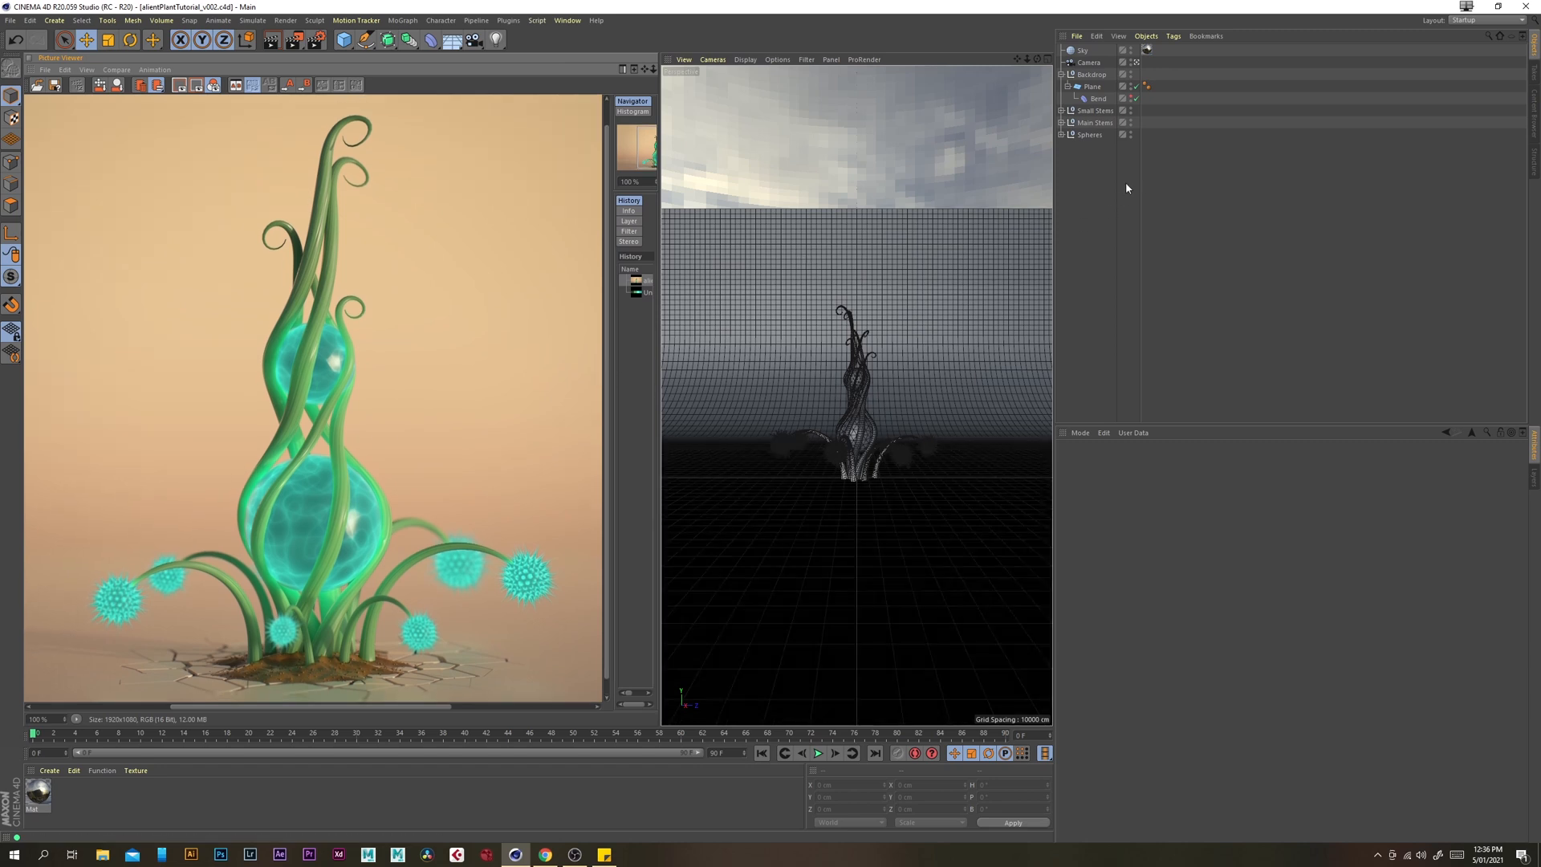
pyautogui.click(292, 44)
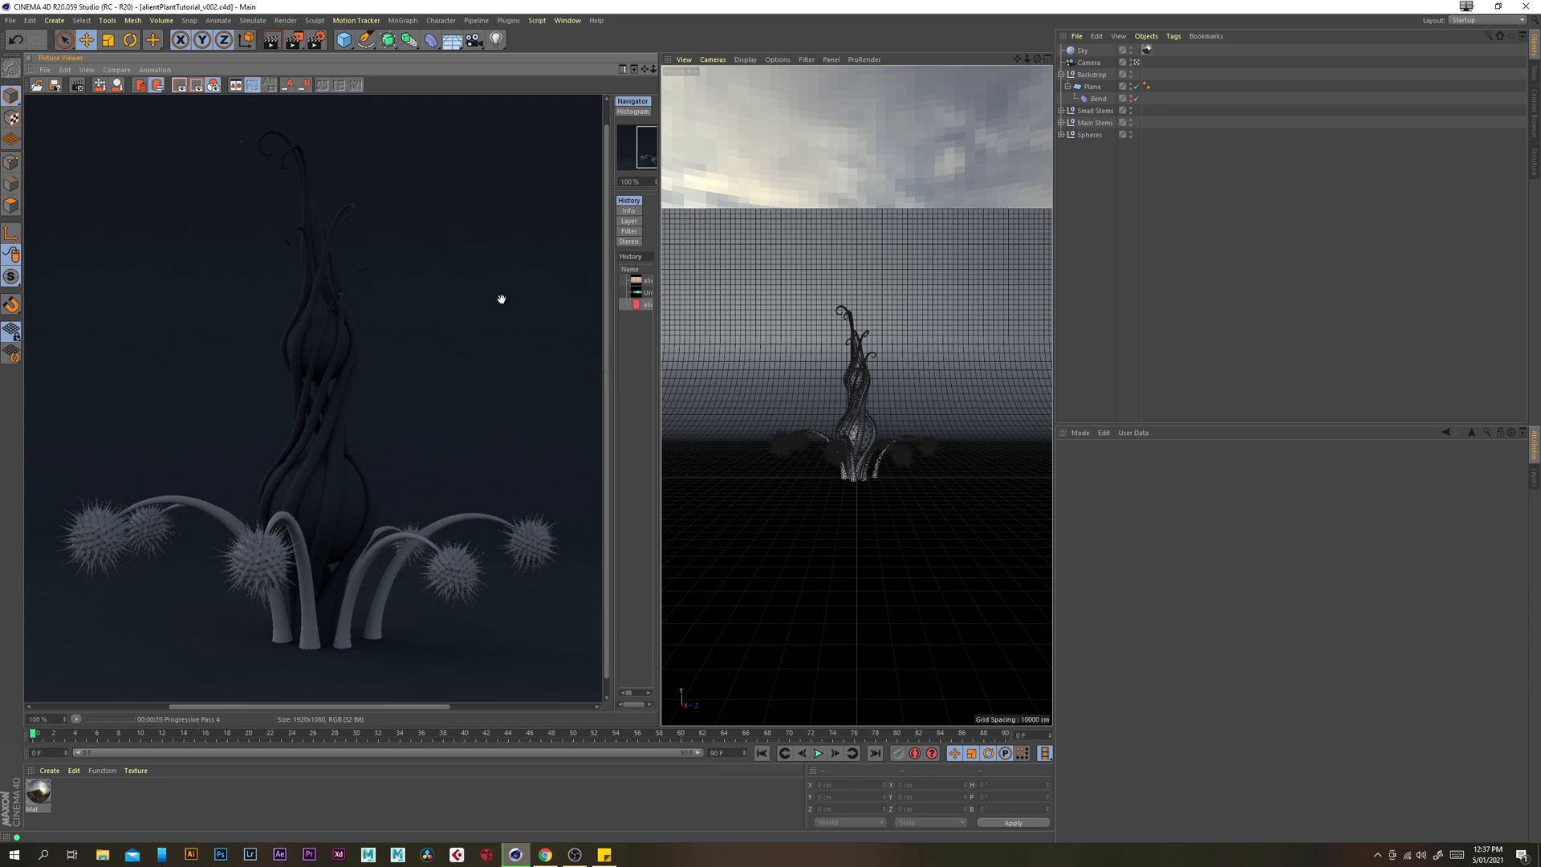
# Create a new PBR material, apply it to the Spheres group and open it in the Material Editor
pyautogui.click(49, 771)
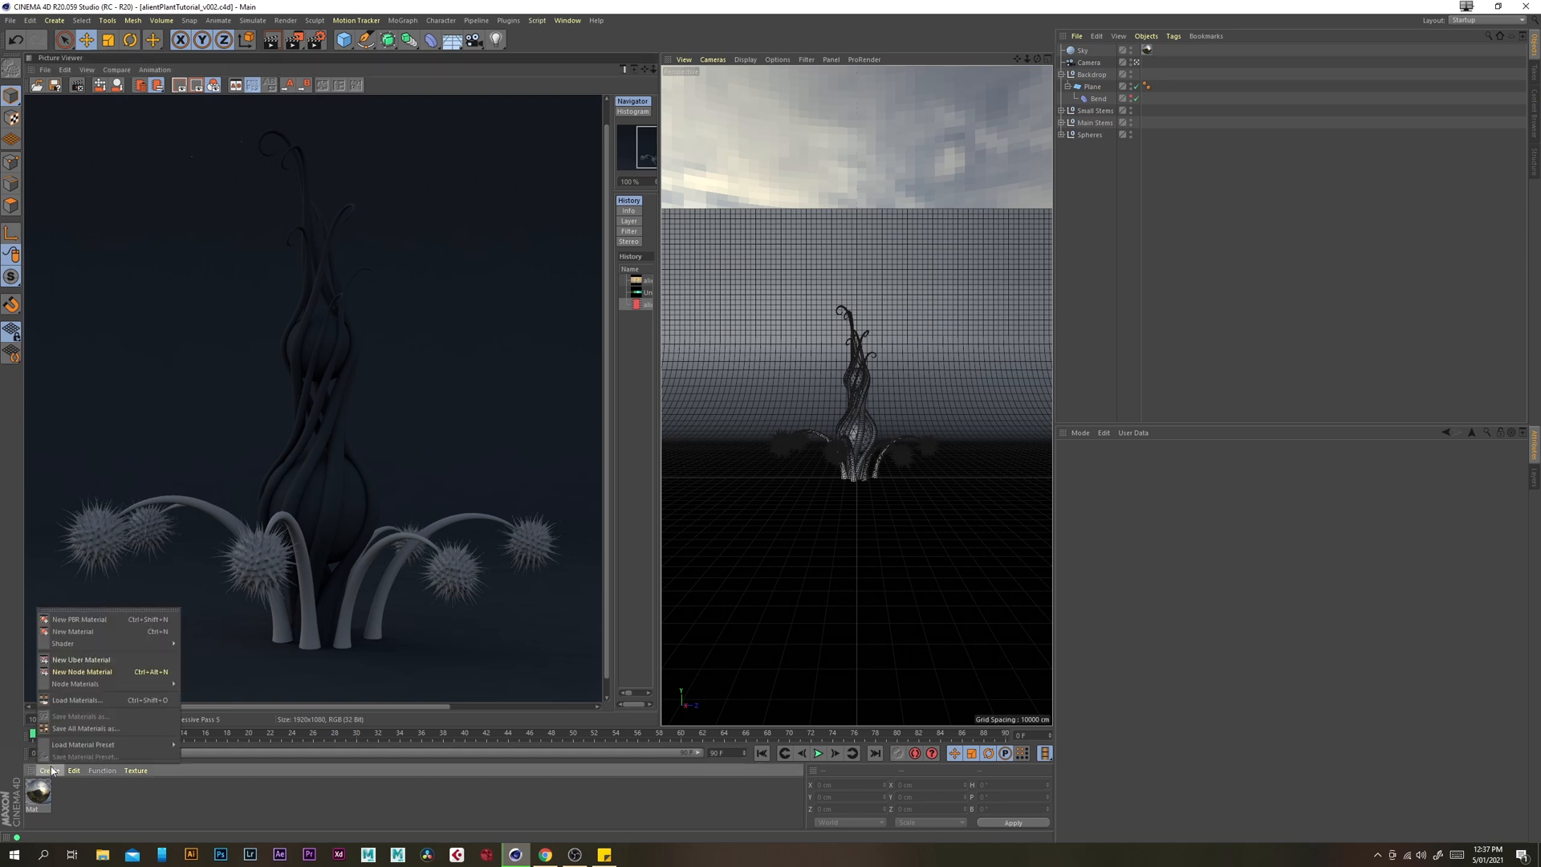
pyautogui.click(122, 620)
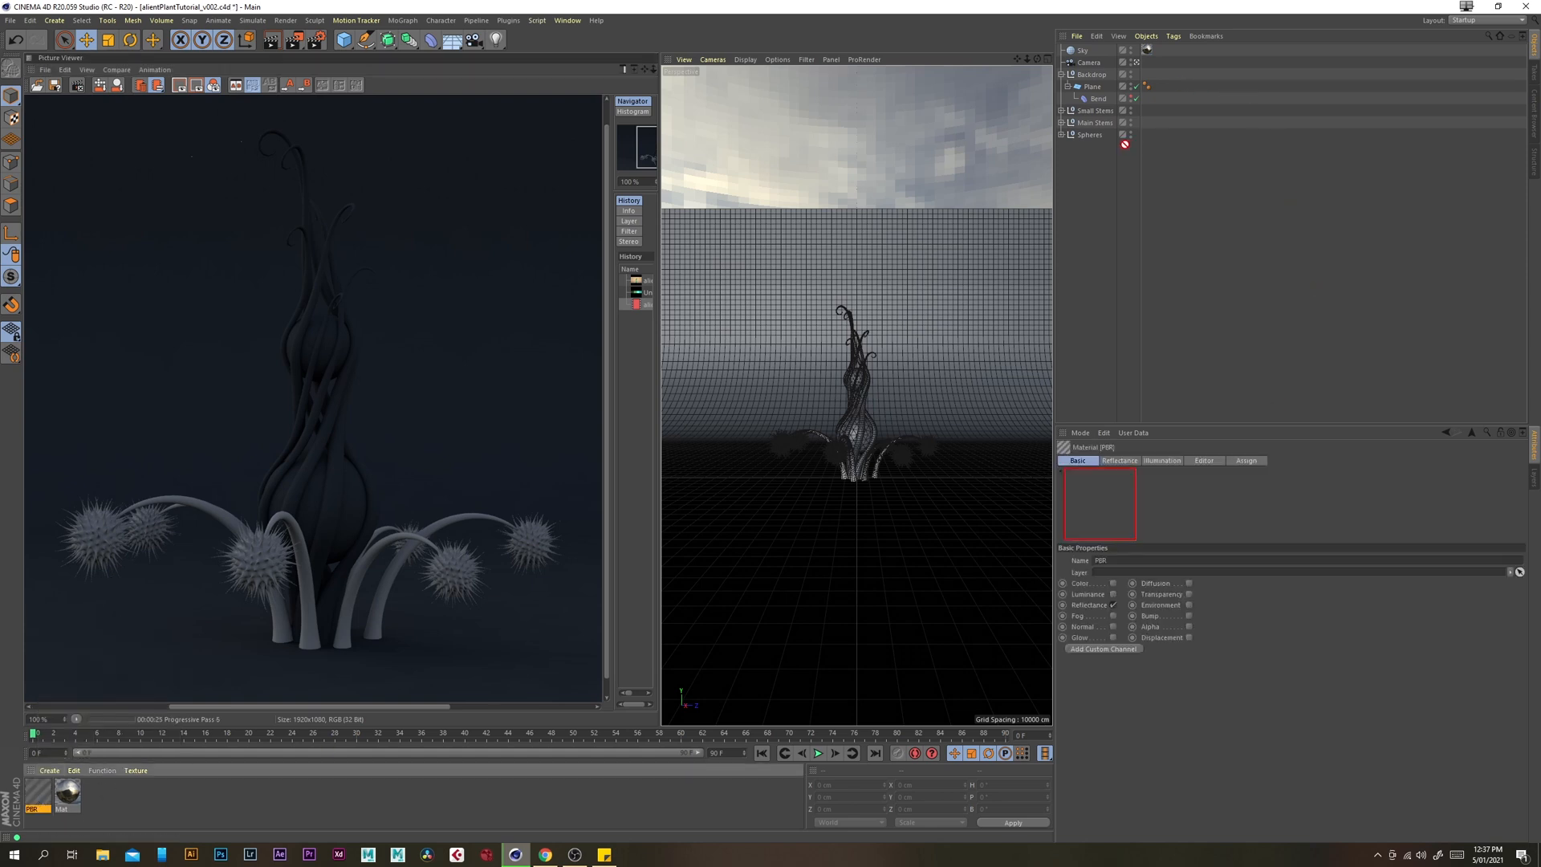
pyautogui.moveTo(1125, 144); pyautogui.dragTo(1098, 137)
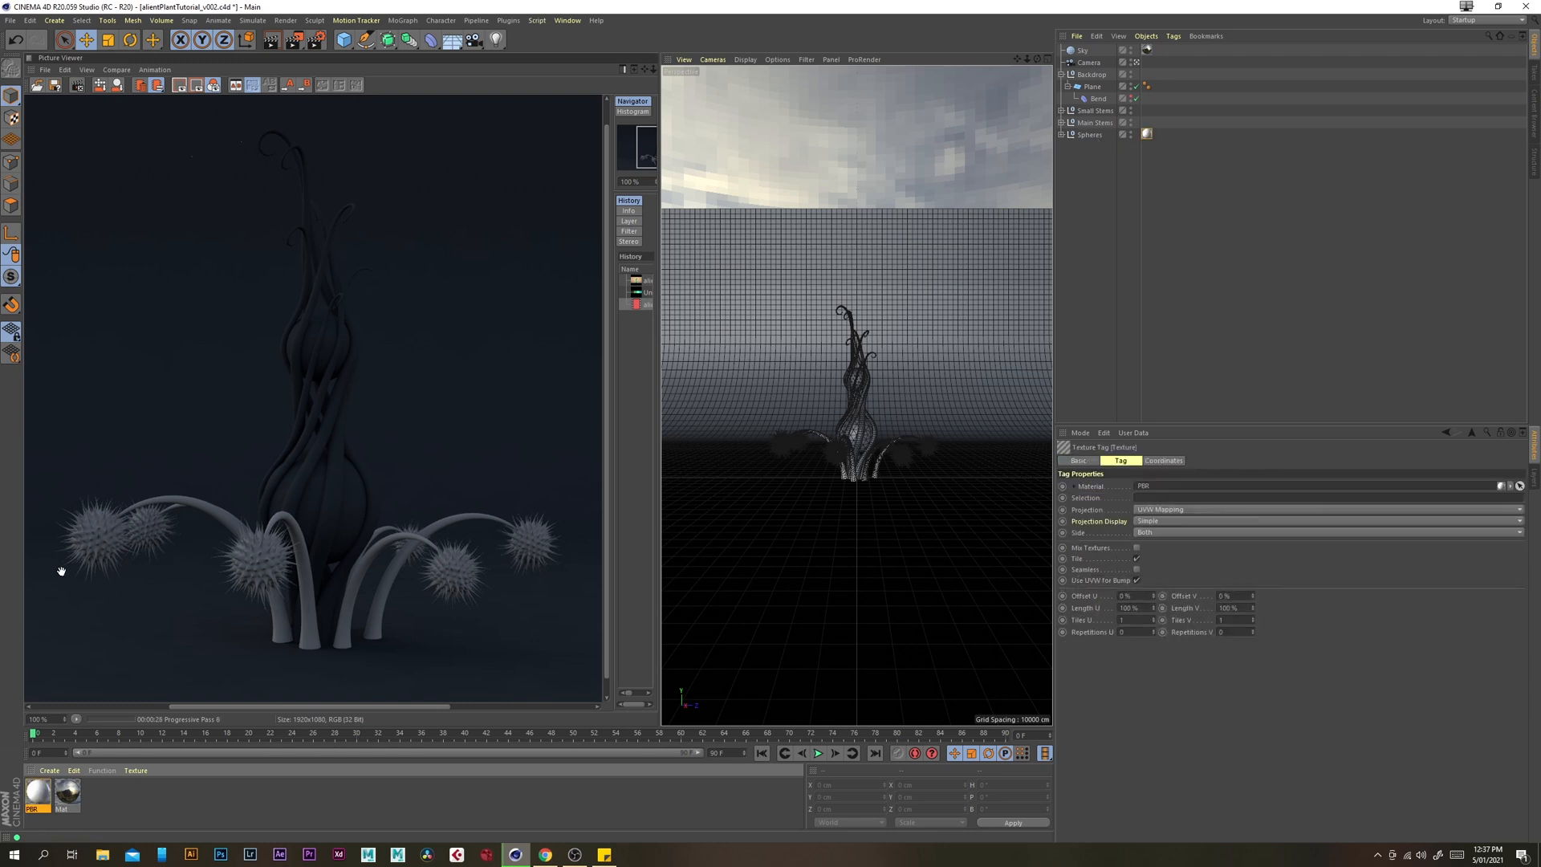
pyautogui.click(45, 791)
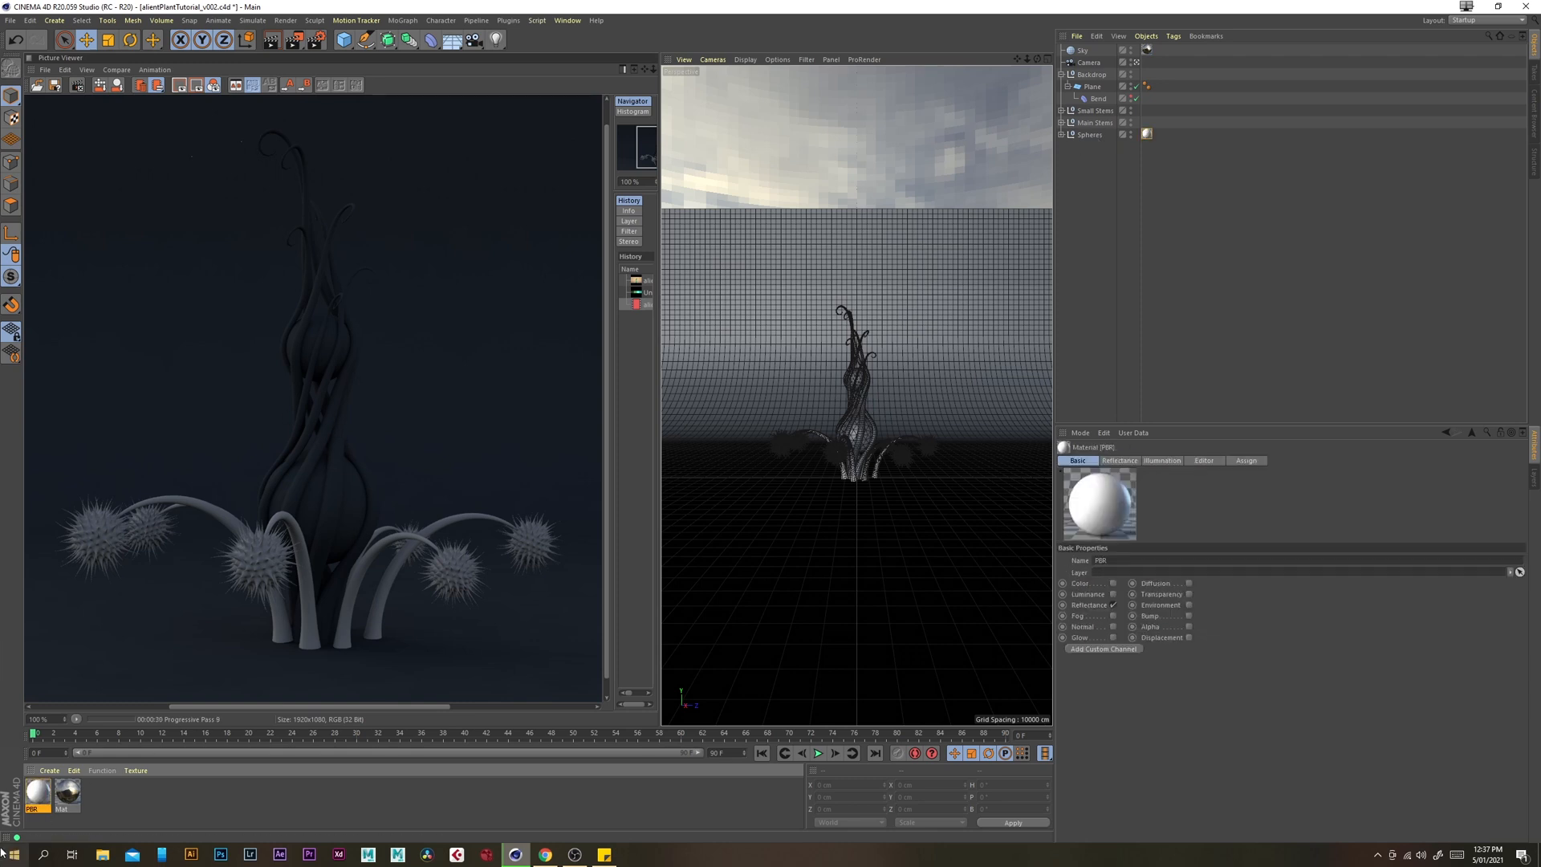
pyautogui.doubleClick(33, 793)
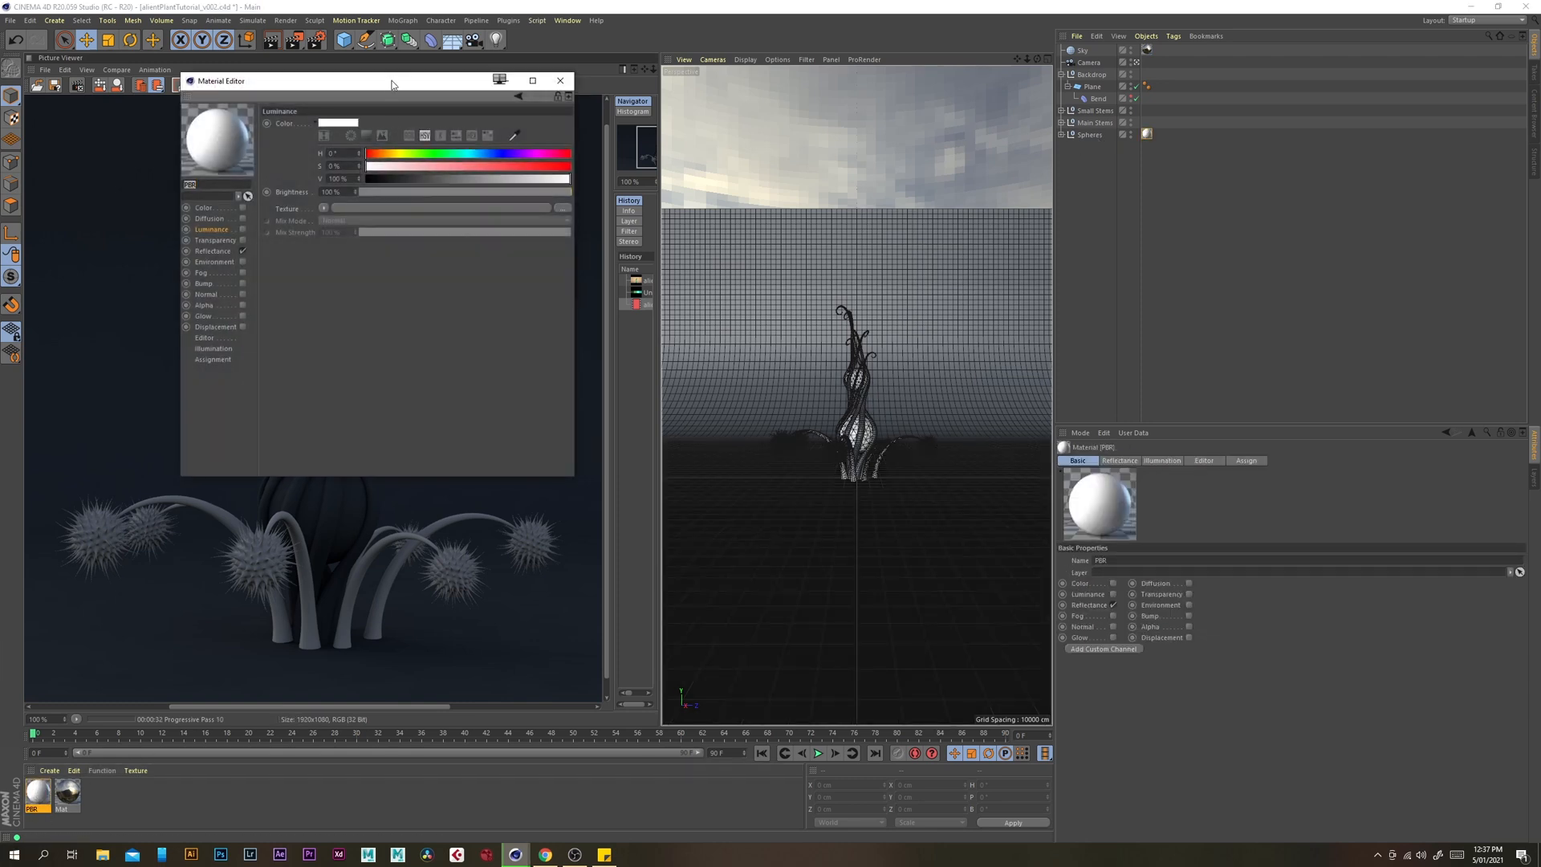
pyautogui.moveTo(393, 81); pyautogui.dragTo(1017, 149)
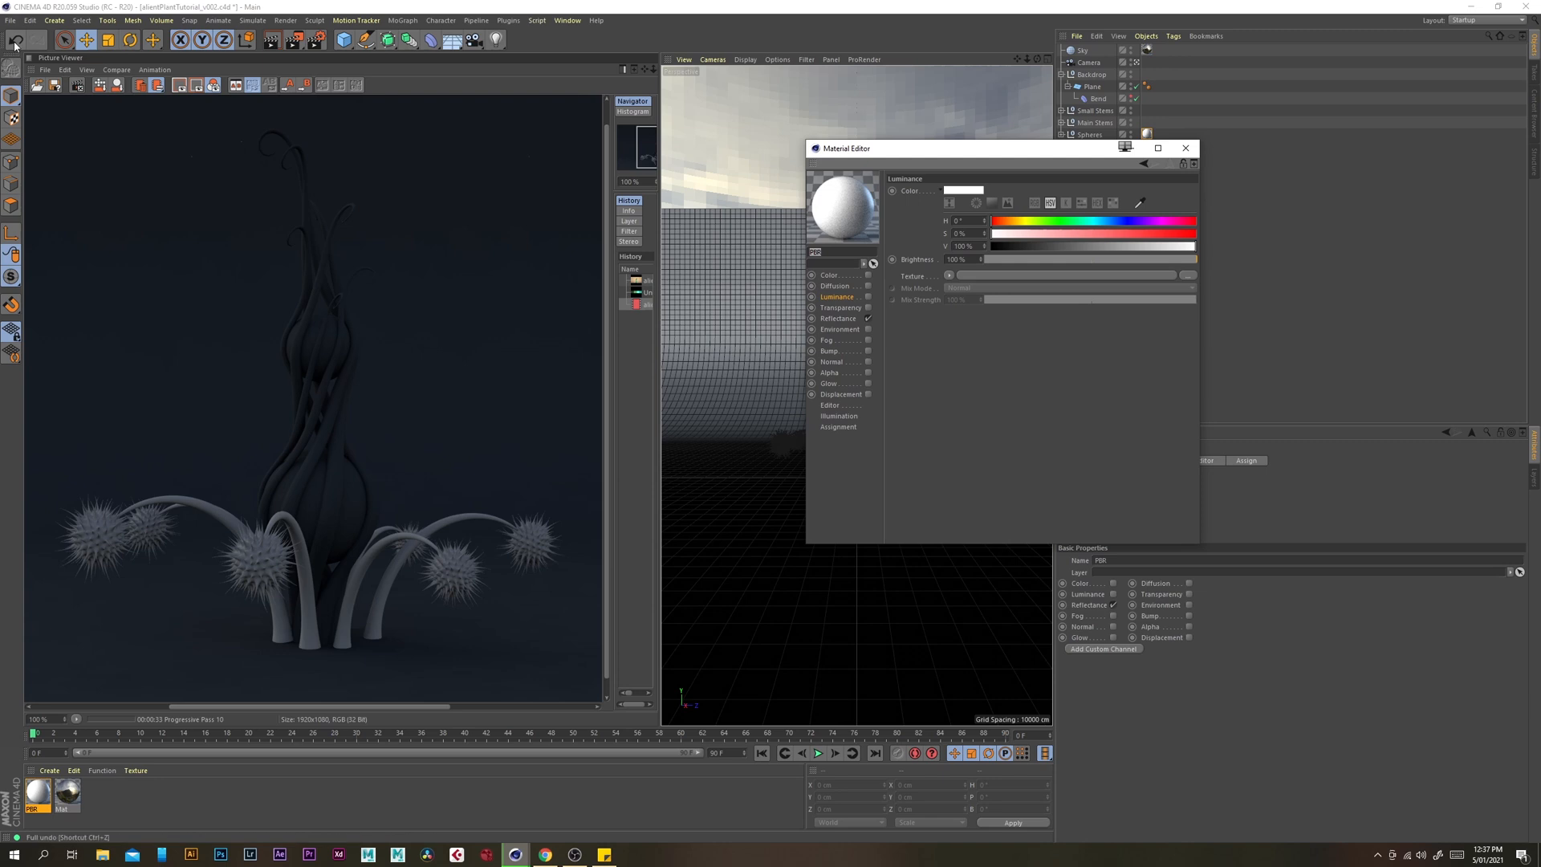
# Stop the running render and place the Material Editor over the middle of the workspace
pyautogui.click(77, 85)
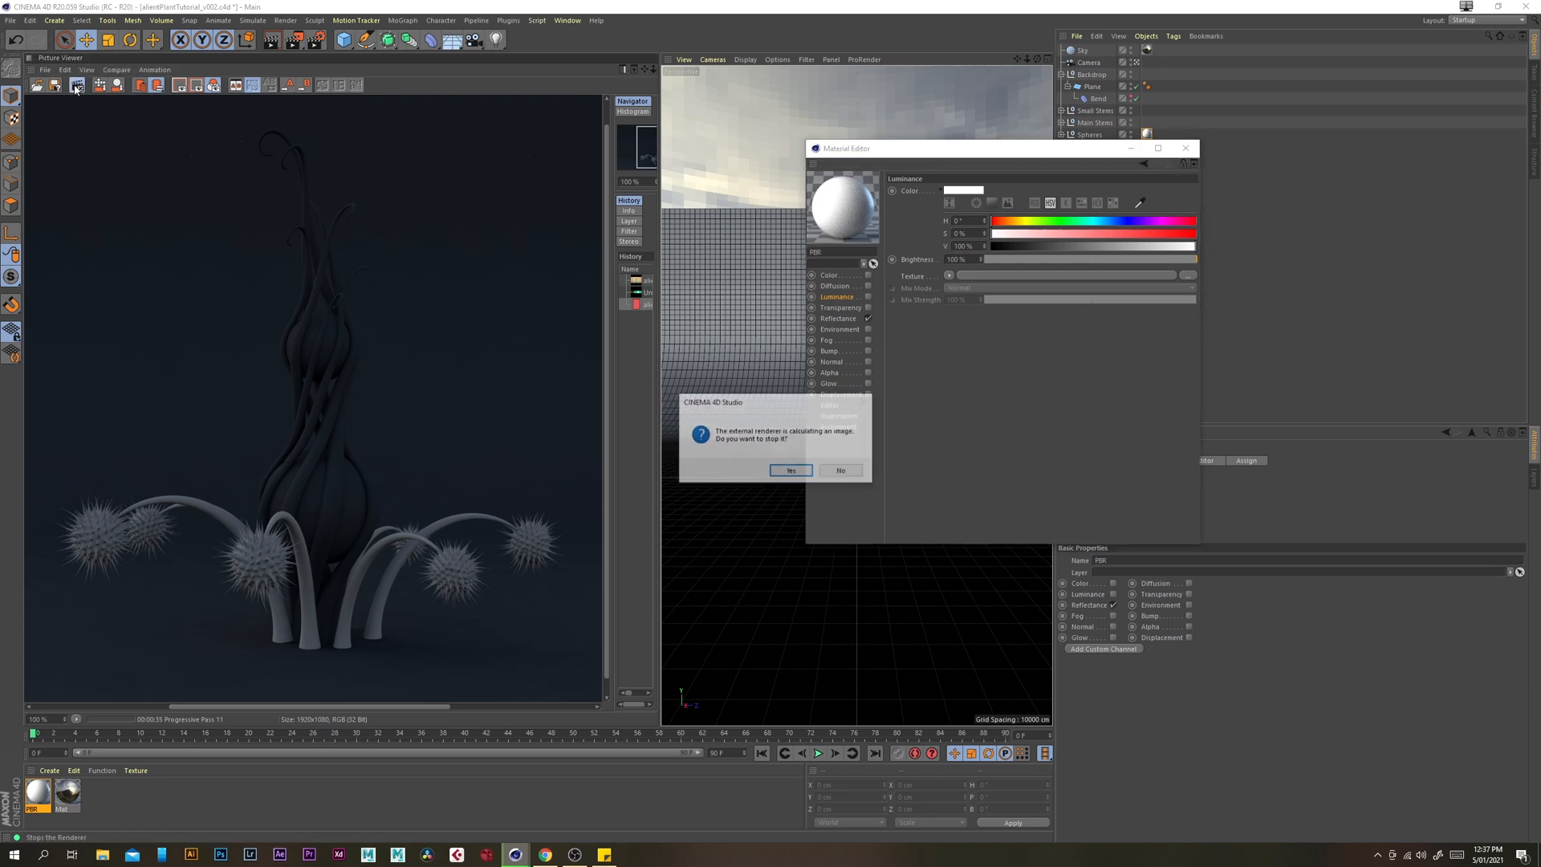
pyautogui.click(790, 470)
pyautogui.moveTo(995, 152); pyautogui.dragTo(729, 187)
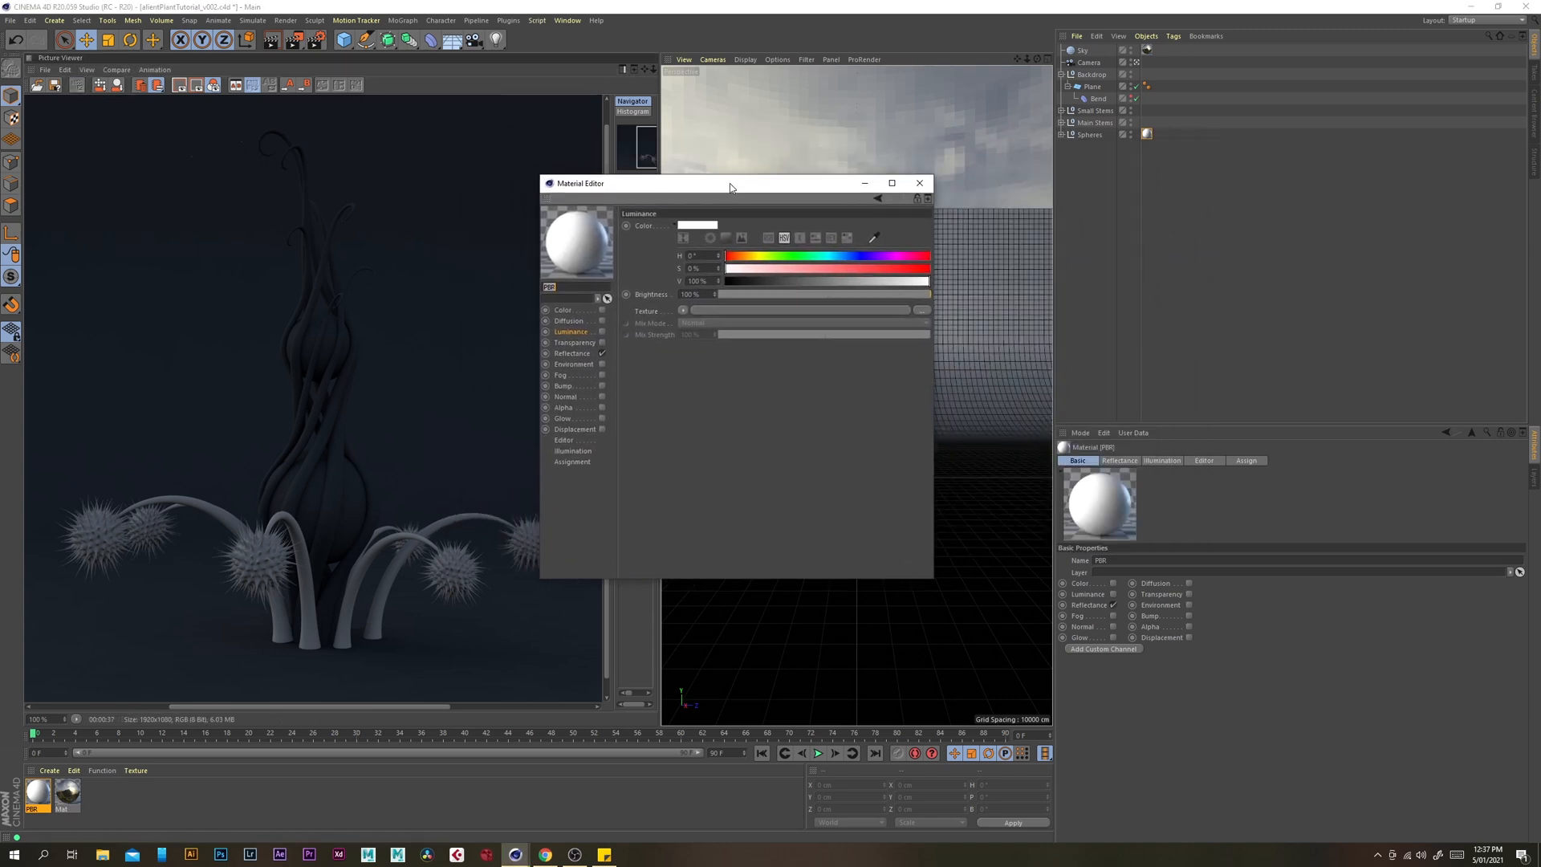
# Replace the PBR material's Reflectance channel with Luminance and load a Layer shader as the luminance texture
pyautogui.click(602, 354)
pyautogui.click(602, 331)
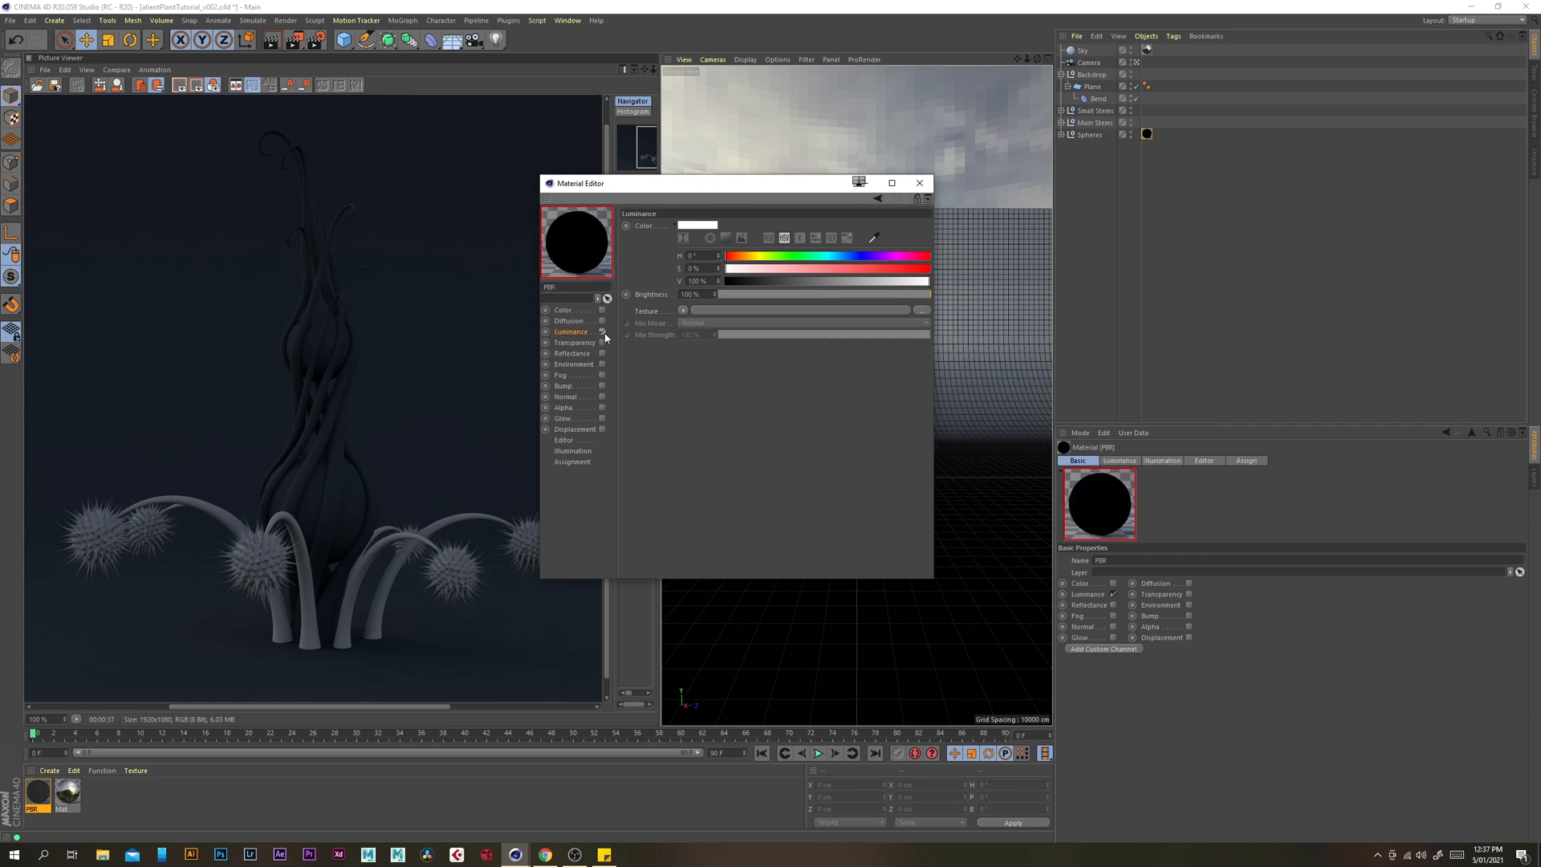
pyautogui.click(683, 311)
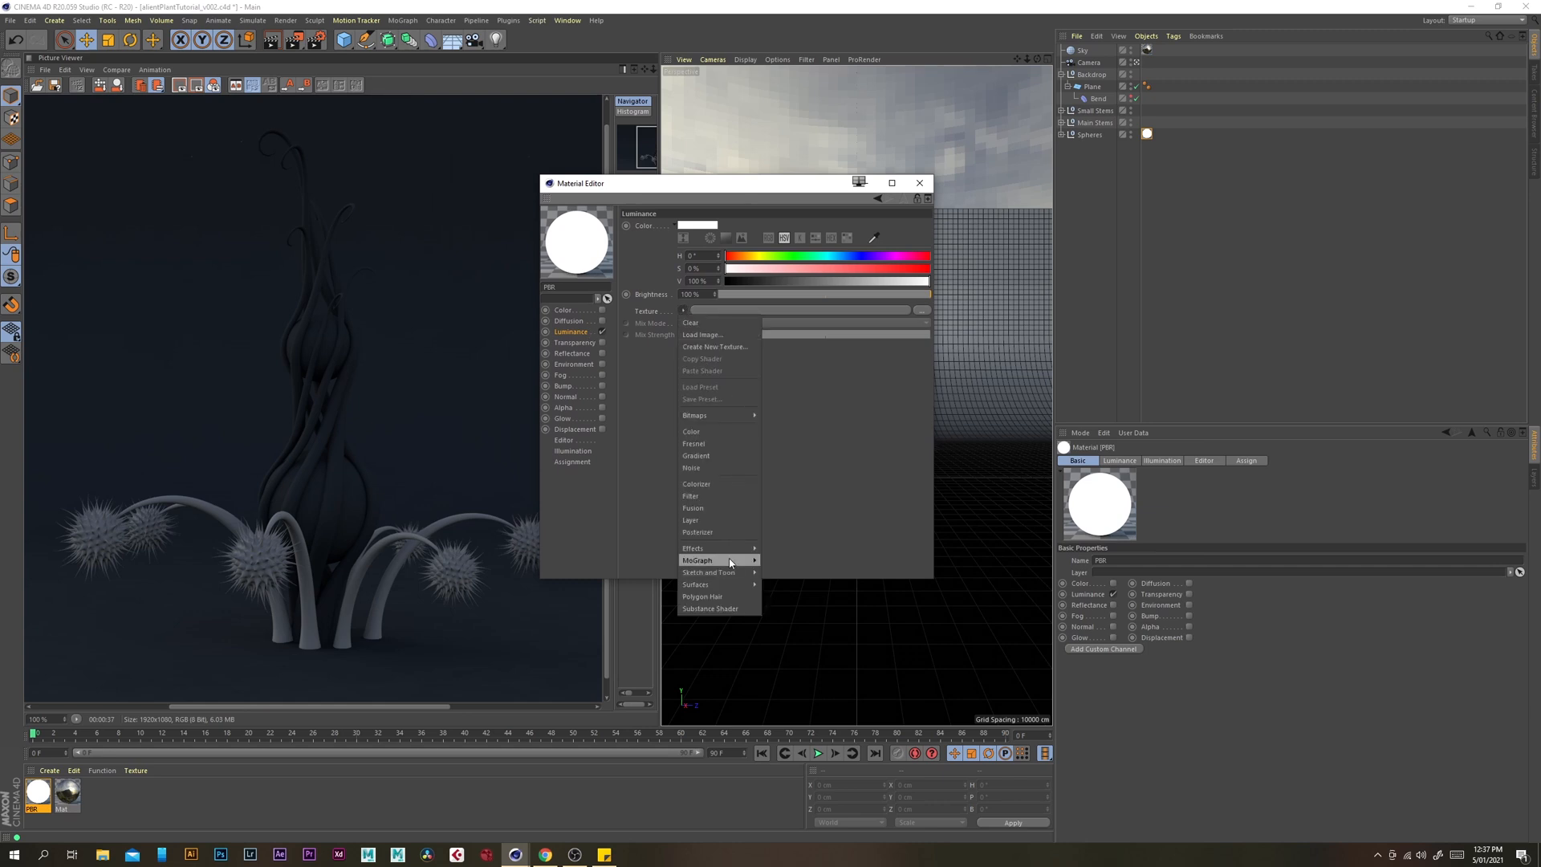
pyautogui.click(724, 521)
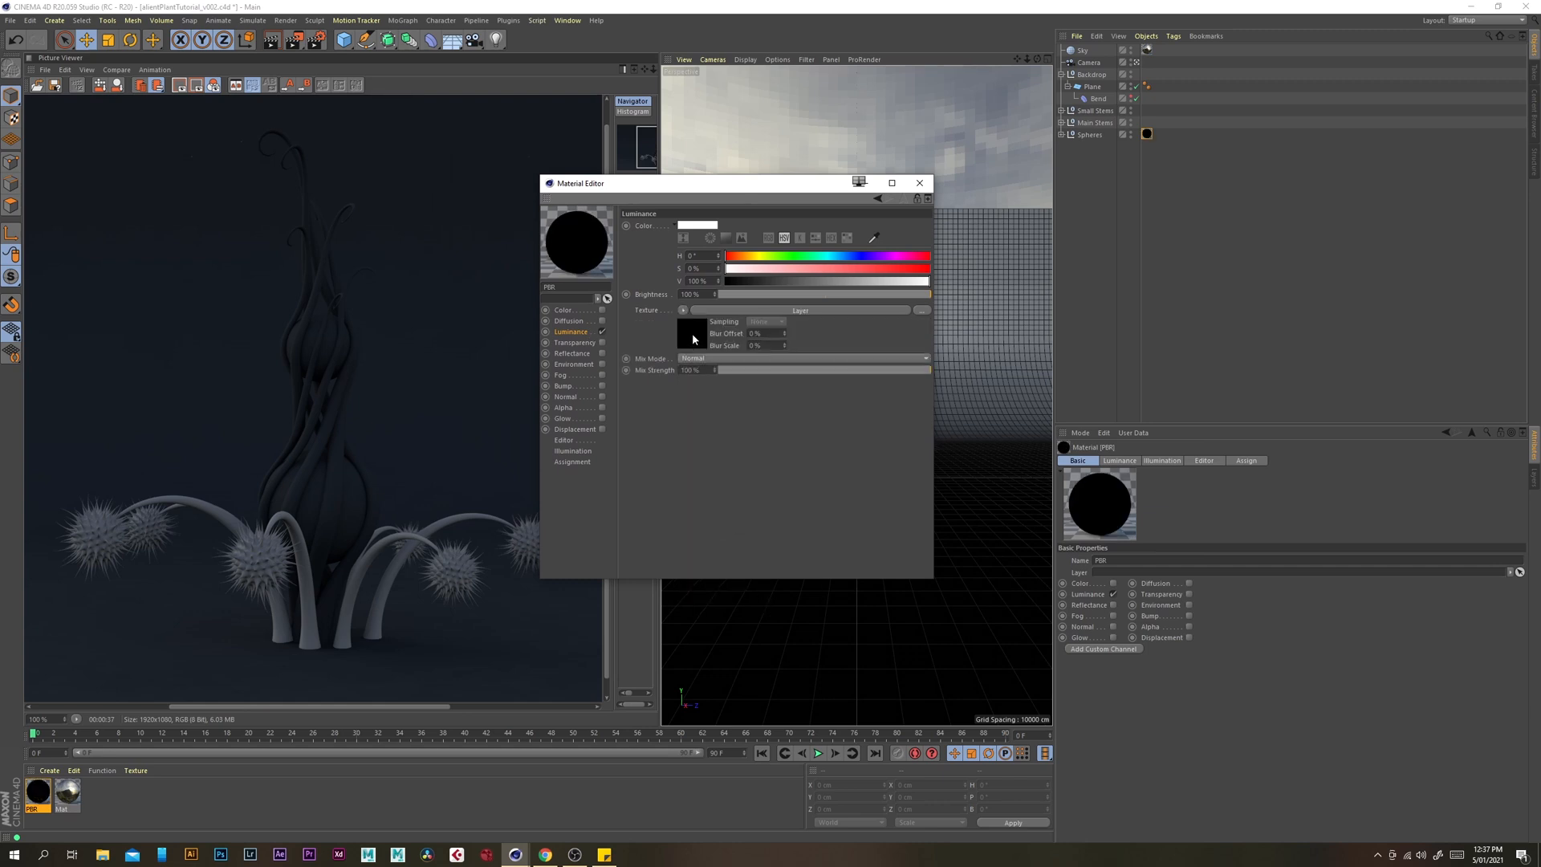
# Add a Noise shader and a Fresnel shader inside the luminance Layer shader
pyautogui.click(692, 334)
pyautogui.click(687, 322)
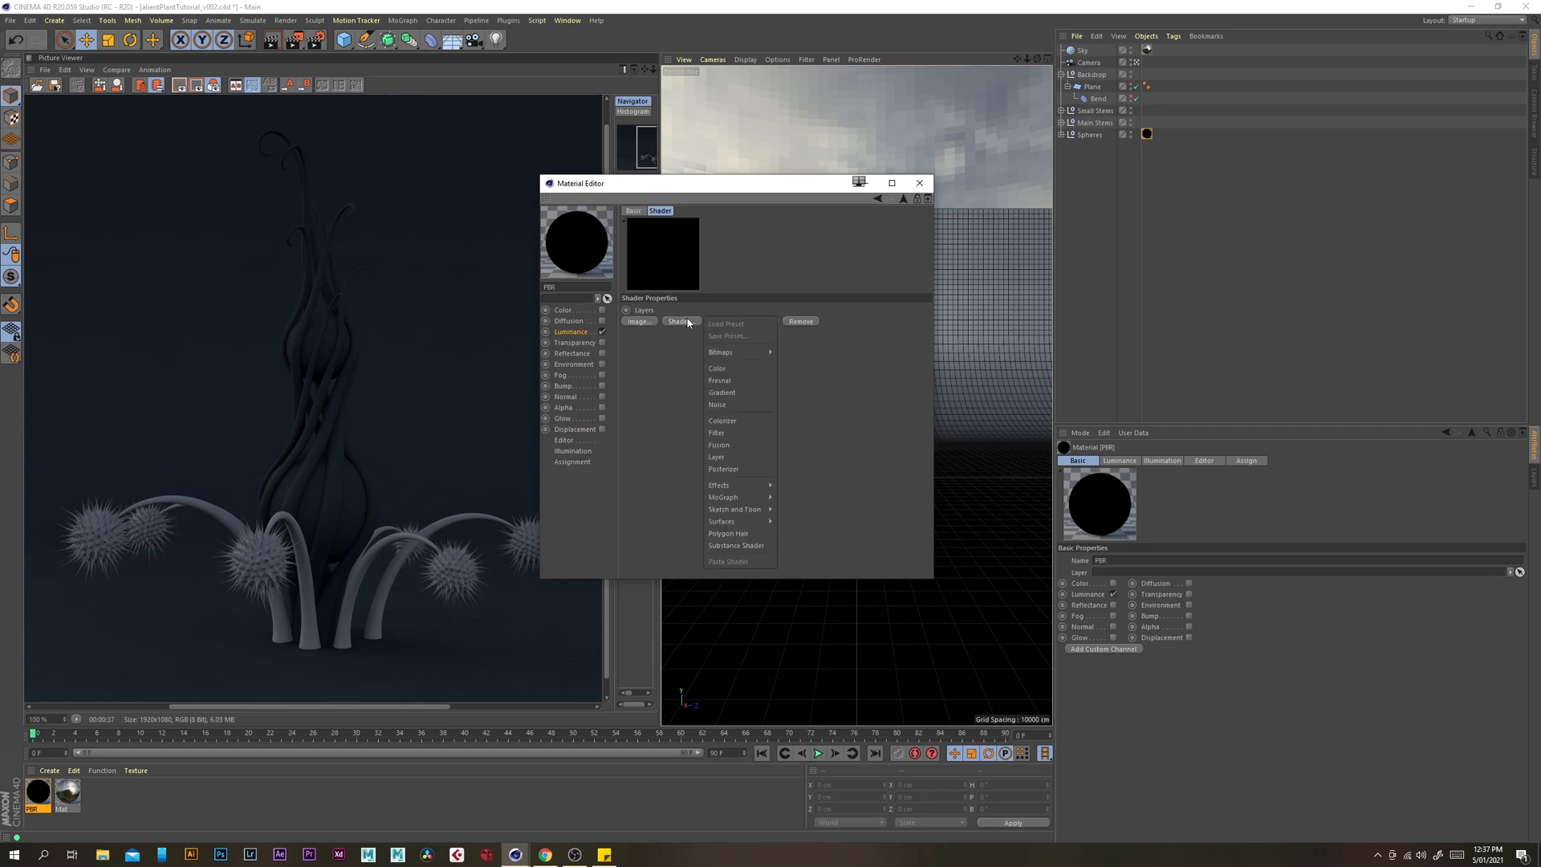
pyautogui.click(720, 408)
pyautogui.click(687, 321)
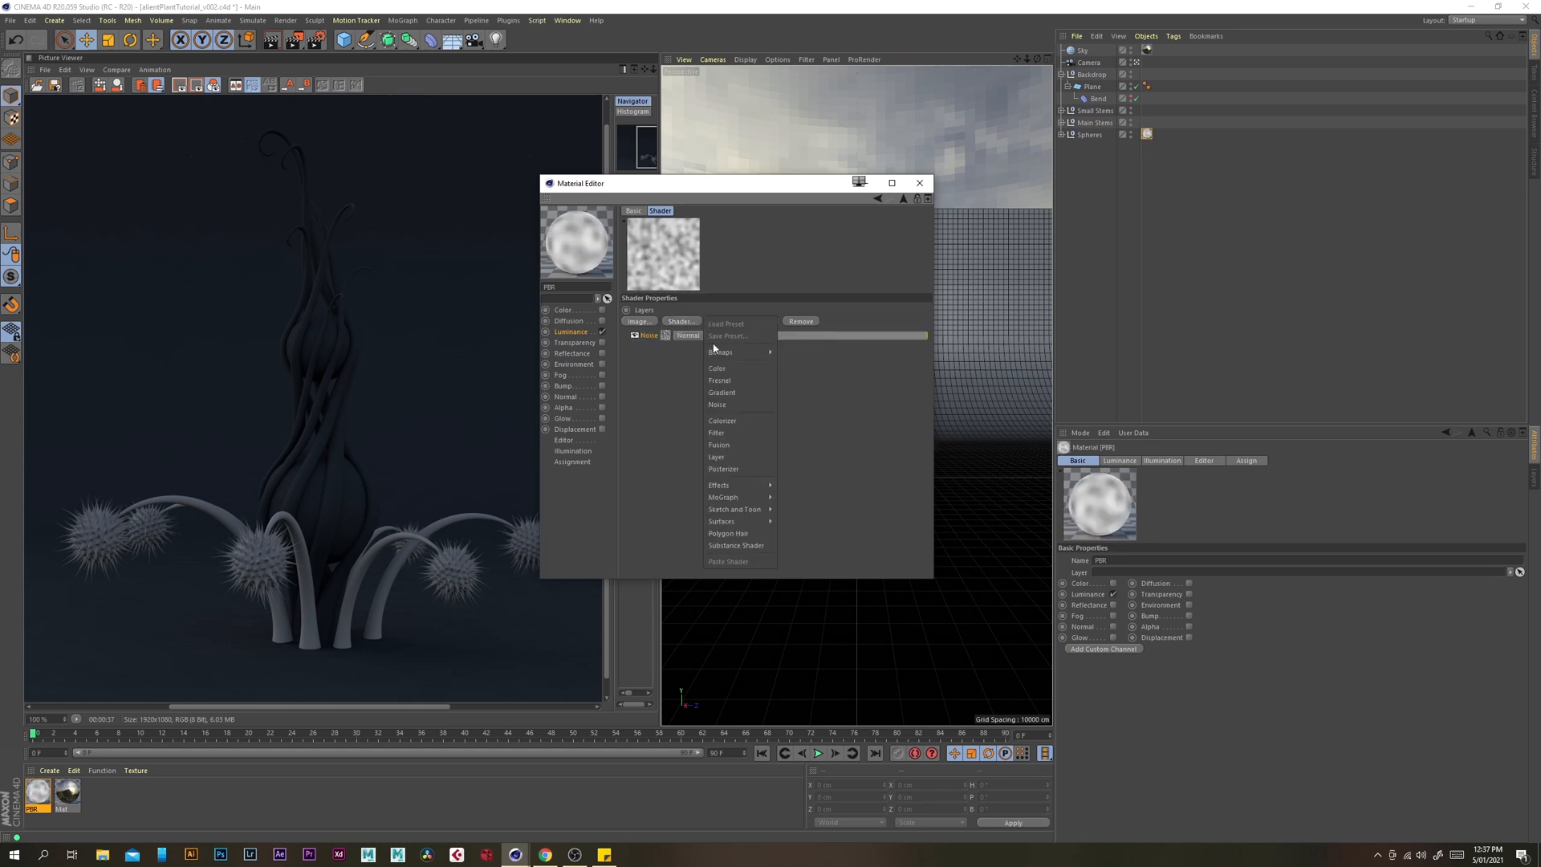
pyautogui.click(732, 389)
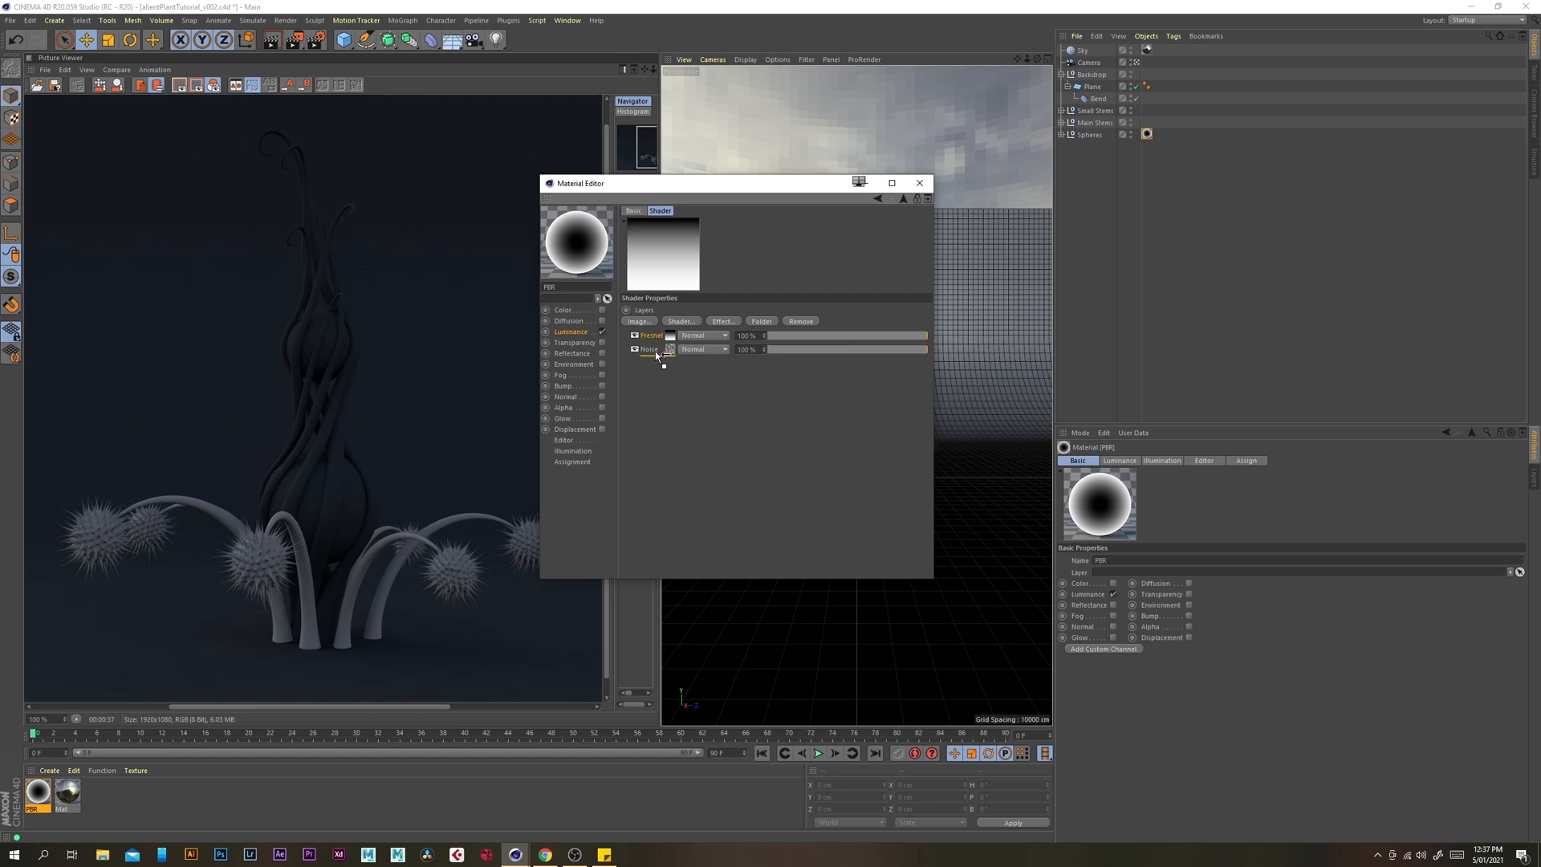
# Move the Noise layer above the Fresnel layer and set its blend mode to Multiply
pyautogui.moveTo(655, 350); pyautogui.dragTo(653, 350)
pyautogui.click(702, 337)
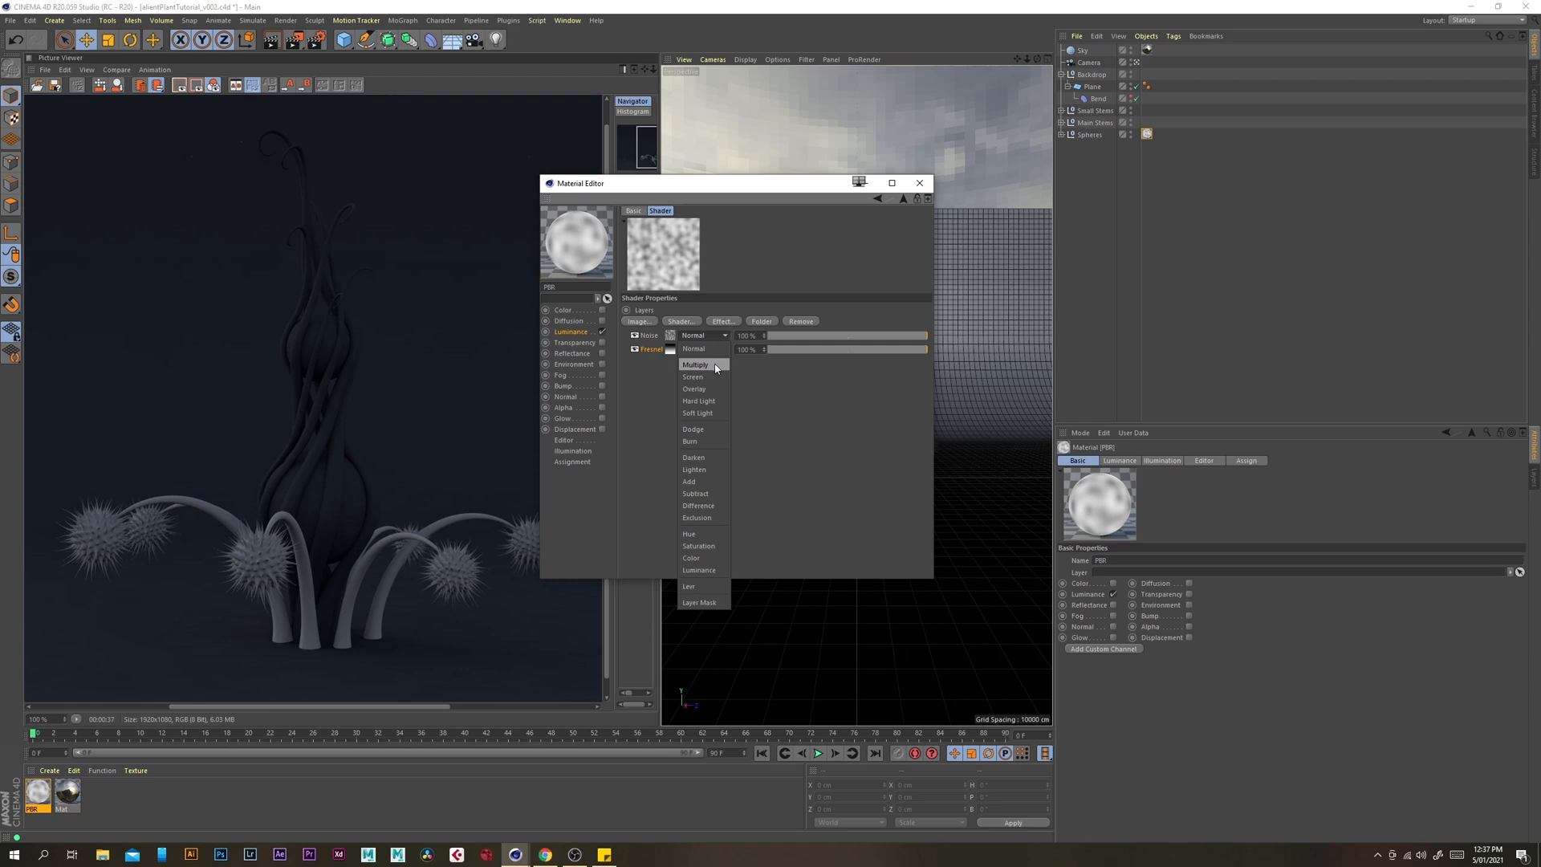
pyautogui.click(715, 365)
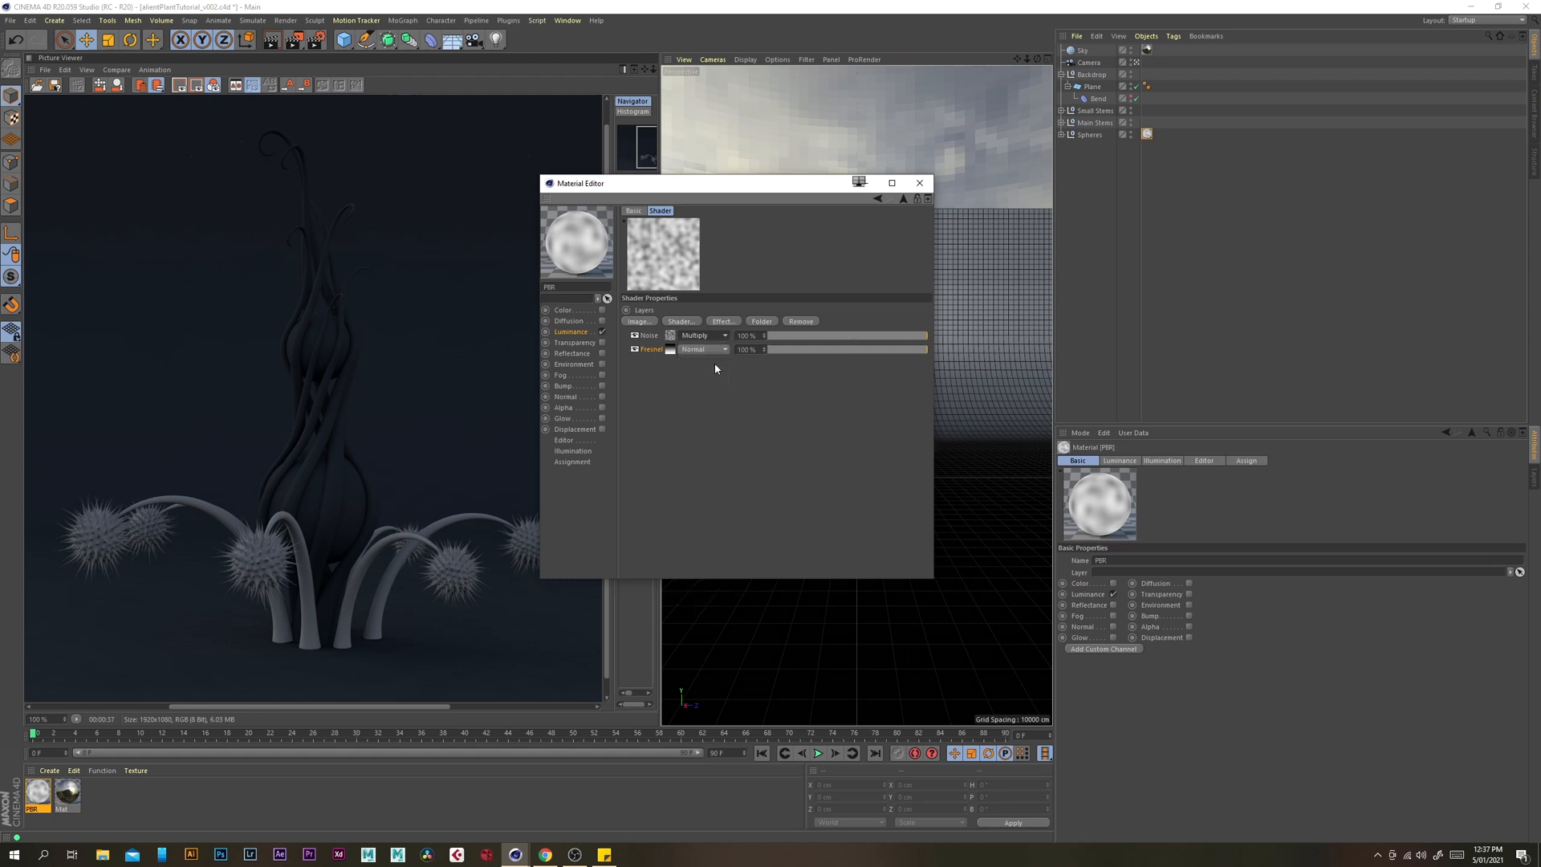
# Change the Noise layer's noise type to Cranal and set its contrast to 25%
pyautogui.click(672, 335)
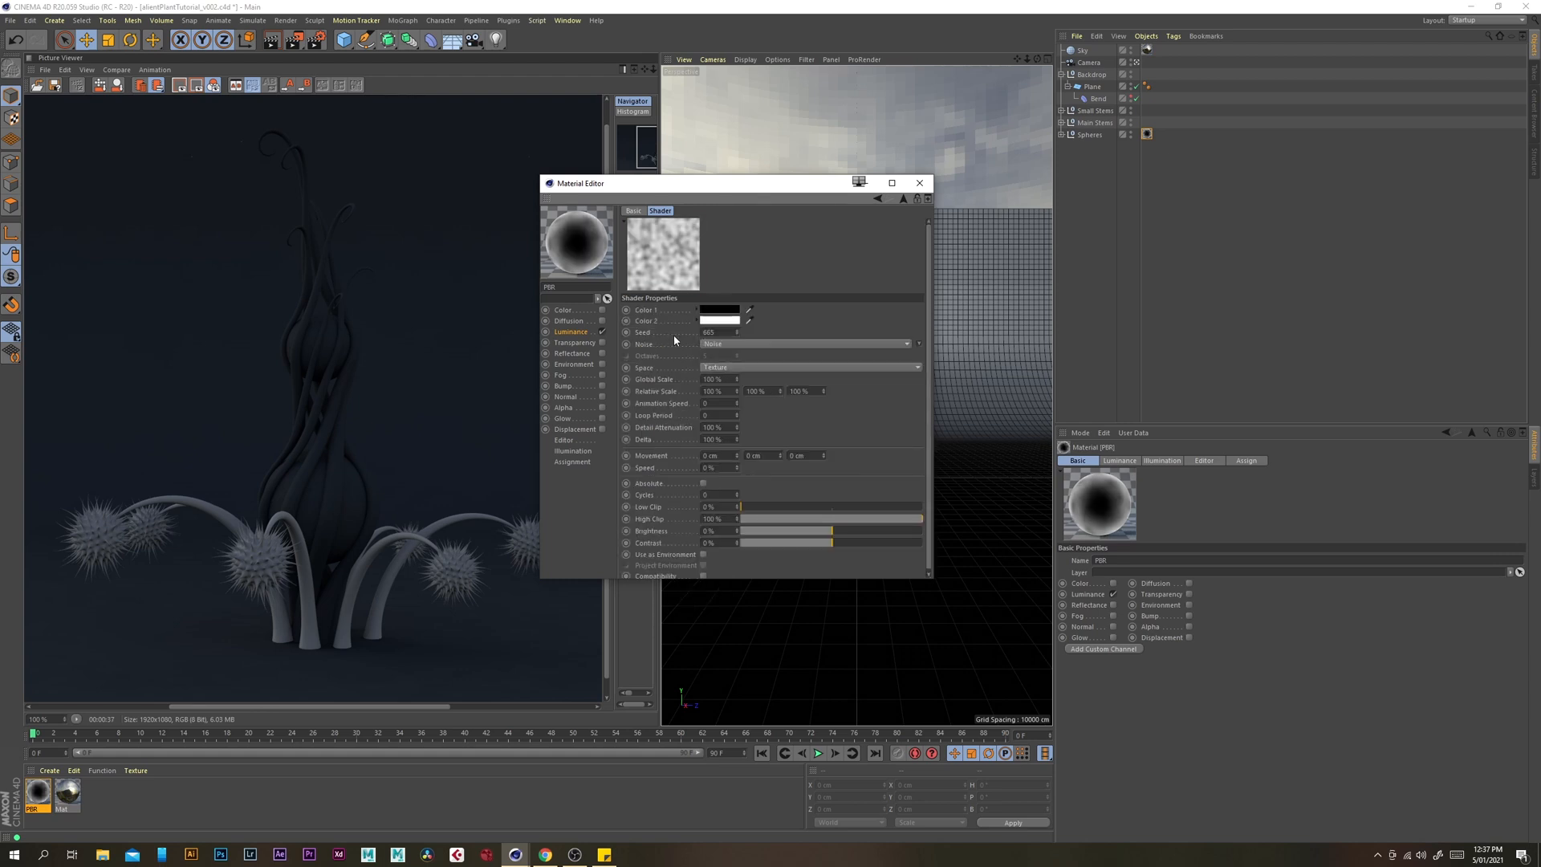
pyautogui.click(731, 344)
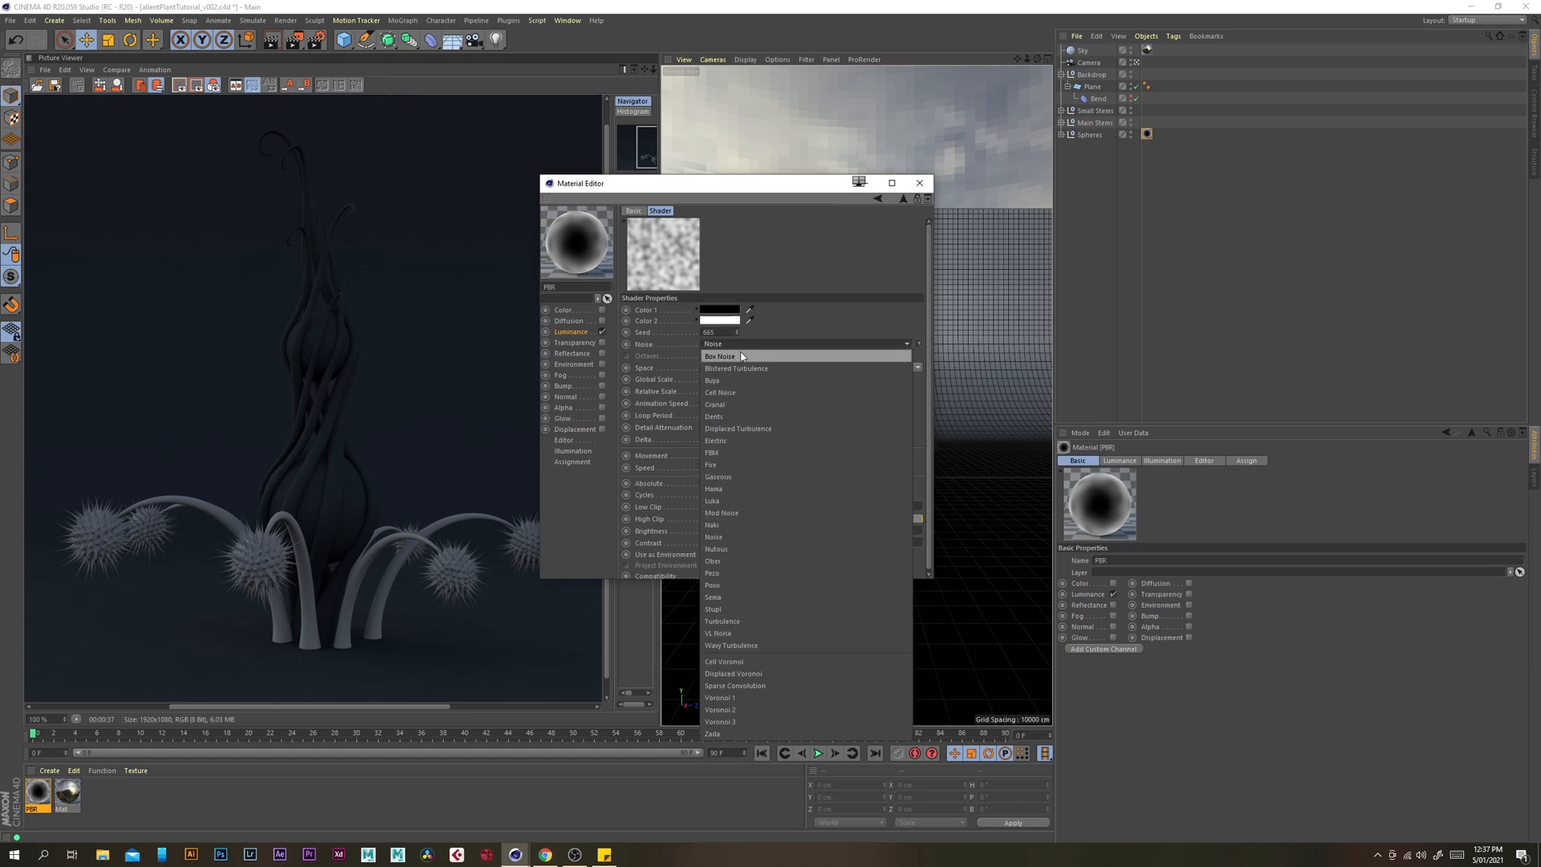
pyautogui.click(747, 404)
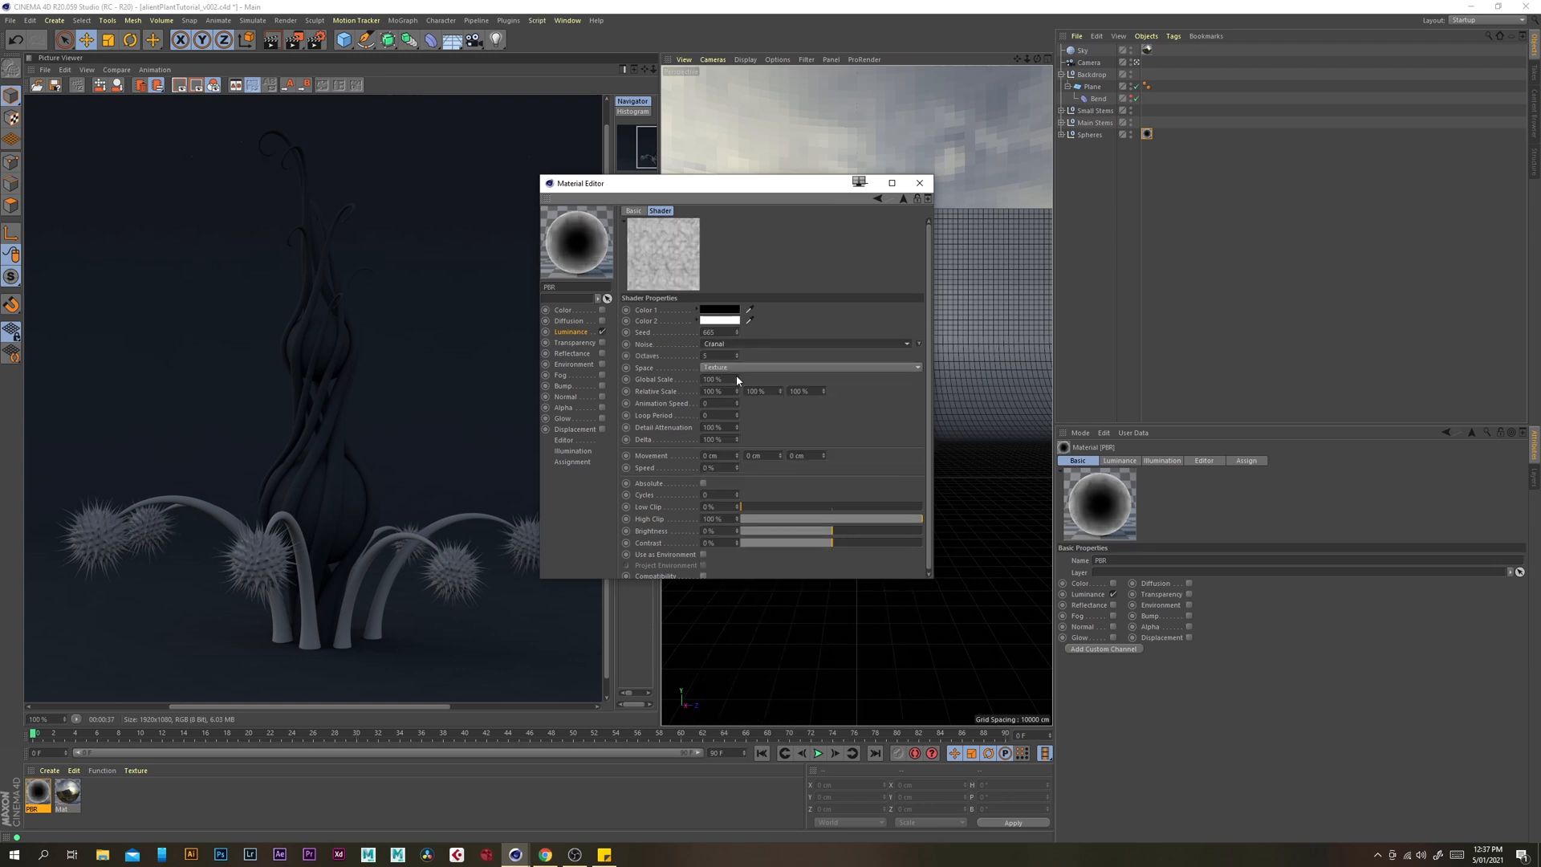
pyautogui.moveTo(718, 543); pyautogui.dragTo(640, 547)
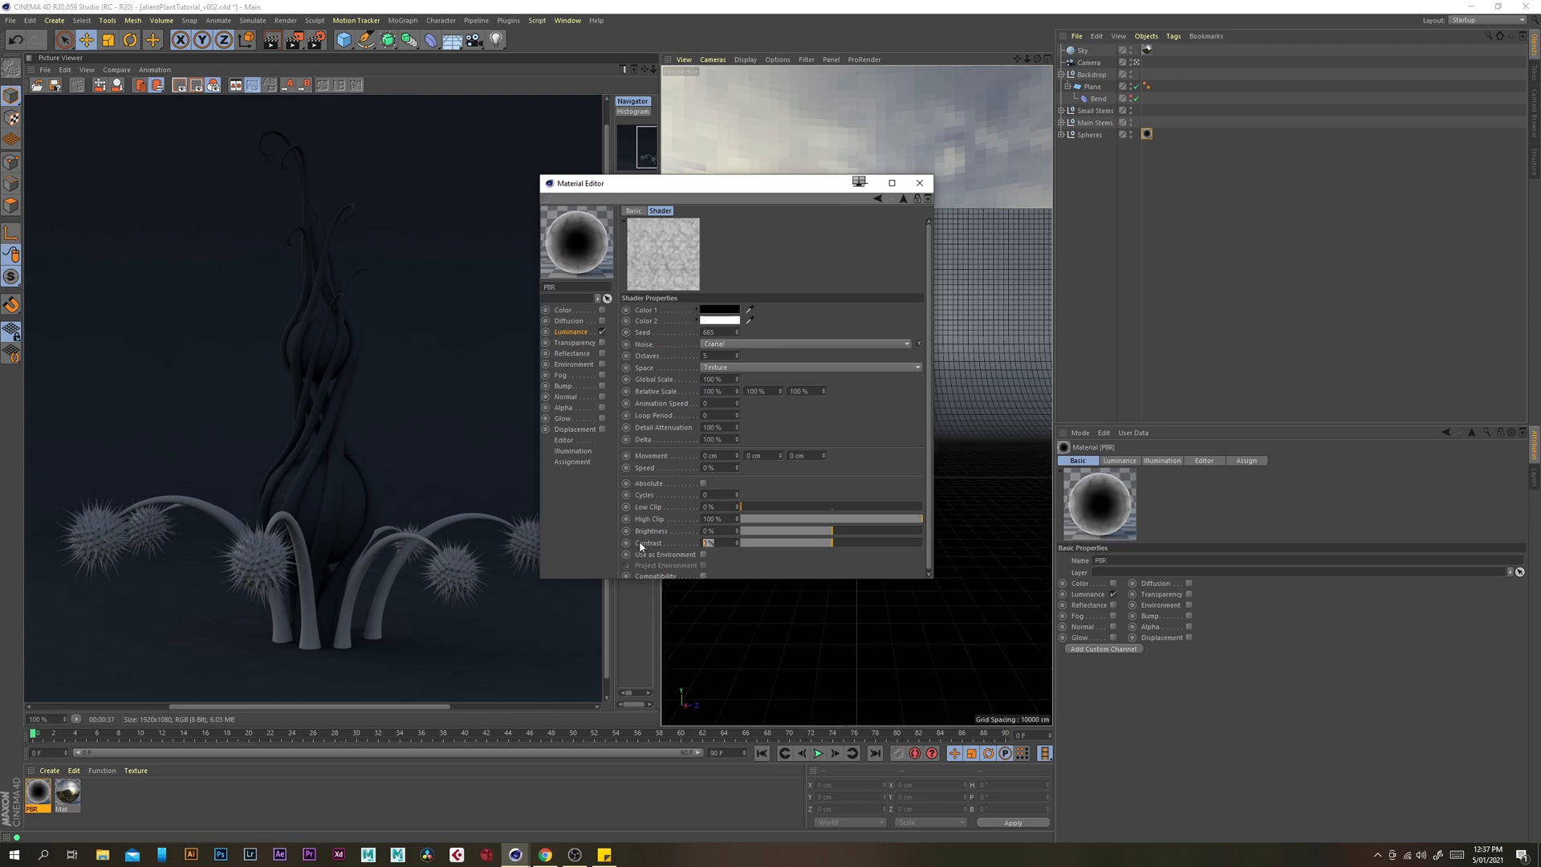
pyautogui.write('5')
pyautogui.press('Return')
# Invert the noise colours by setting Color 1 to white and Color 2 to black
pyautogui.click(720, 311)
pyautogui.moveTo(698, 332); pyautogui.dragTo(1056, 340)
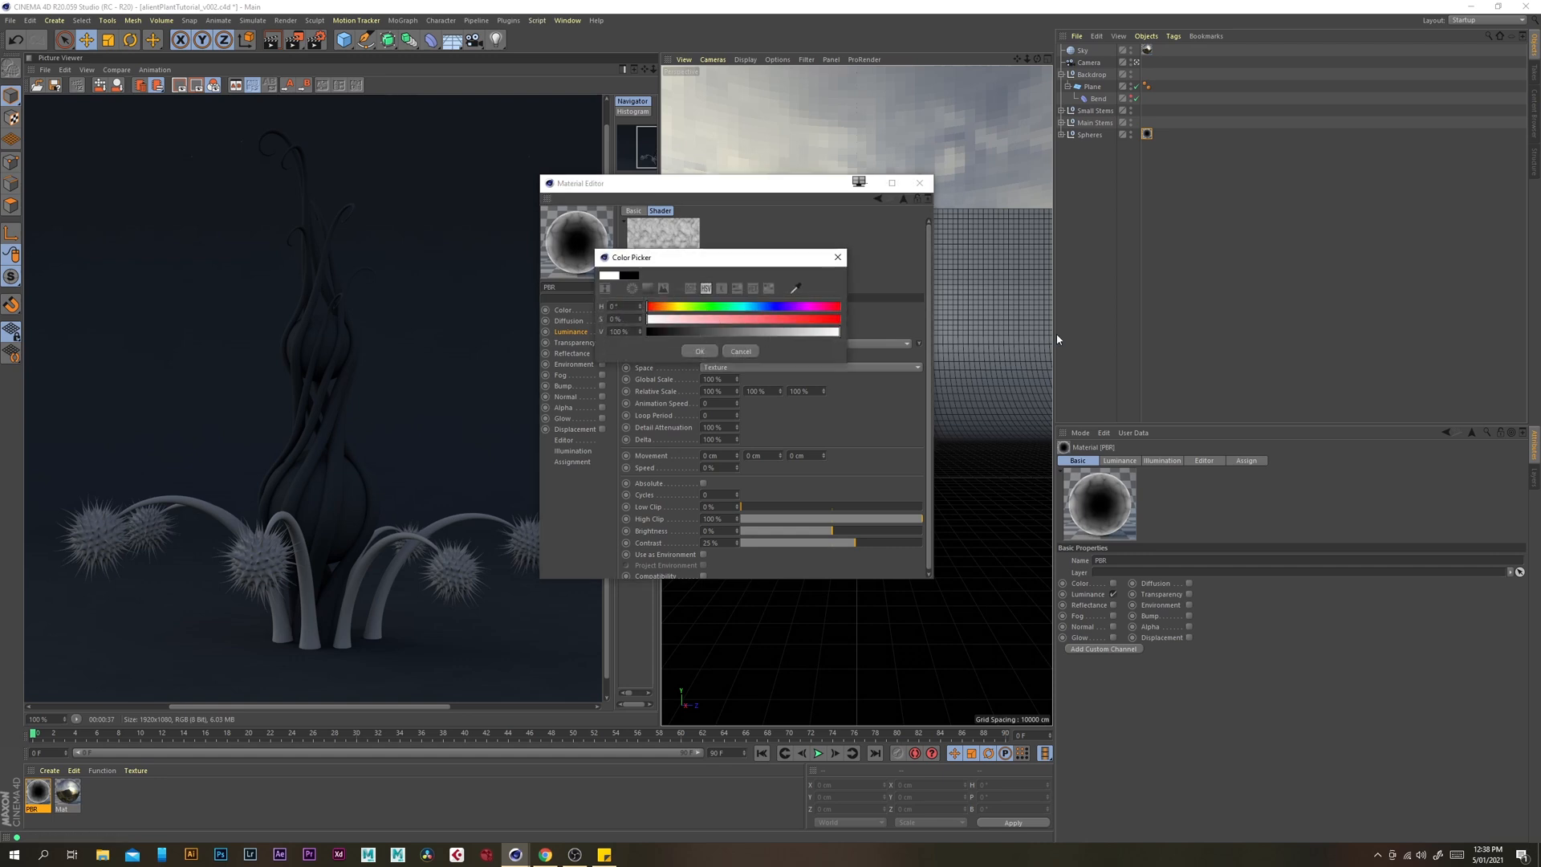
pyautogui.click(702, 351)
pyautogui.click(718, 320)
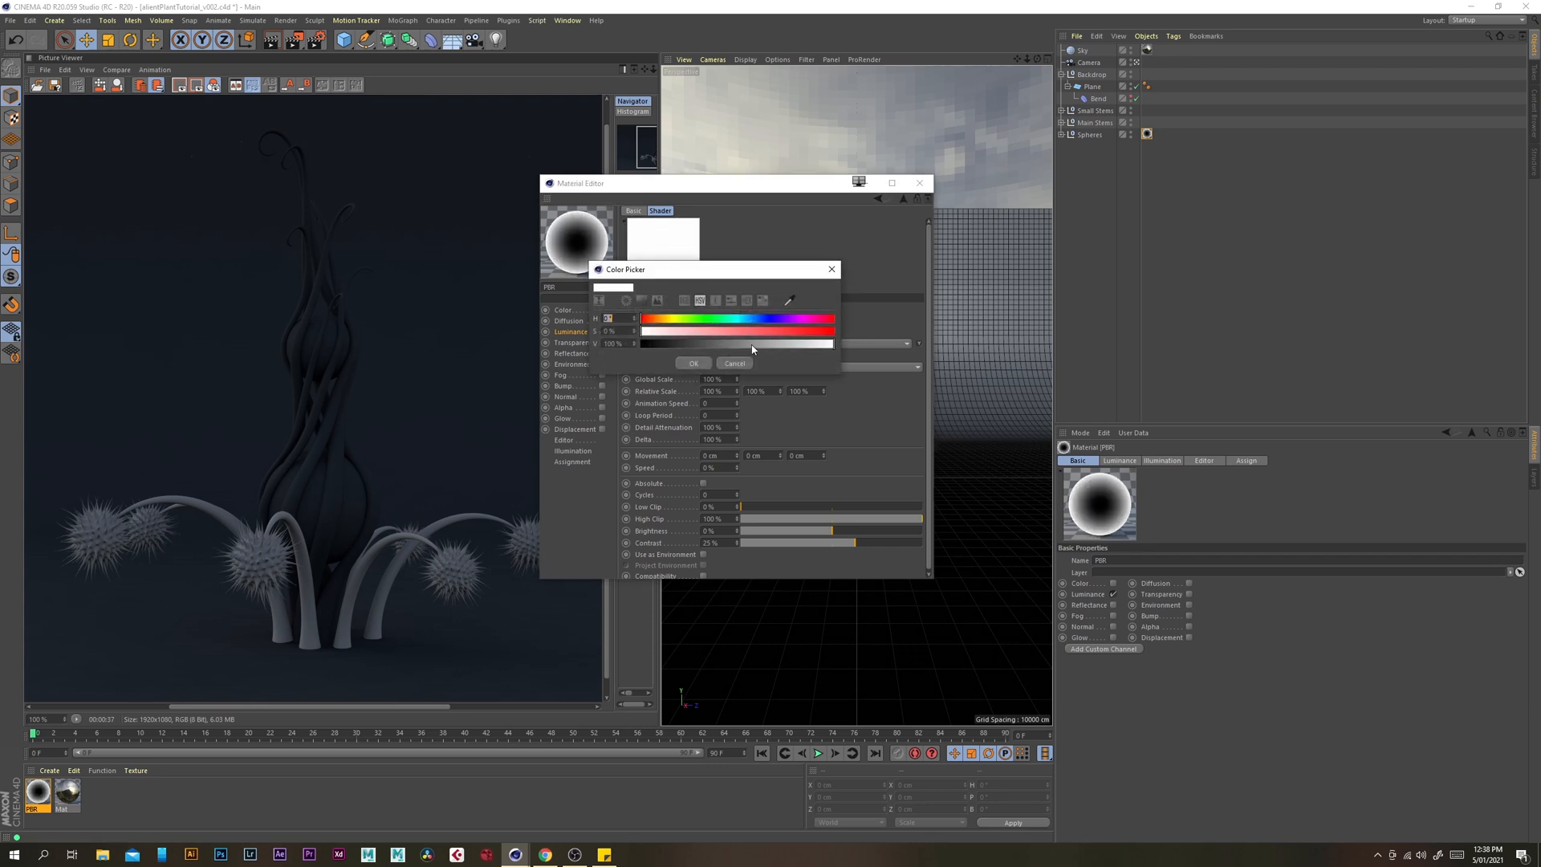
pyautogui.click(691, 368)
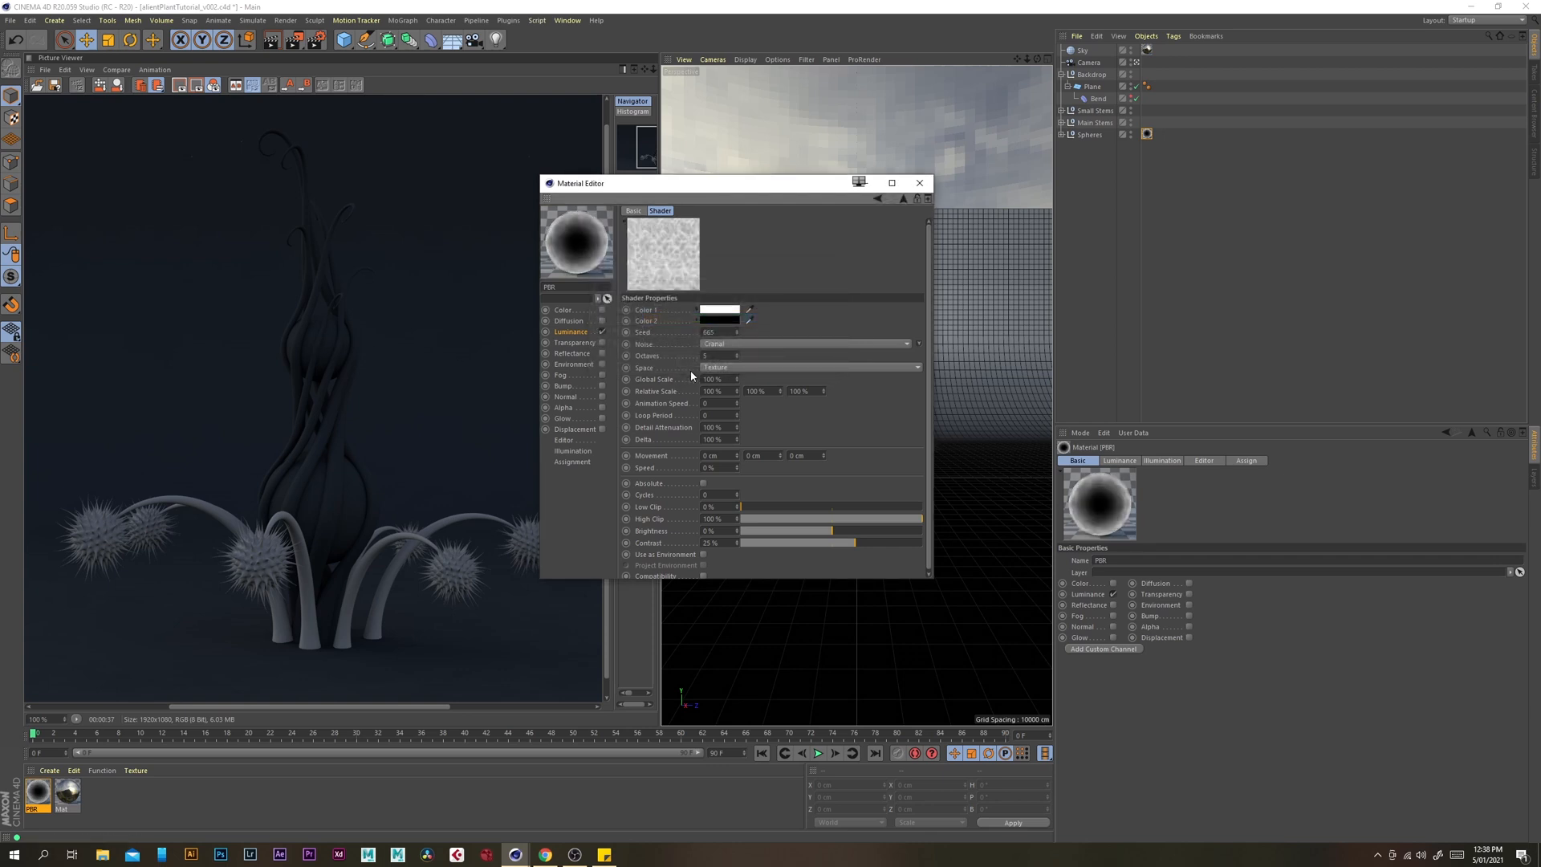
# Set the Fresnel gradient's first knot to the bright cyan sampled from the colour palette image
pyautogui.click(583, 335)
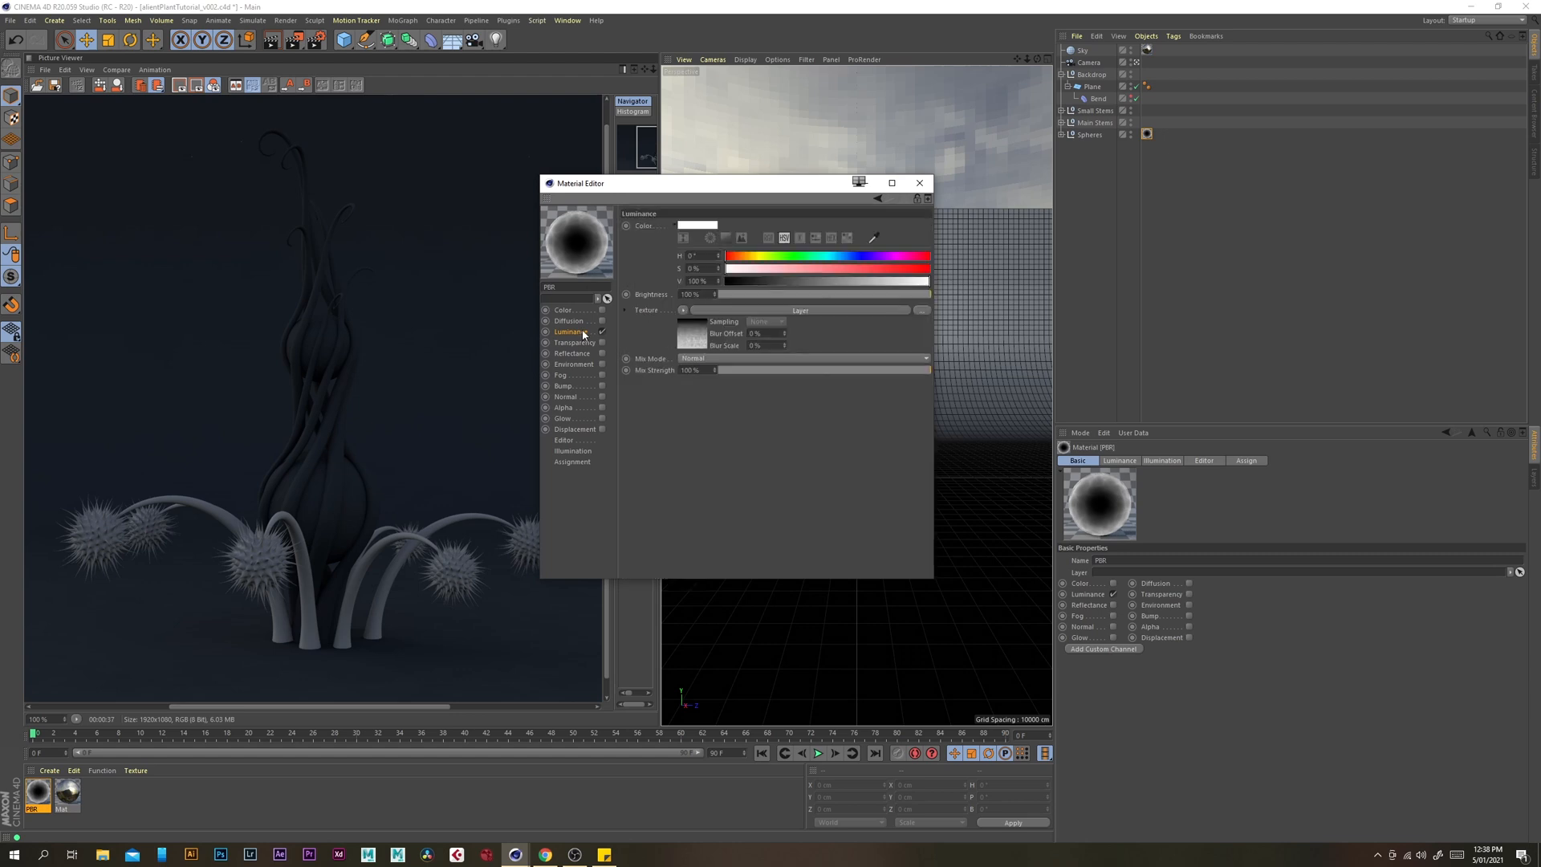
pyautogui.moveTo(722, 190); pyautogui.dragTo(551, 187)
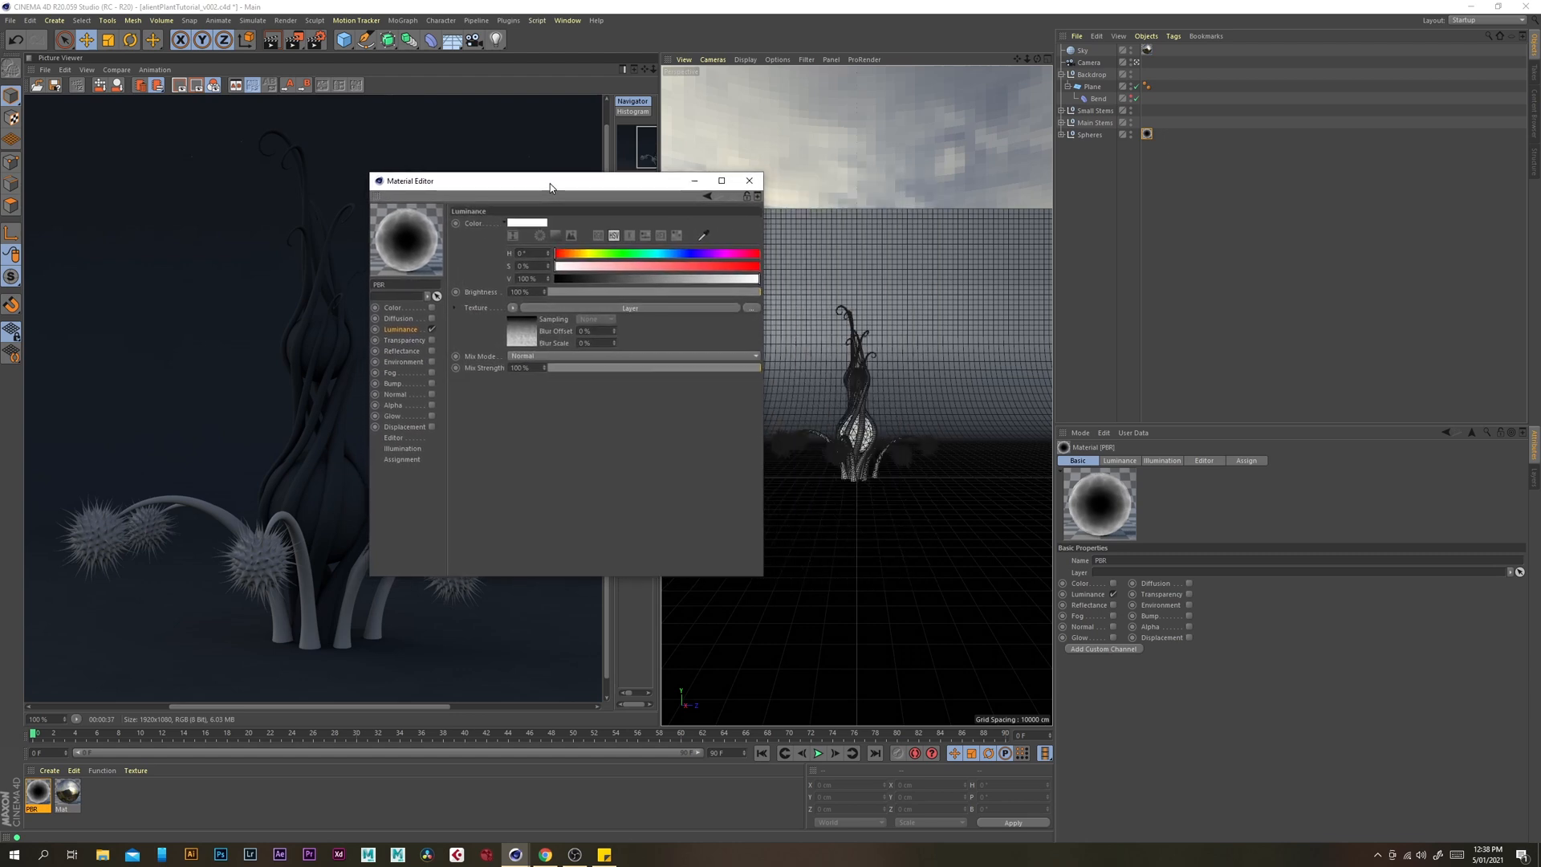
pyautogui.click(527, 343)
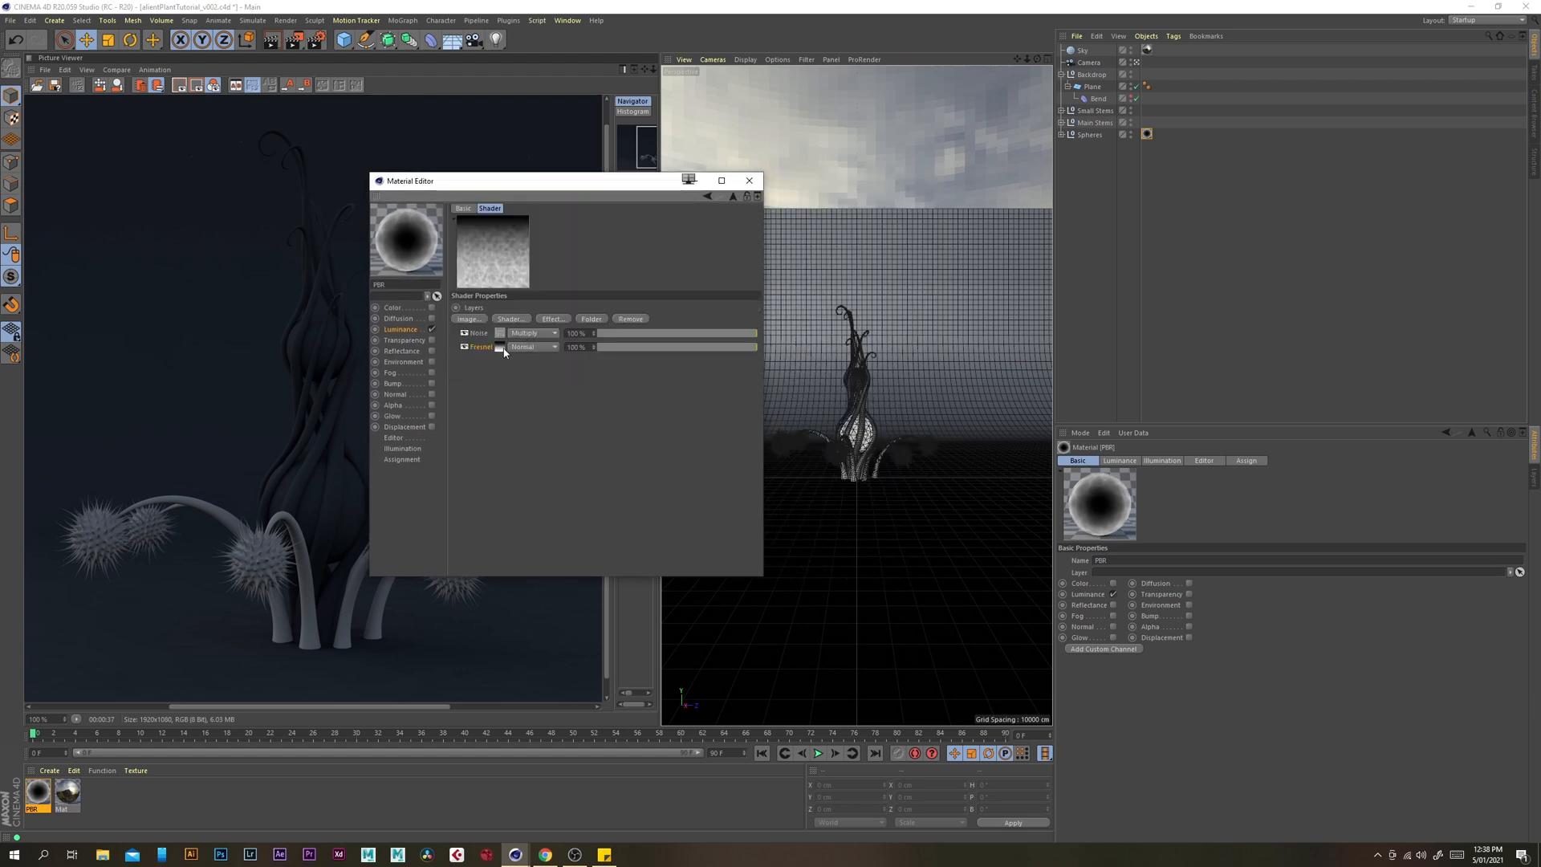
pyautogui.click(500, 347)
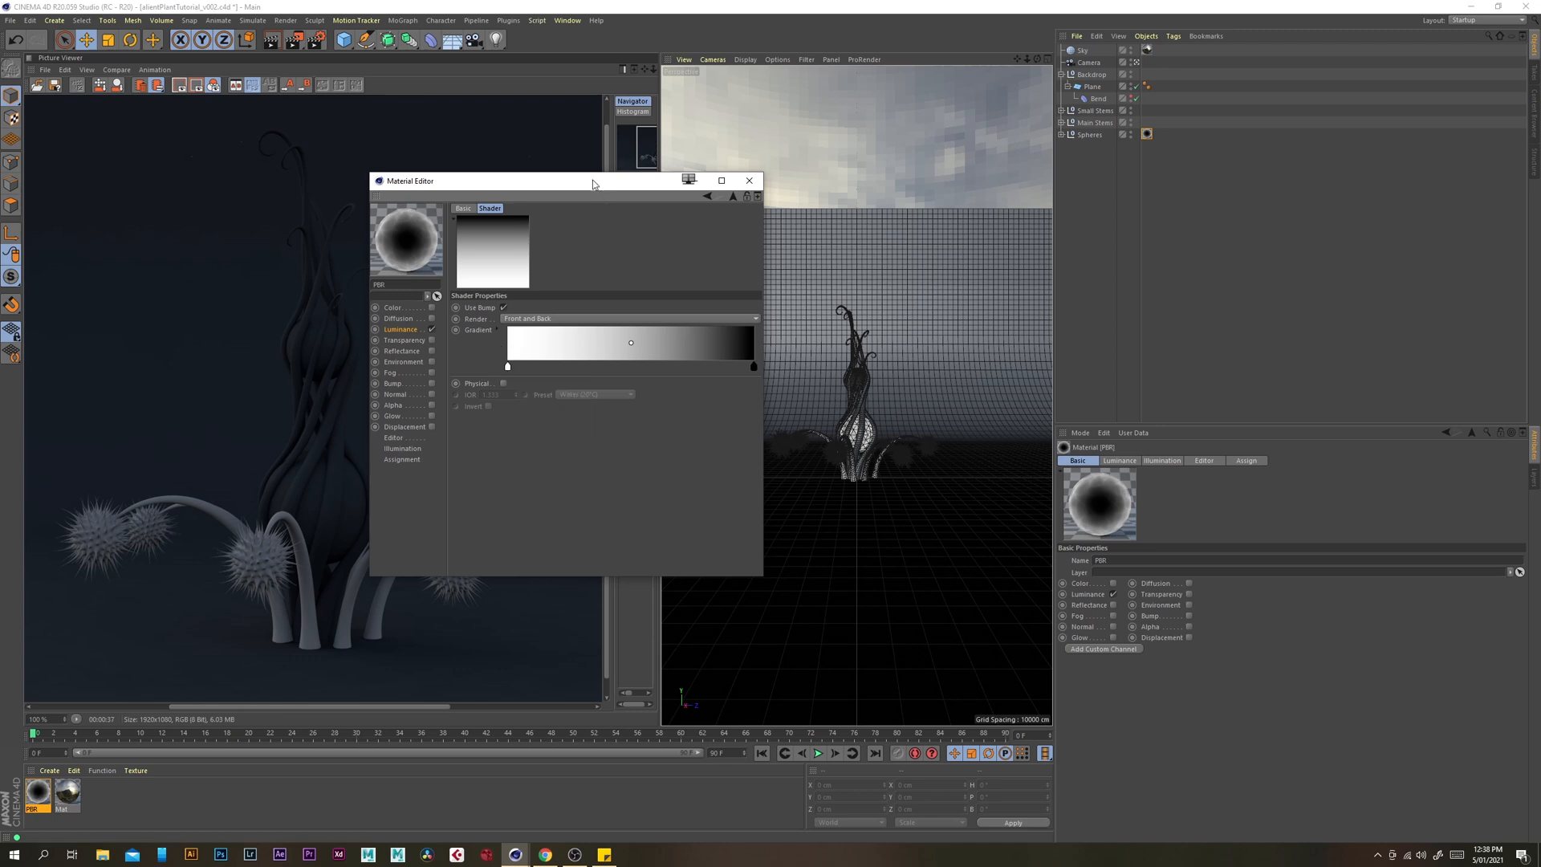
pyautogui.moveTo(593, 184); pyautogui.dragTo(1070, 173)
pyautogui.click(645, 299)
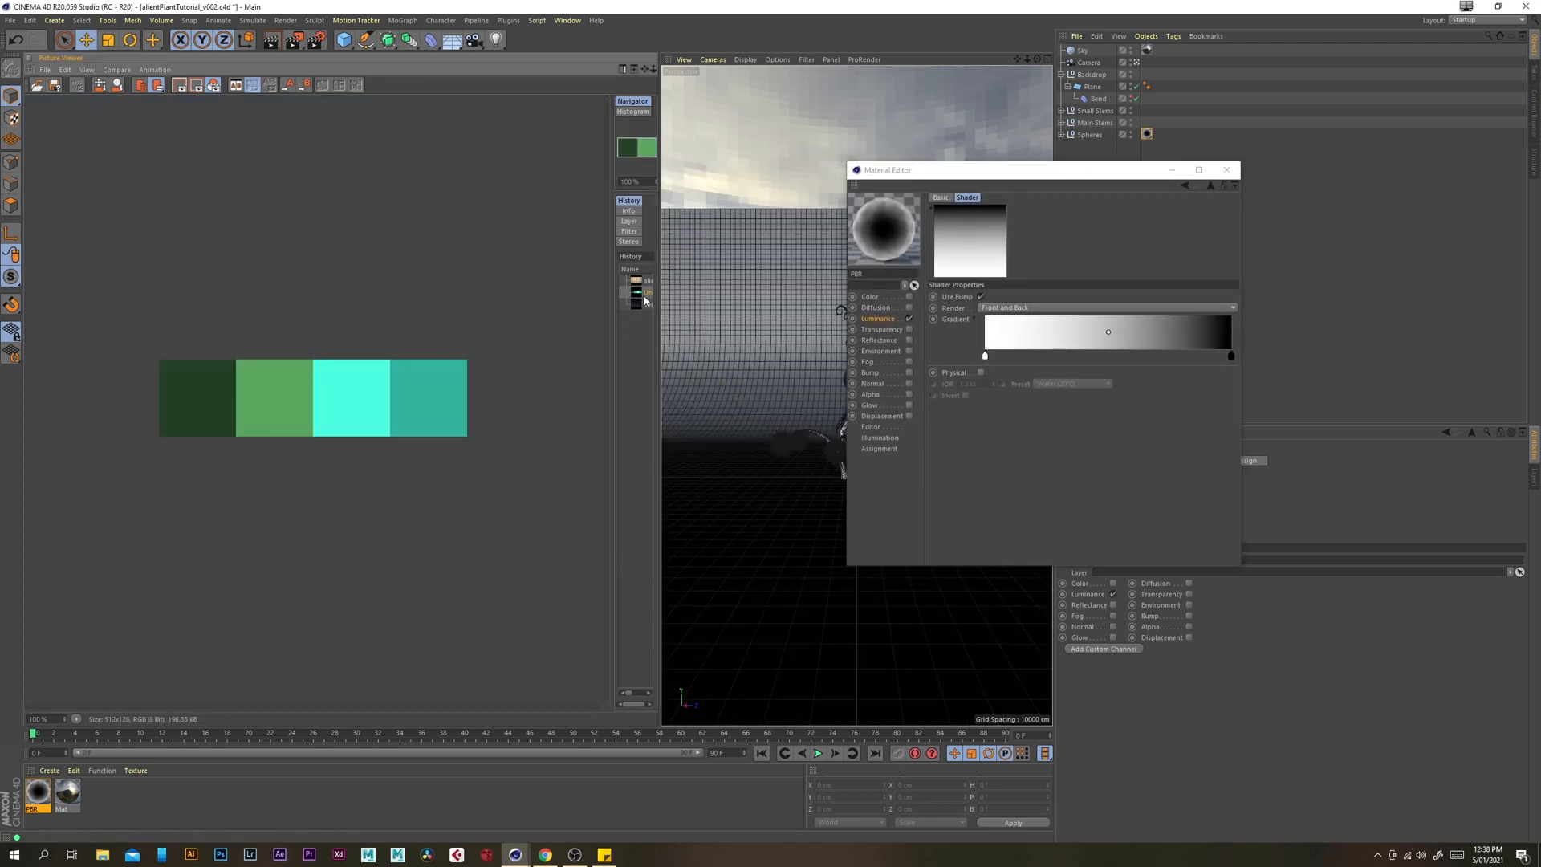
pyautogui.doubleClick(985, 358)
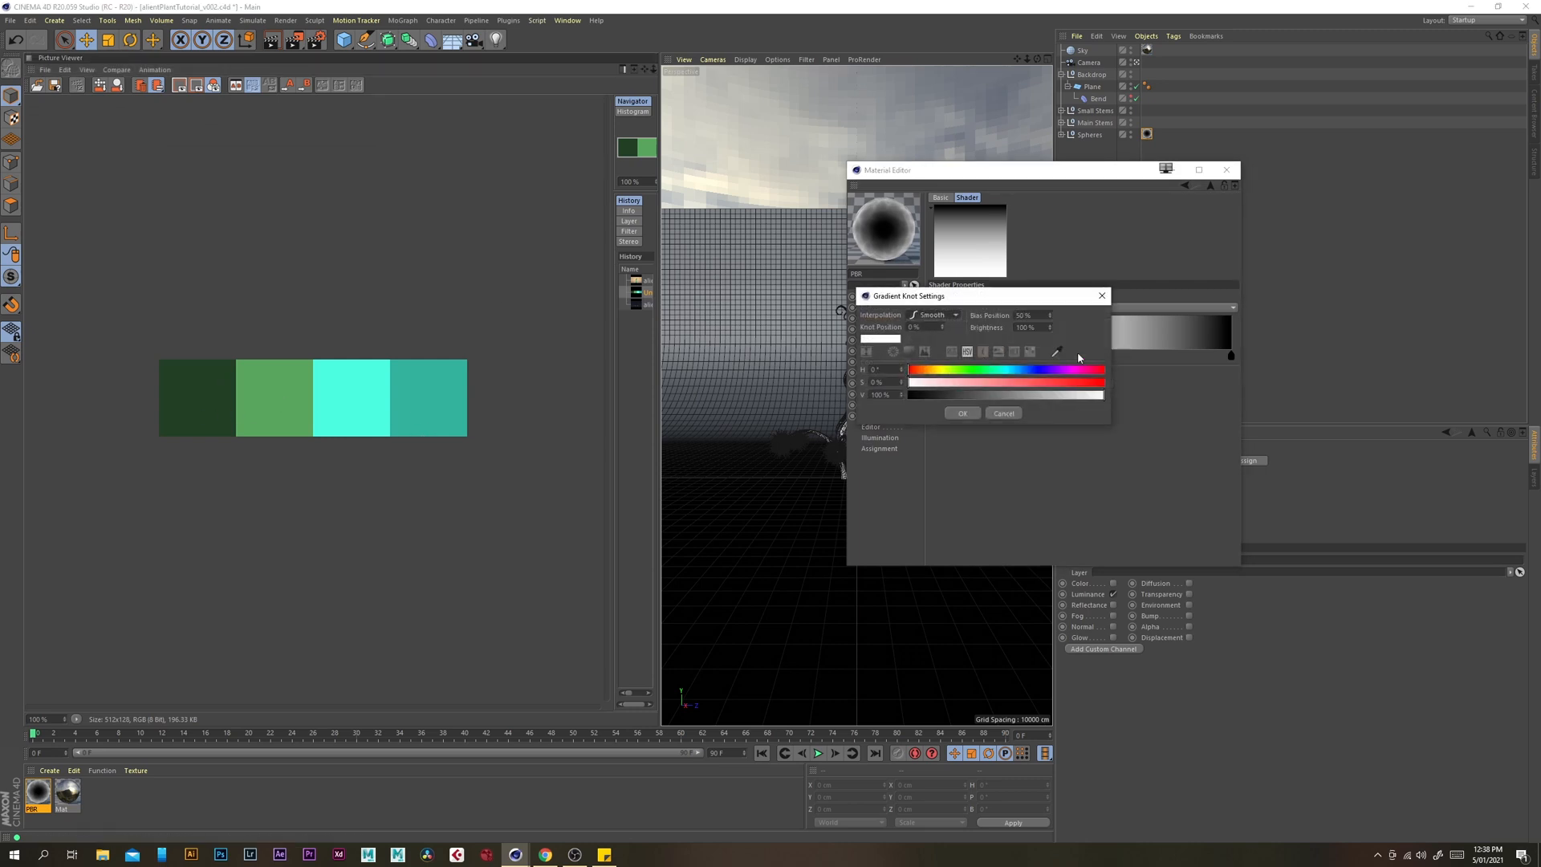
pyautogui.click(1055, 352)
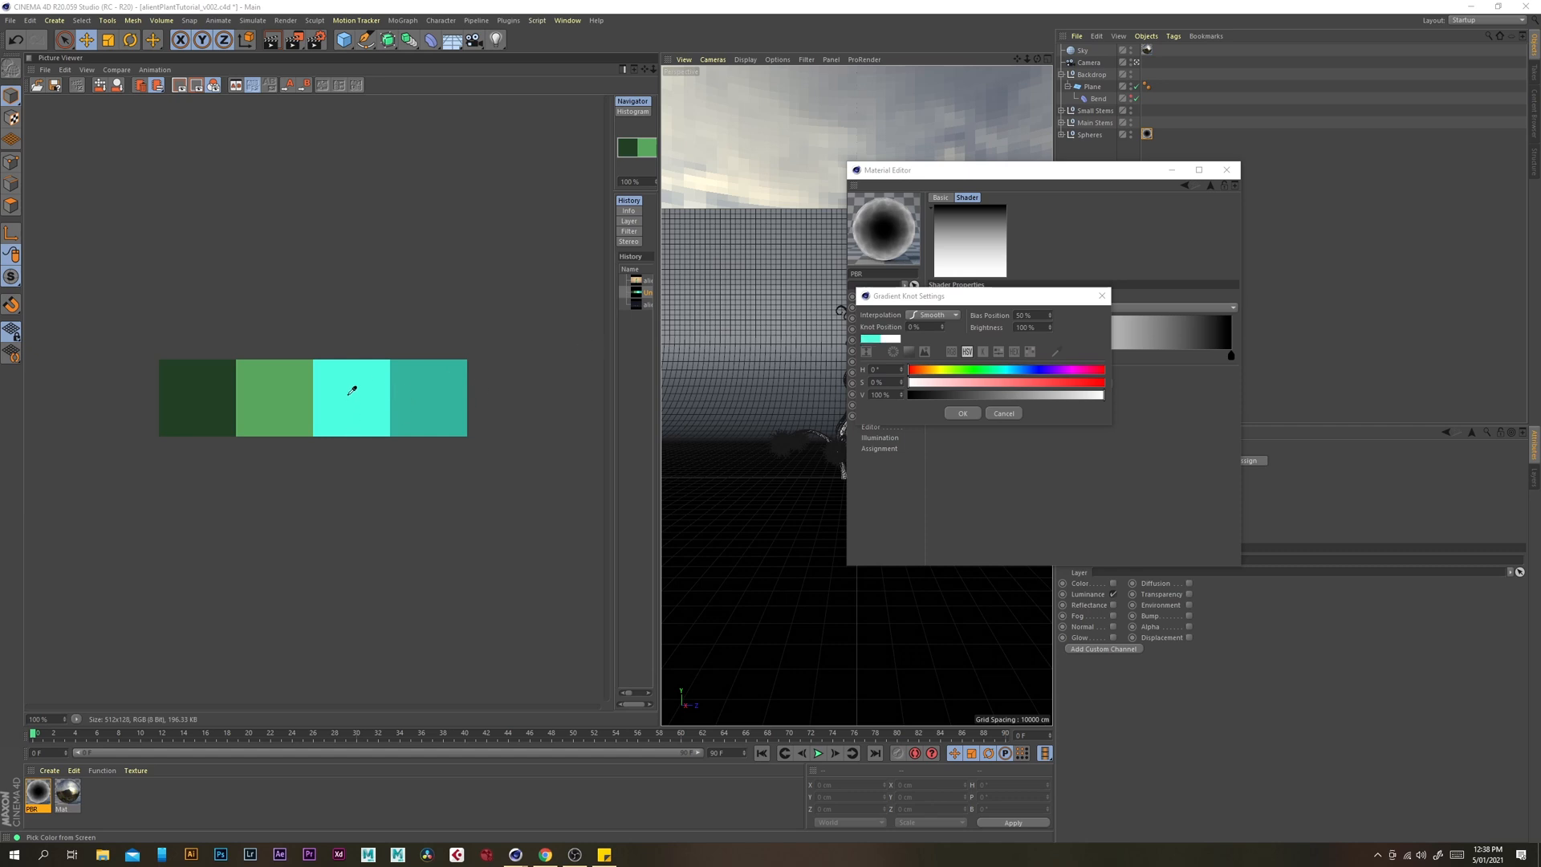
pyautogui.click(350, 397)
pyautogui.click(962, 414)
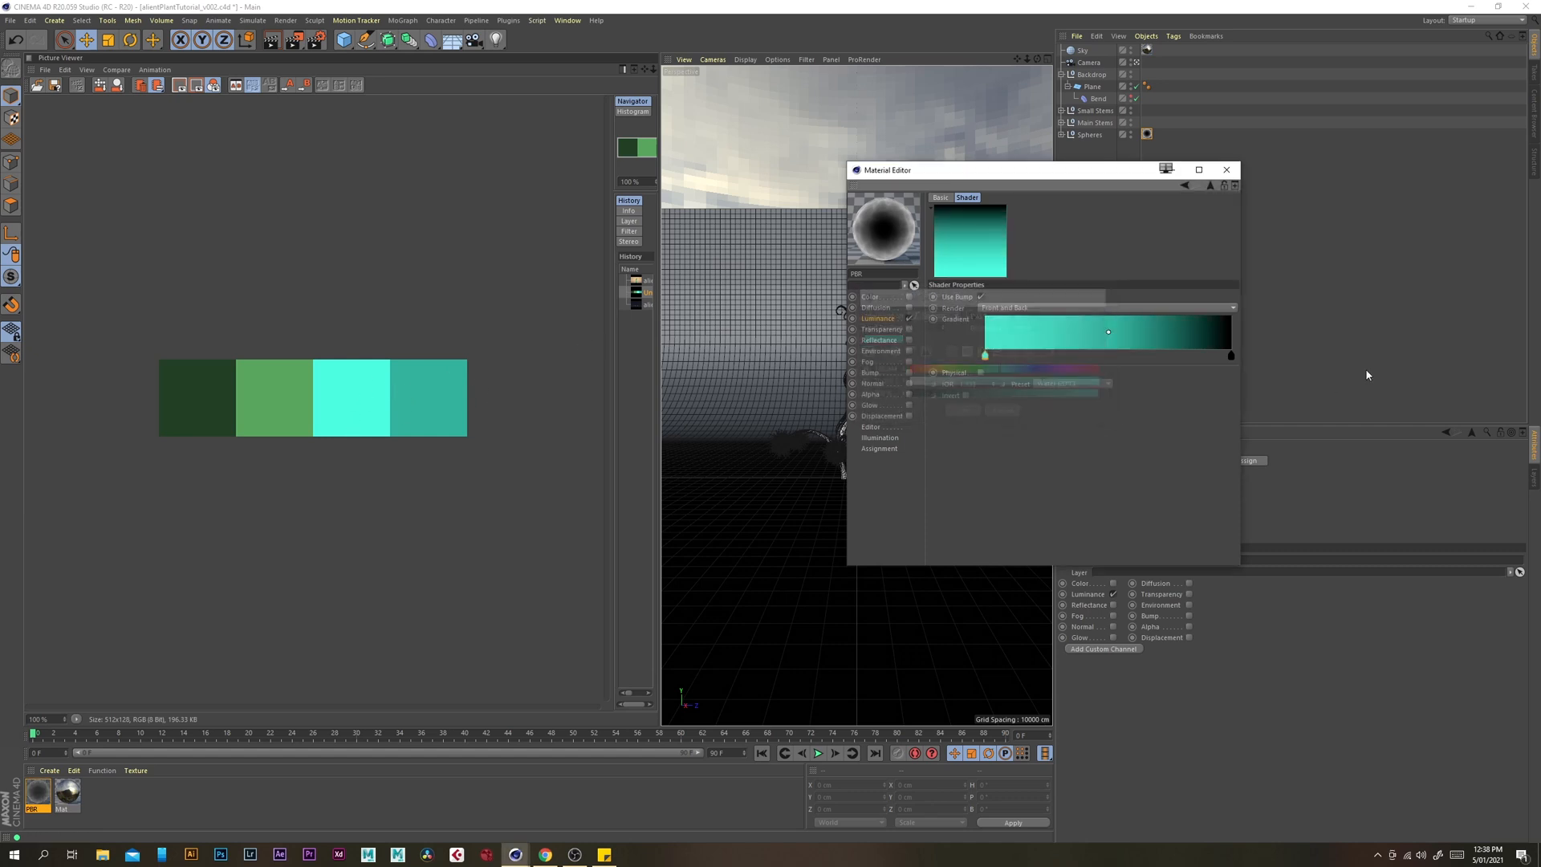
# Set the Fresnel gradient's end knot to the darker teal sampled from the colour palette image
pyautogui.doubleClick(1232, 358)
pyautogui.click(1307, 350)
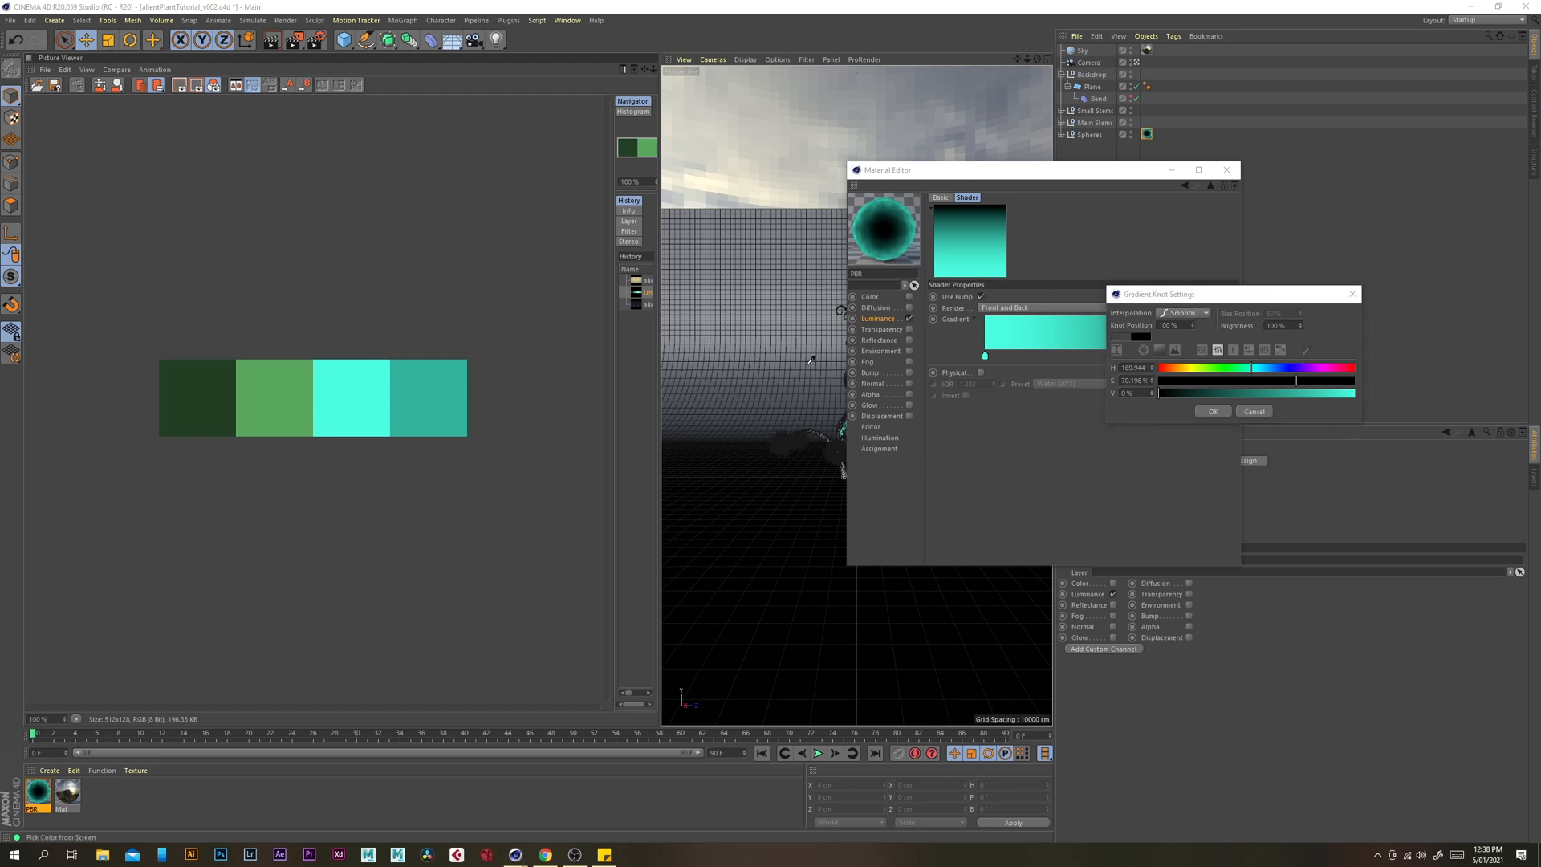
pyautogui.click(431, 391)
pyautogui.click(1204, 415)
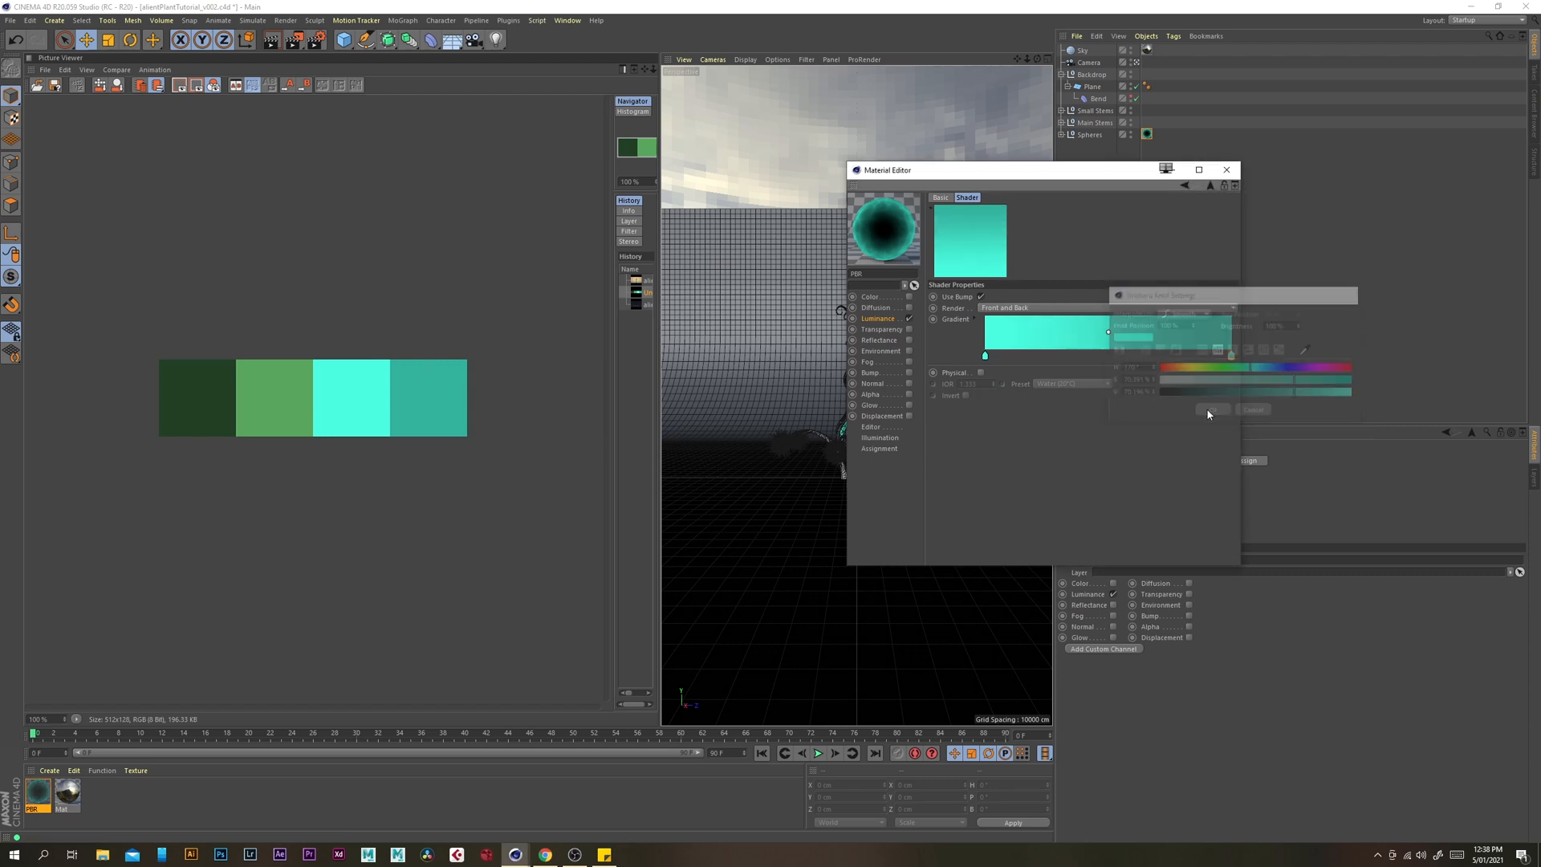
# Set the bright cyan knot's position in the Fresnel gradient to 25%
pyautogui.doubleClick(986, 353)
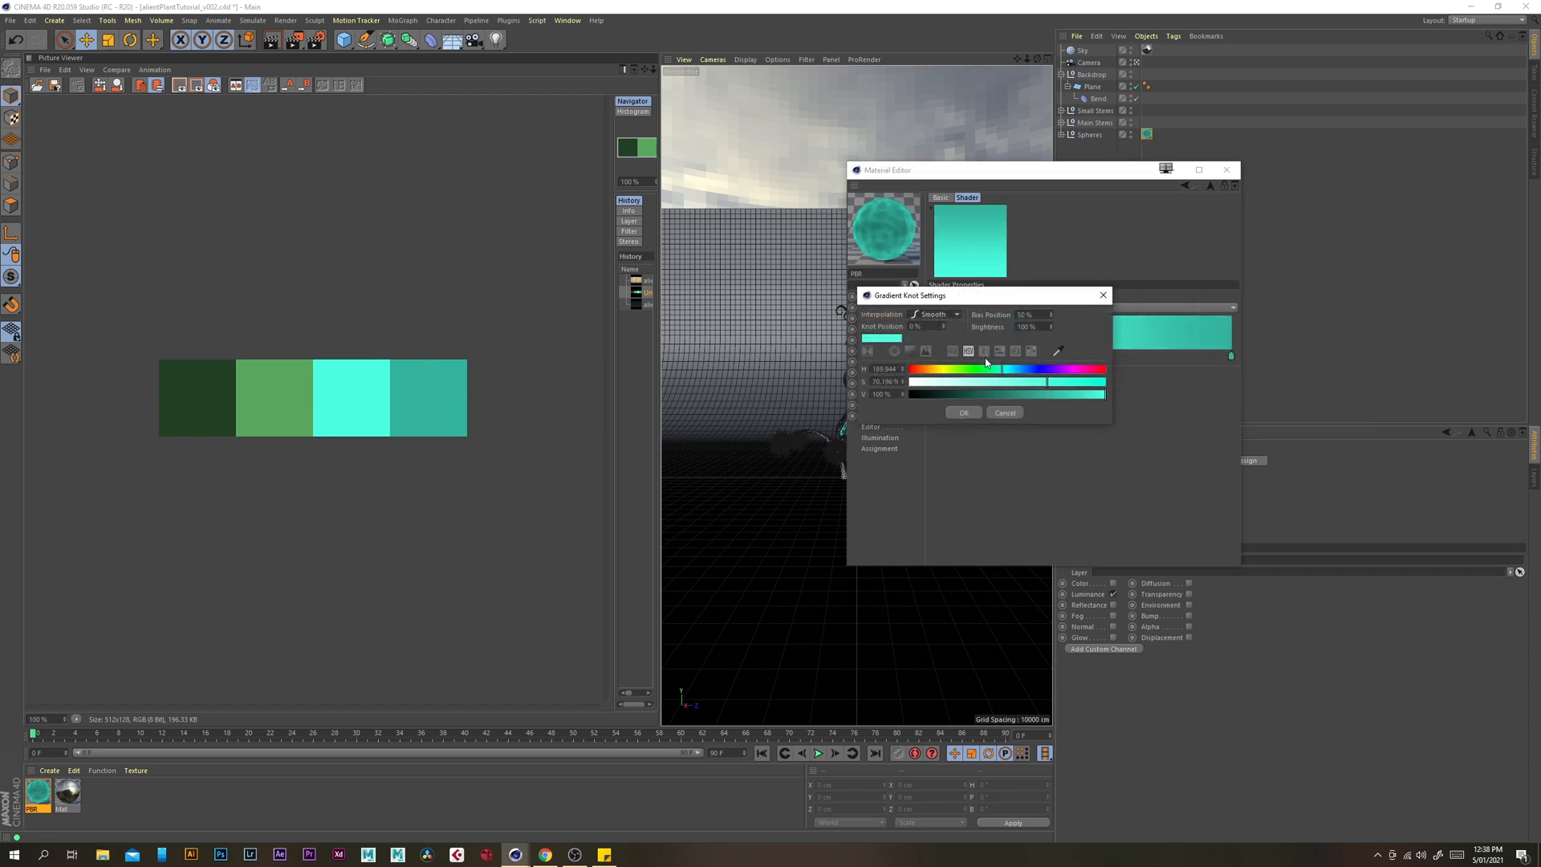
pyautogui.click(1006, 414)
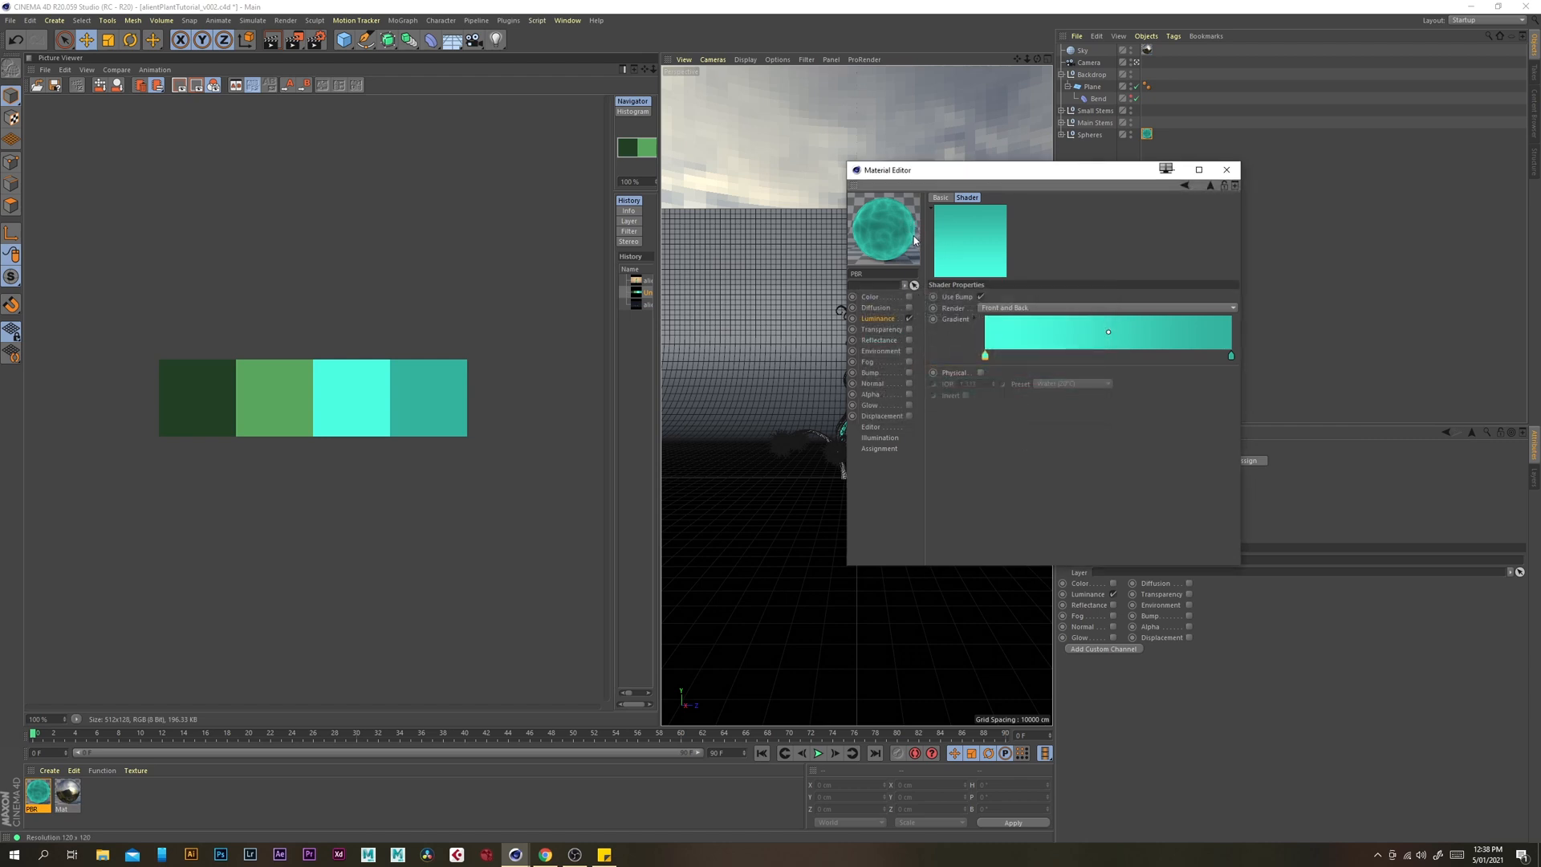
pyautogui.doubleClick(986, 355)
pyautogui.click(926, 328)
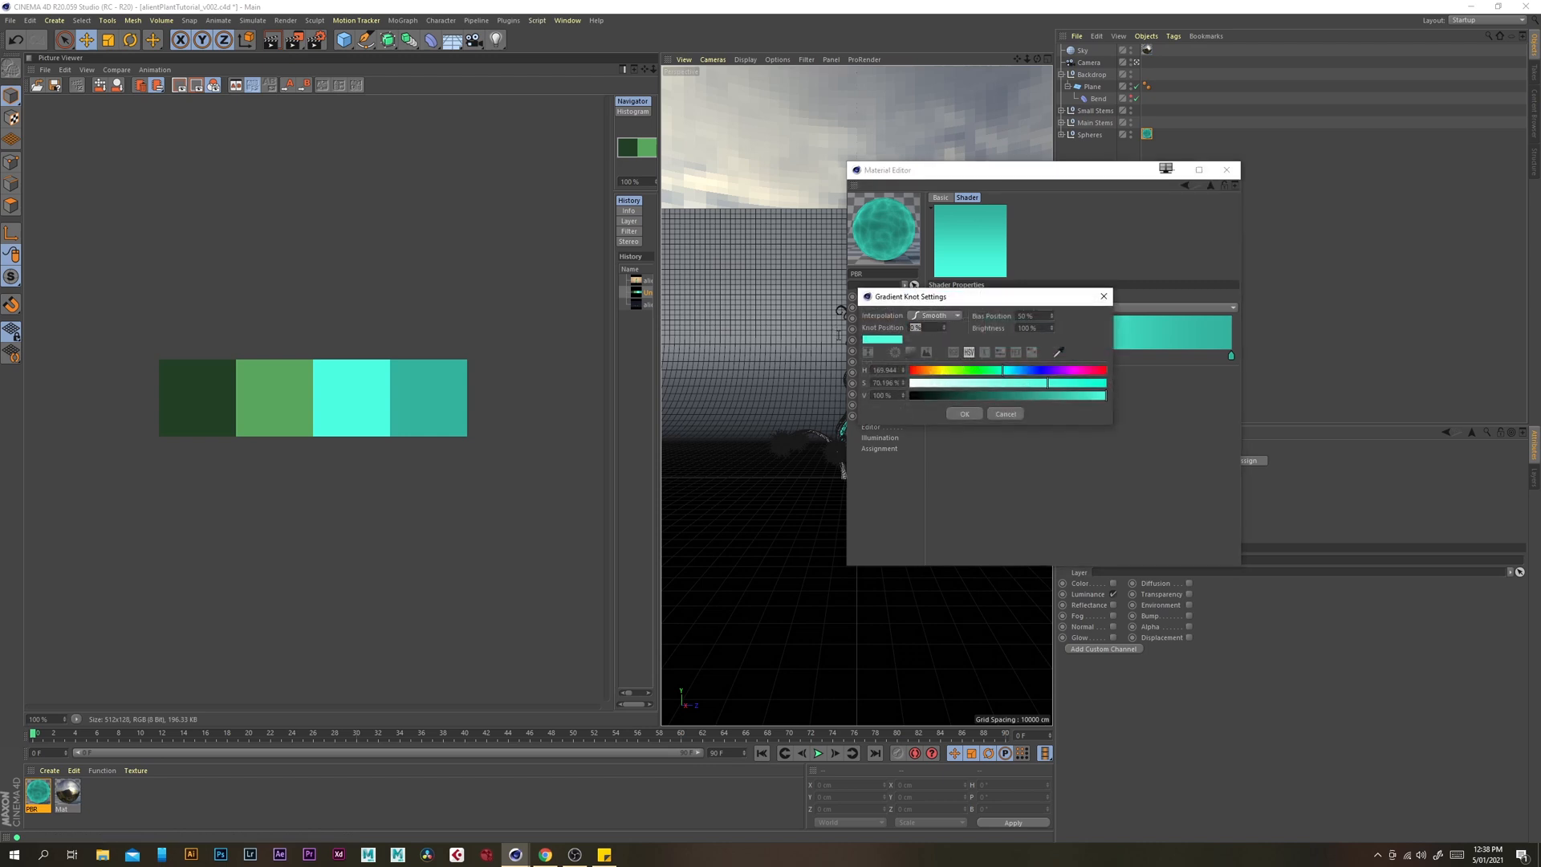
pyautogui.write('25')
pyautogui.press('Return')
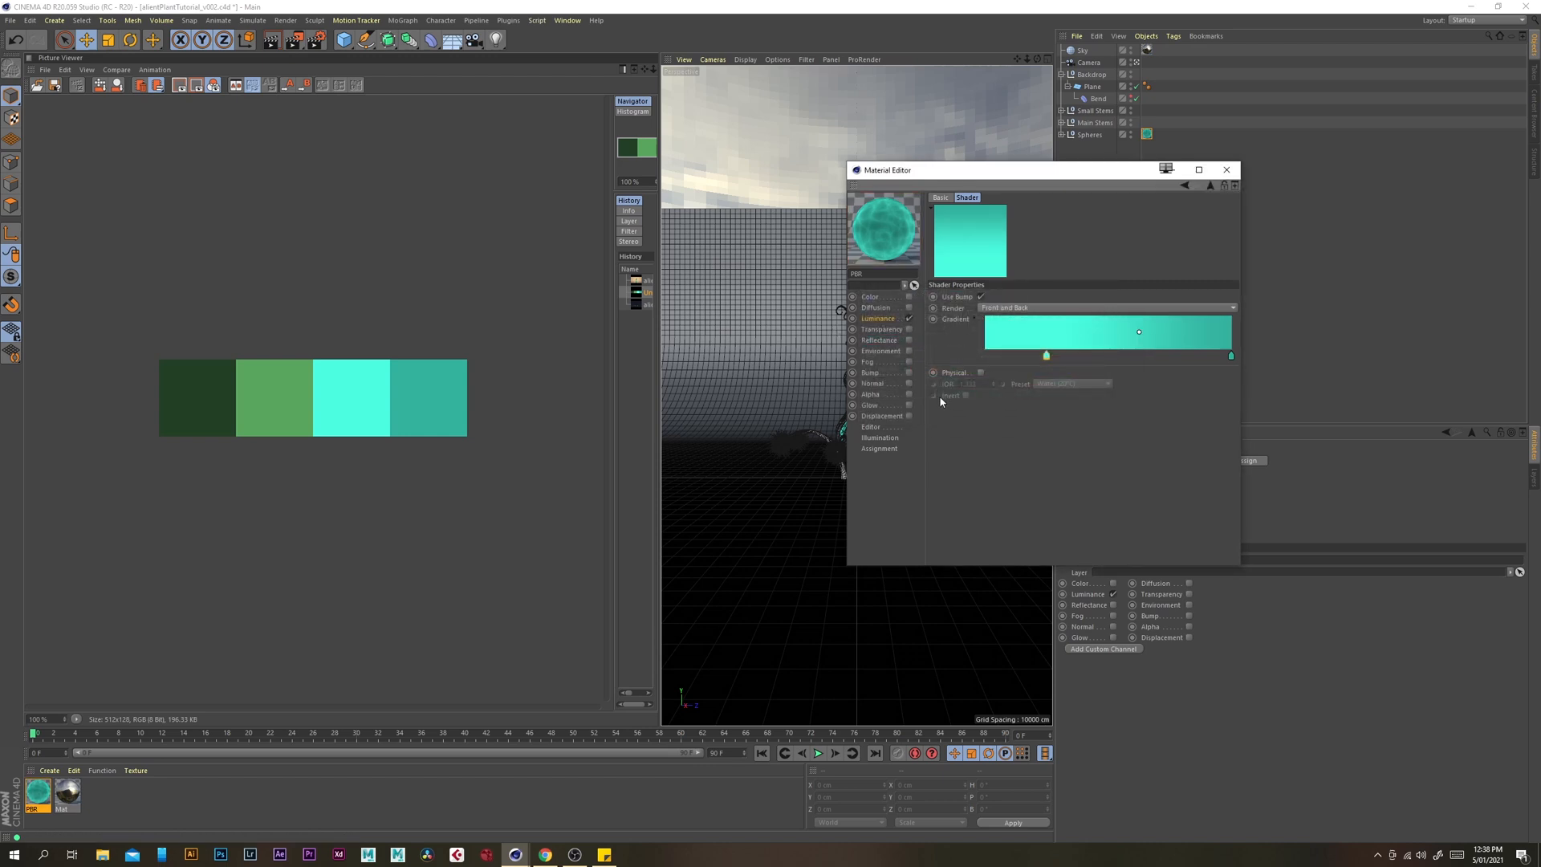
# Display the finished plant reference render in the Picture Viewer and centre the plant in view
pyautogui.moveTo(1039, 170); pyautogui.dragTo(969, 179)
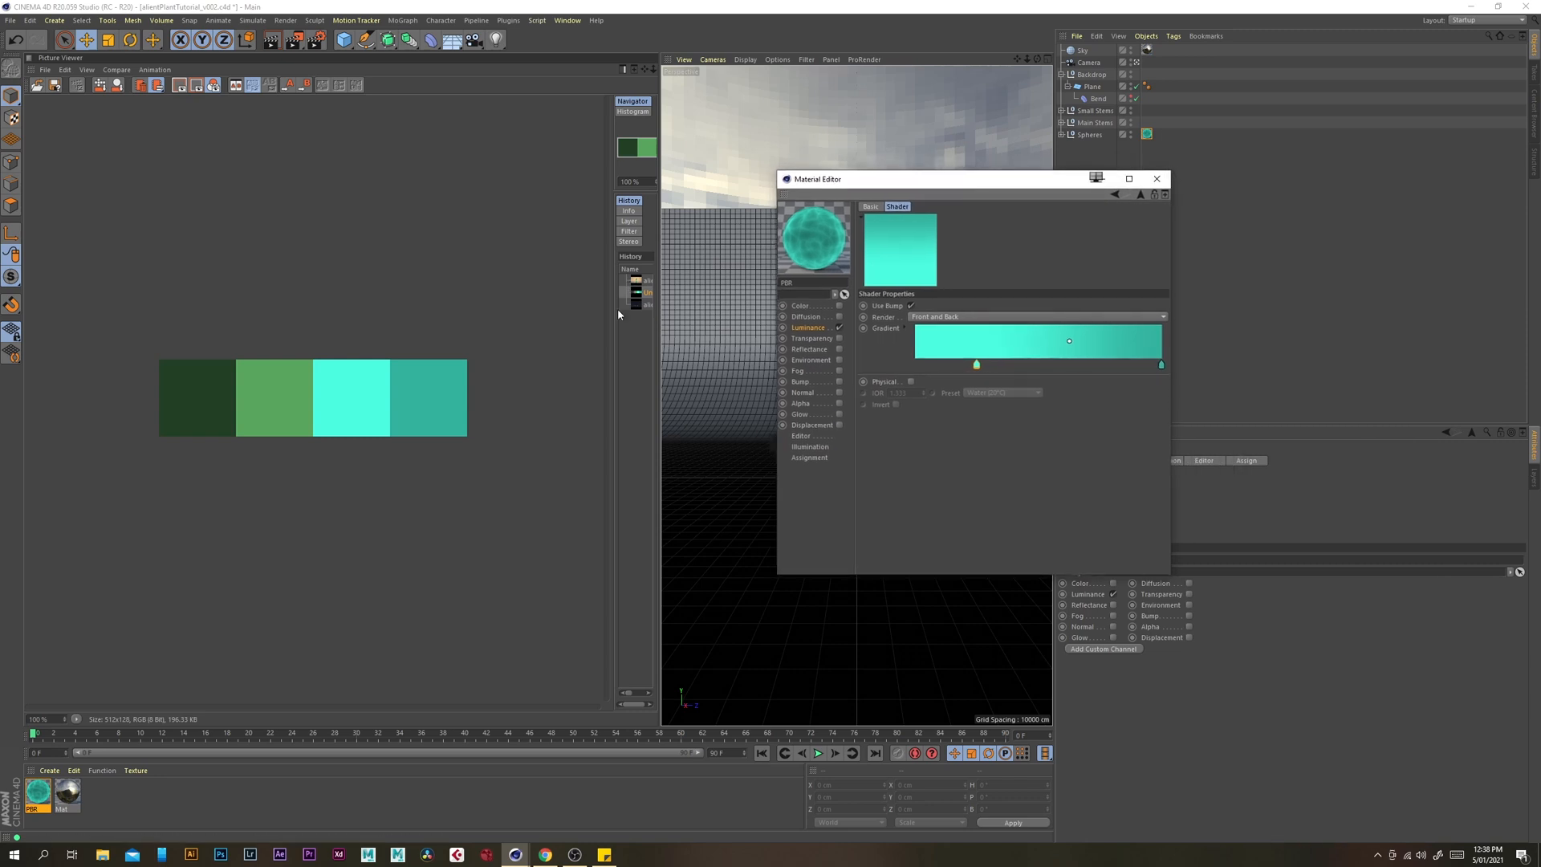
pyautogui.click(642, 283)
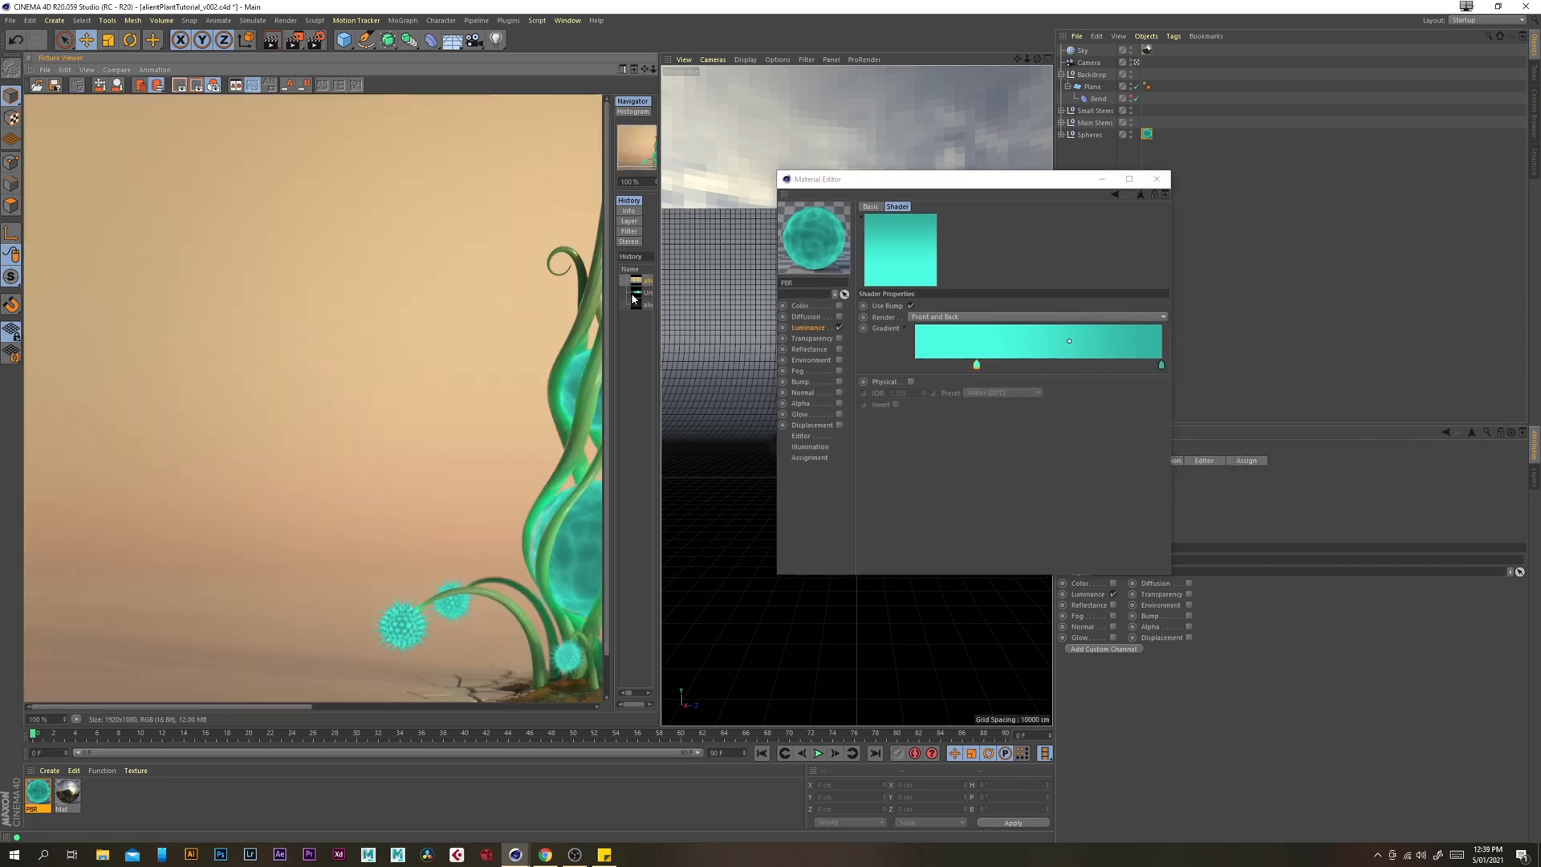
pyautogui.moveTo(253, 704); pyautogui.dragTo(353, 715)
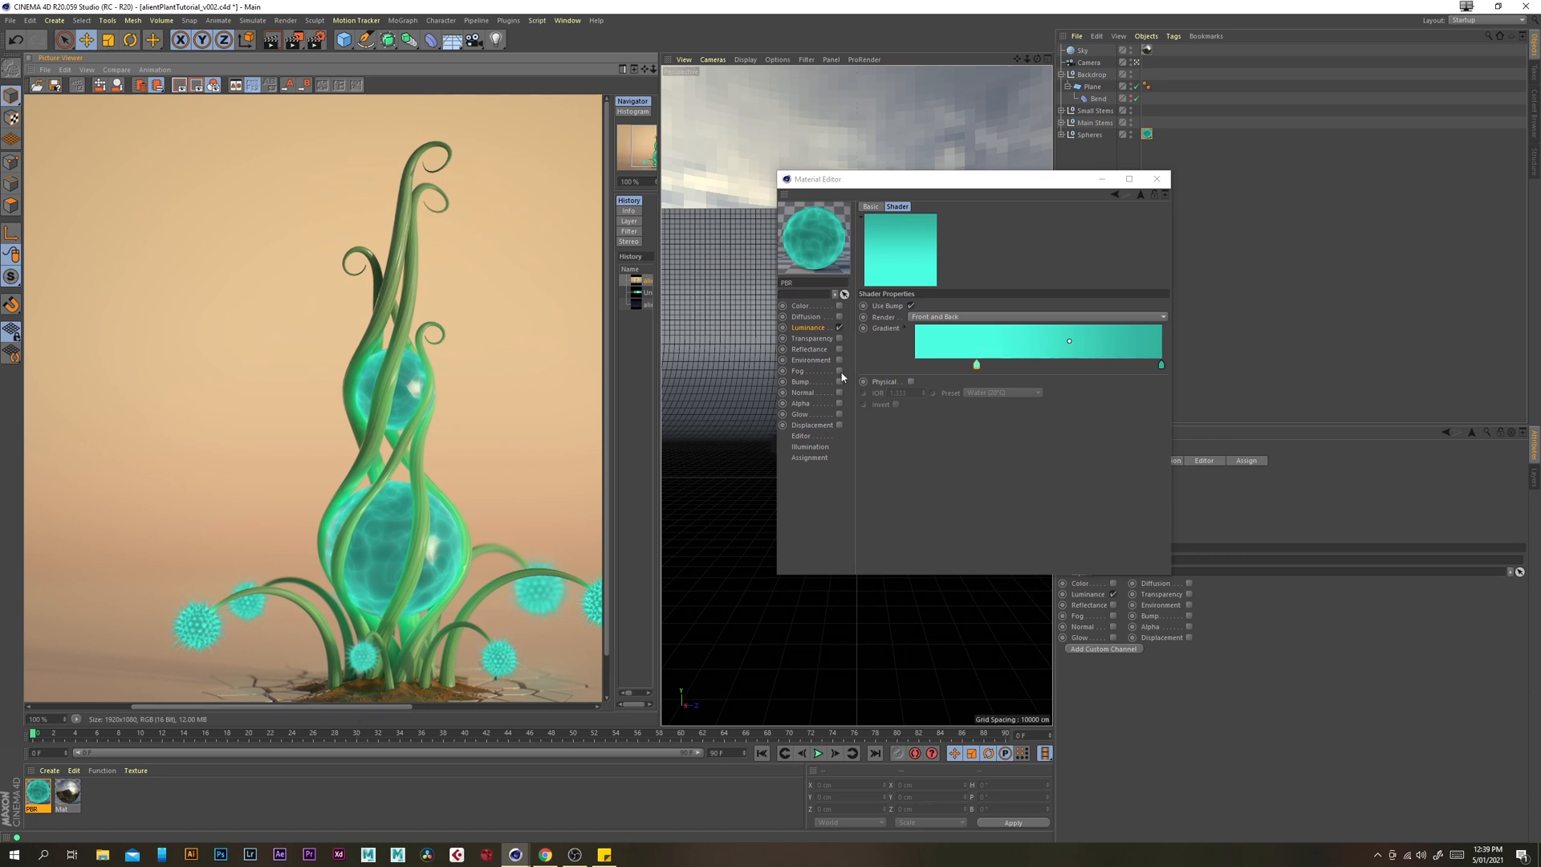
# Enable the material's Reflectance channel and replace both default layers with a Beckmann layer
pyautogui.click(811, 350)
pyautogui.click(839, 349)
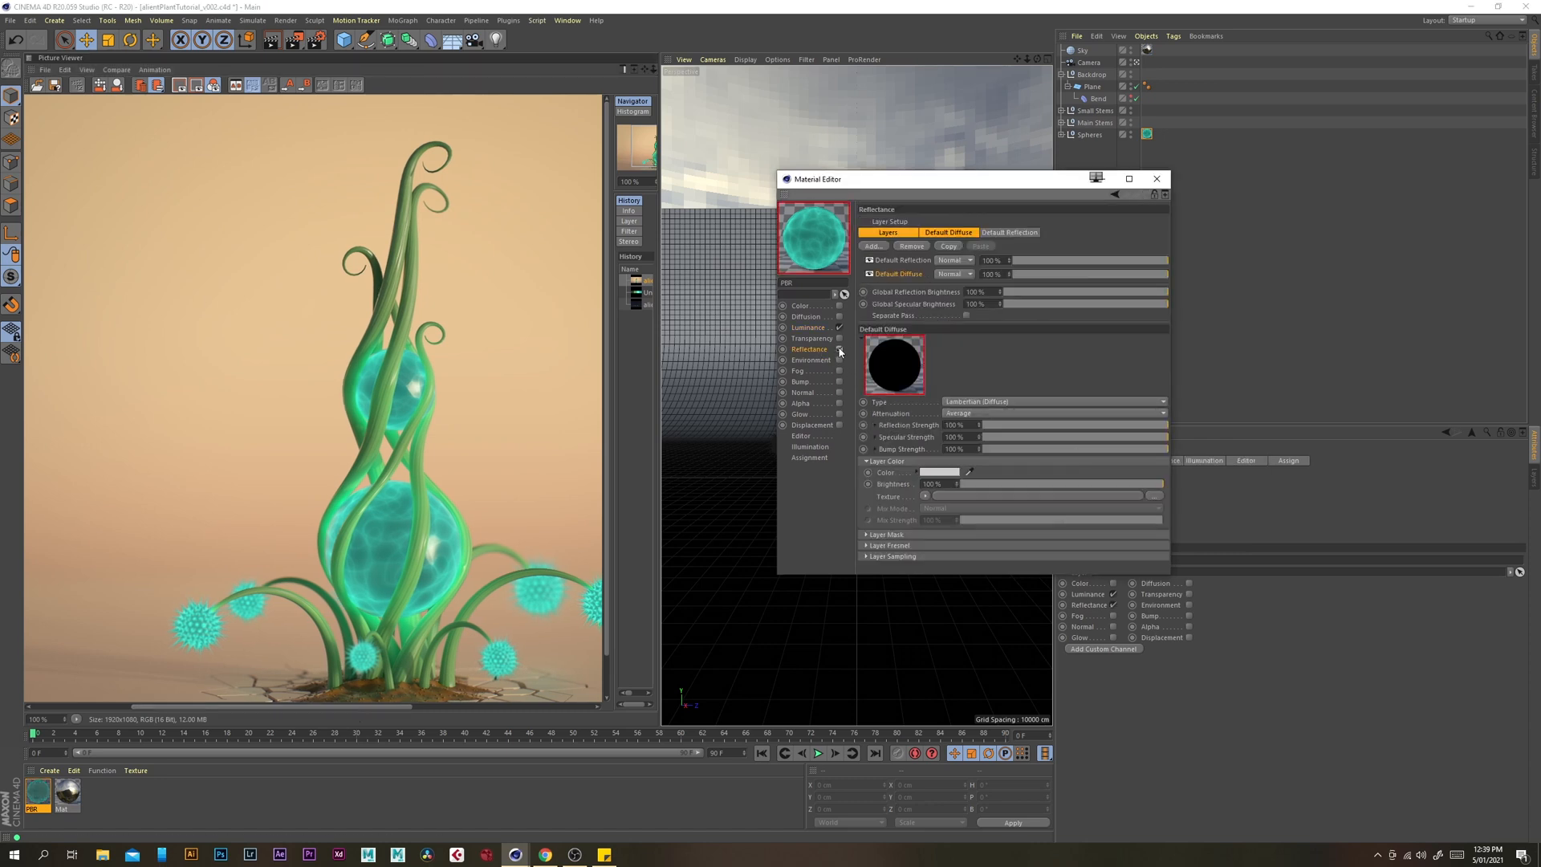
pyautogui.click(907, 260)
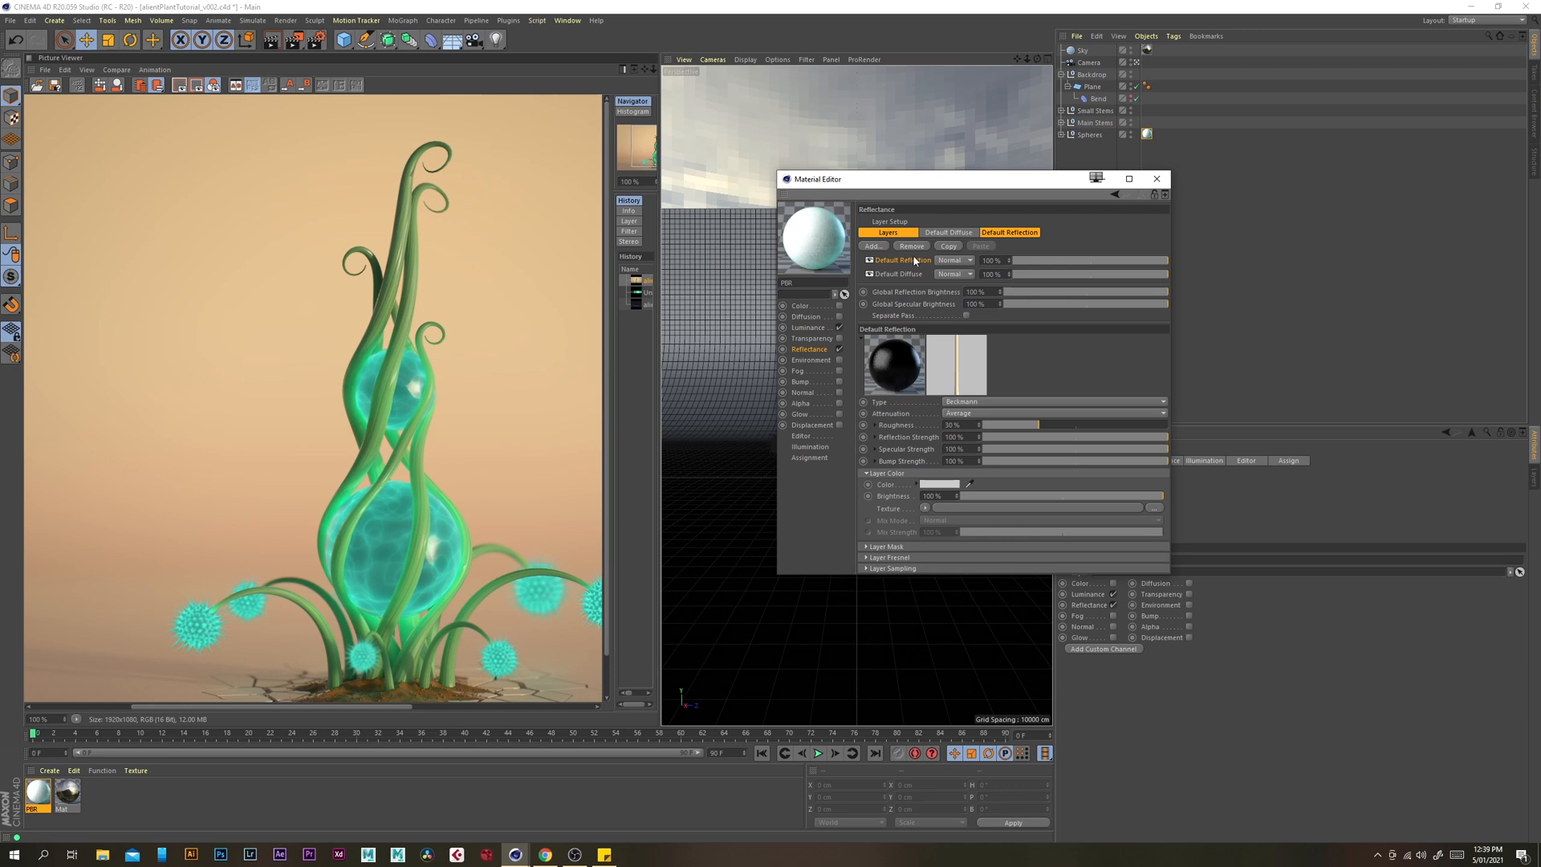
pyautogui.press('Delete')
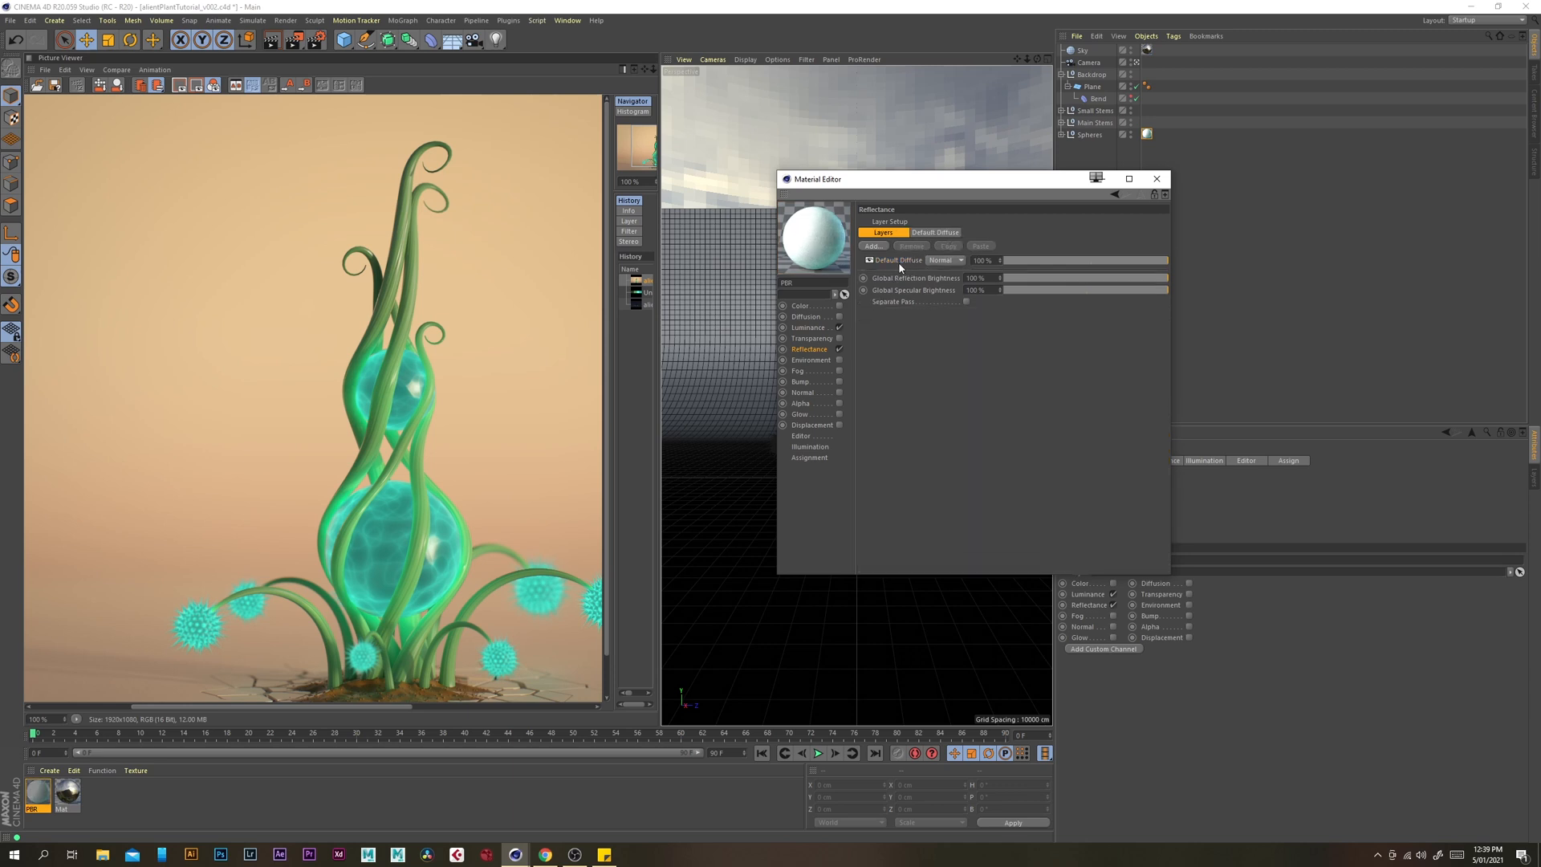
pyautogui.click(900, 263)
pyautogui.press('Delete')
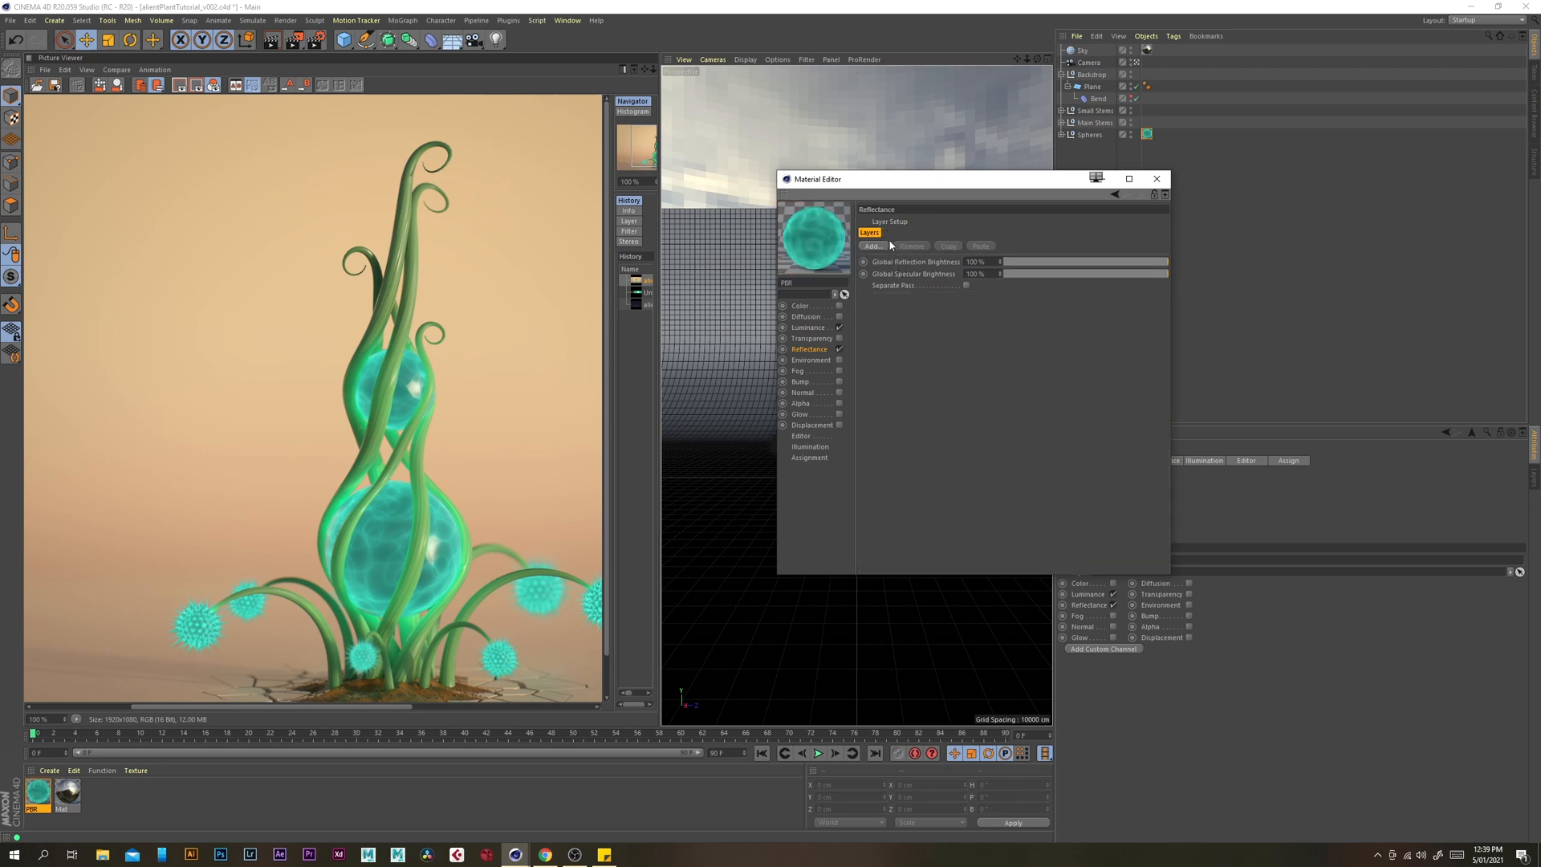
pyautogui.click(873, 245)
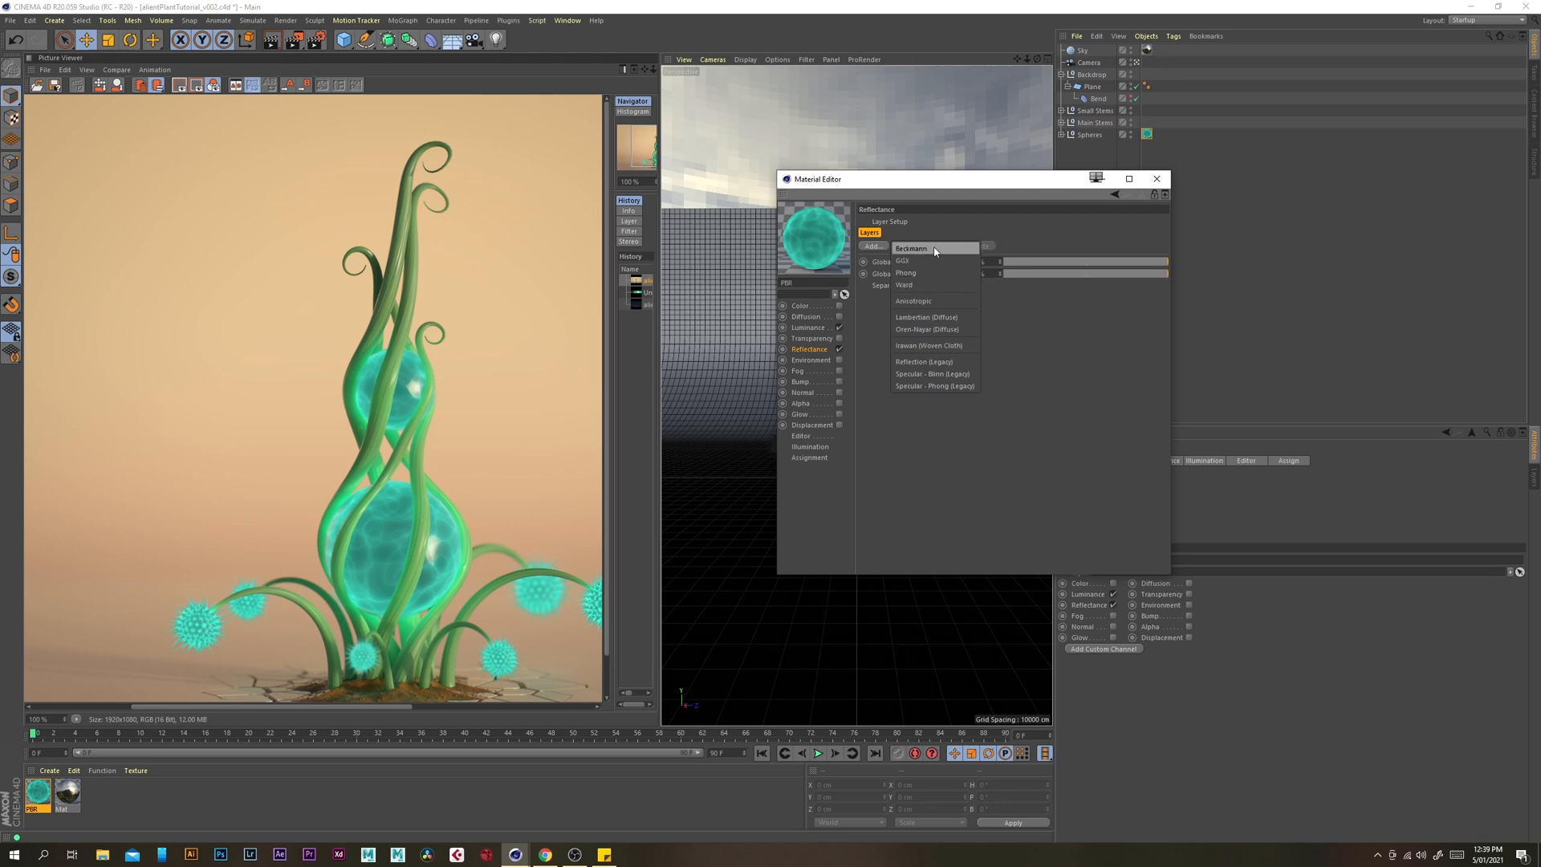
pyautogui.click(921, 250)
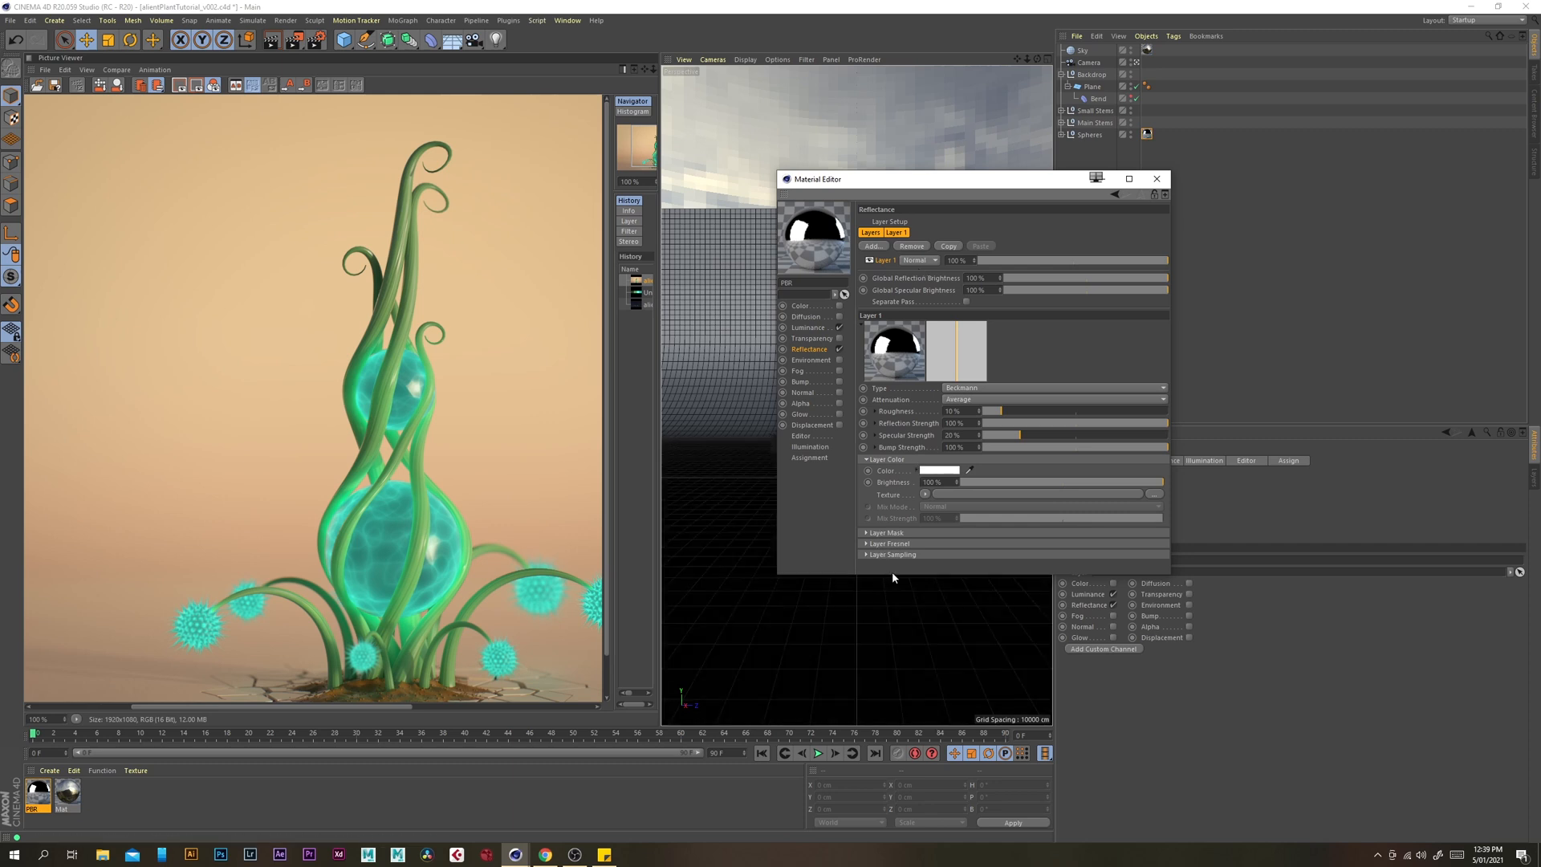
# Set the Beckmann layer's Fresnel to Dielectric with the Oil (Vegetable) preset
pyautogui.moveTo(894, 577); pyautogui.dragTo(894, 710)
pyautogui.click(867, 544)
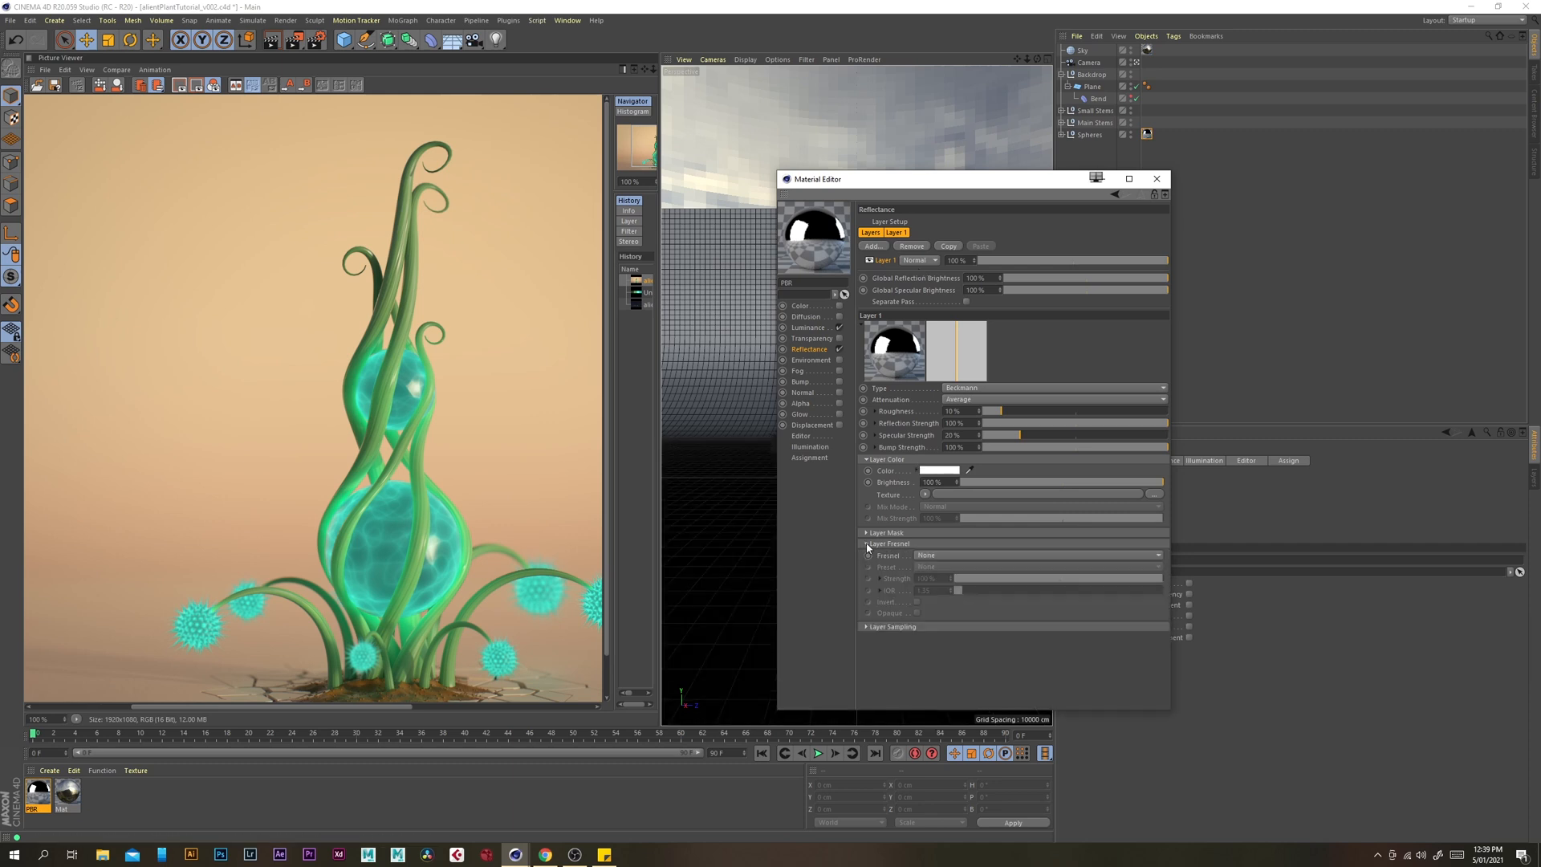
pyautogui.click(933, 556)
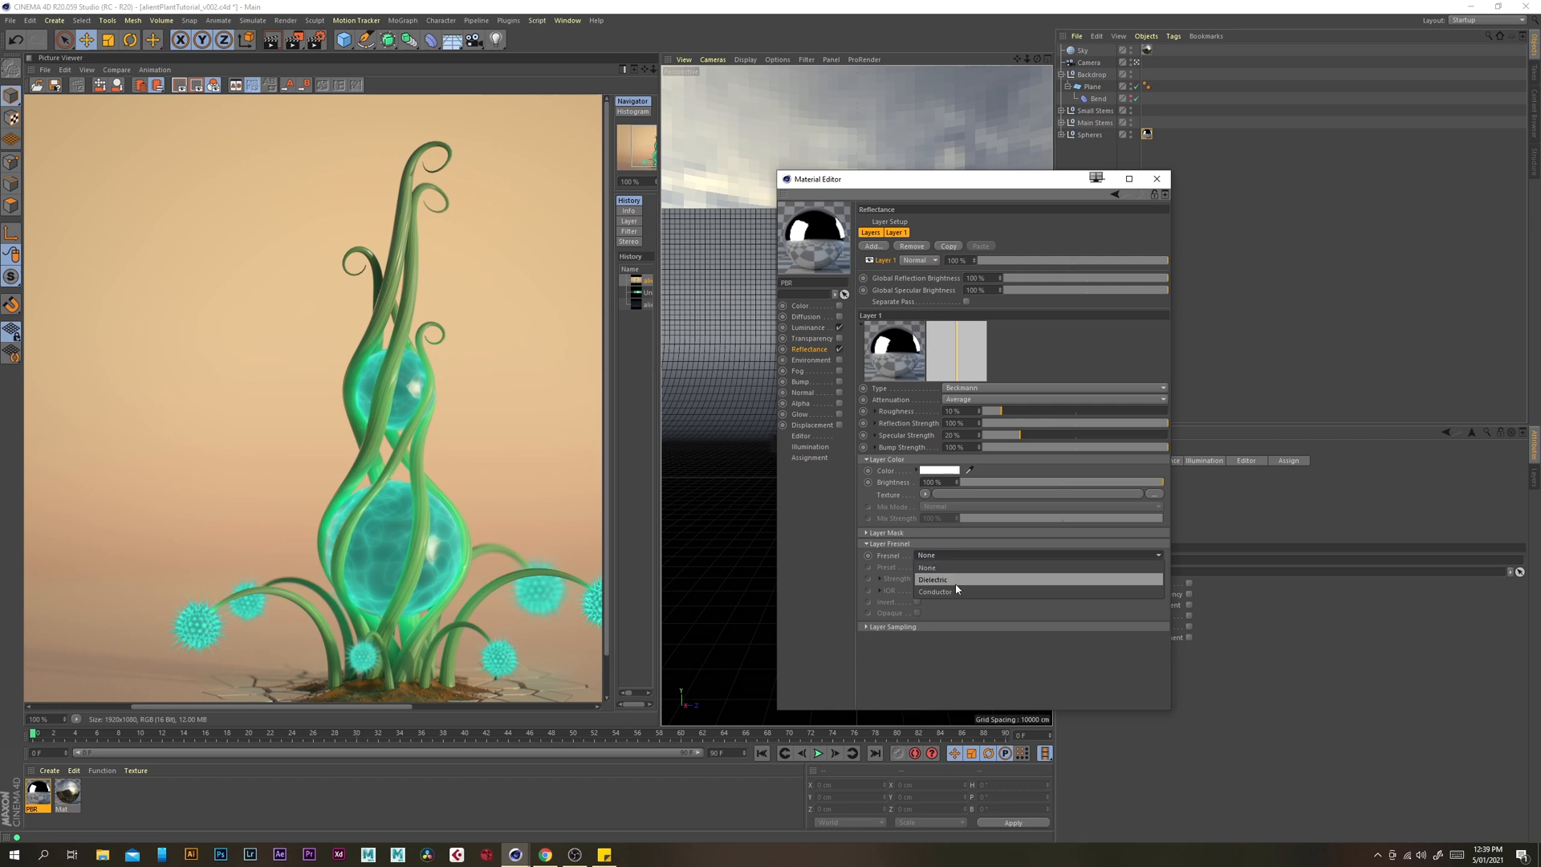
pyautogui.click(956, 581)
pyautogui.click(955, 566)
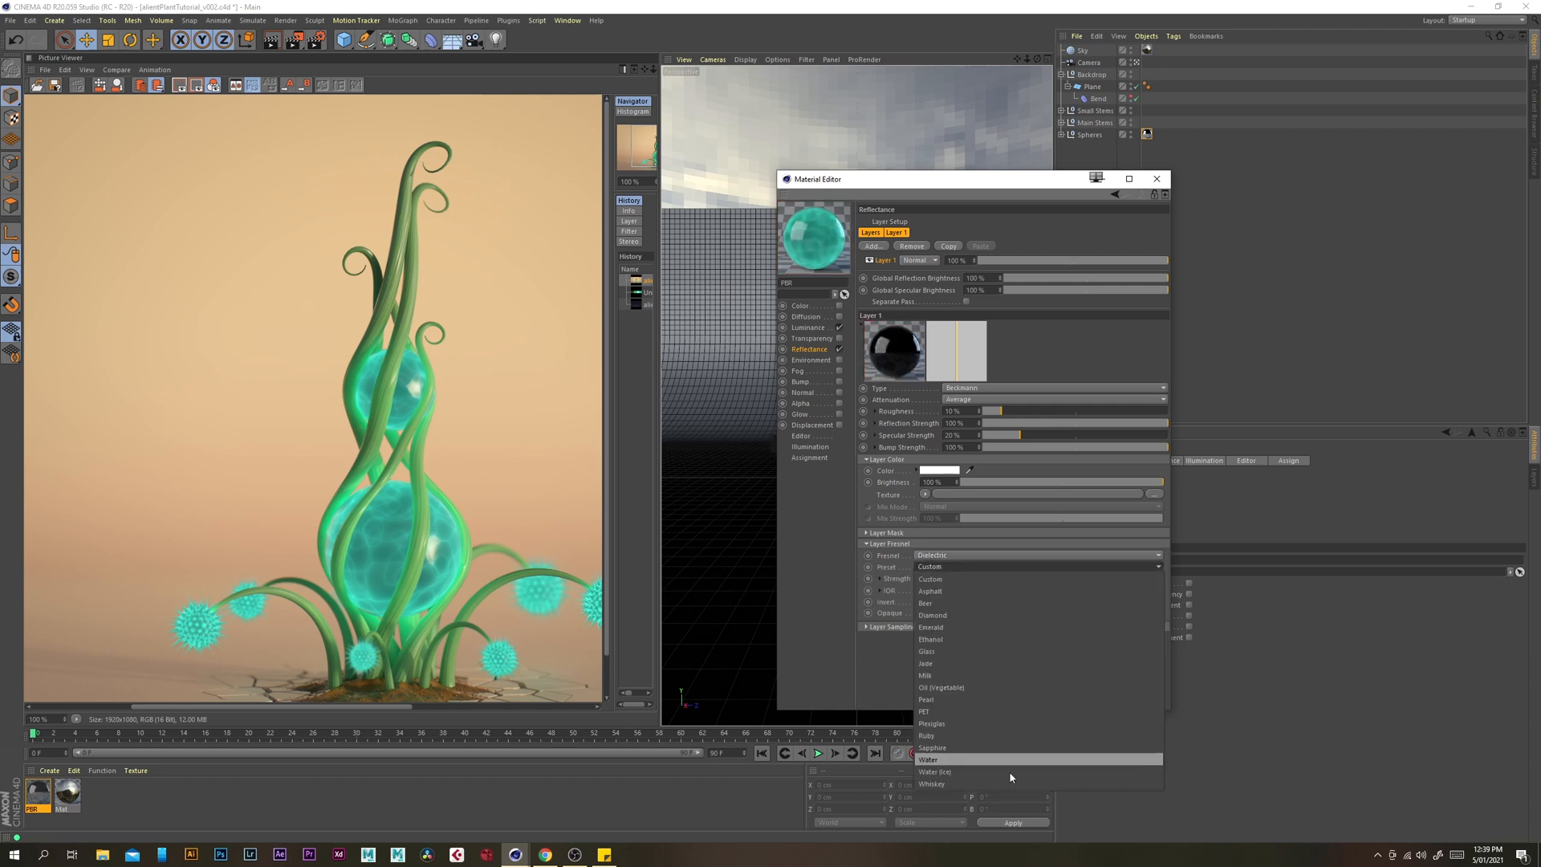
pyautogui.click(951, 689)
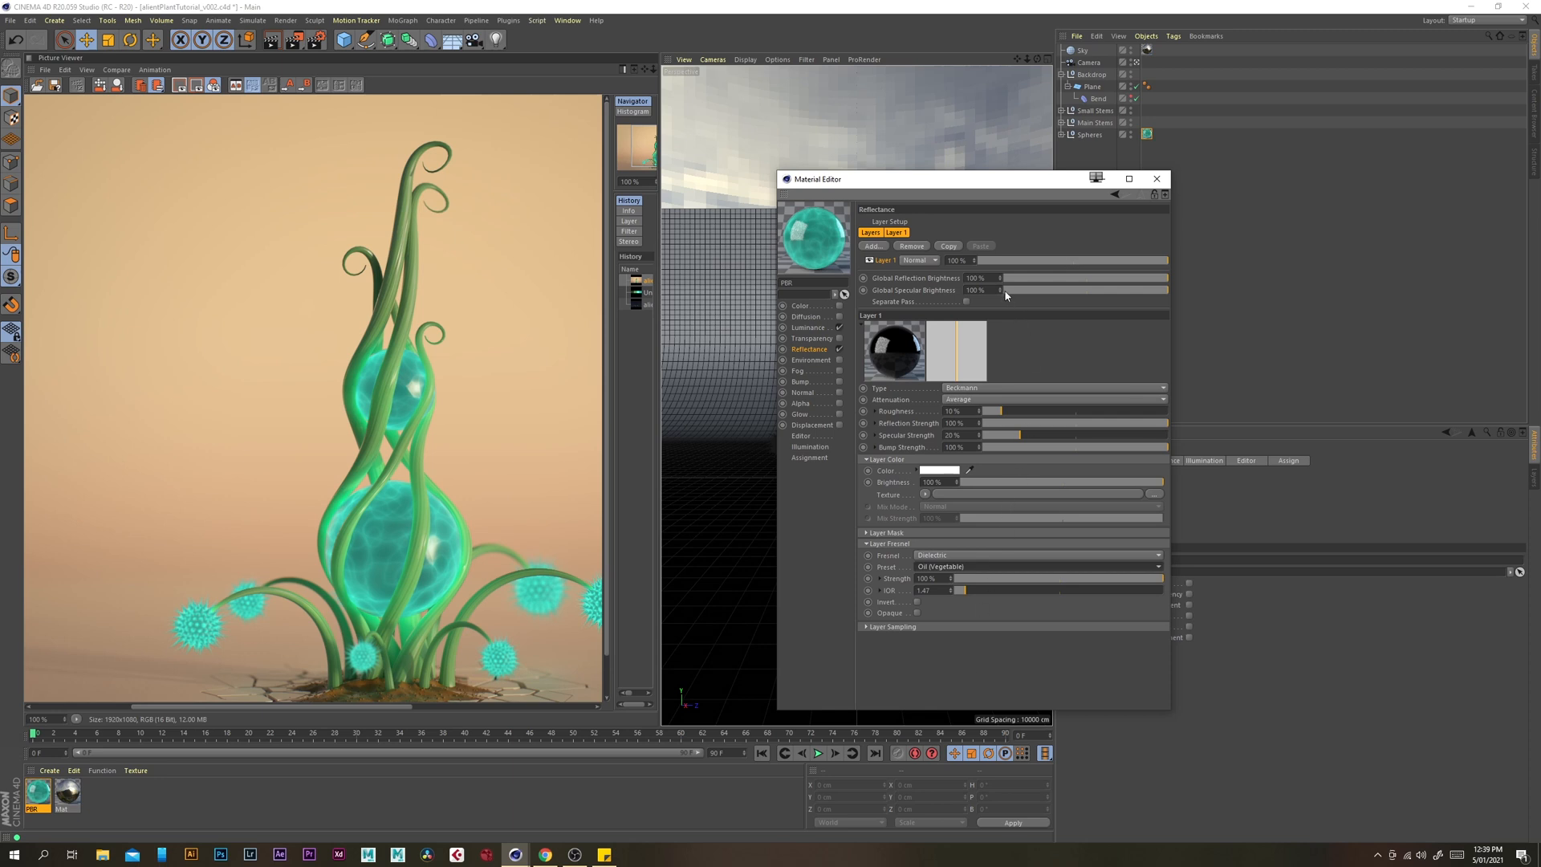
# Expand the Beckmann layer's roughness settings and set the roughness to 50%
pyautogui.click(875, 411)
pyautogui.write('80')
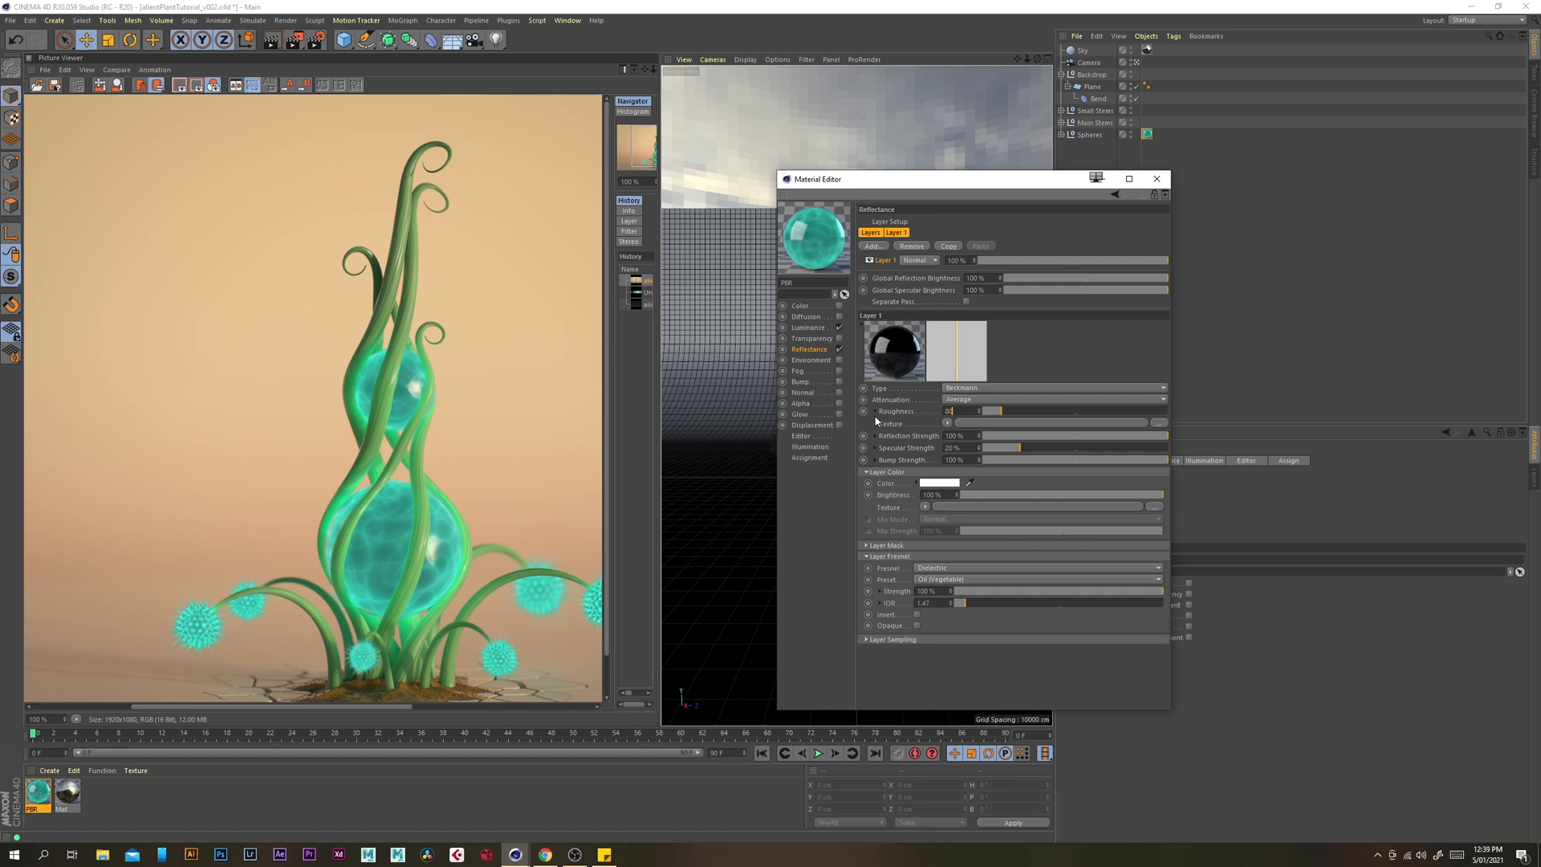
pyautogui.press('BackSpace')
pyautogui.write('0')
pyautogui.press('Return')
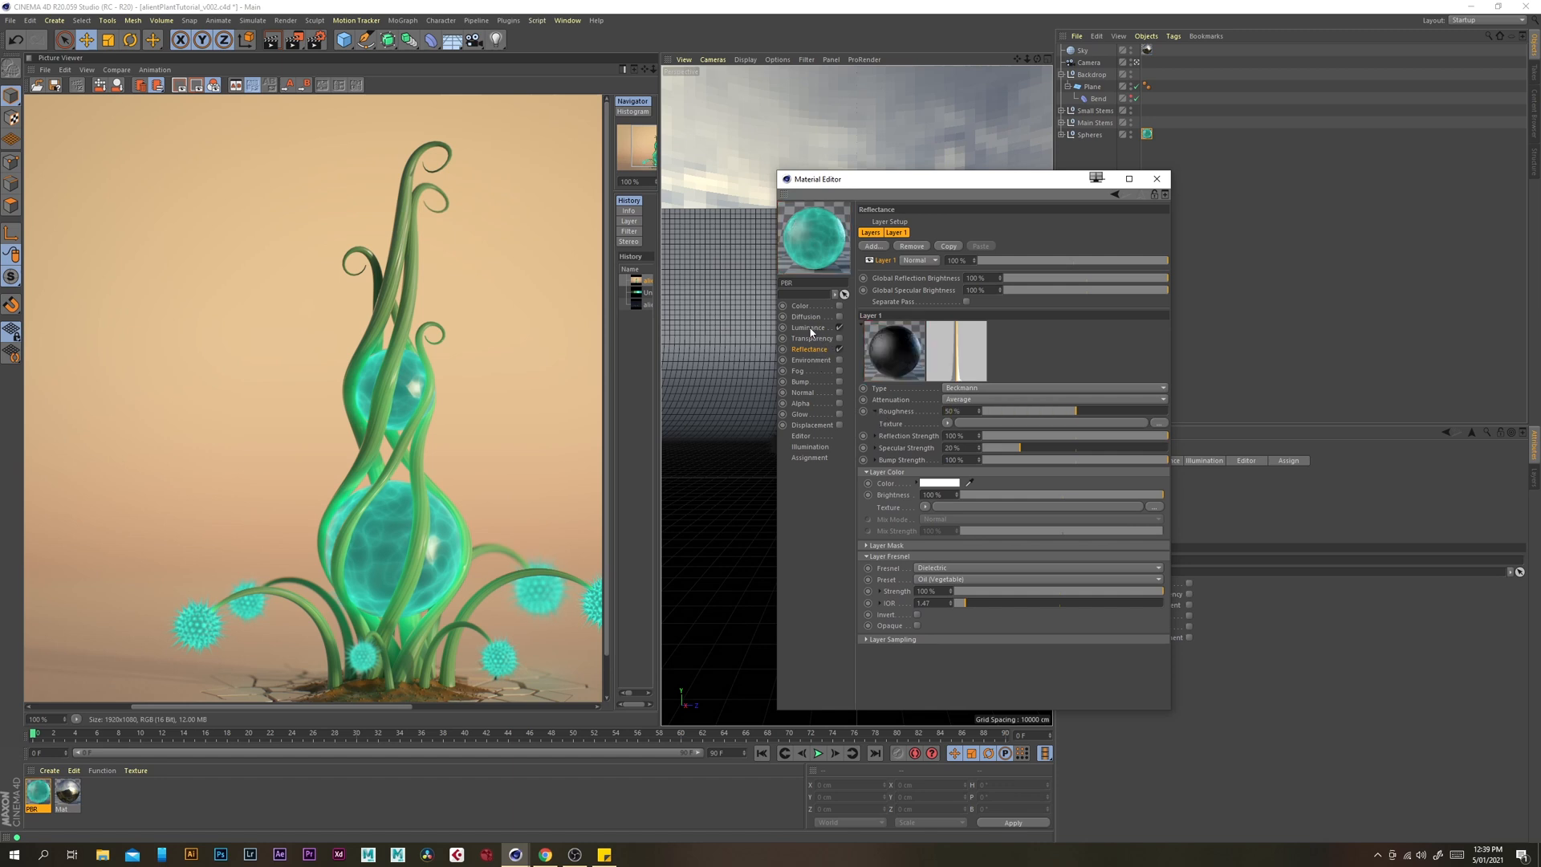
# Copy the Noise shader from the luminance Layer shader and paste it into the Beckmann layer's roughness texture
pyautogui.click(809, 327)
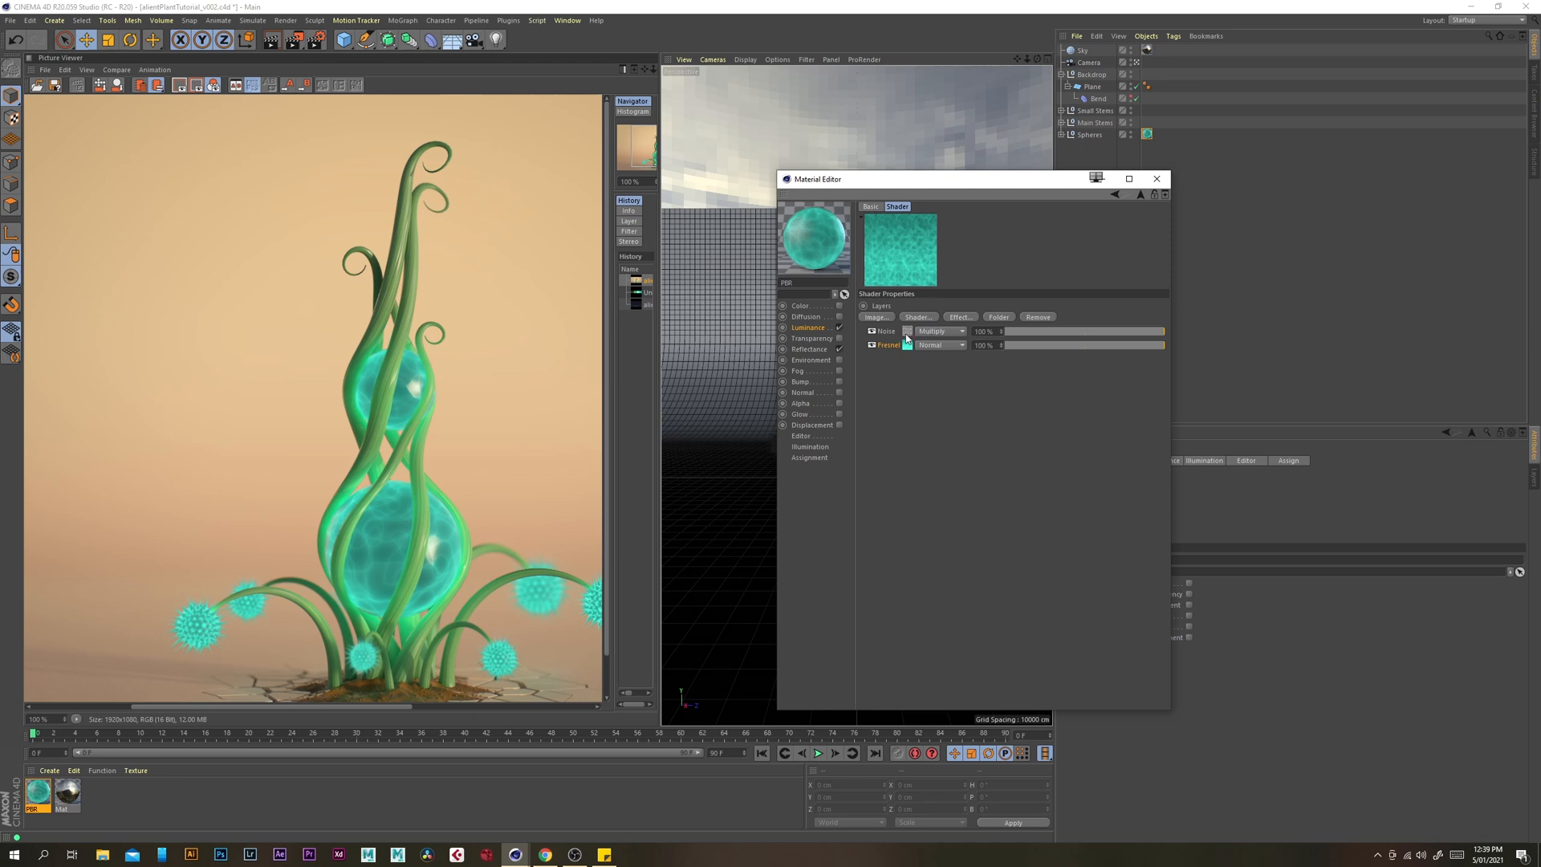
pyautogui.click(908, 332)
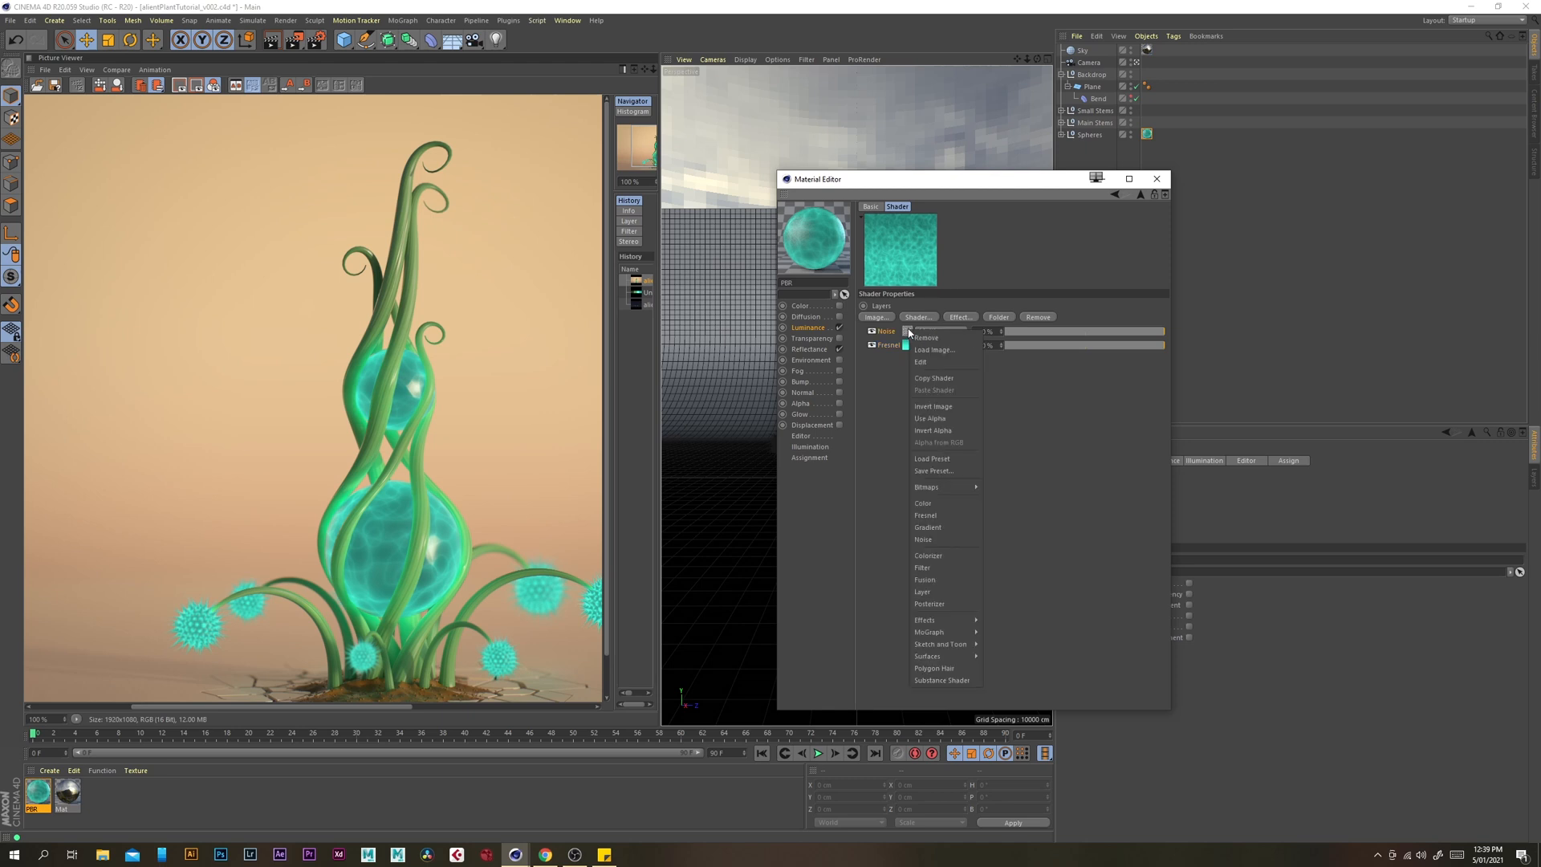
pyautogui.click(949, 406)
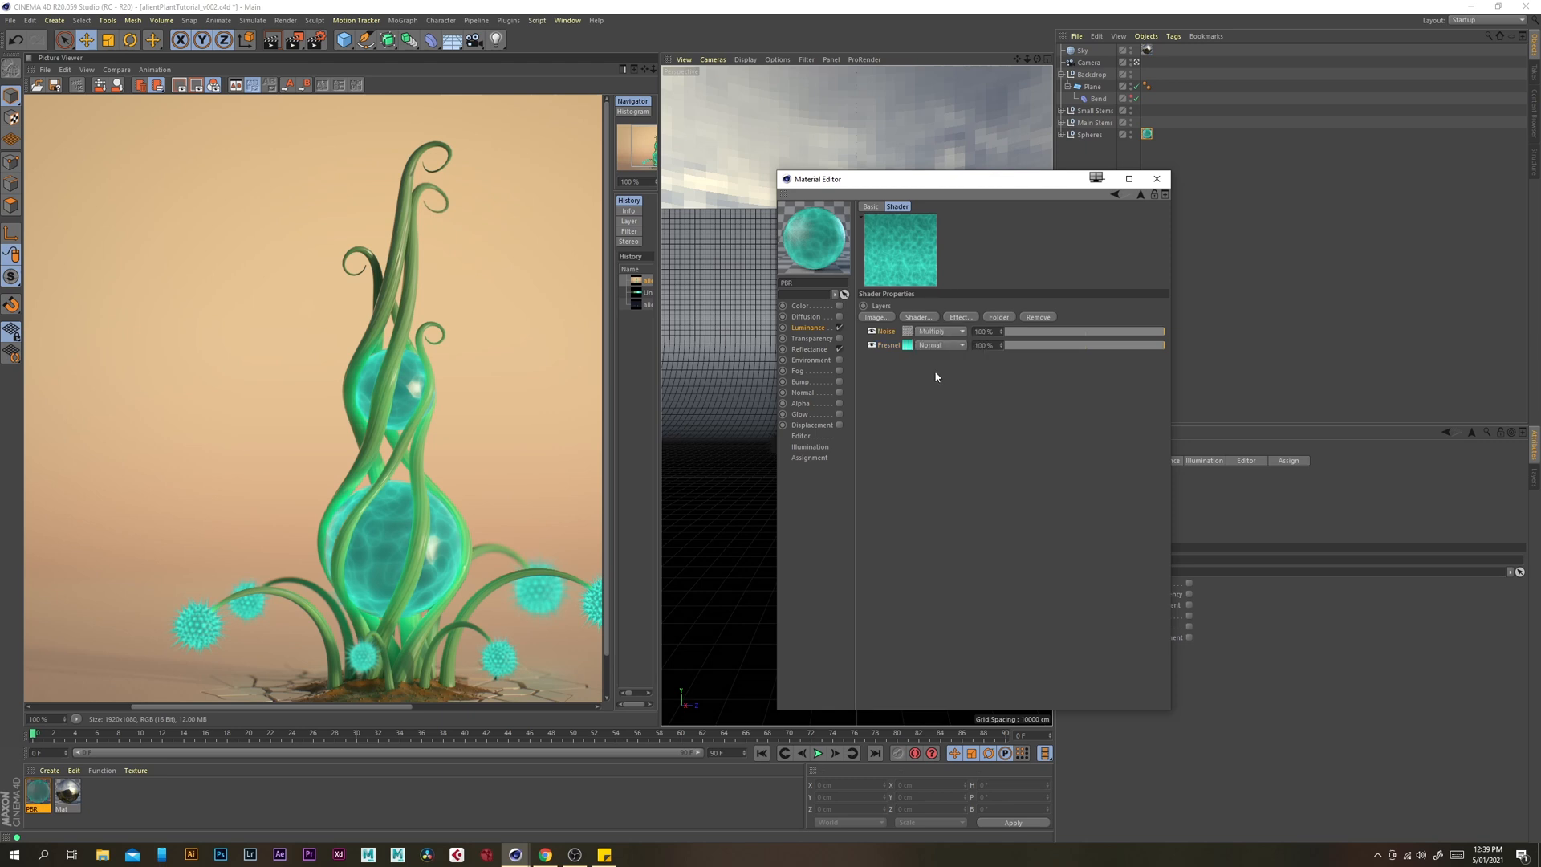
pyautogui.click(811, 349)
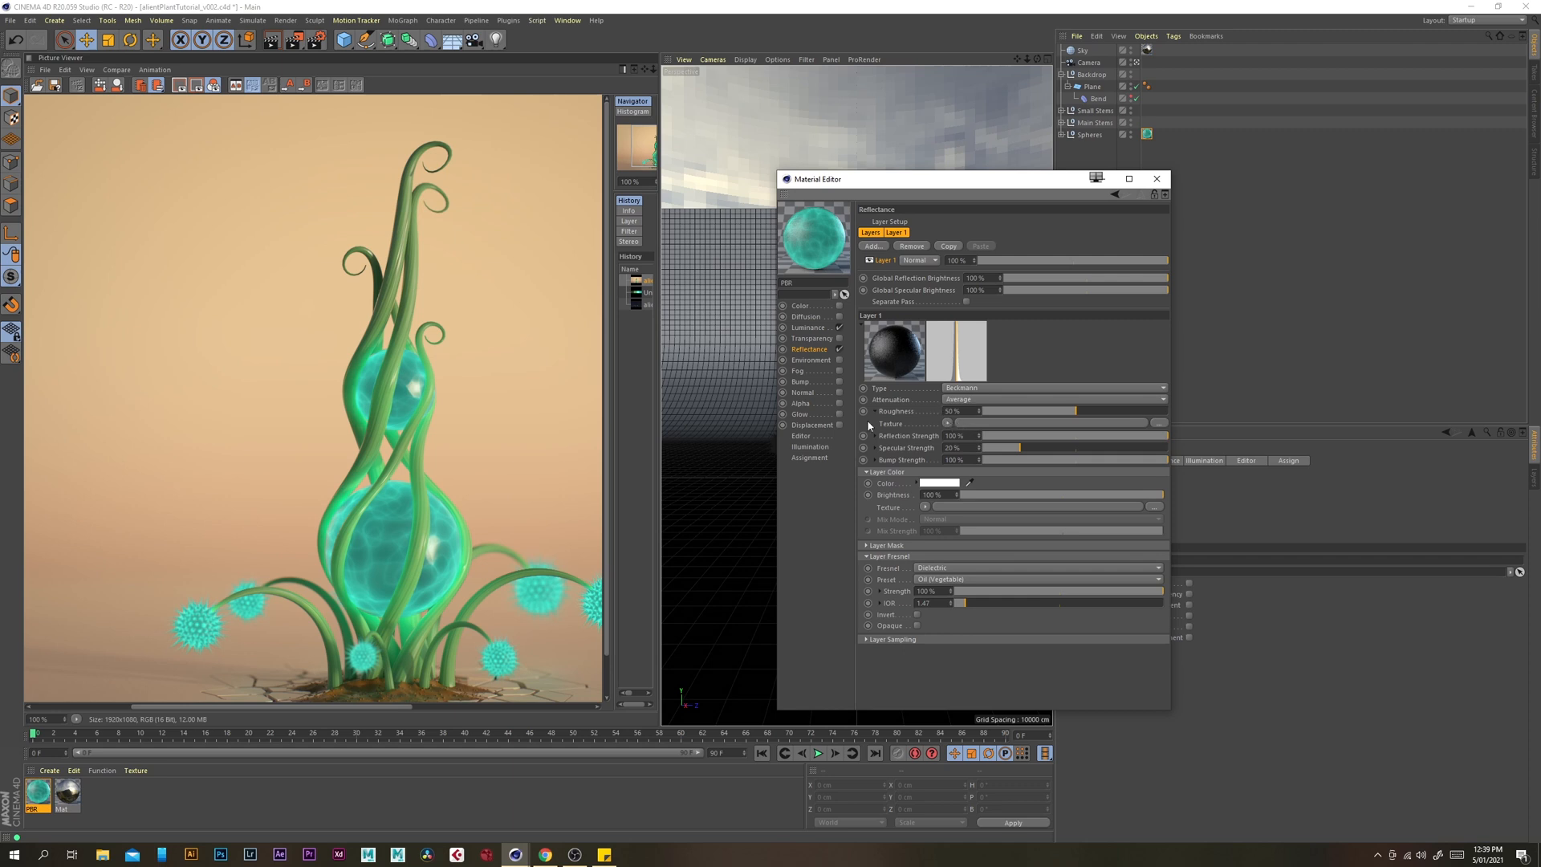
pyautogui.click(947, 423)
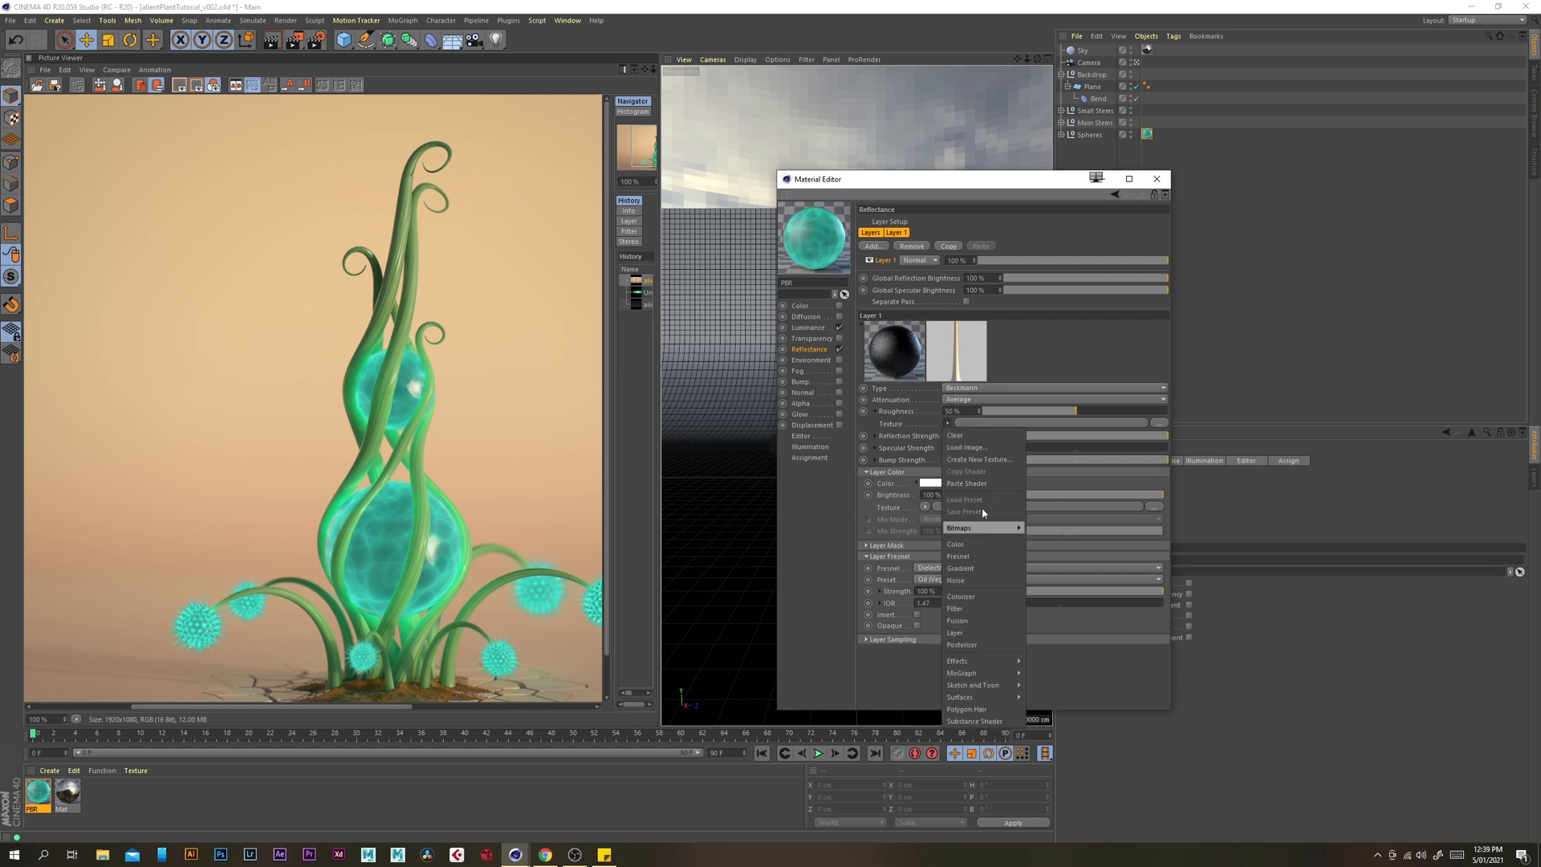
pyautogui.click(979, 486)
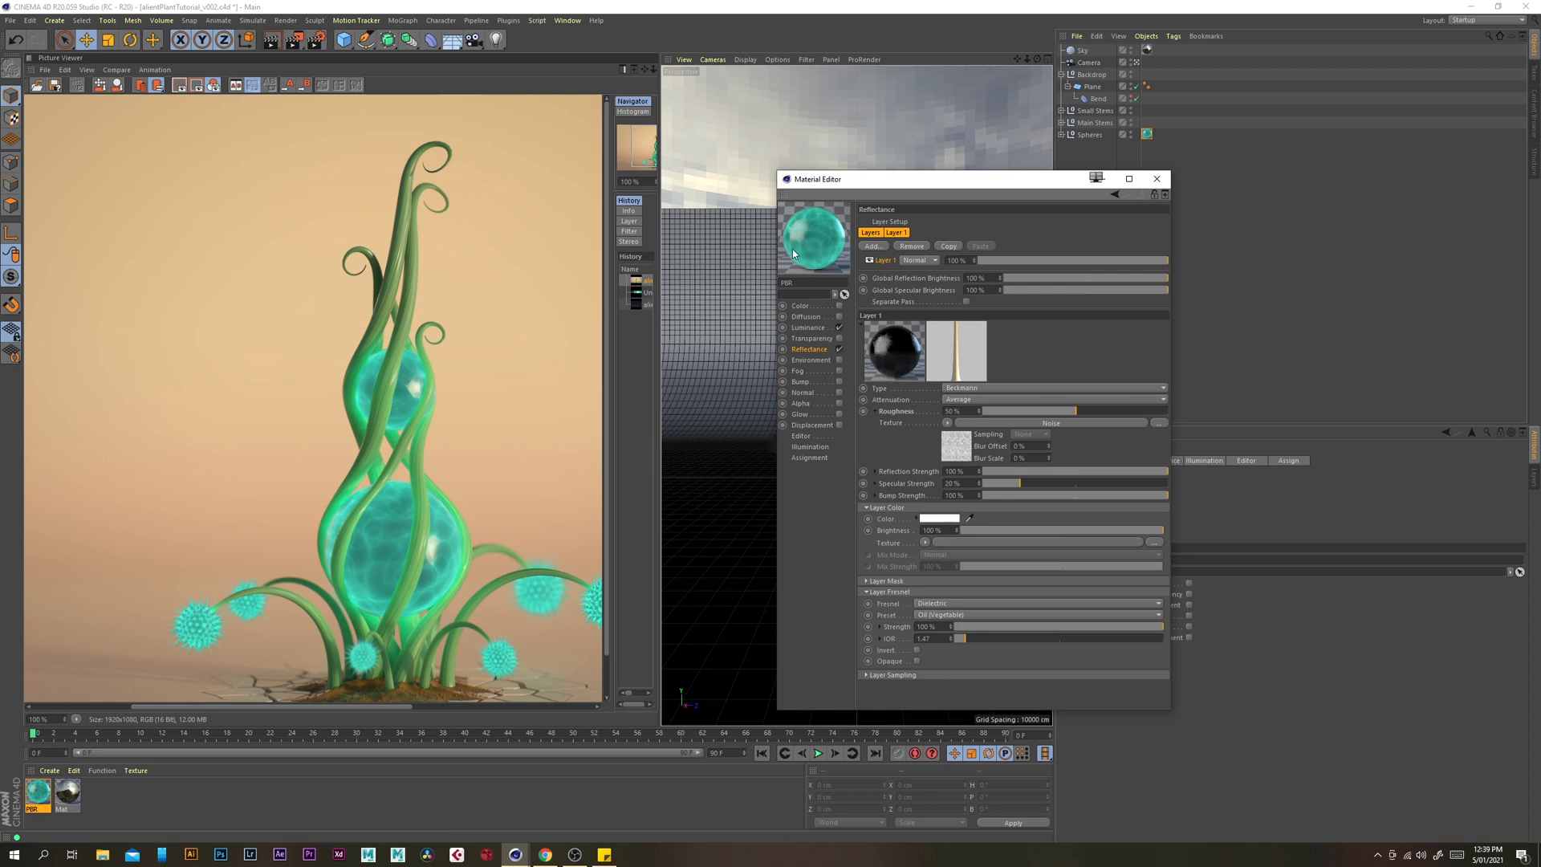
# Set the sphere material's Generate GI strength and saturation to 600% in its illumination settings, and close the material
pyautogui.click(822, 449)
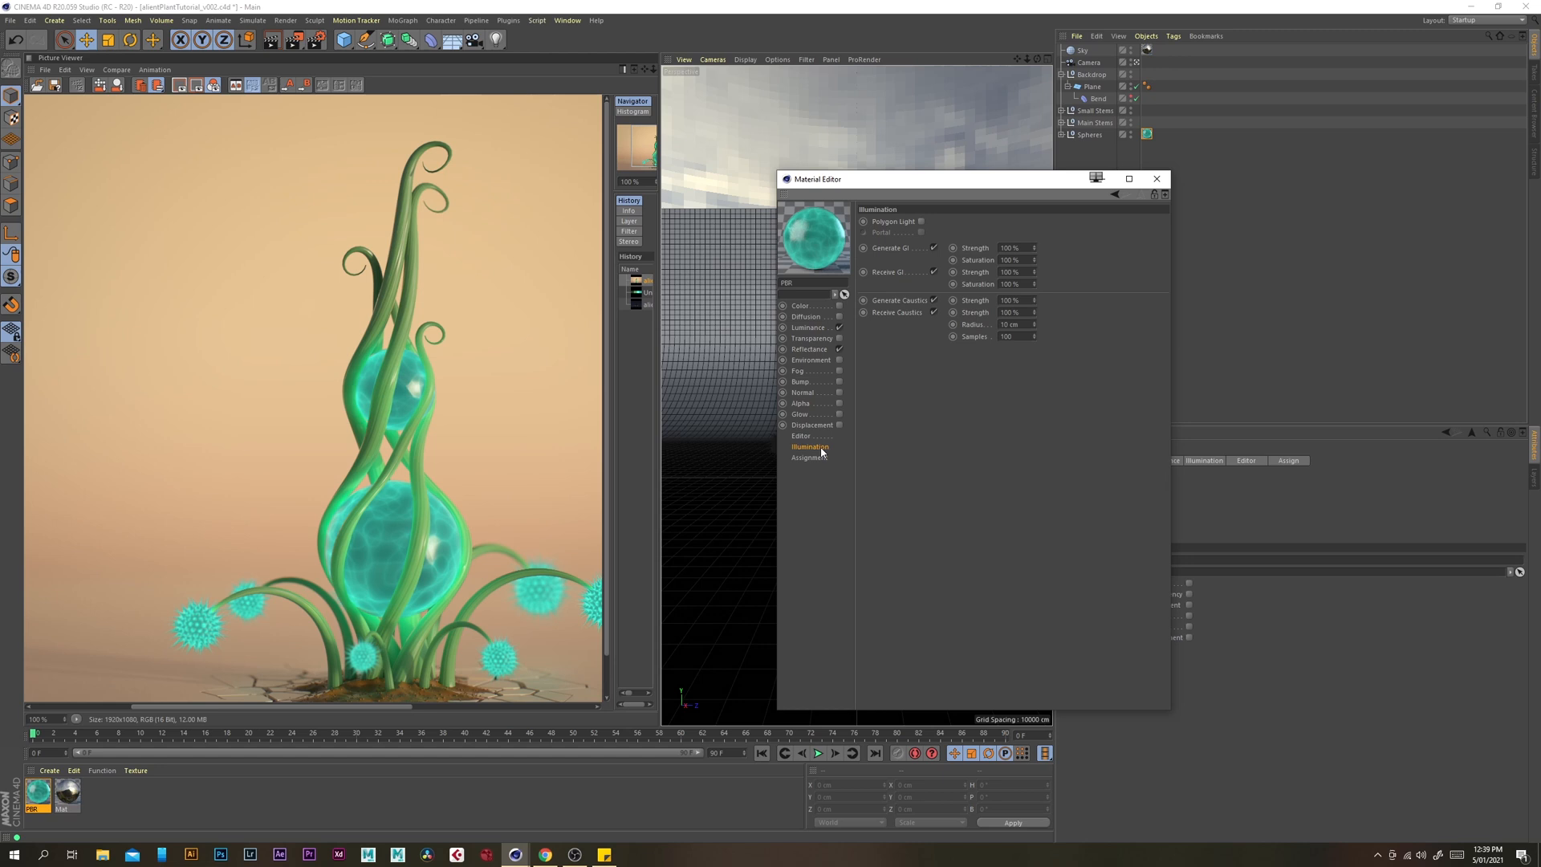
pyautogui.click(1024, 249)
pyautogui.write('600')
pyautogui.moveTo(1025, 260); pyautogui.dragTo(953, 252)
pyautogui.write('600')
pyautogui.press('Return')
pyautogui.click(809, 350)
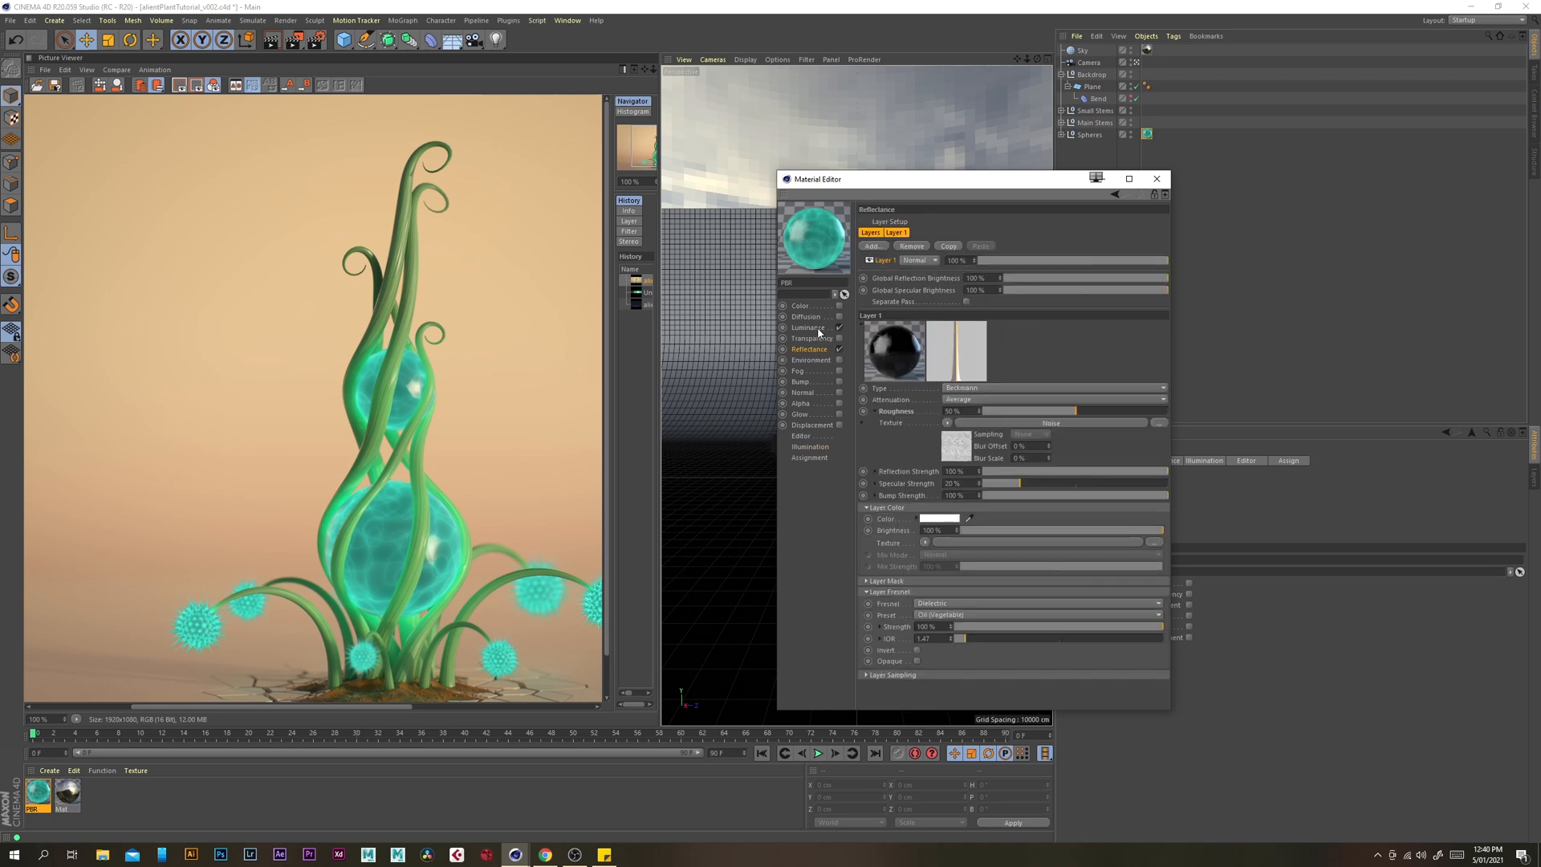
pyautogui.click(807, 327)
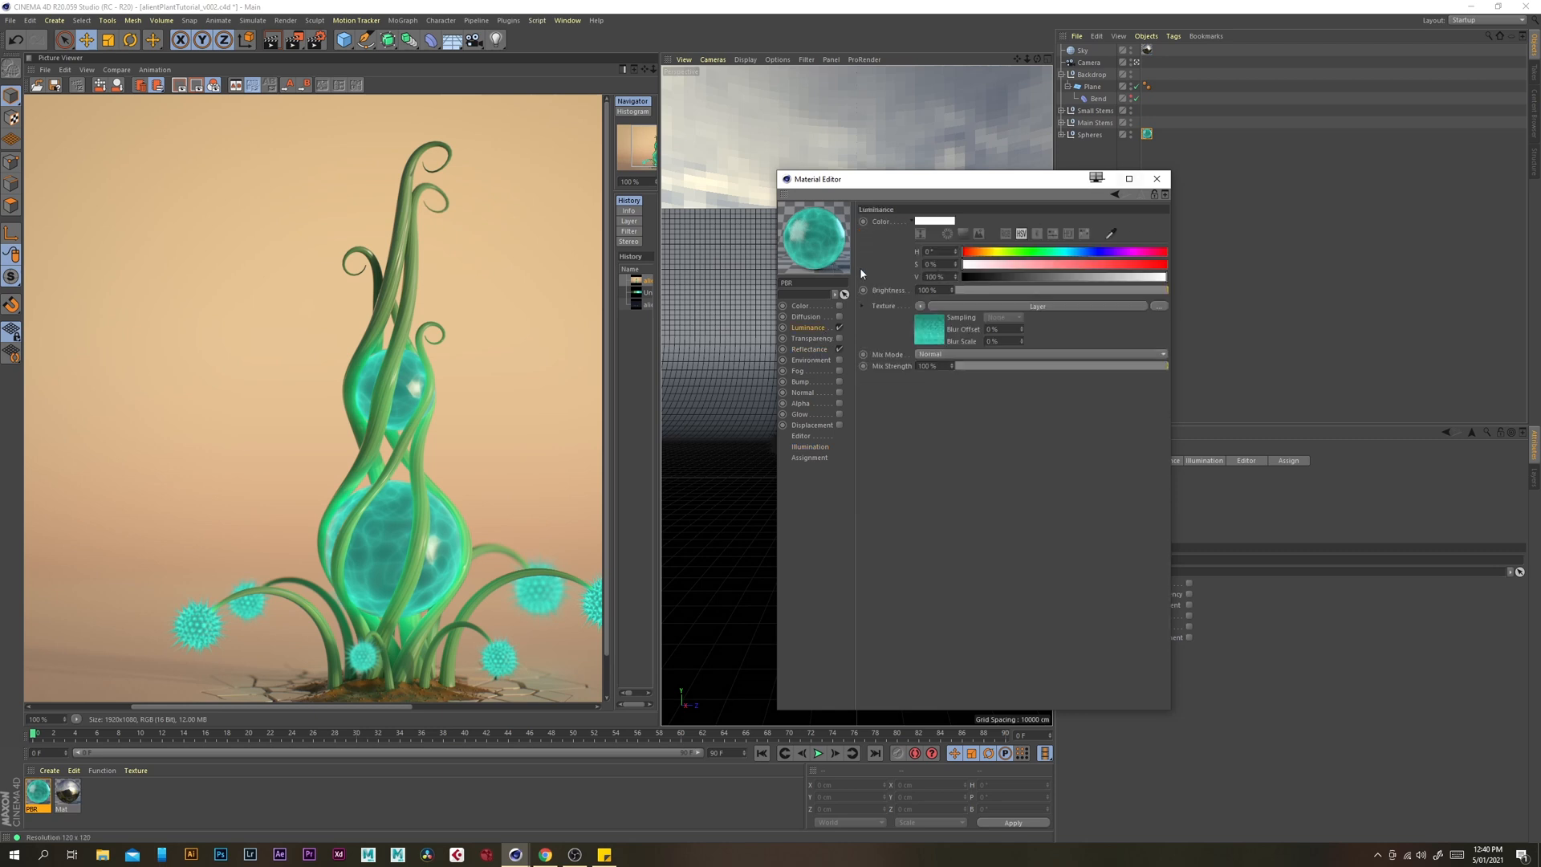
pyautogui.click(1156, 178)
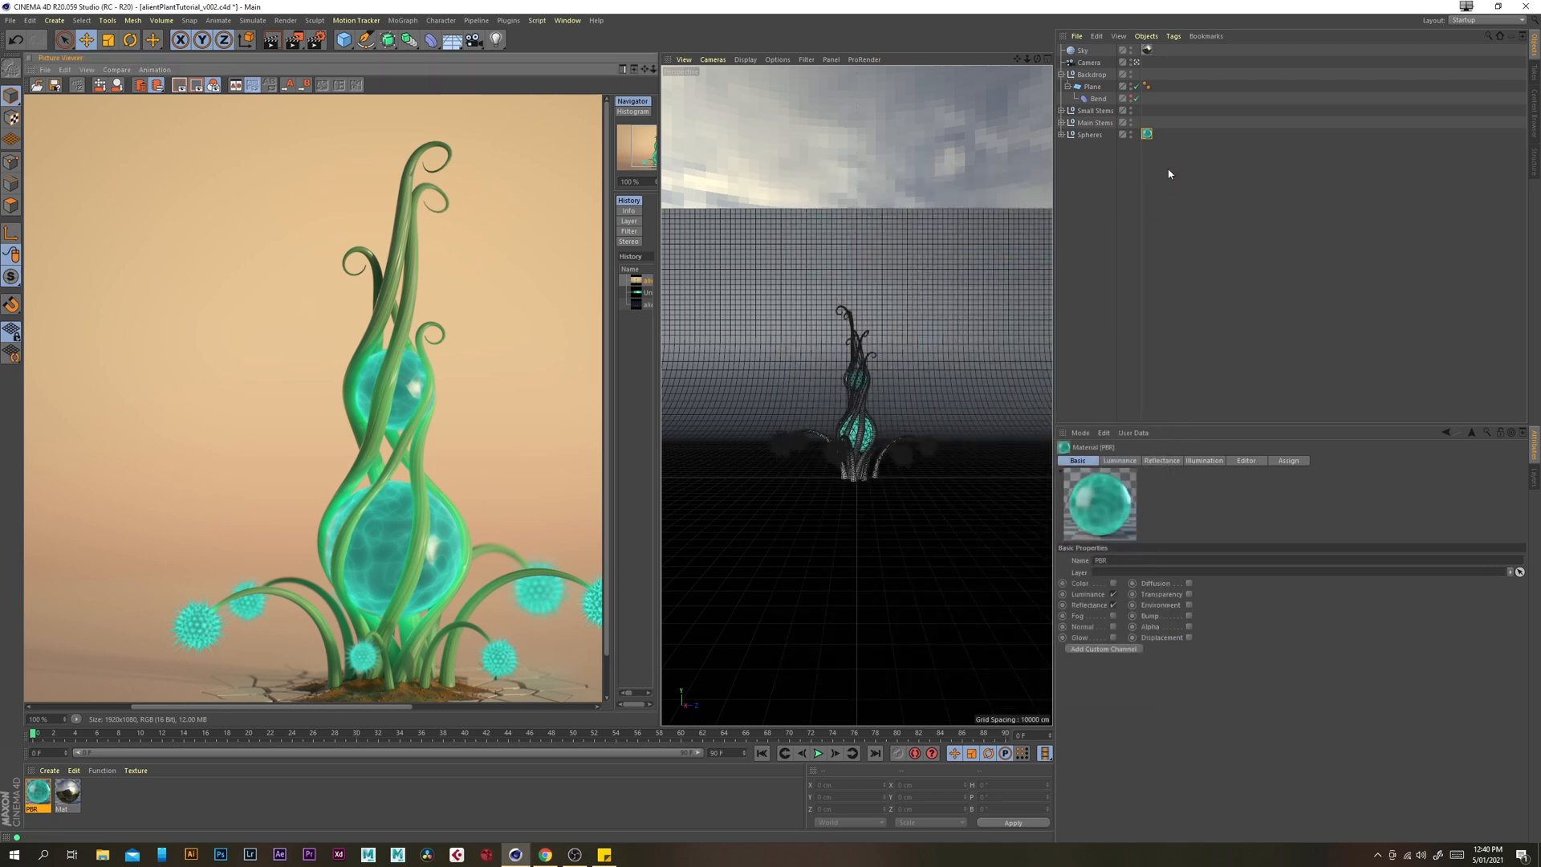
# Review Sphere.1's object properties in the Spheres group and toggle Render Perfect on Sphere
pyautogui.click(1062, 136)
pyautogui.click(1093, 147)
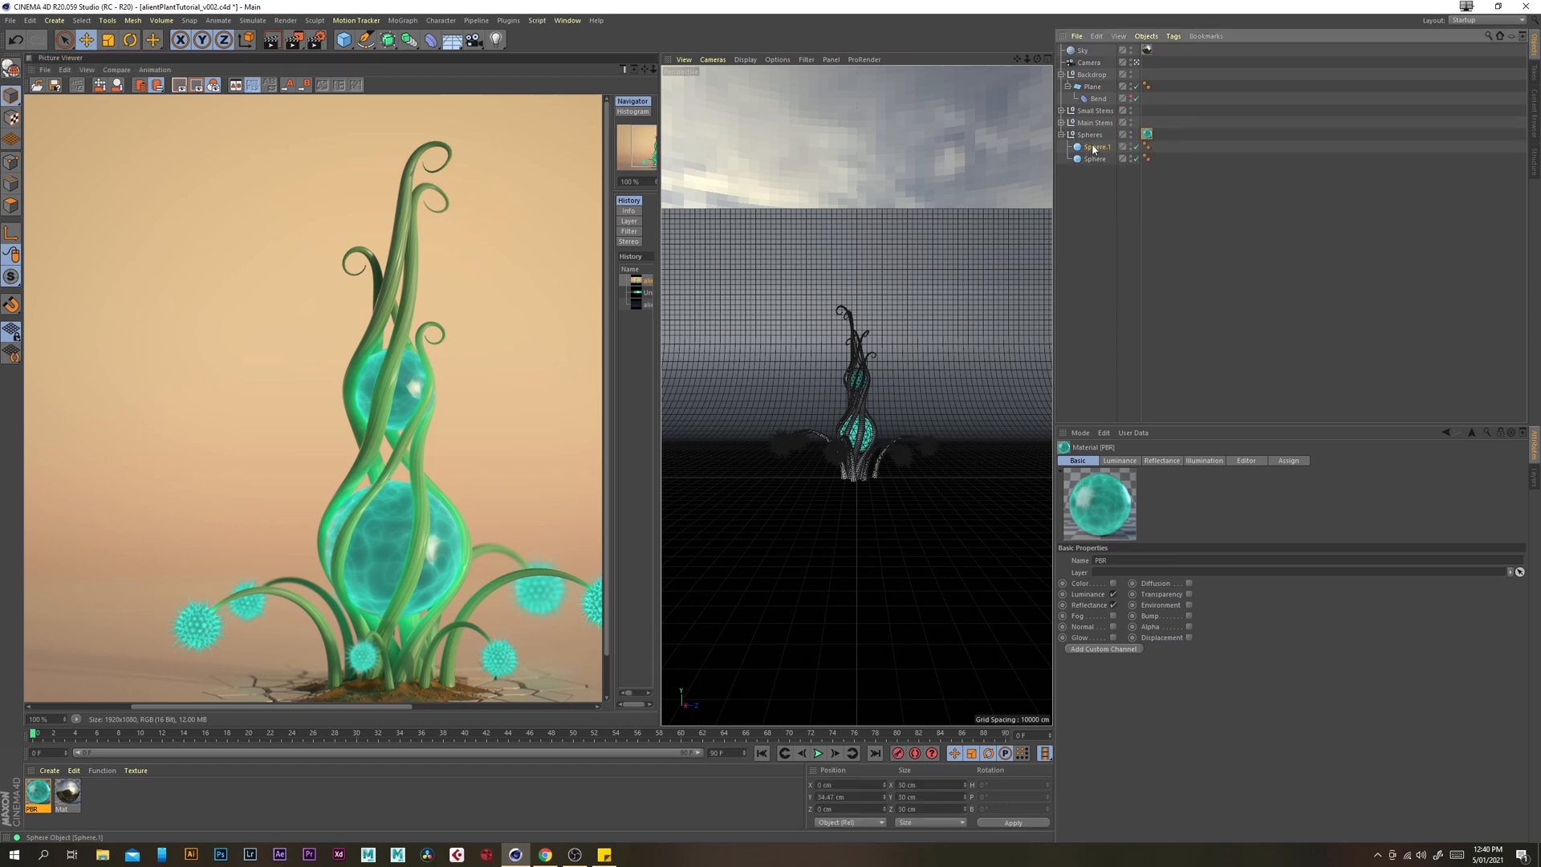
pyautogui.click(1126, 462)
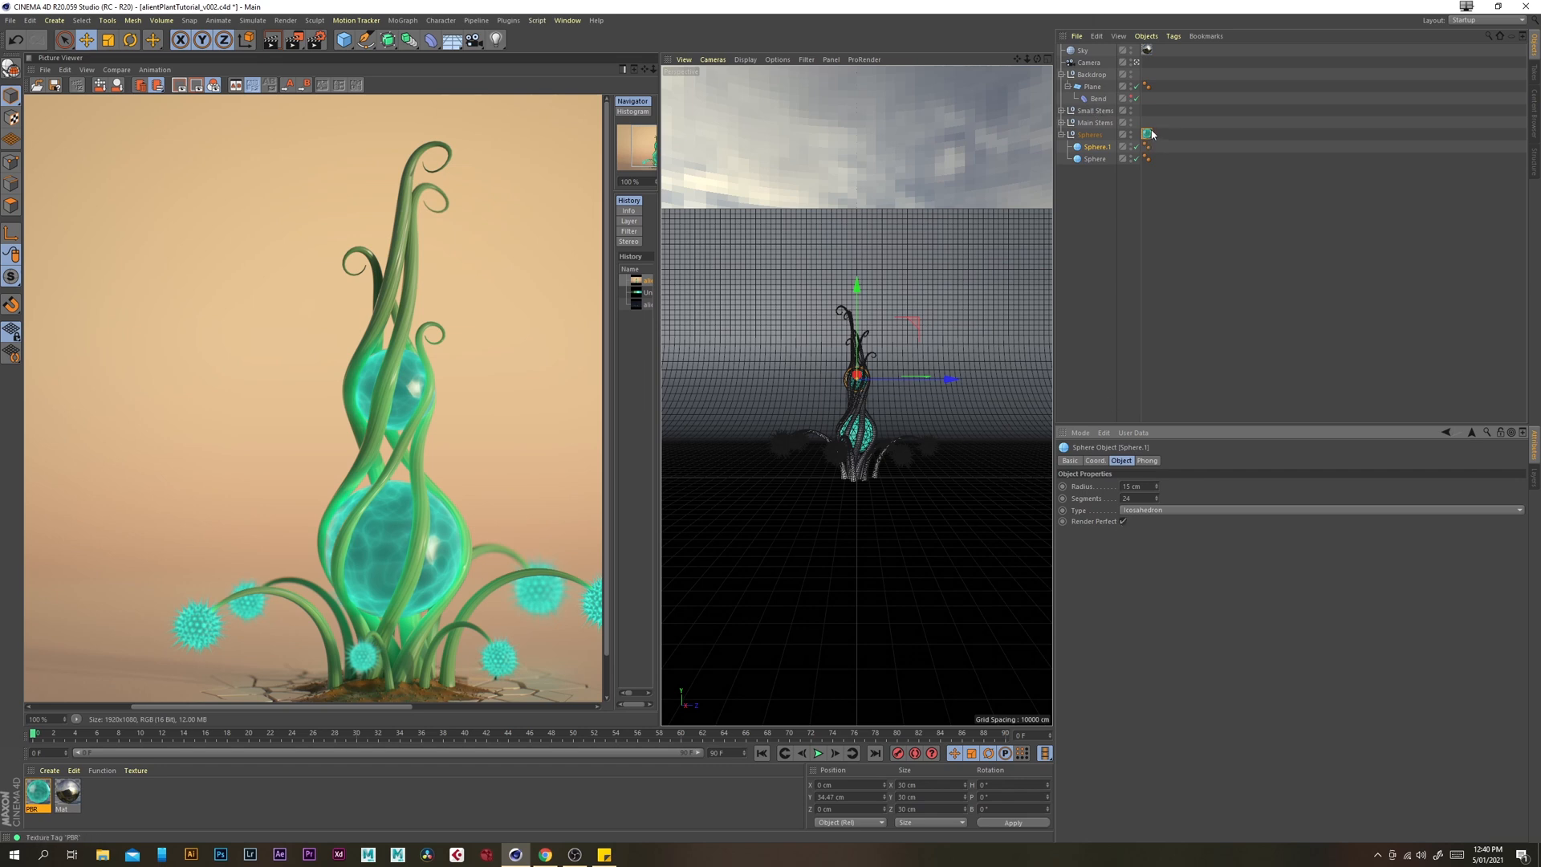
pyautogui.click(1095, 158)
pyautogui.click(1124, 523)
pyautogui.click(1105, 205)
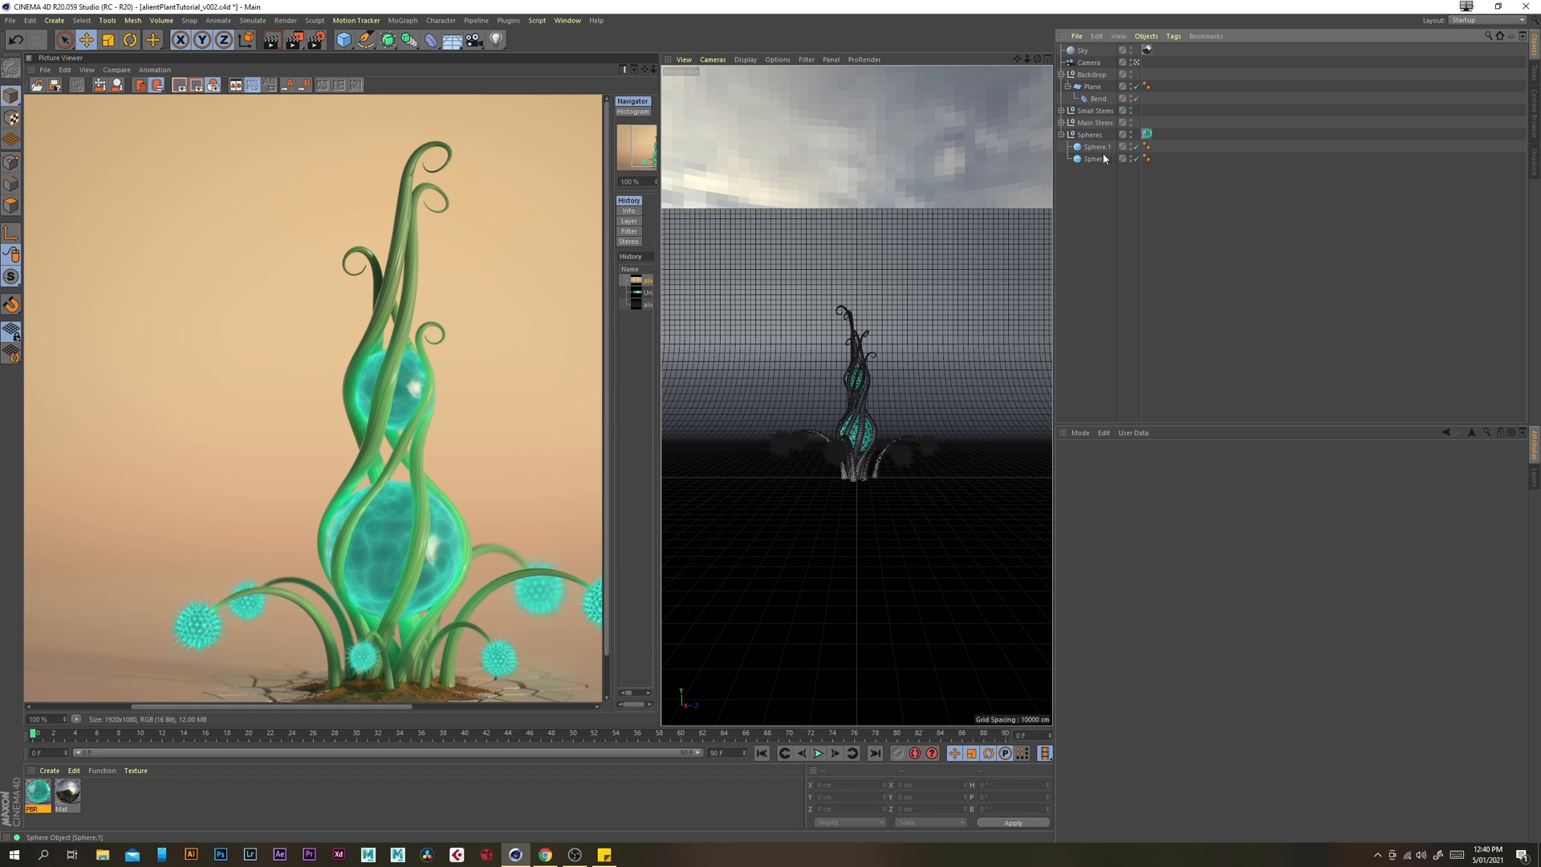
# Render the scene to the picture viewer and examine the glowing spheres between the stems
pyautogui.click(294, 42)
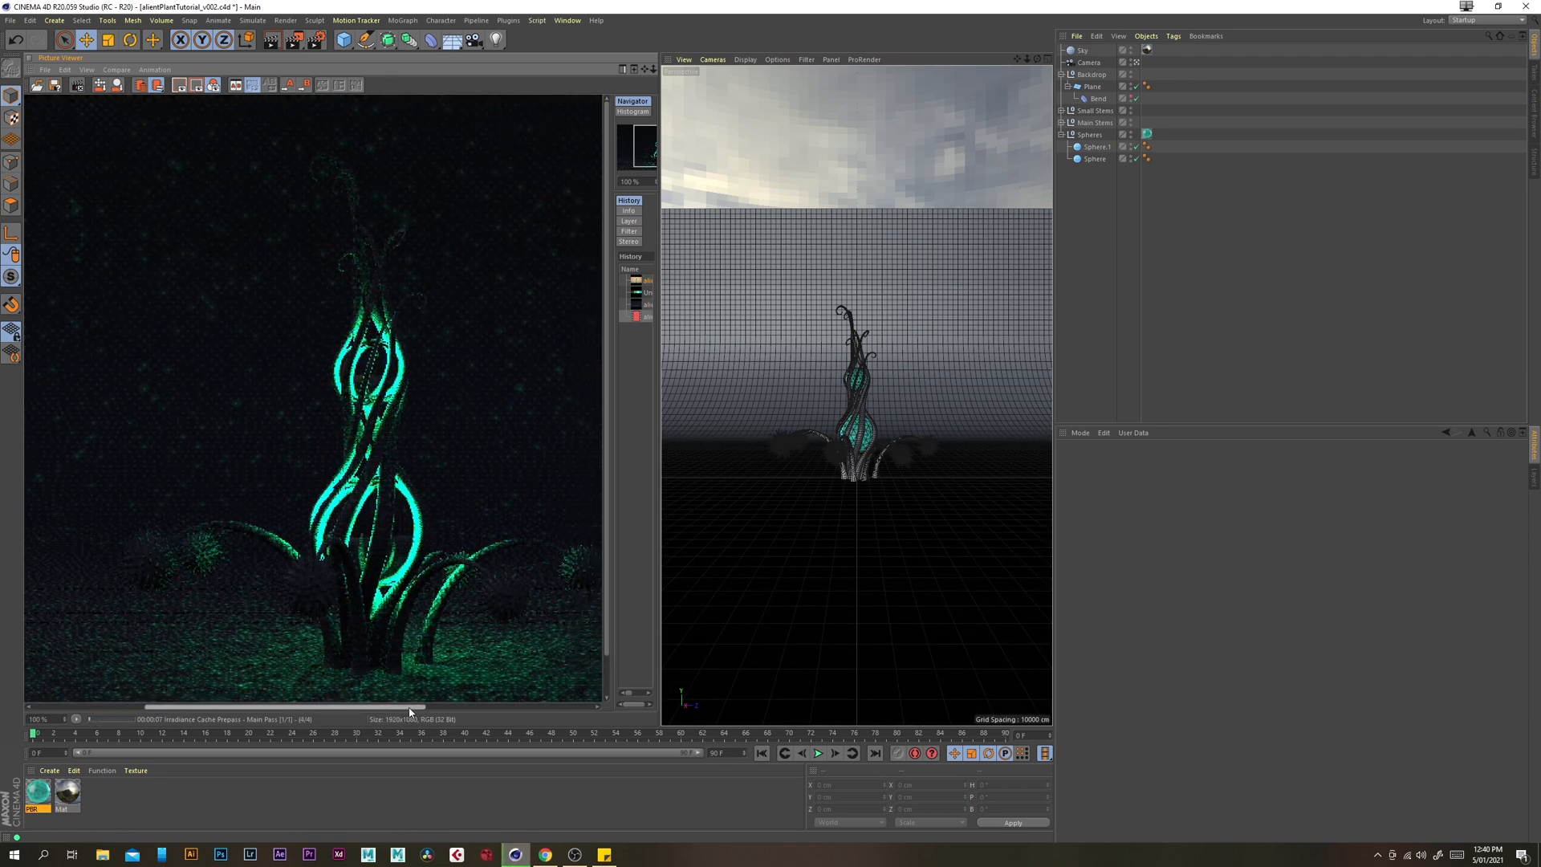
pyautogui.moveTo(409, 712); pyautogui.dragTo(423, 712)
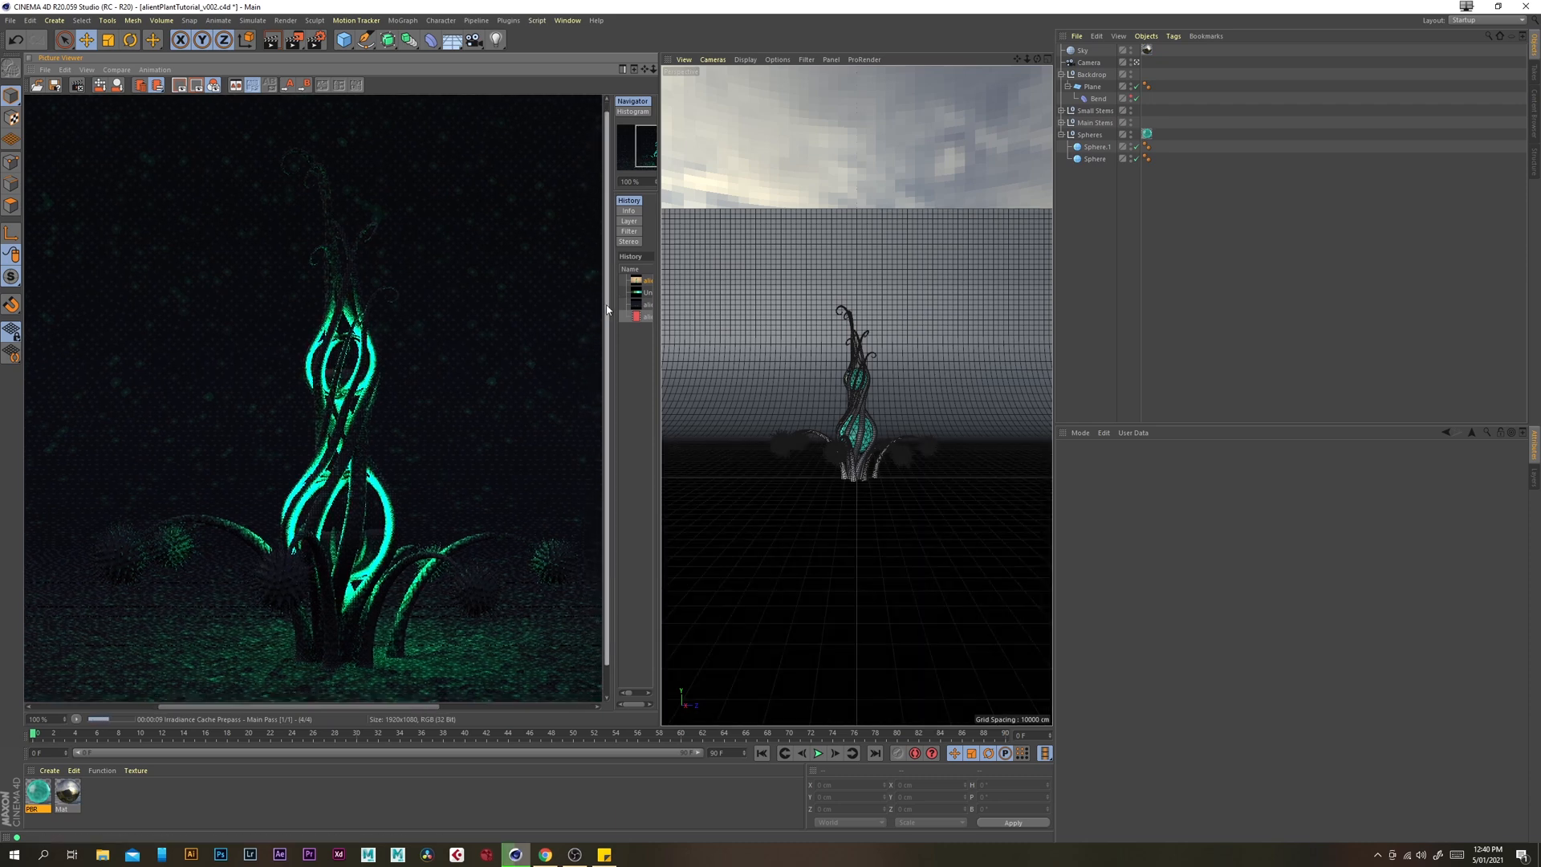
pyautogui.moveTo(607, 309); pyautogui.dragTo(608, 317)
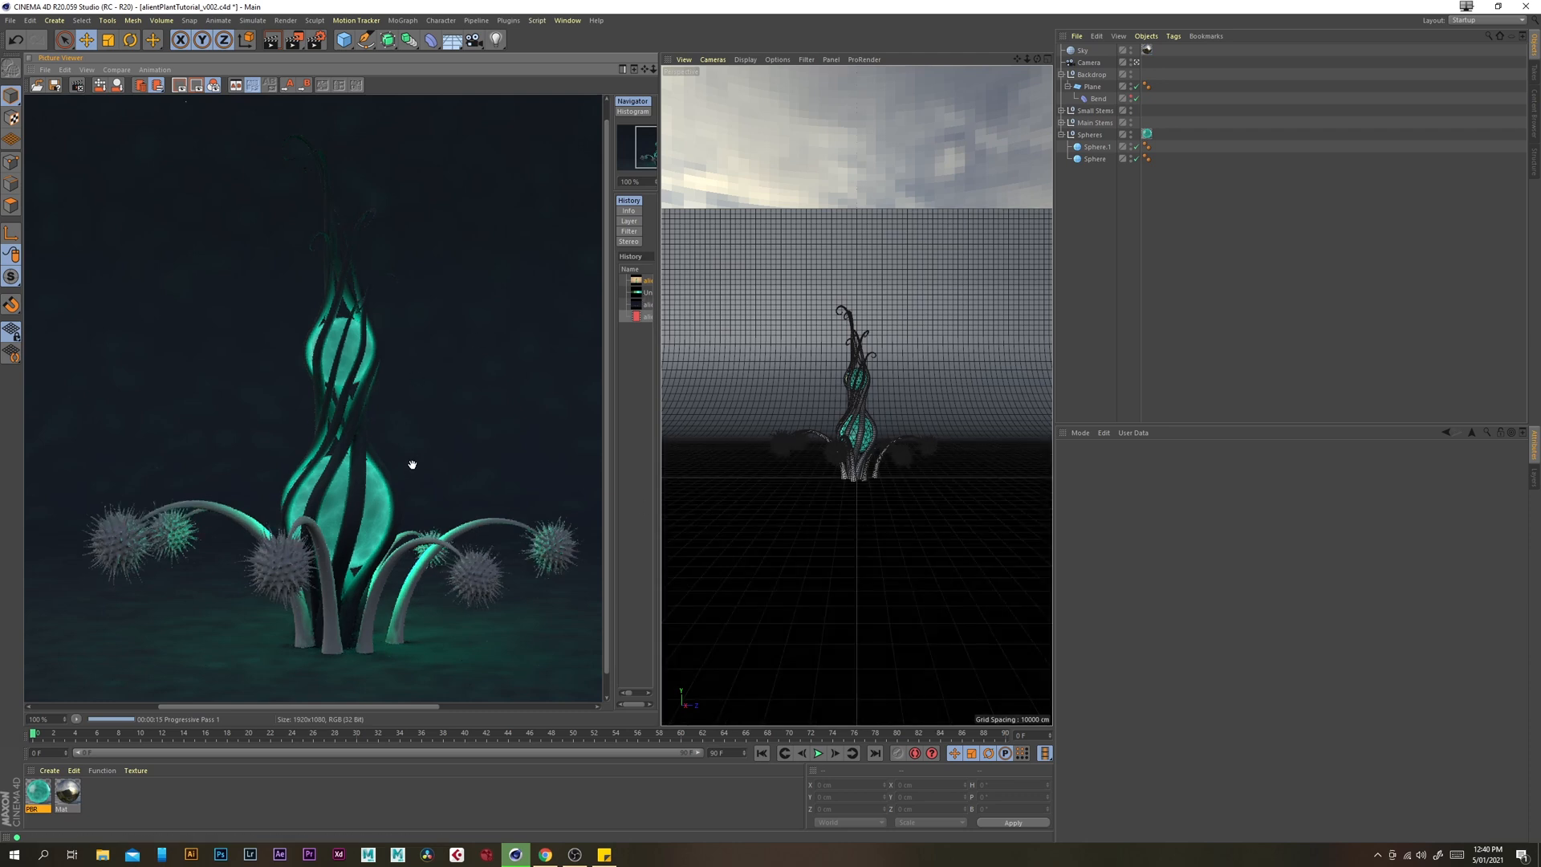
pyautogui.moveTo(426, 707); pyautogui.dragTo(430, 708)
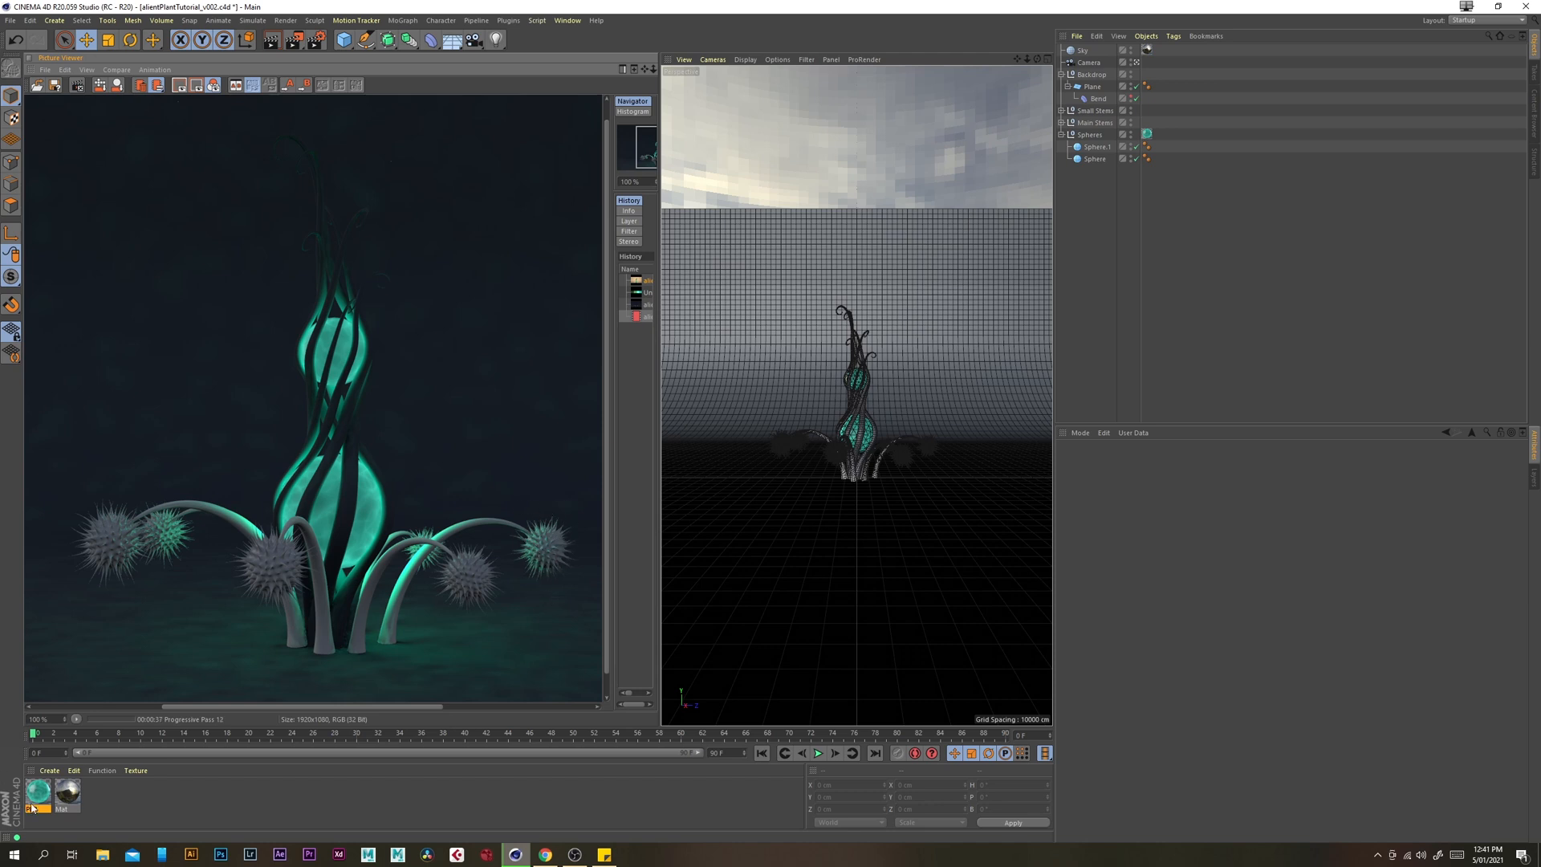
# Duplicate the teal PBR sphere material
pyautogui.click(145, 793)
pyautogui.click(30, 799)
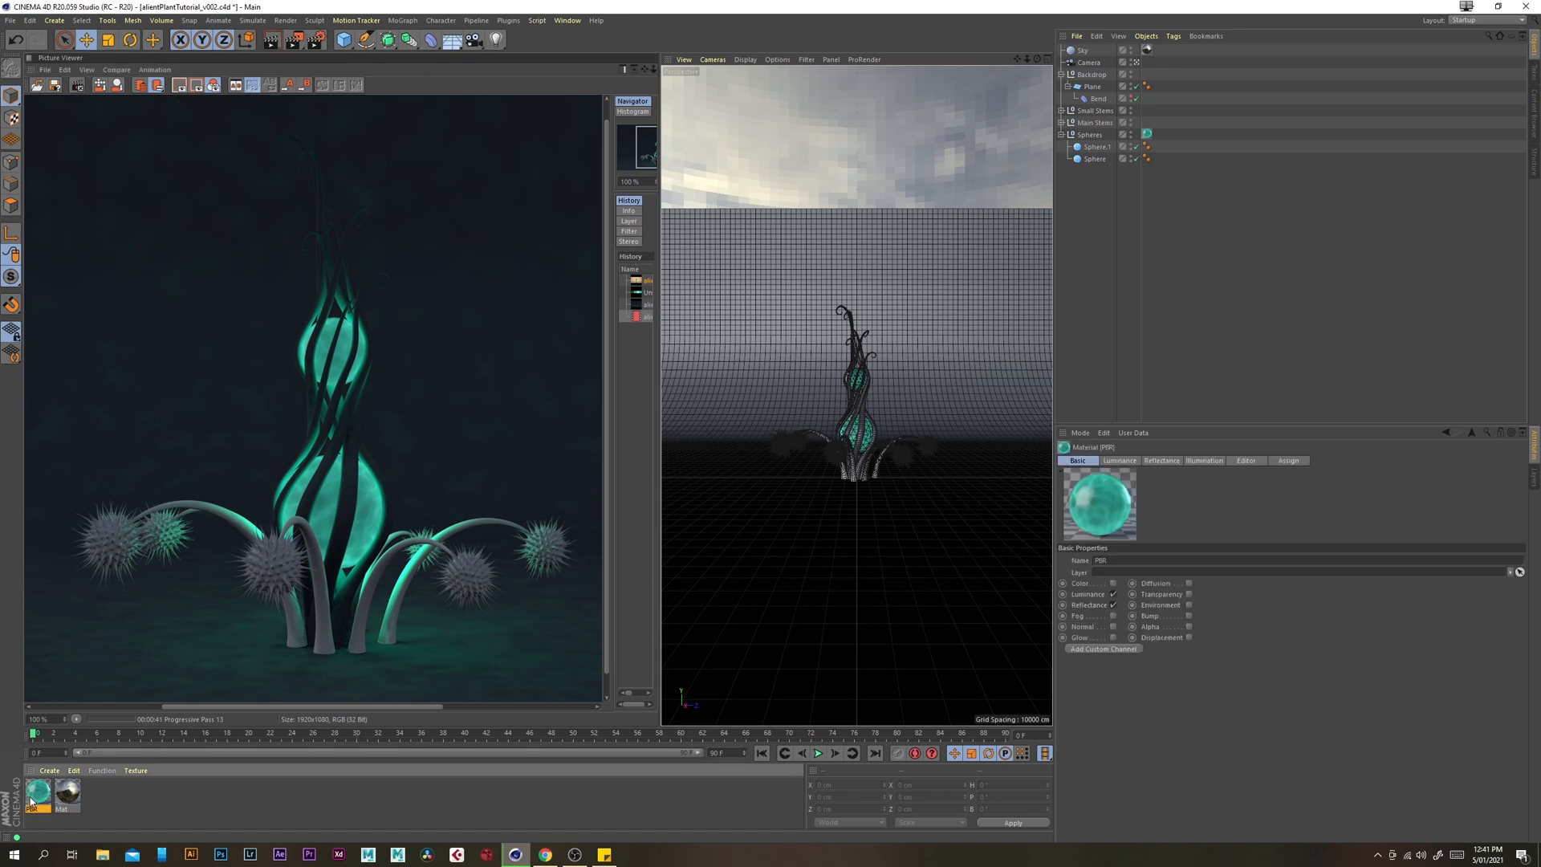
pyautogui.click(119, 800)
pyautogui.hotkey('ctrl', 'v')
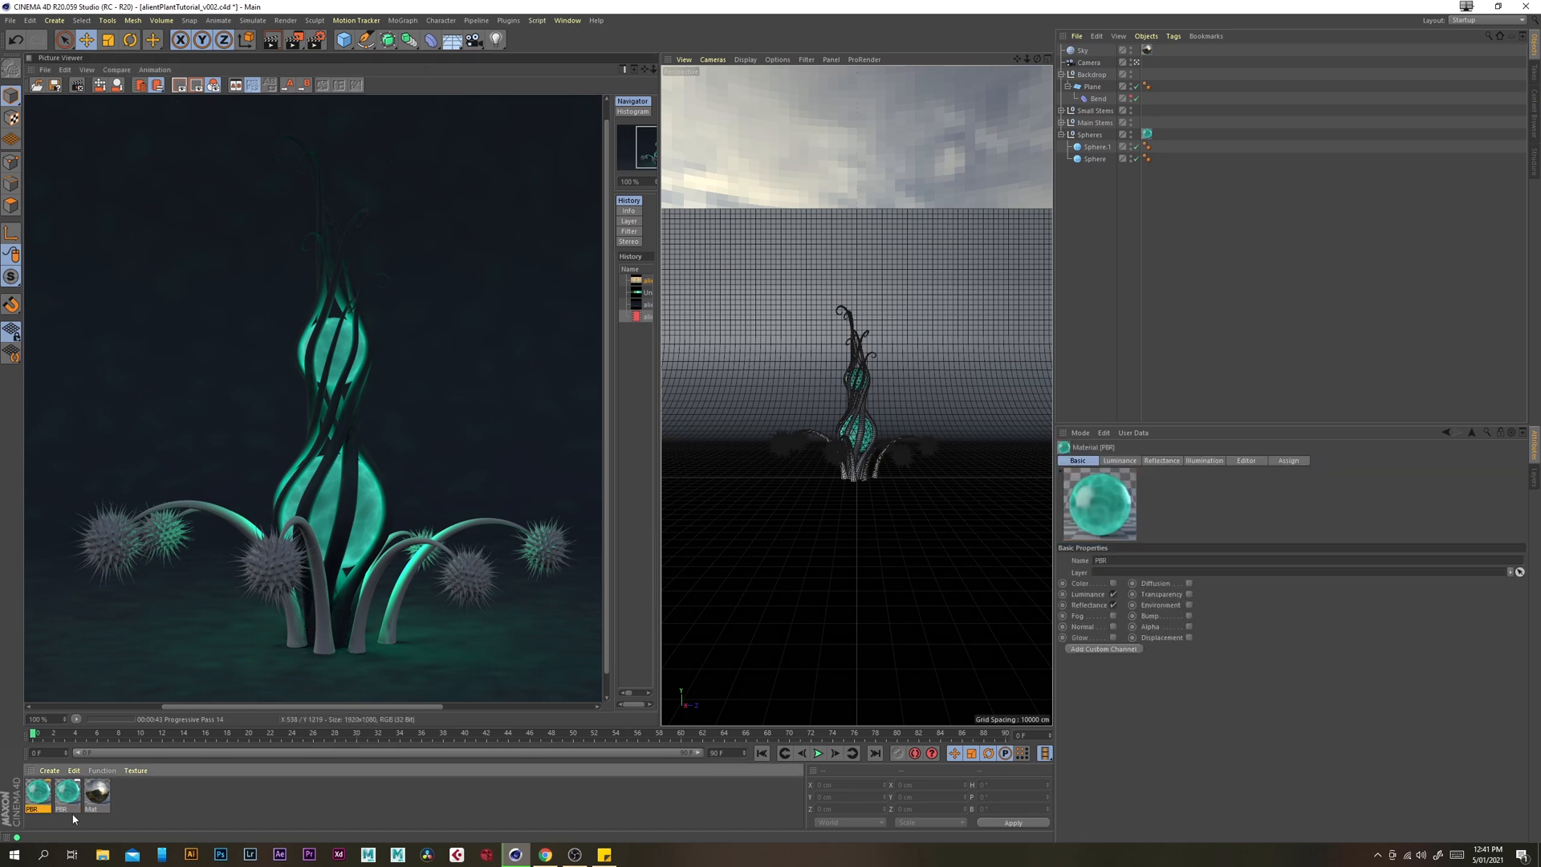
# Rename the sky's HDRI material from Mat to ibl
pyautogui.doubleClick(95, 795)
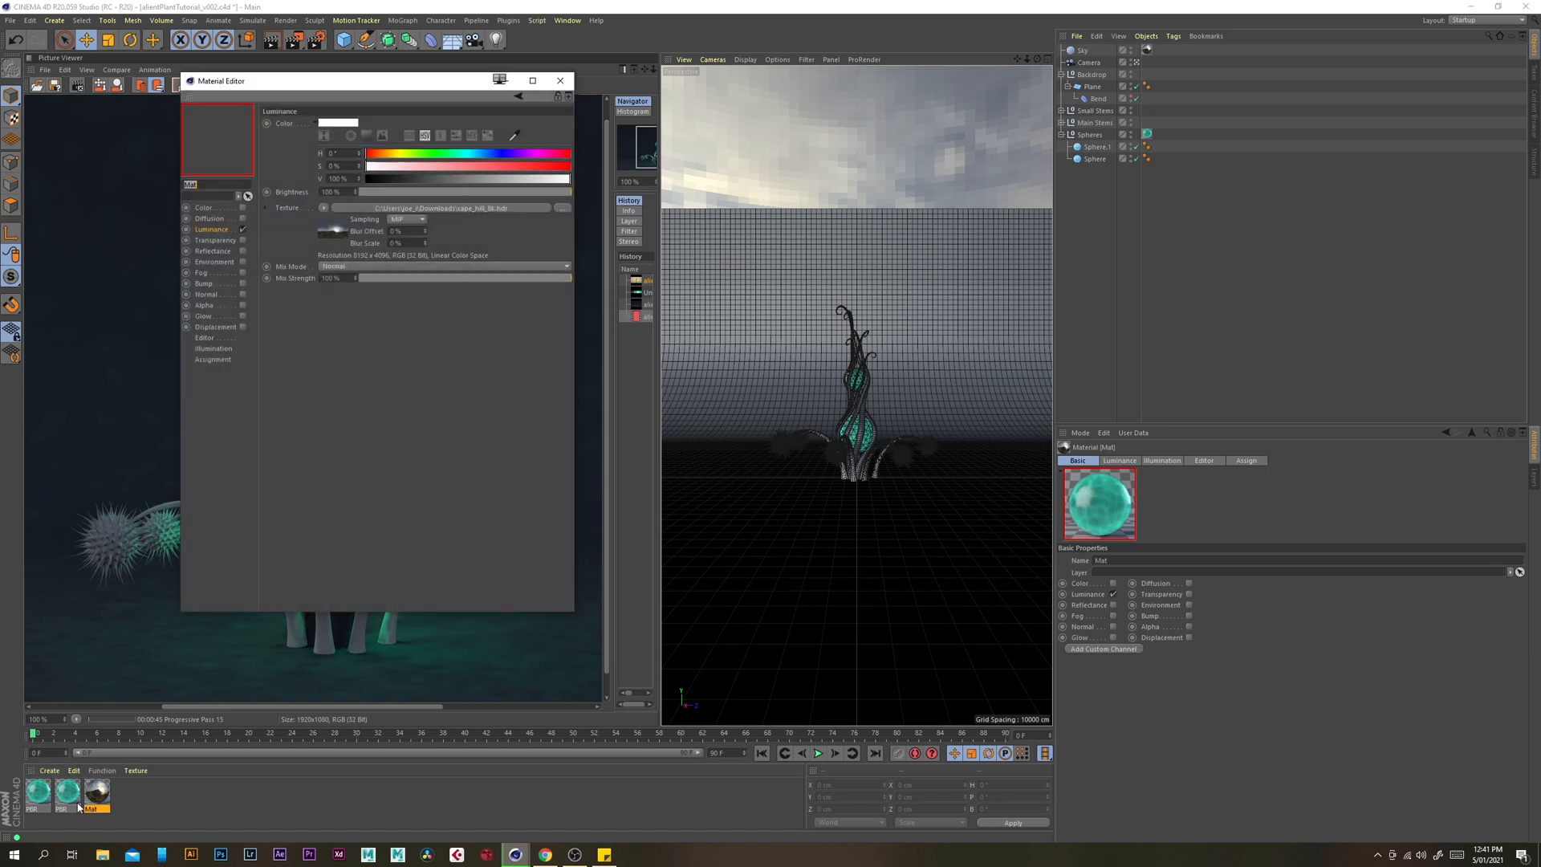
pyautogui.click(567, 81)
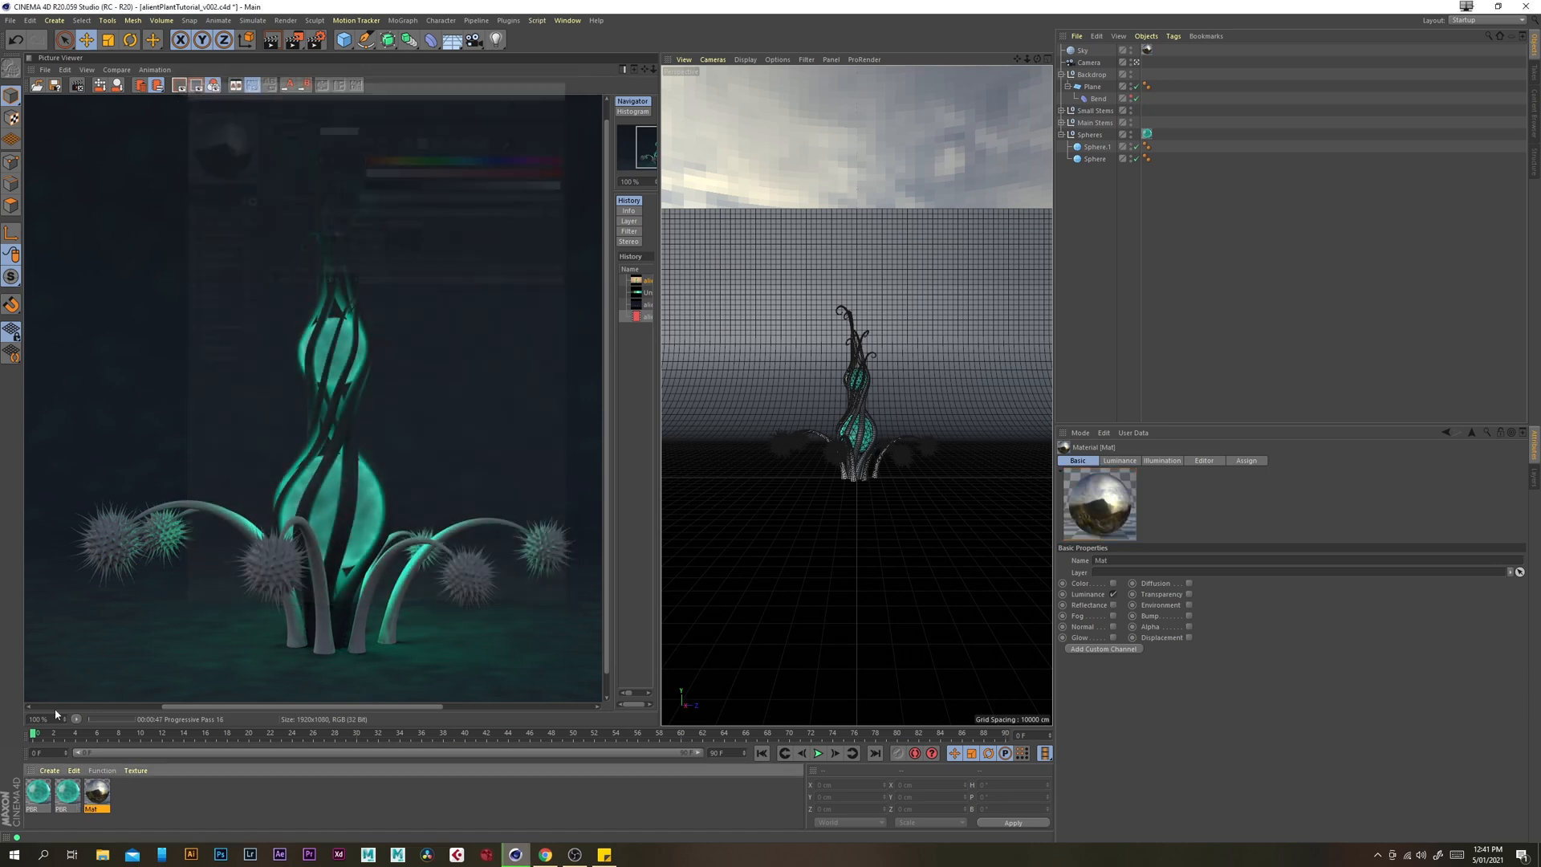
pyautogui.doubleClick(95, 811)
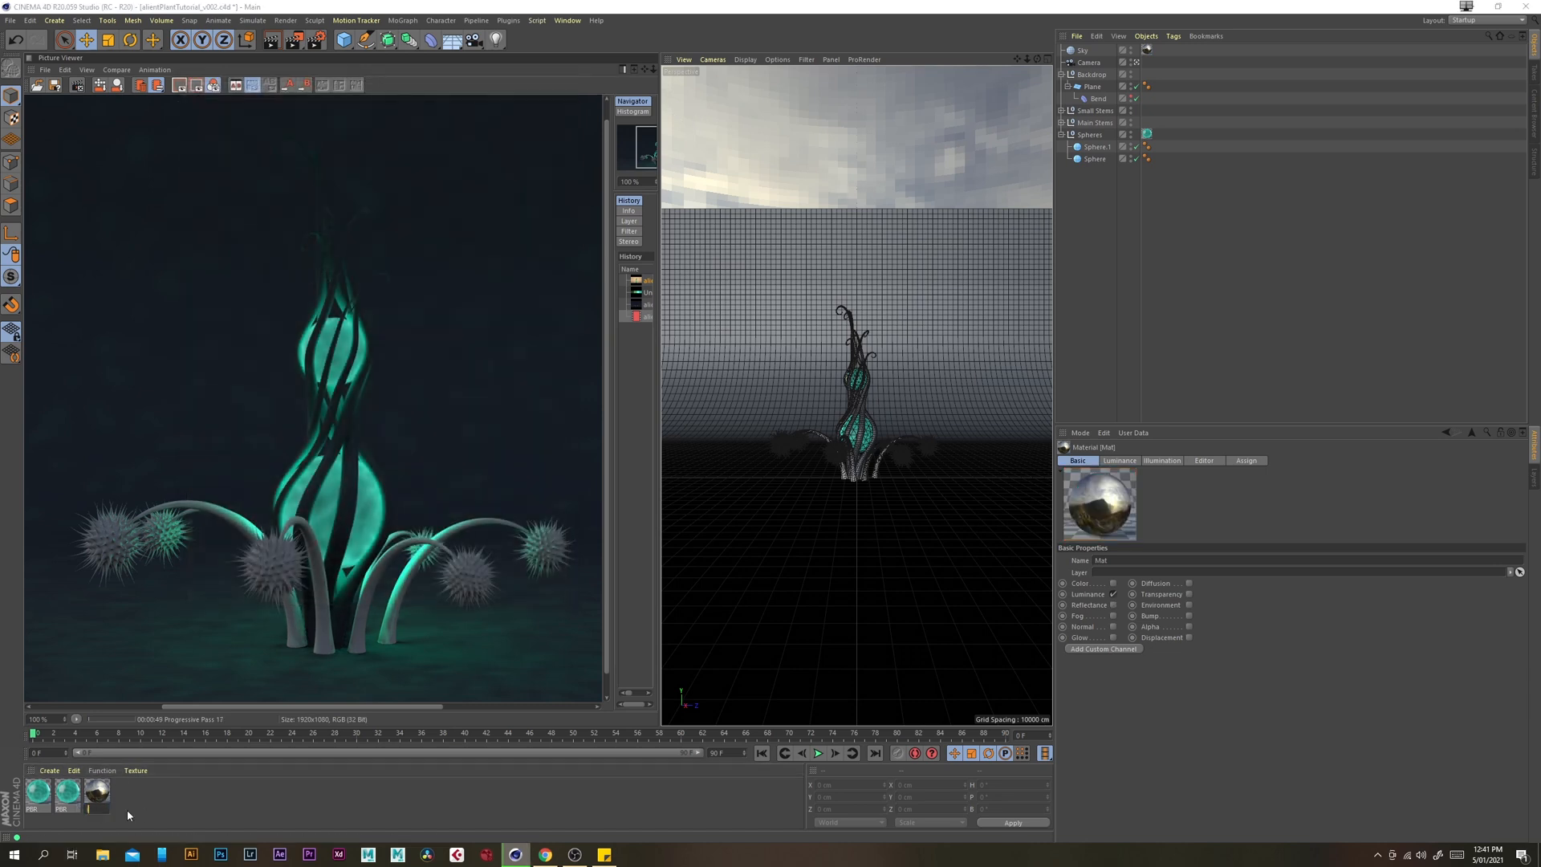
pyautogui.write('ibl')
# Rename the second teal PBR material as mainSpheres
pyautogui.click(67, 793)
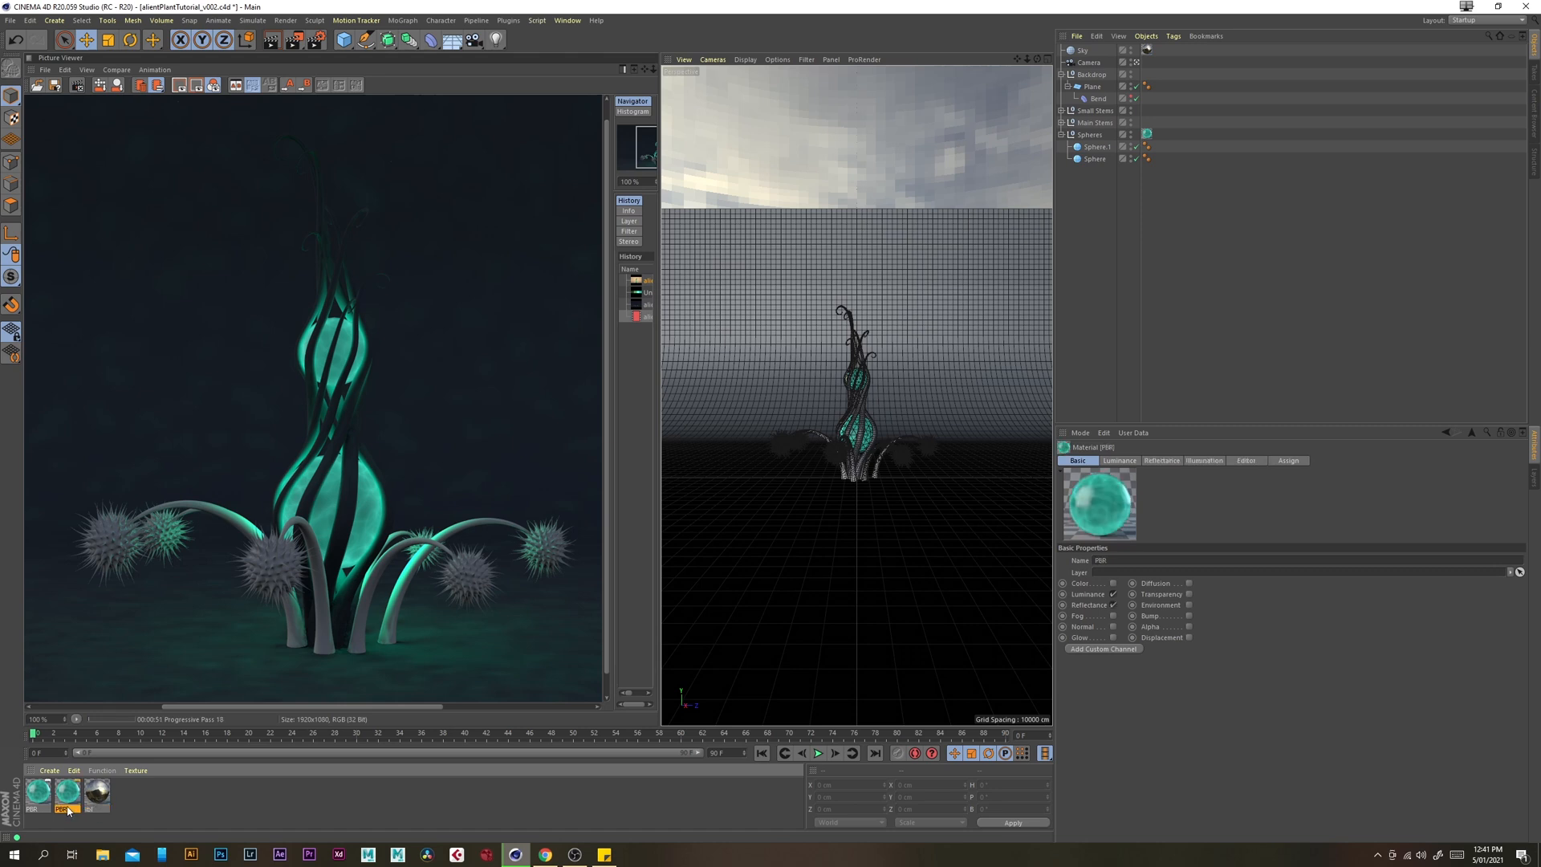
pyautogui.doubleClick(66, 809)
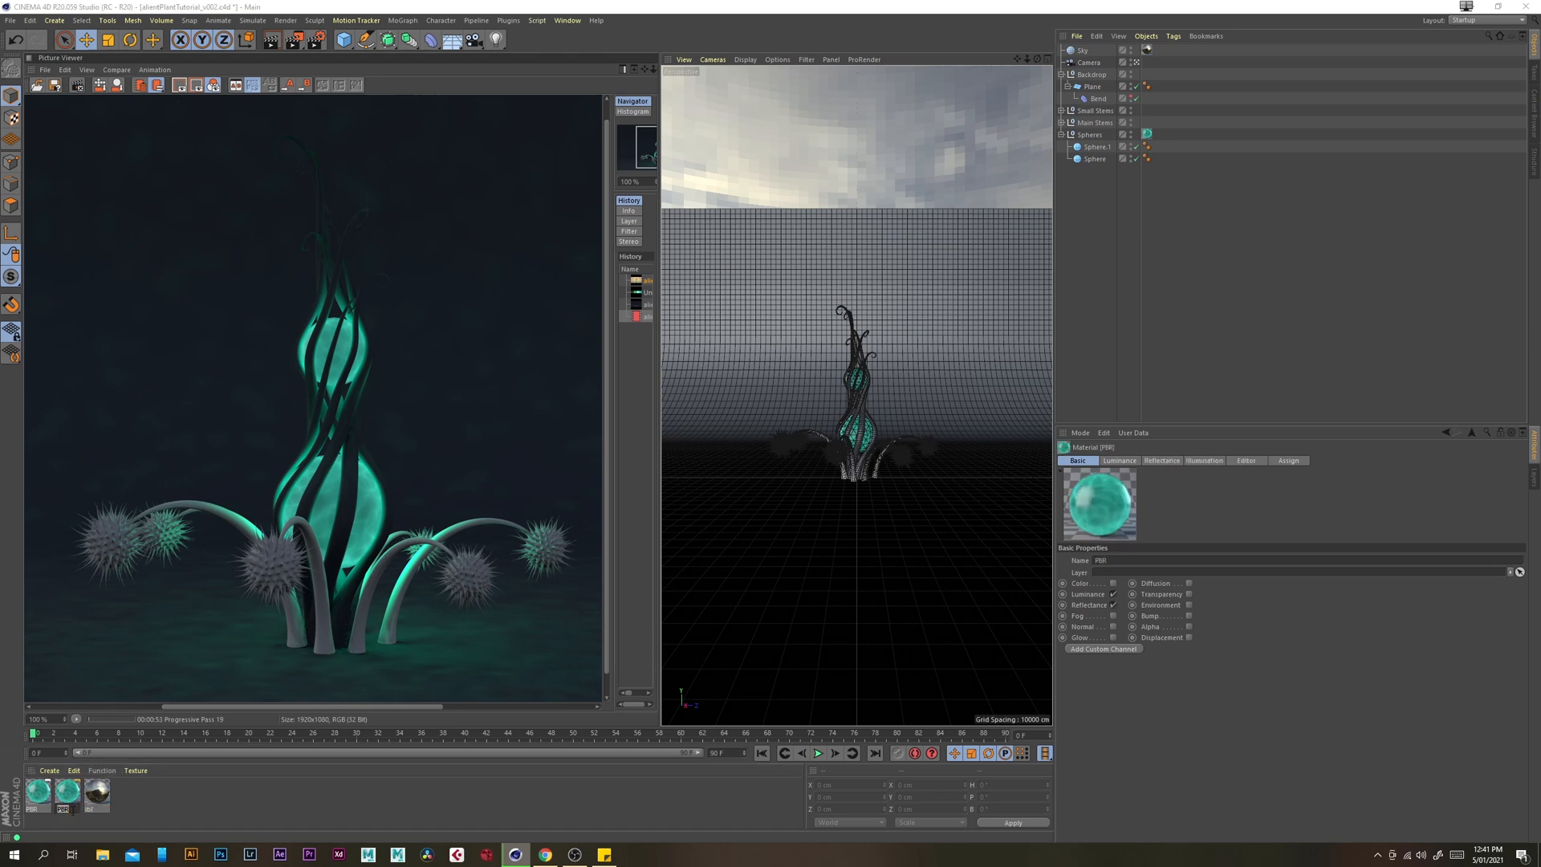
pyautogui.write('mainSpheres')
pyautogui.press('Return')
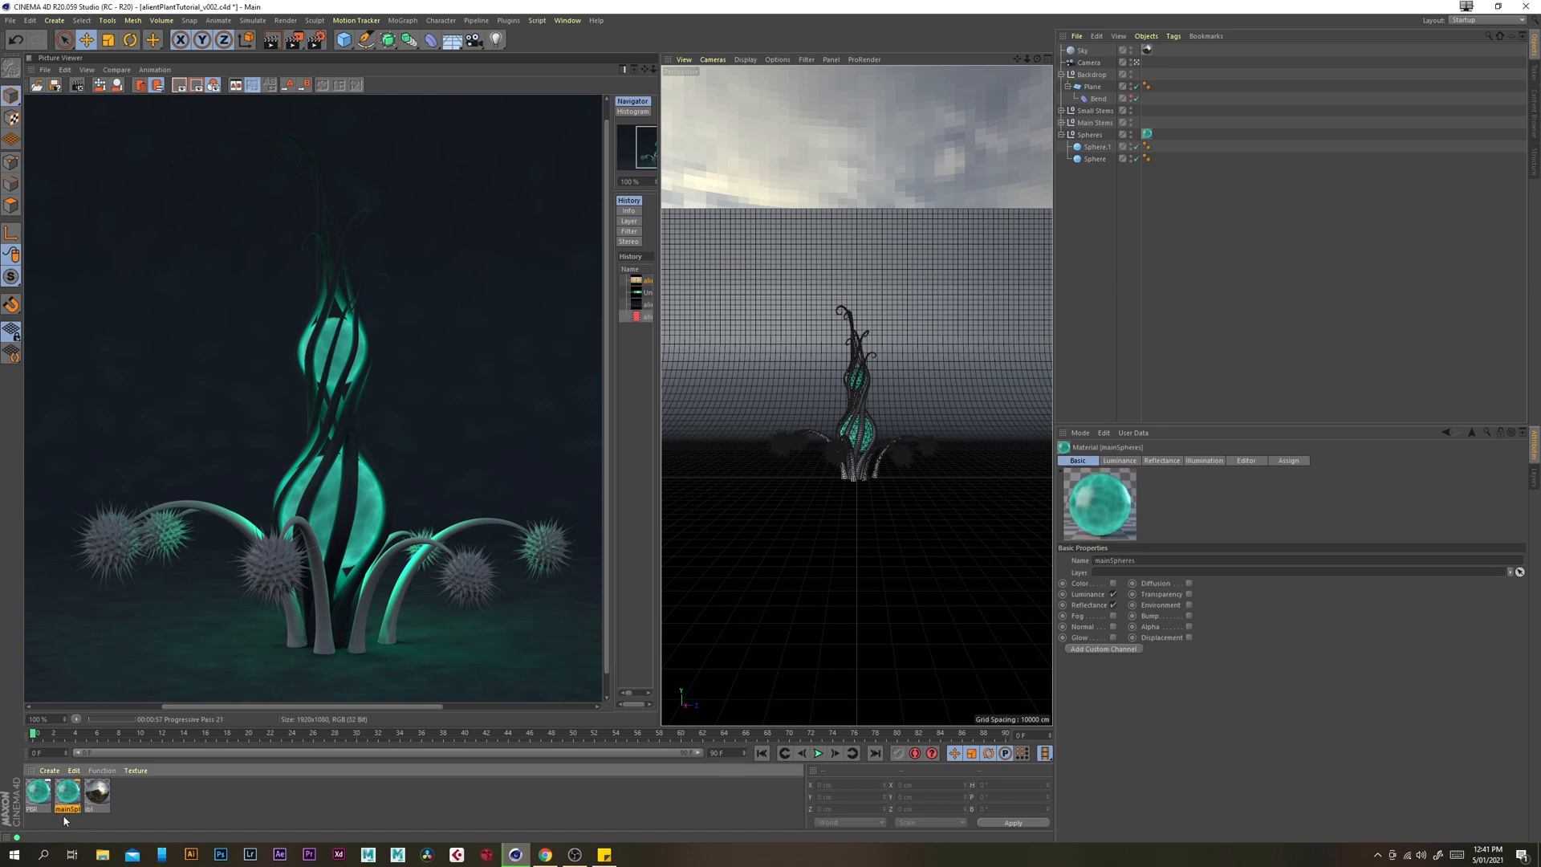
# Rename the remaining teal PBR material as spikeBalls
pyautogui.doubleClick(42, 806)
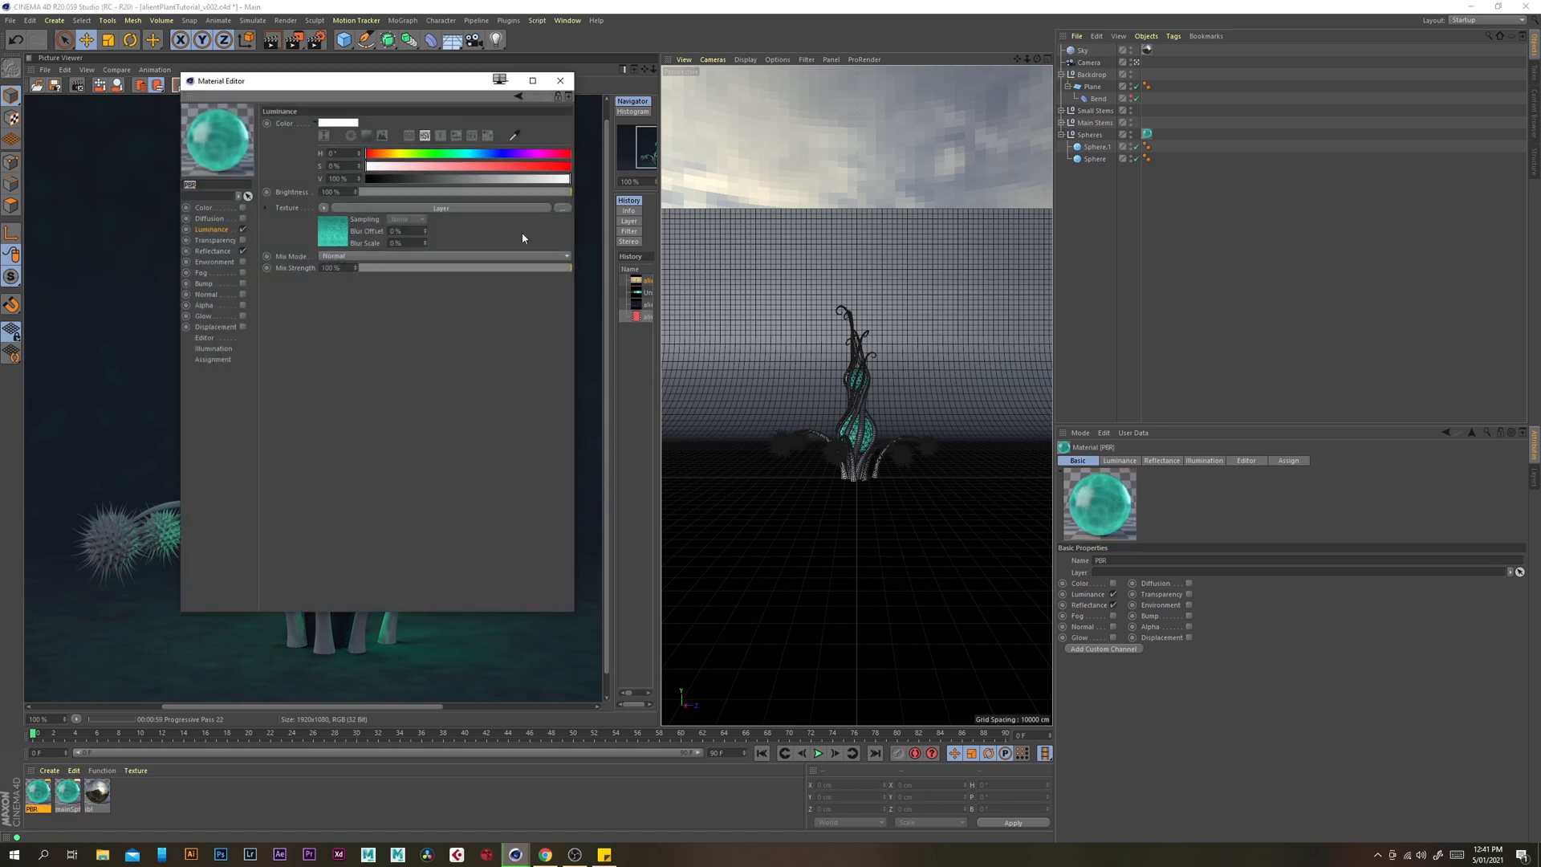
pyautogui.click(562, 80)
pyautogui.doubleClick(36, 809)
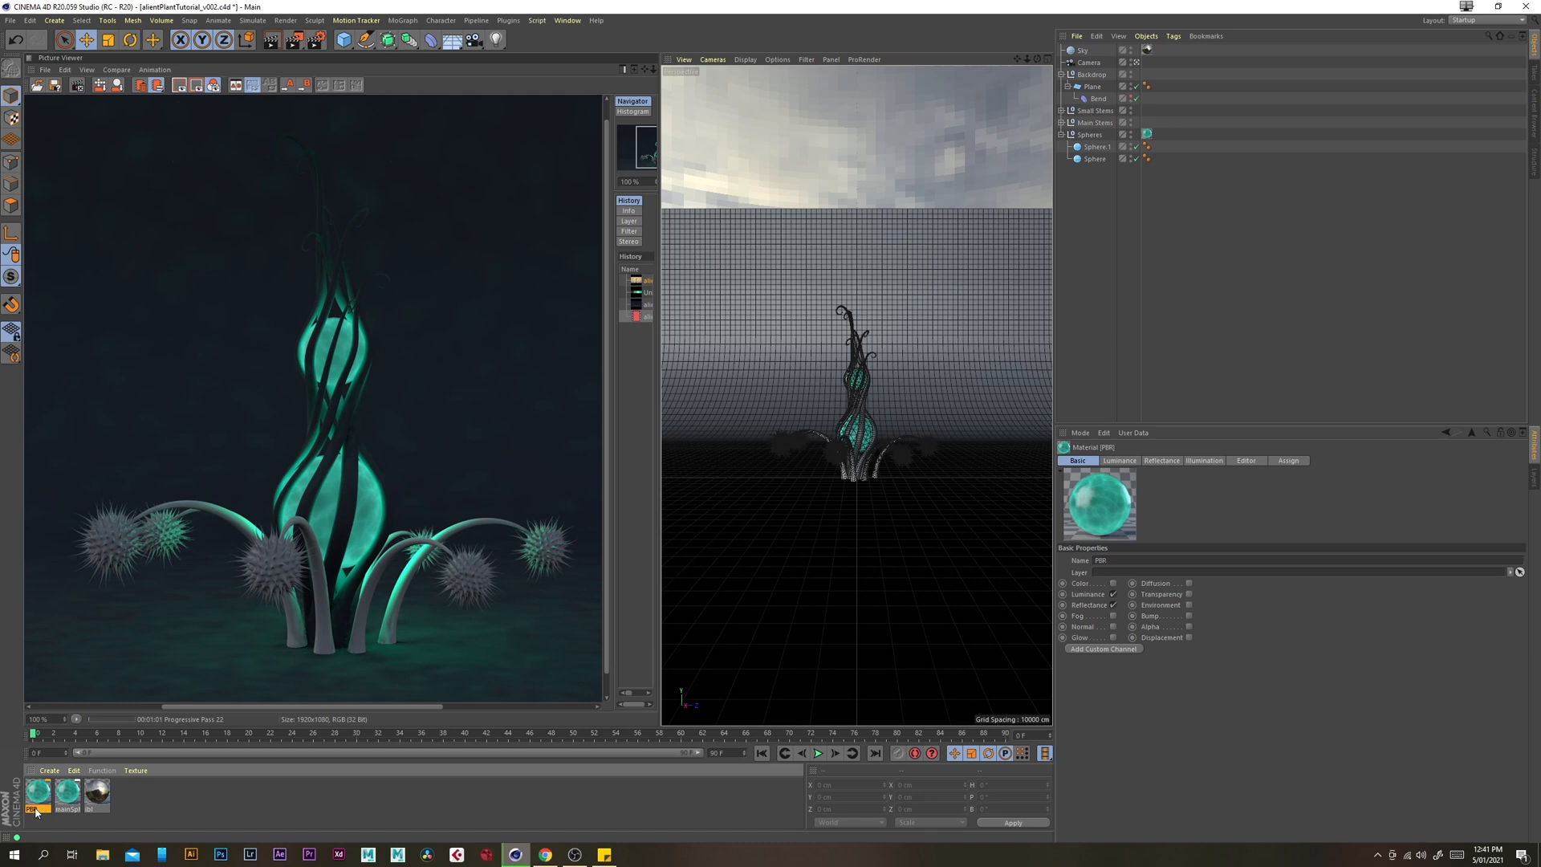
pyautogui.write('s')
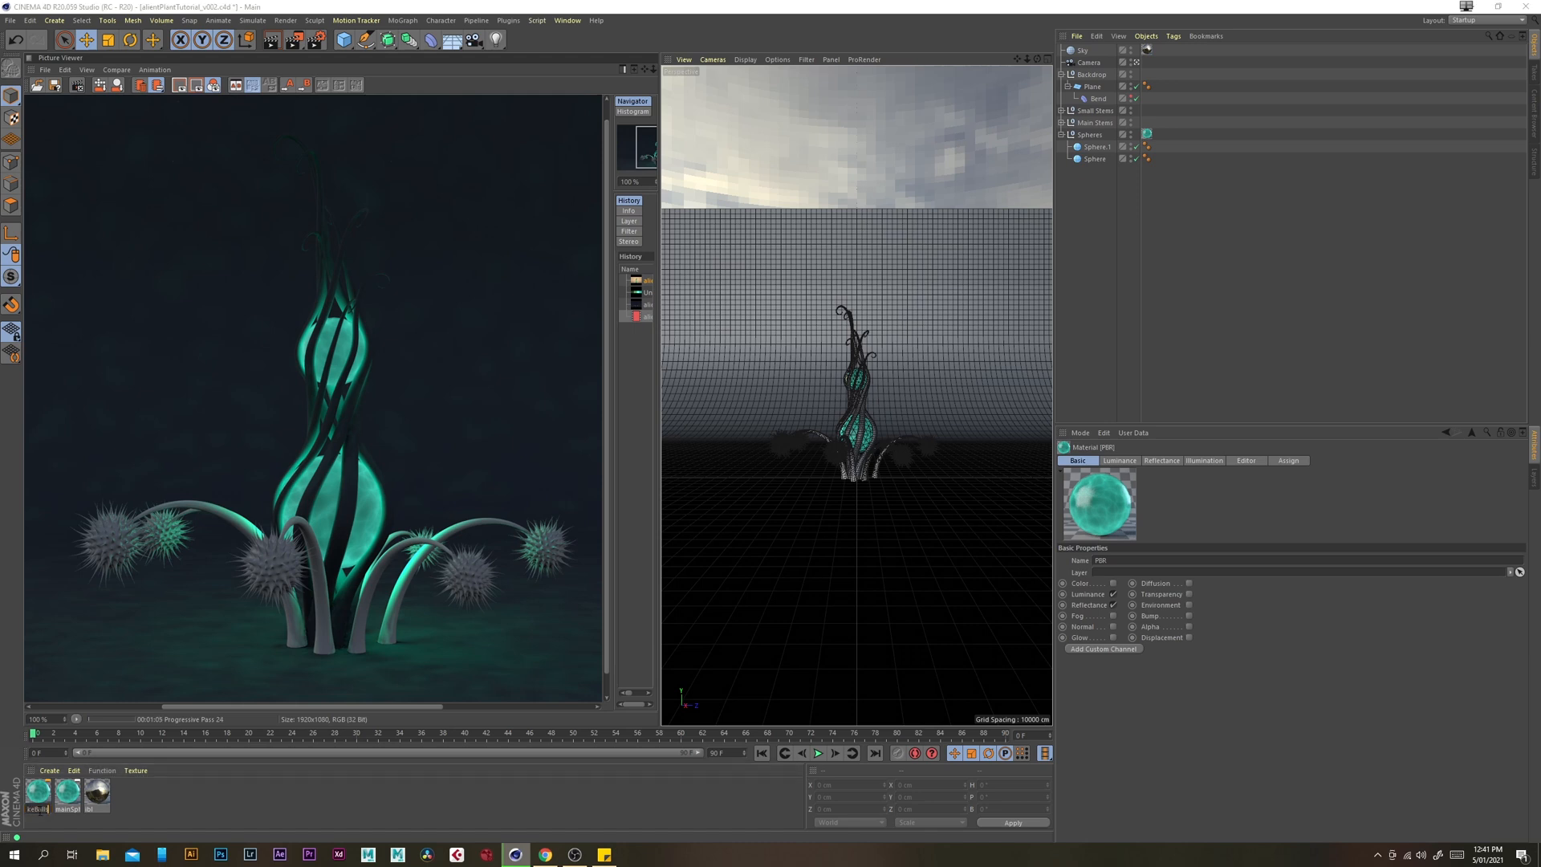
pyautogui.press('Return')
# Turn off the Noise layer in the spikeBalls material's luminance Layer shader
pyautogui.doubleClick(38, 797)
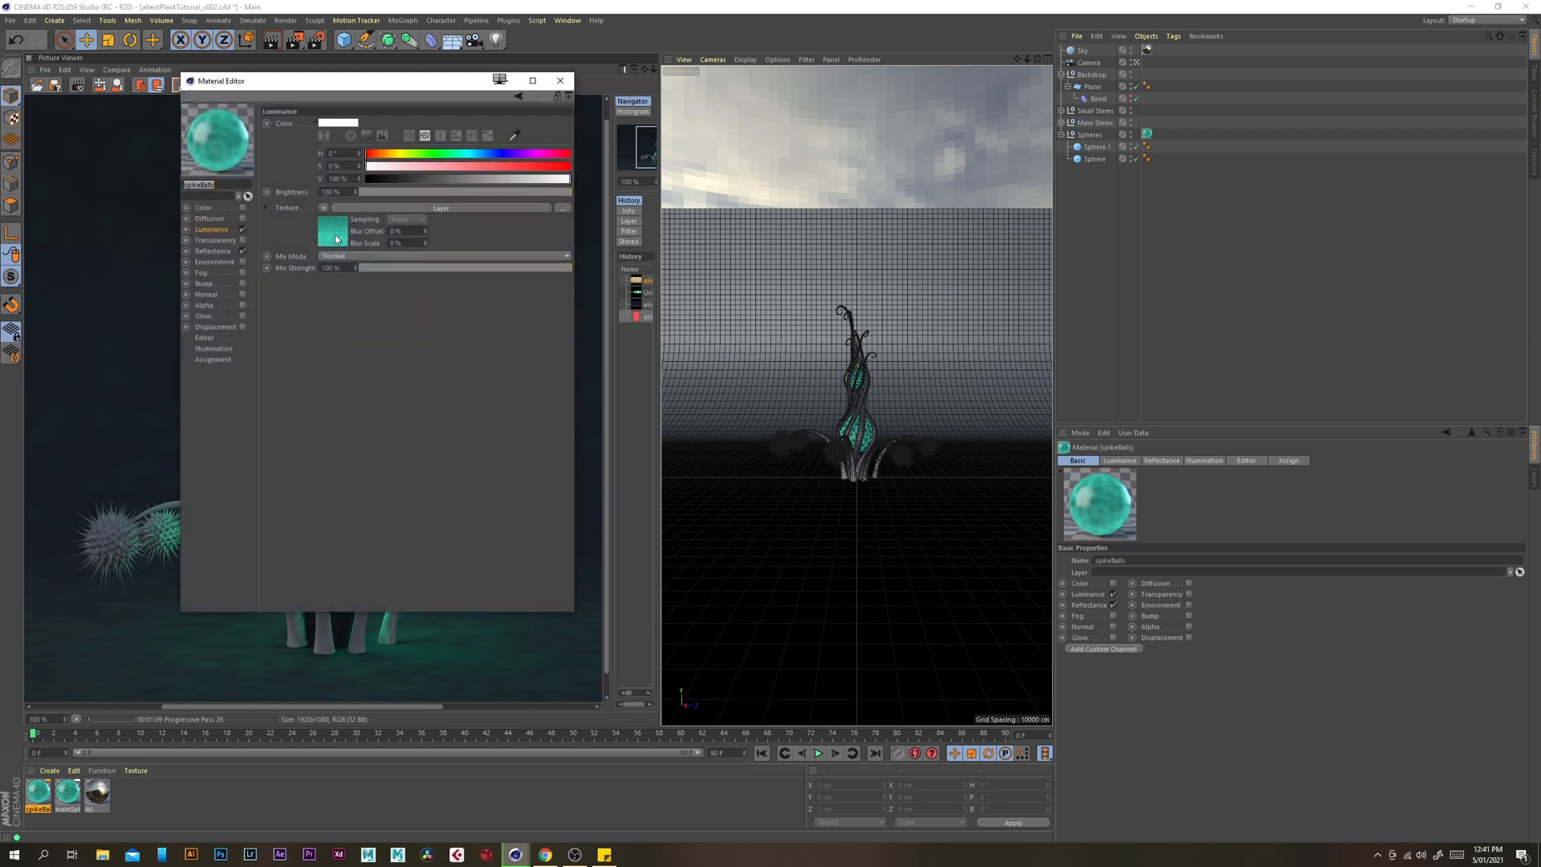
pyautogui.click(336, 239)
pyautogui.click(275, 234)
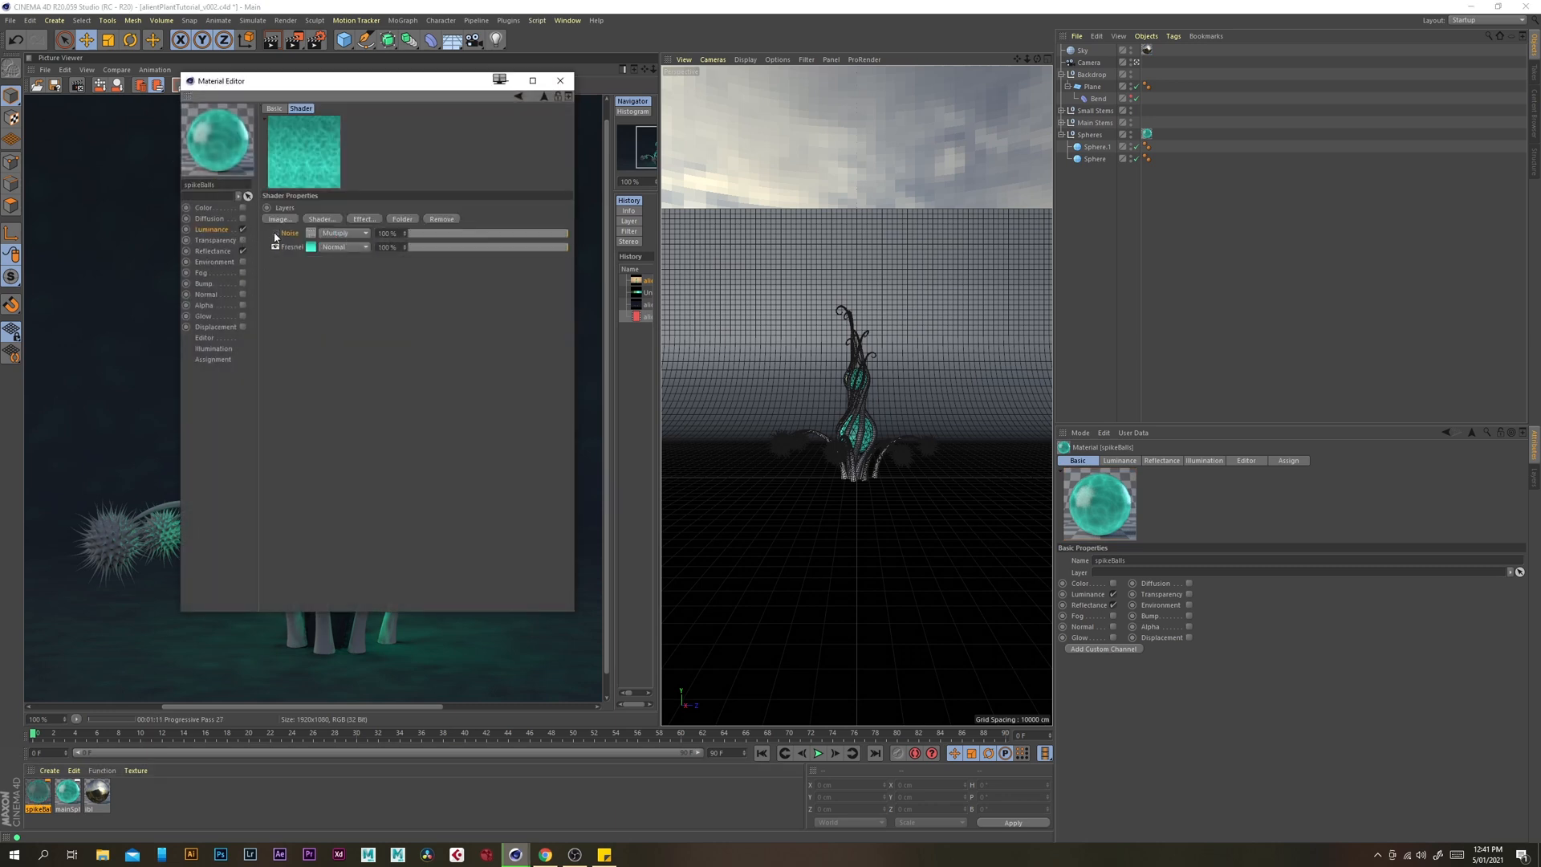
# Check the roughness texture of the Beckmann layer in the spikeBalls material's reflectance, and close the material
pyautogui.click(213, 251)
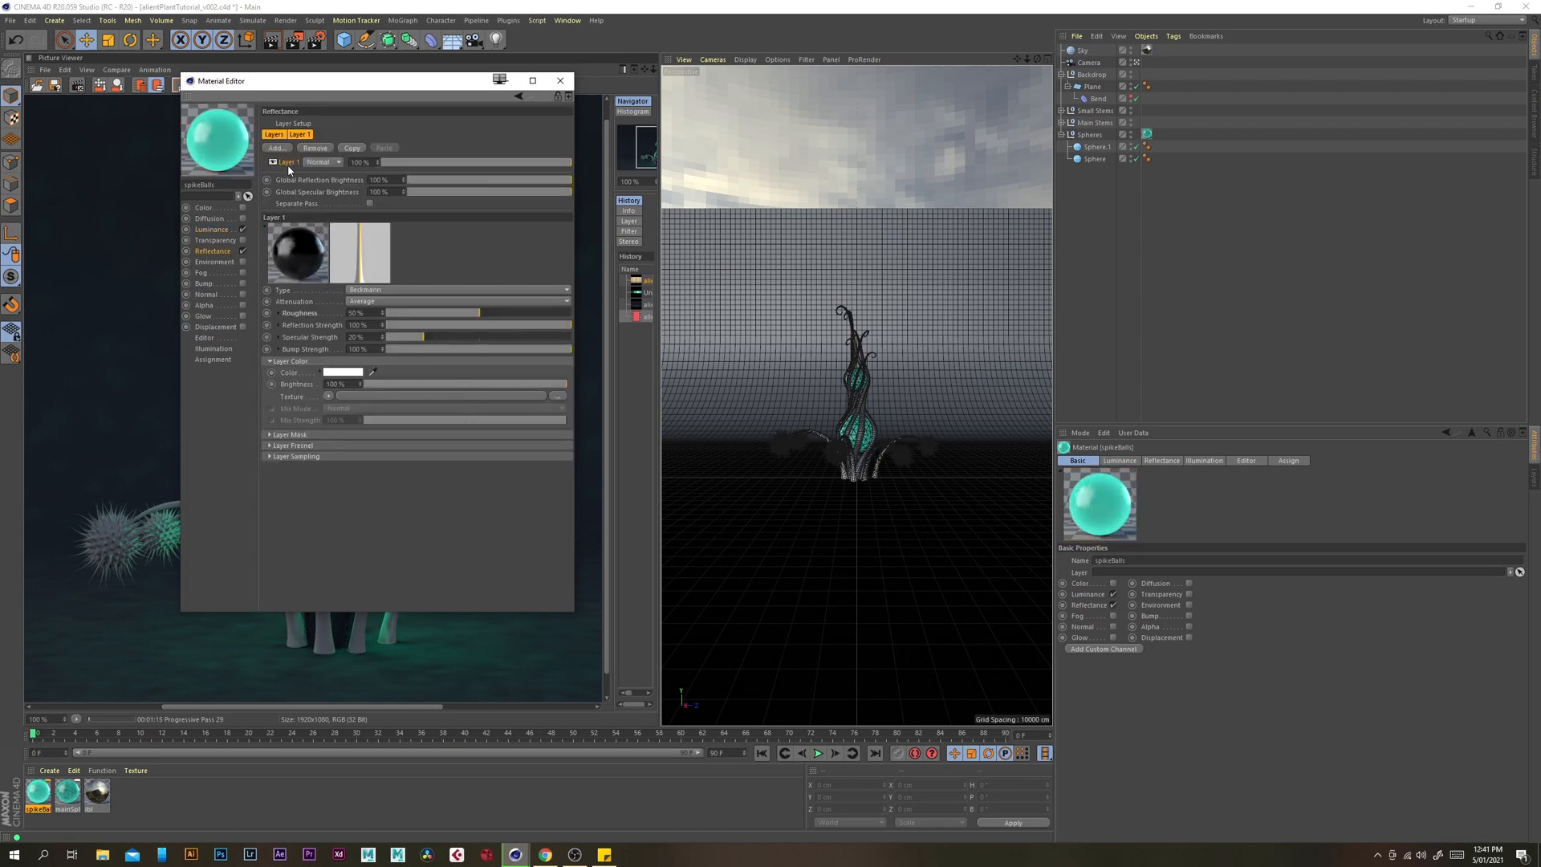
pyautogui.click(279, 314)
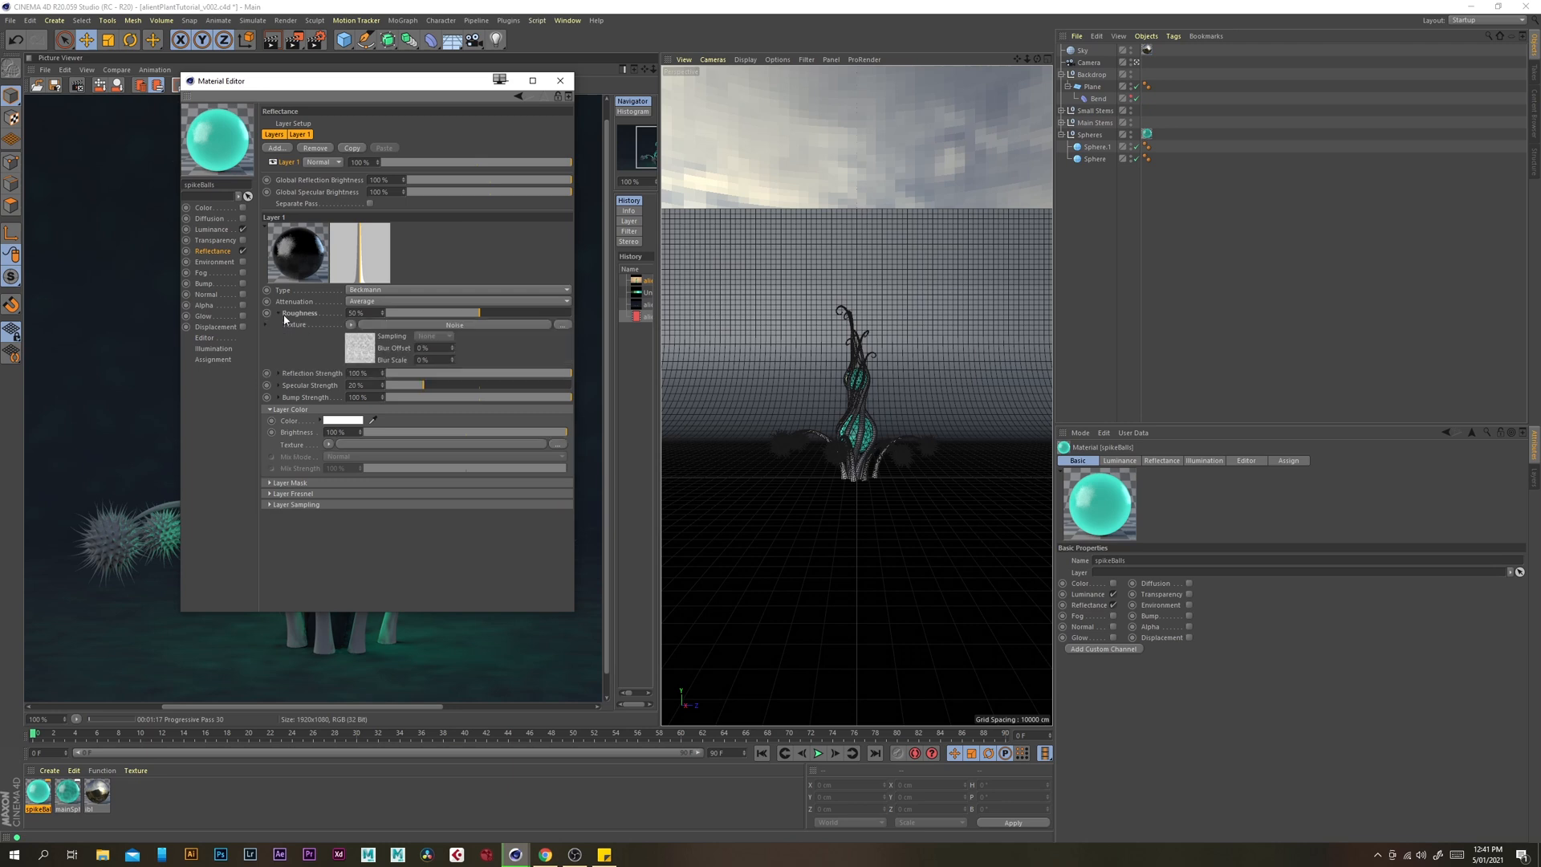
pyautogui.click(559, 82)
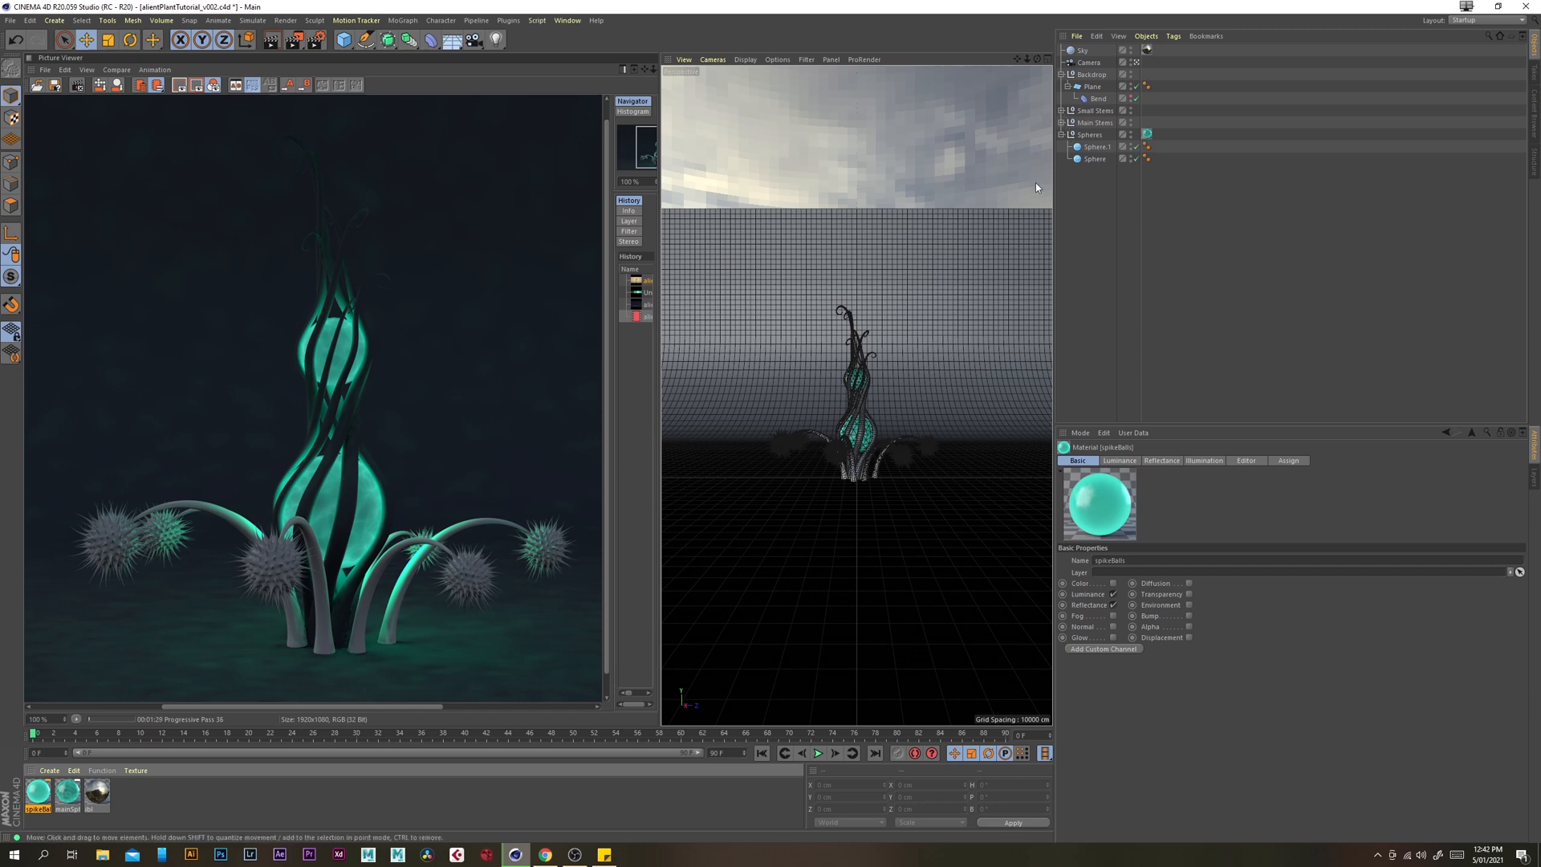
# Apply the spikeBalls material to the Cloner nested under Cloner.1 in the Small Stems group
pyautogui.click(1061, 111)
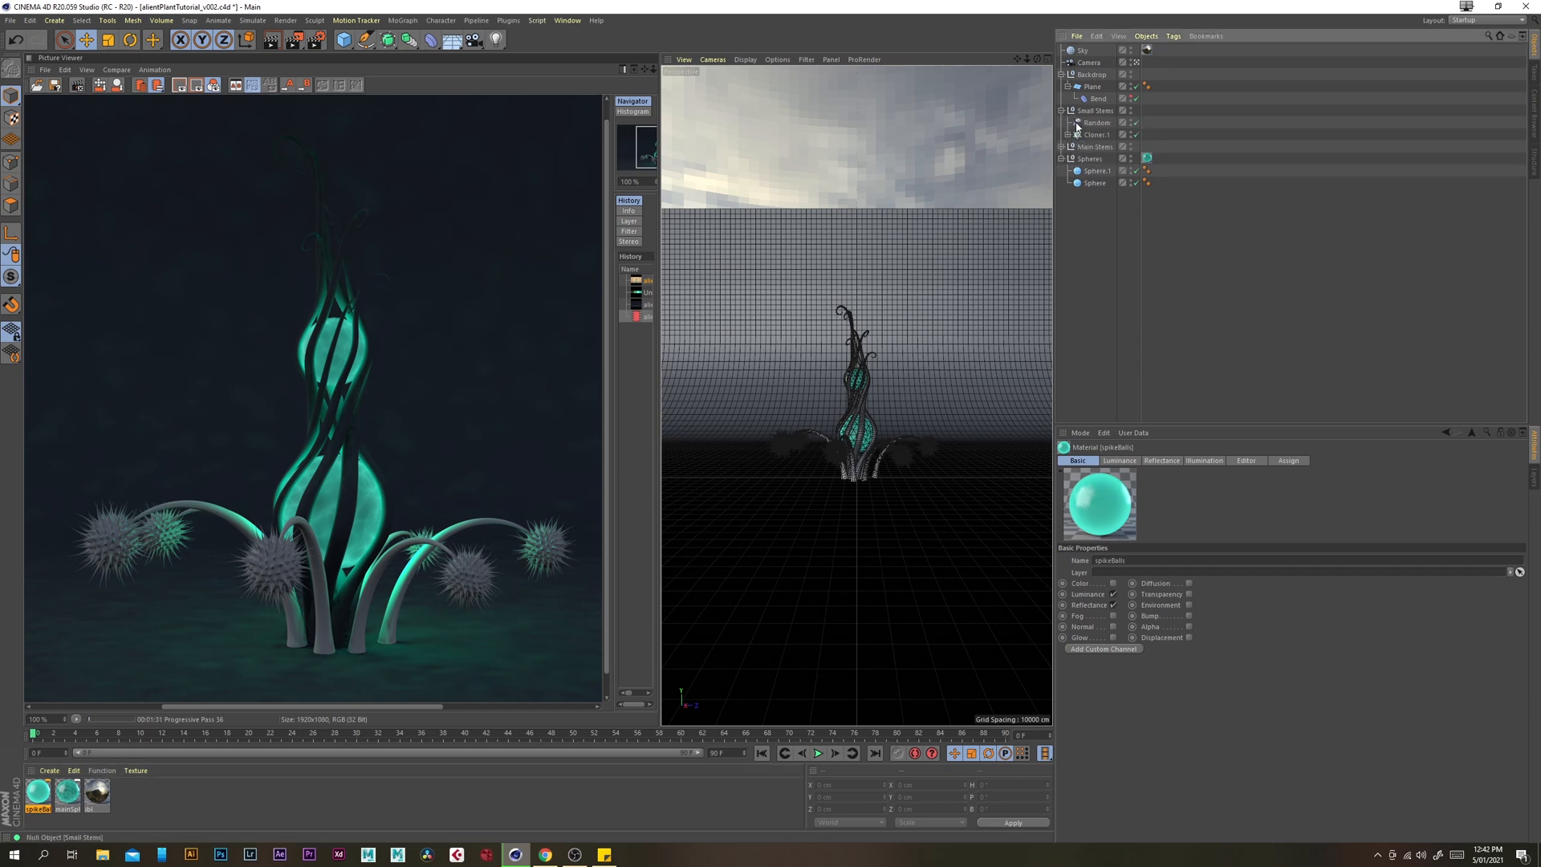
pyautogui.click(1067, 135)
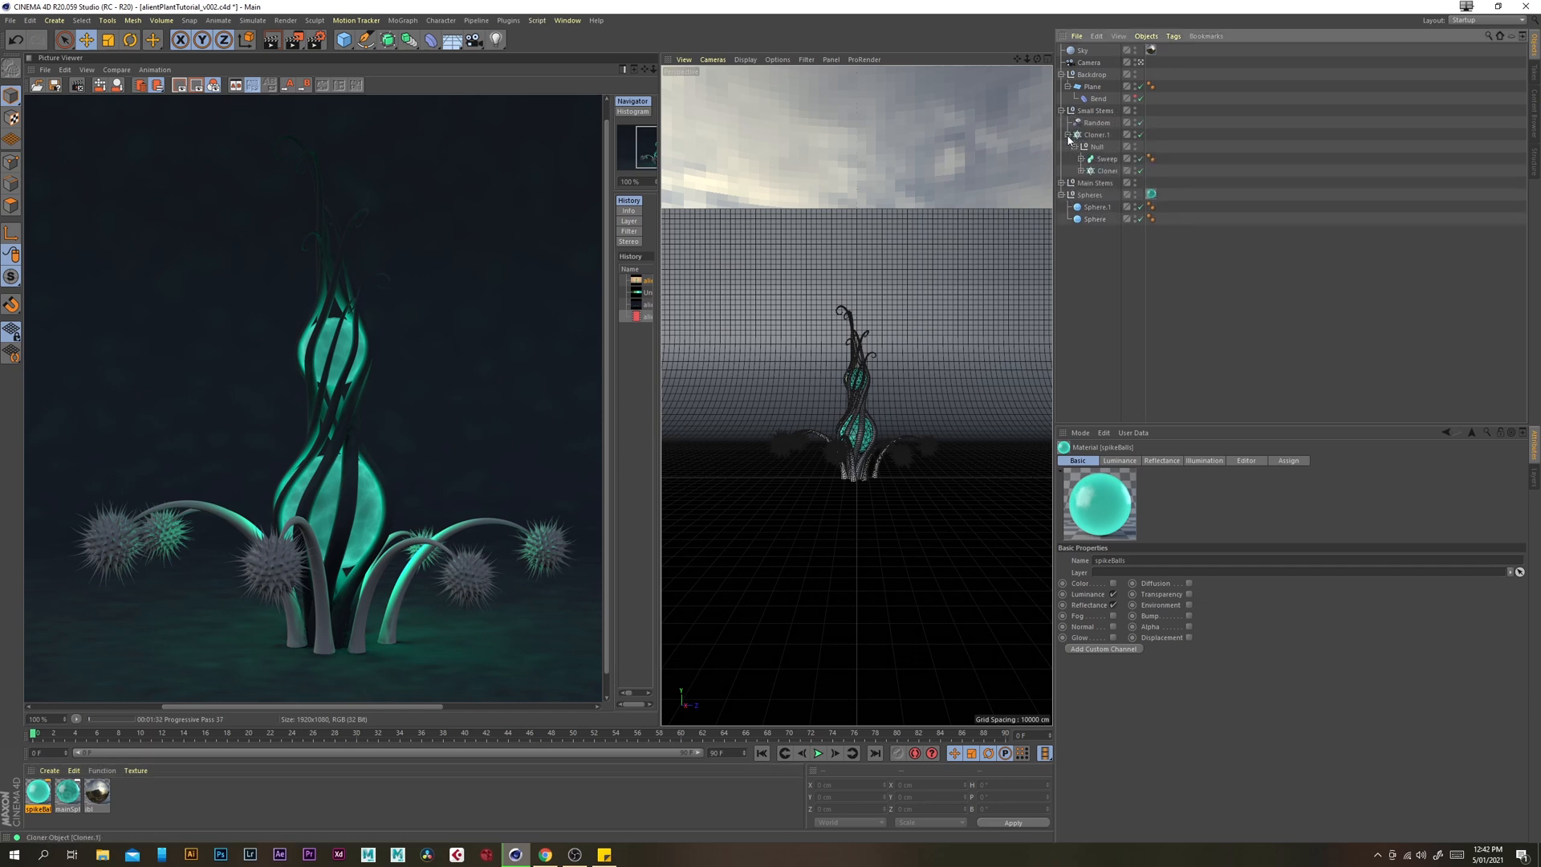
pyautogui.click(1106, 171)
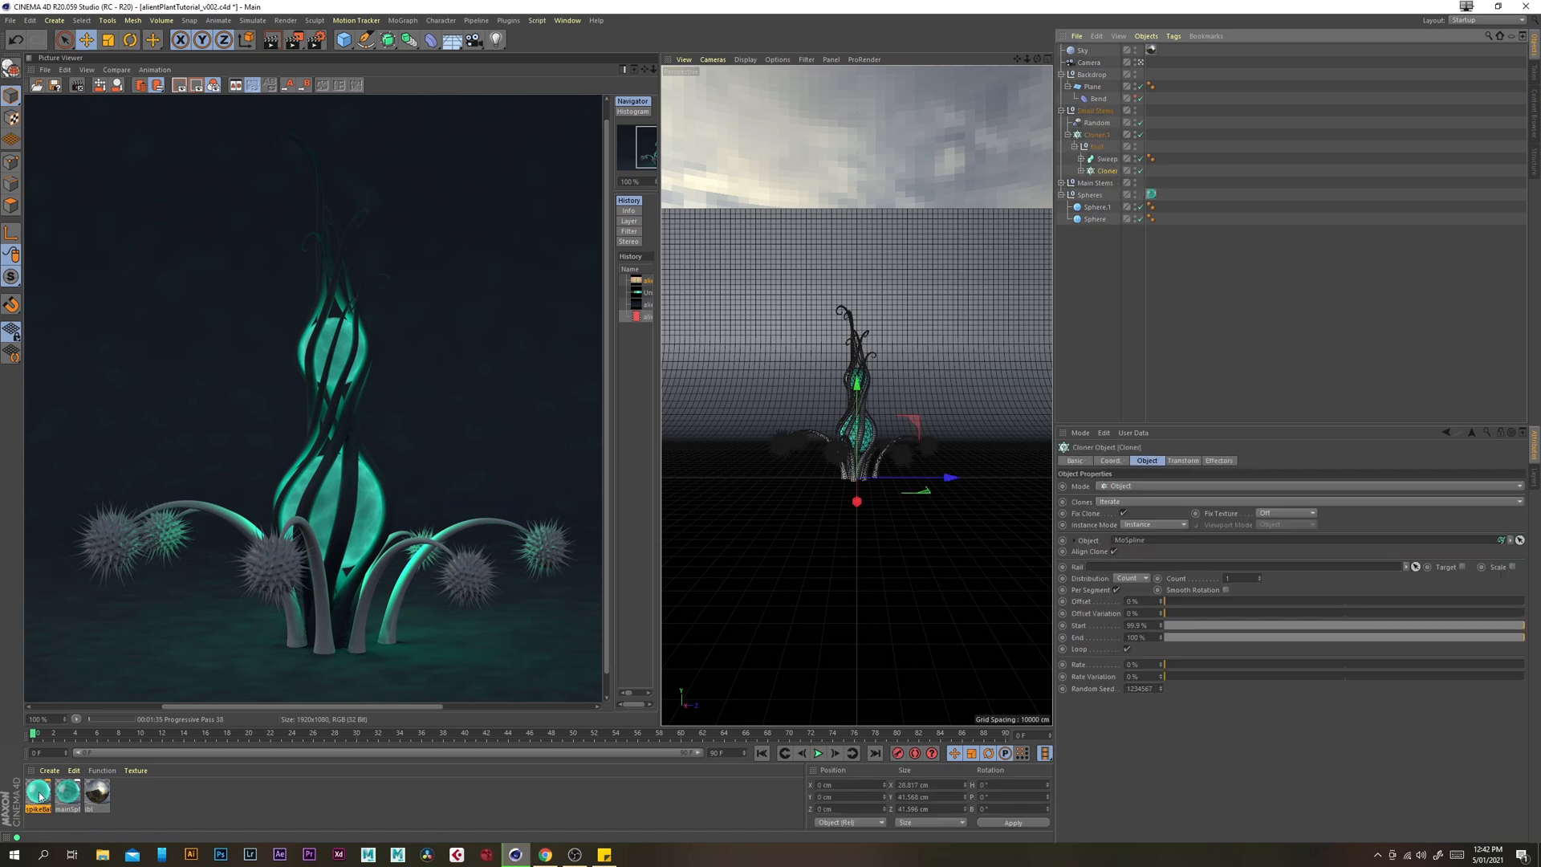
pyautogui.moveTo(38, 796); pyautogui.dragTo(1116, 171)
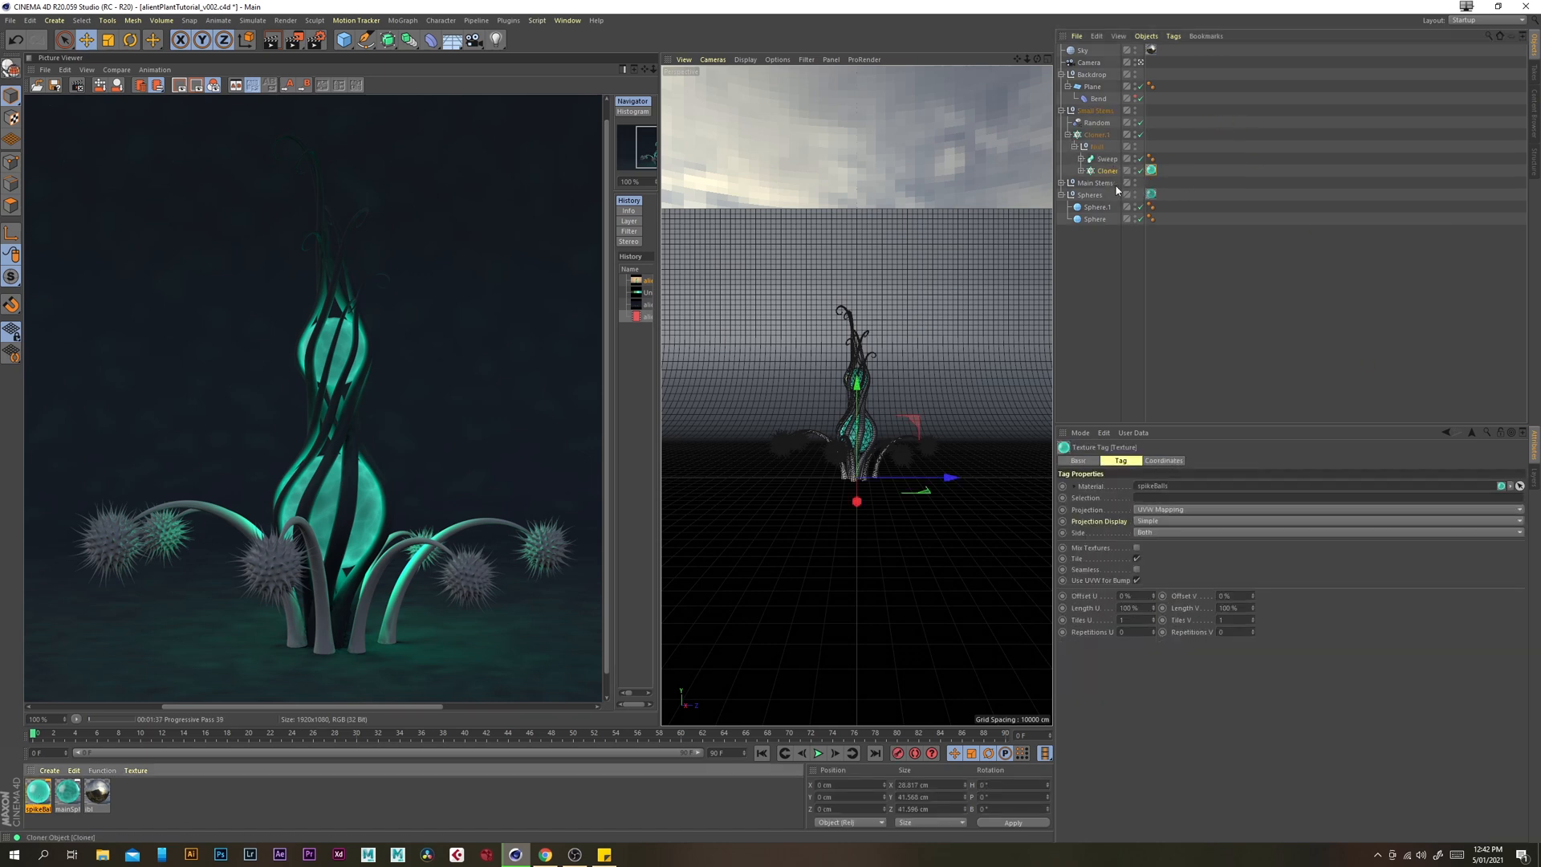
pyautogui.click(1096, 290)
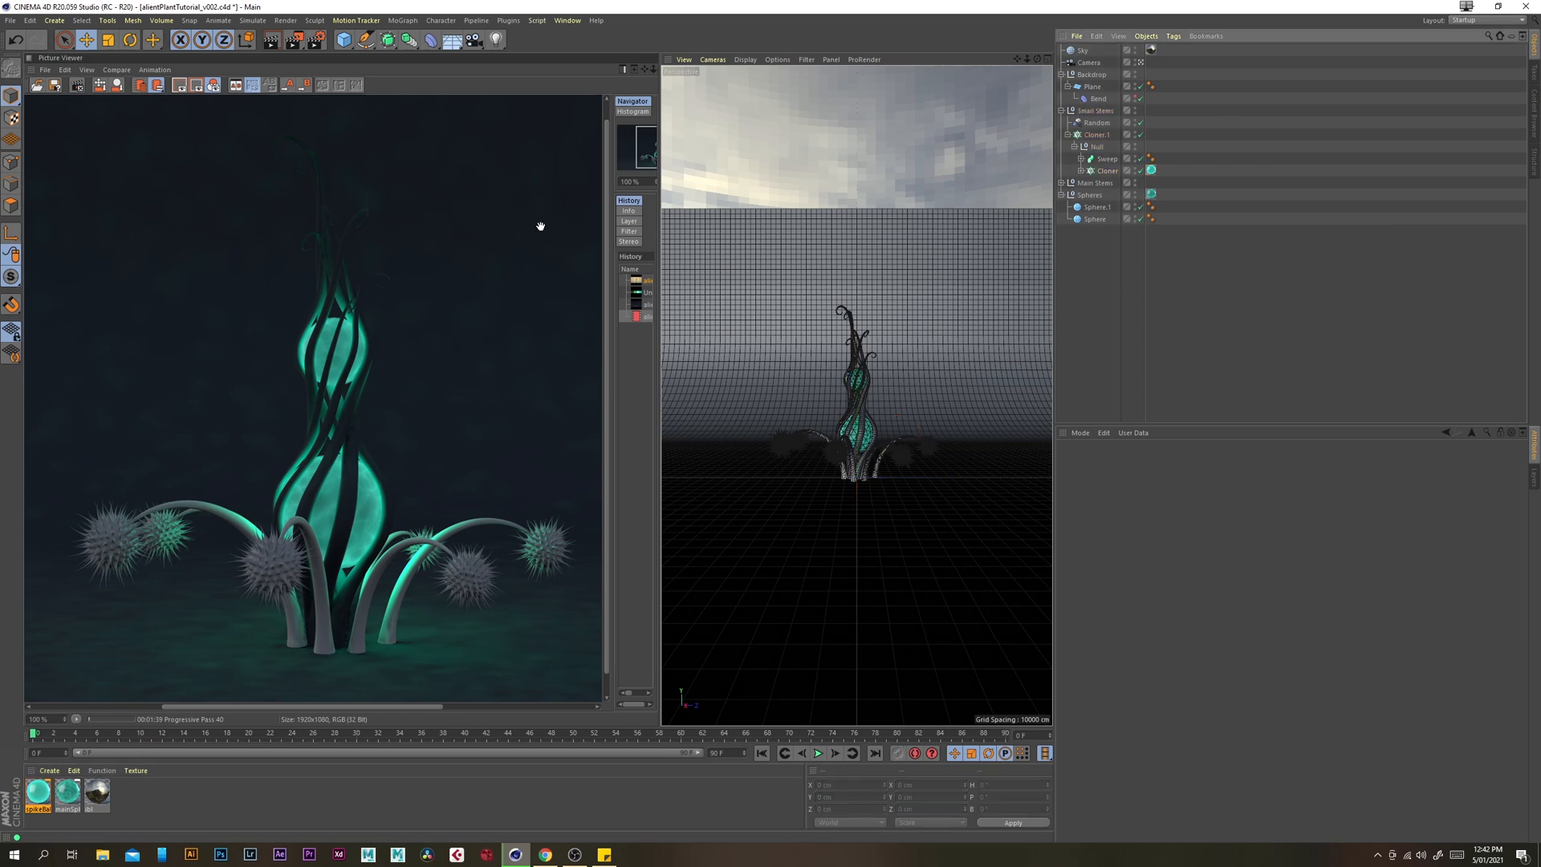
# Render the scene to the picture viewer with the spikeBalls material applied
pyautogui.click(296, 42)
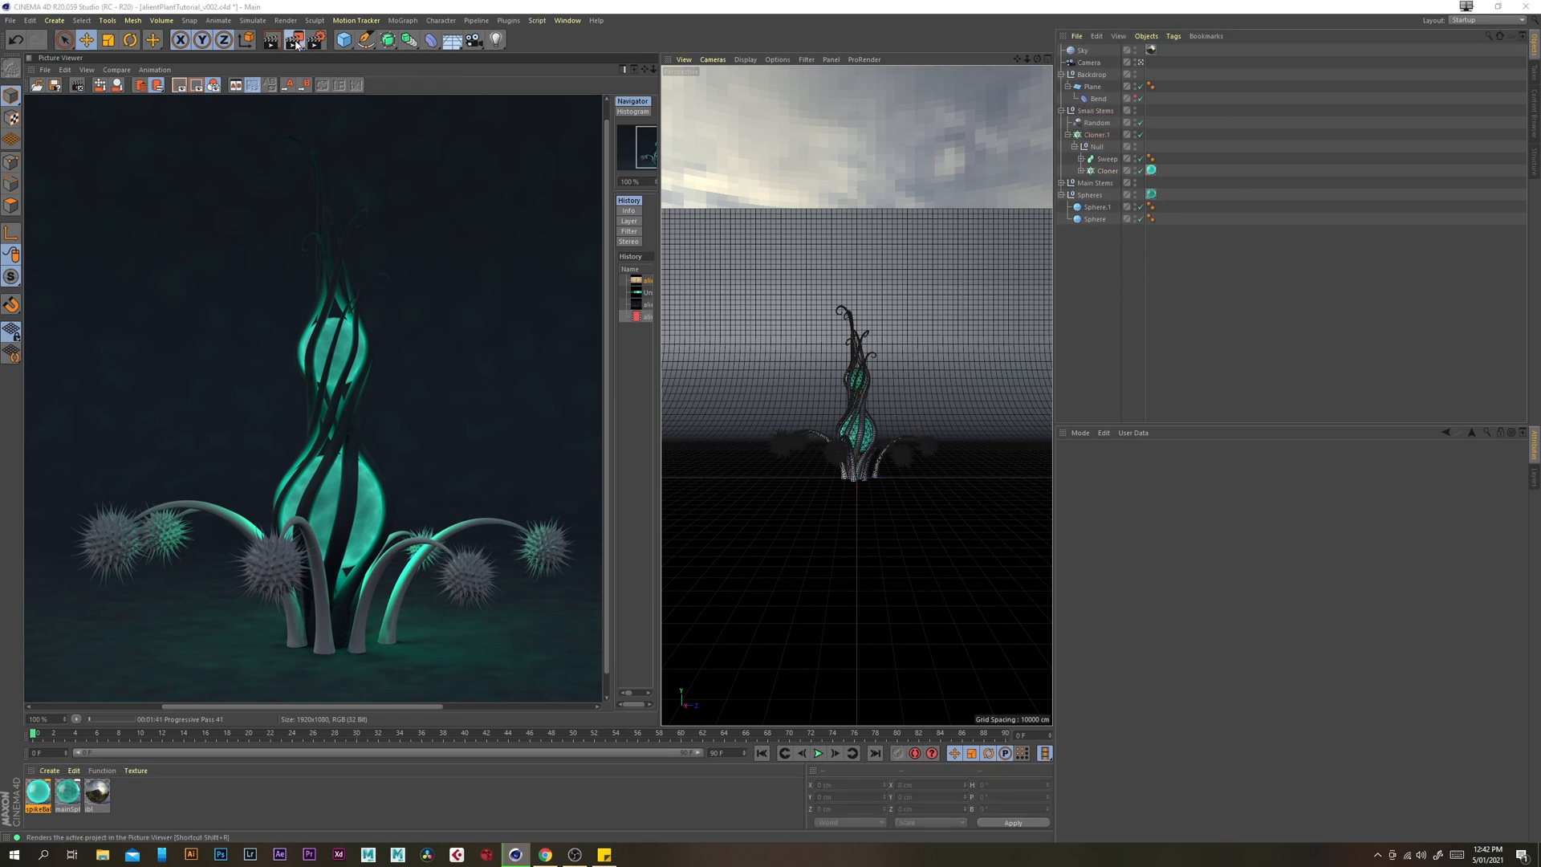
pyautogui.click(798, 472)
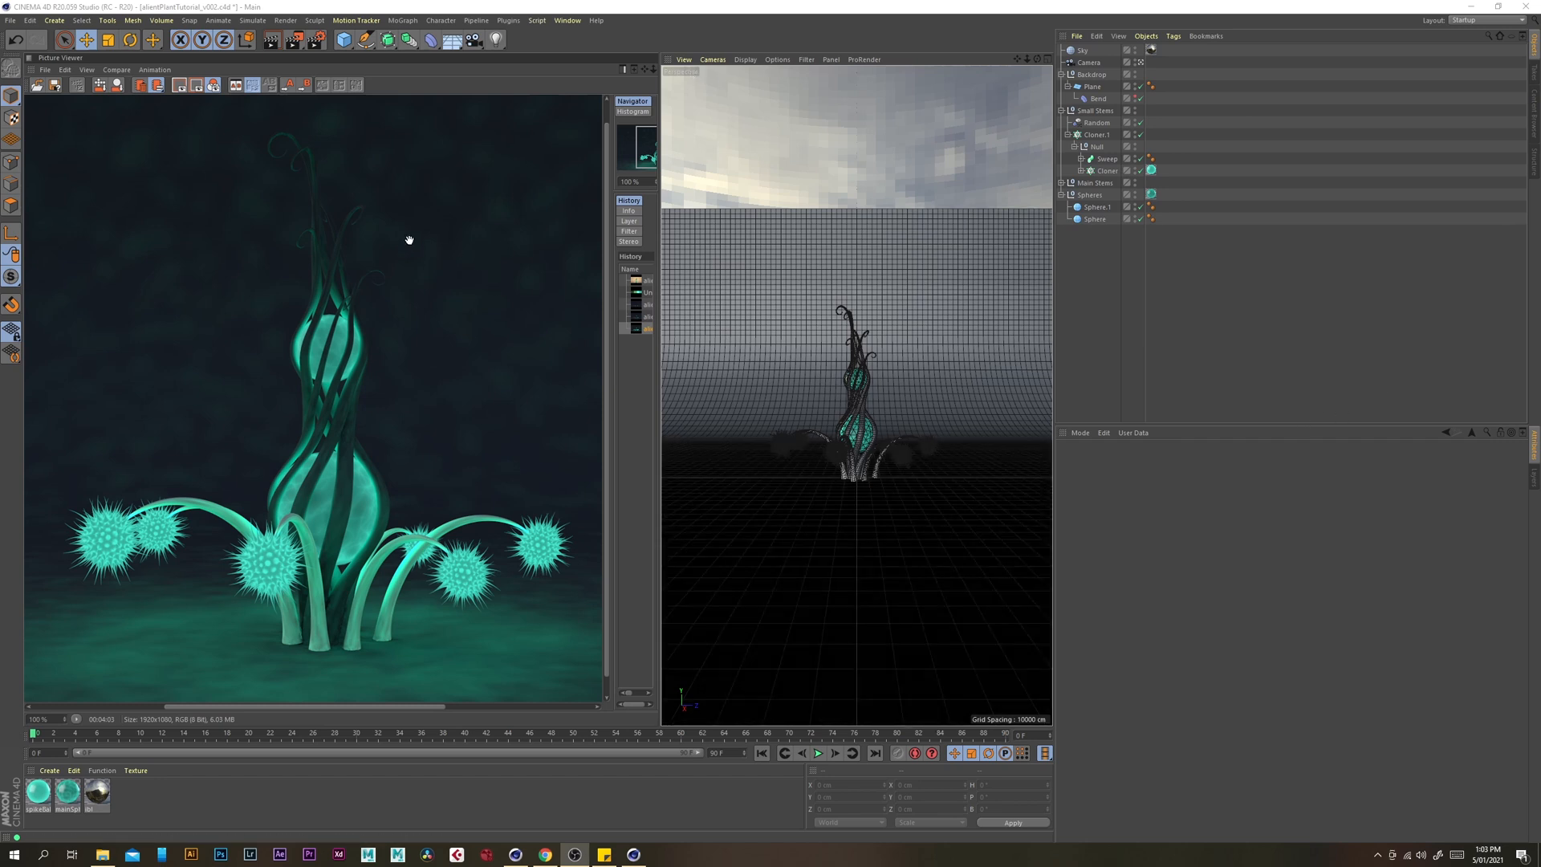
# Change the Samples quality of Global Illumination in the render settings and close them
pyautogui.click(317, 40)
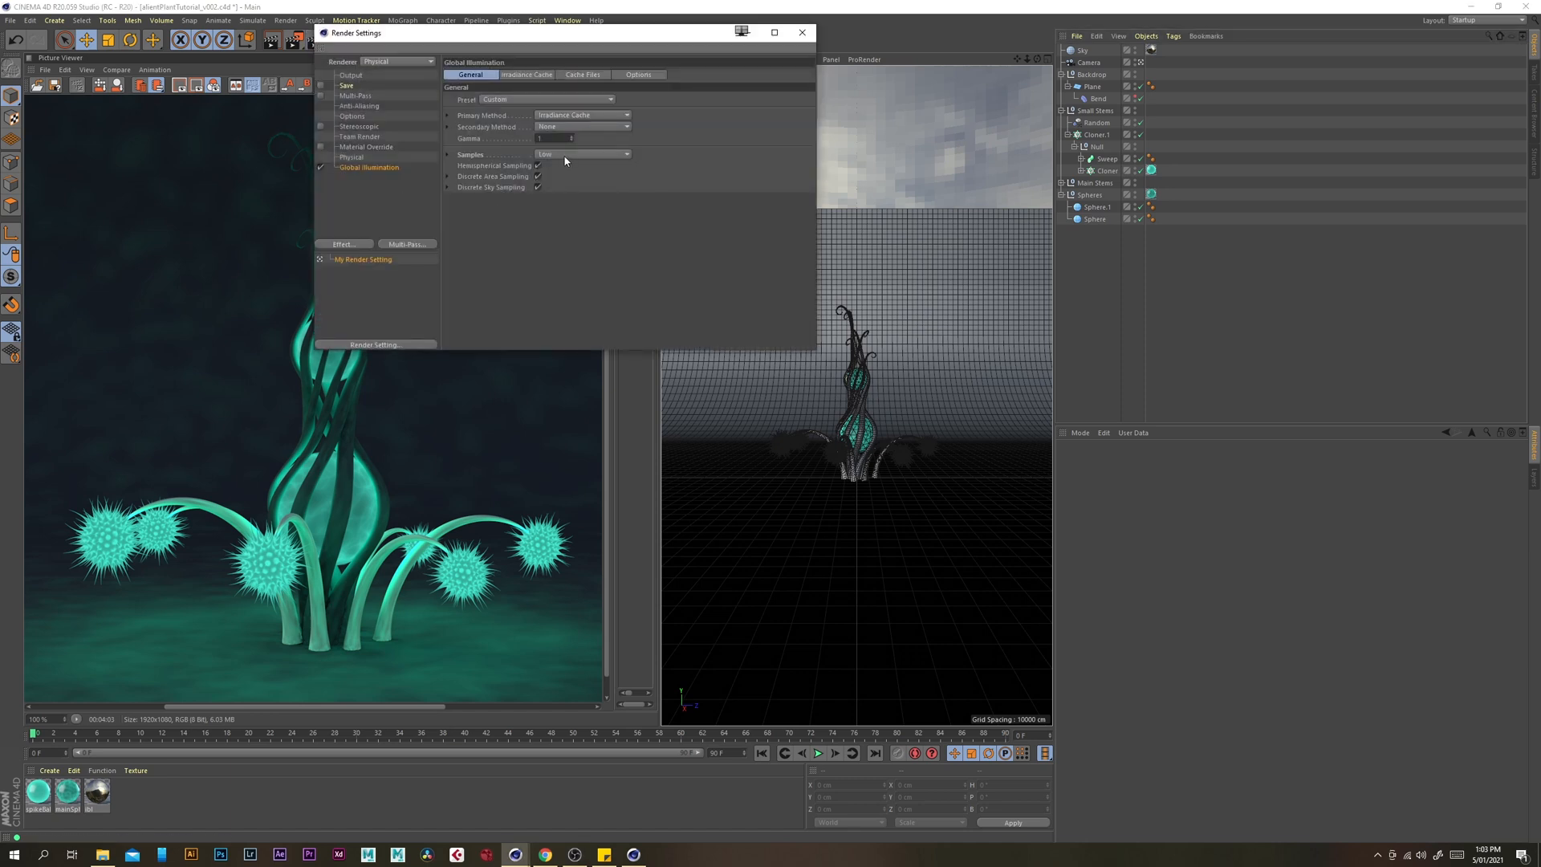
pyautogui.click(565, 154)
pyautogui.click(574, 203)
pyautogui.click(802, 32)
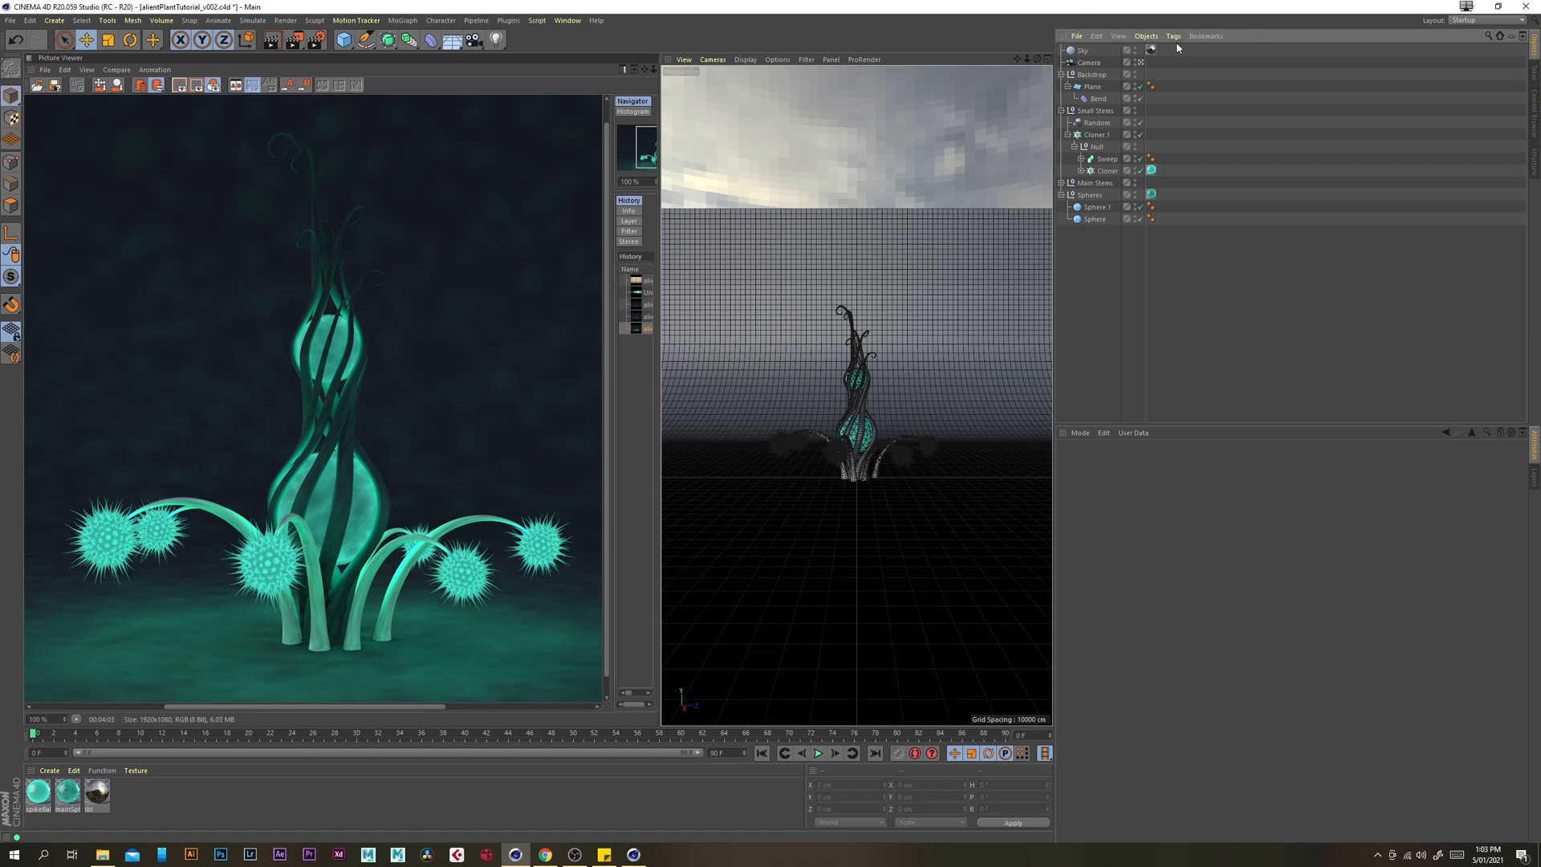
# Rotate the Sky object to a heading of 185°, inspect it from outside the camera, and return to the camera view
pyautogui.click(1141, 63)
pyautogui.keyDown('alt'); pyautogui.moveTo(855, 352); pyautogui.dragTo(884, 373); pyautogui.keyUp('alt')
pyautogui.click(1082, 51)
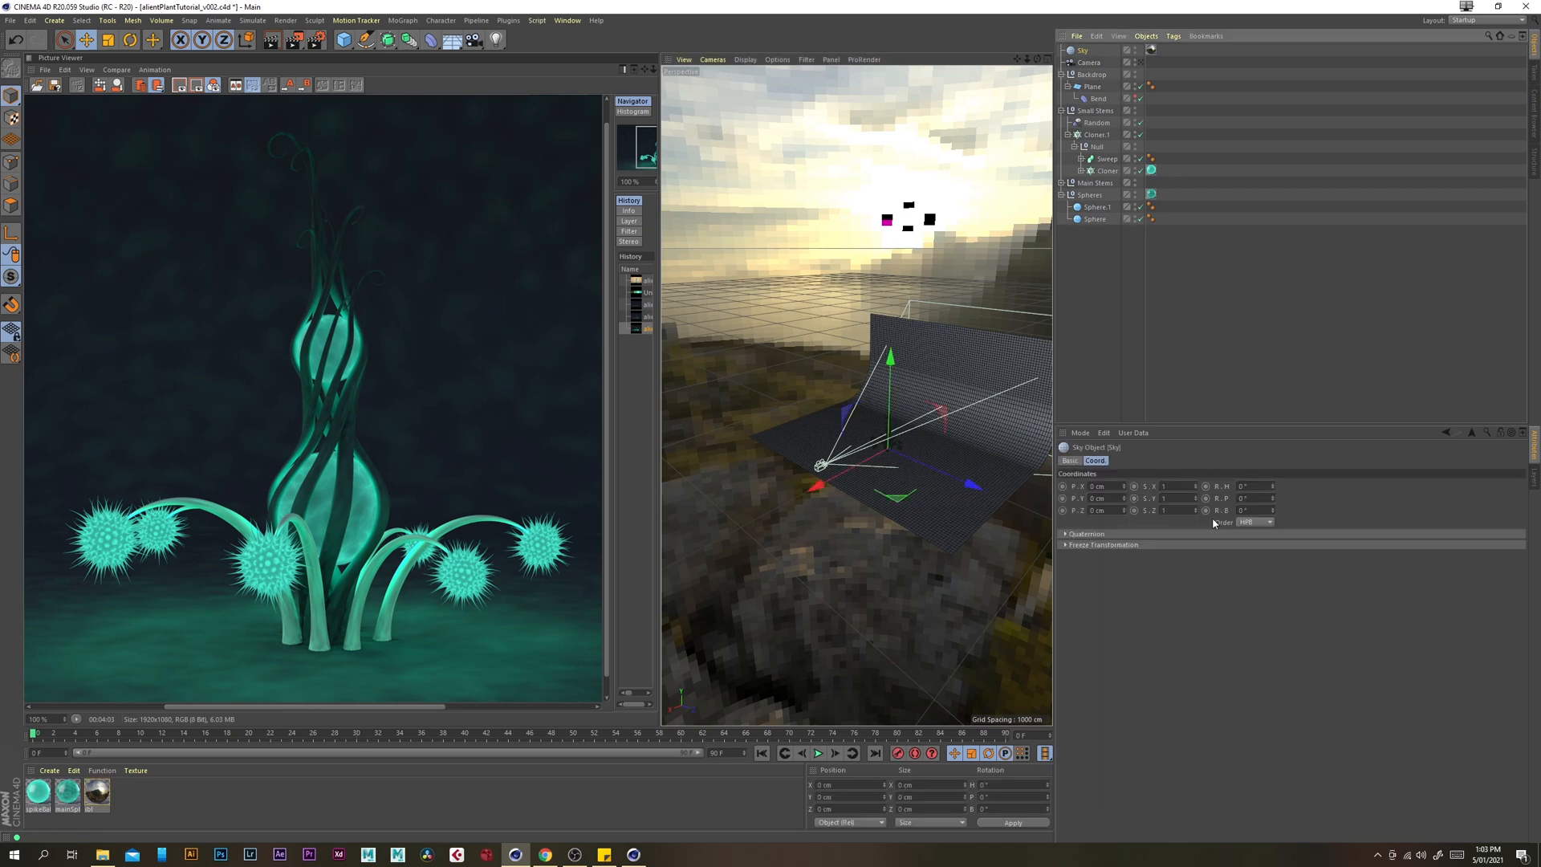
pyautogui.click(1248, 488)
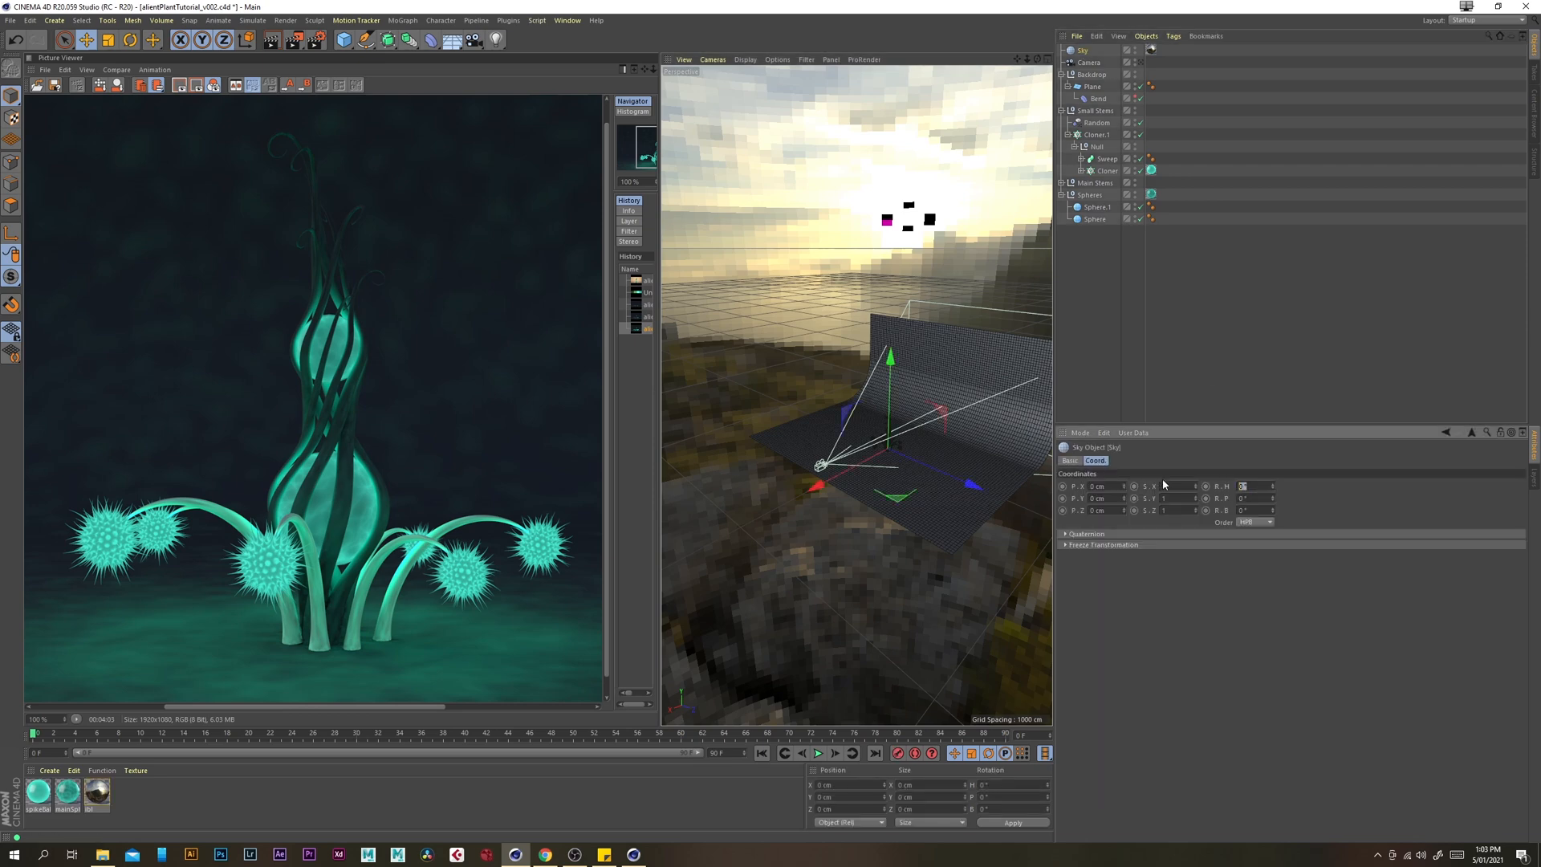
pyautogui.write('185')
pyautogui.press('Return')
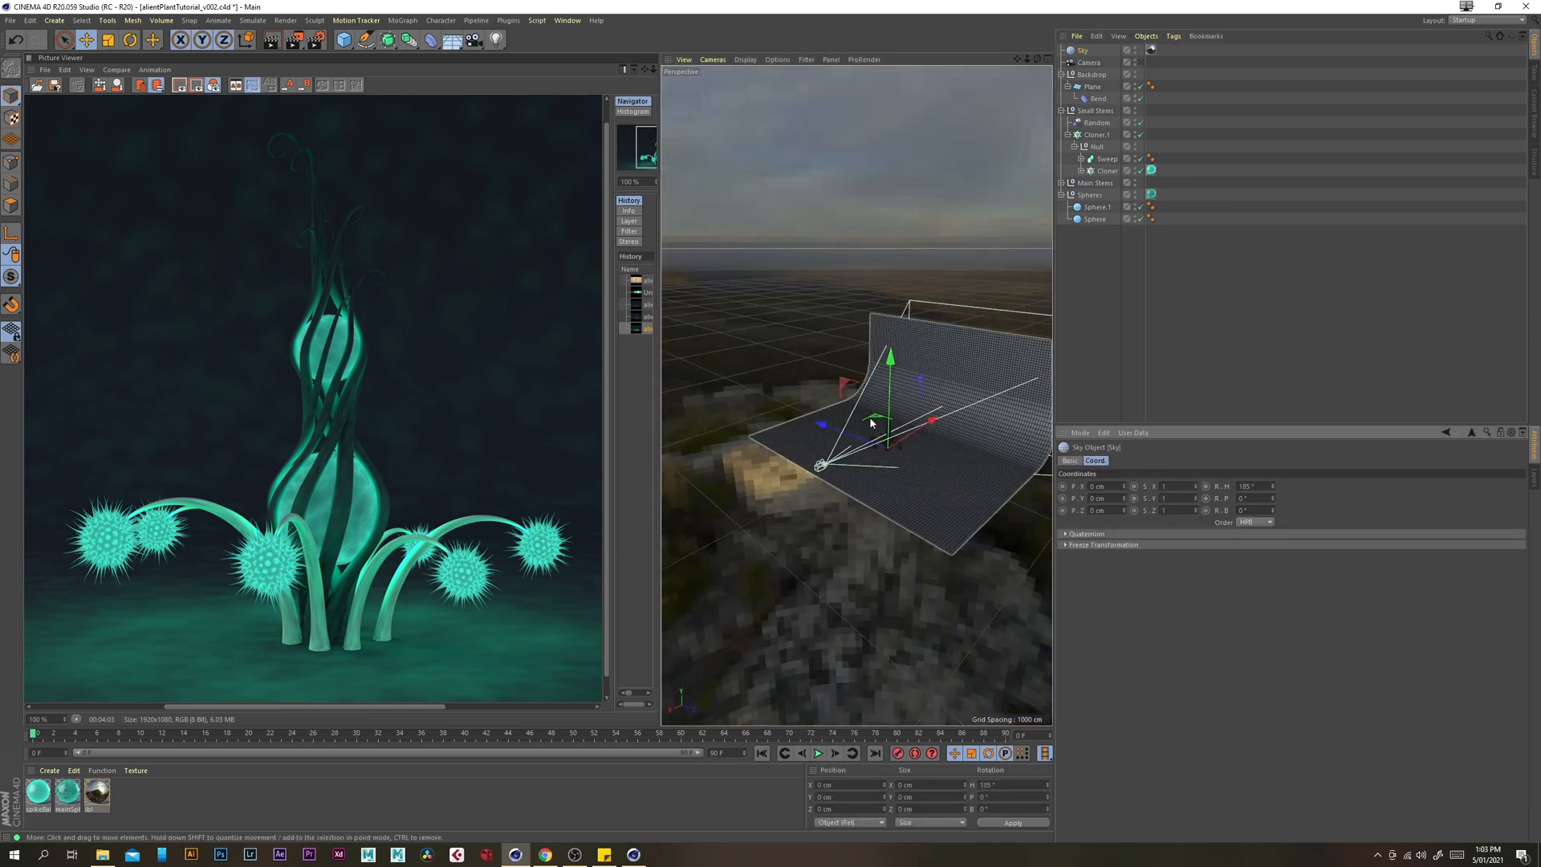
pyautogui.moveTo(869, 424)
pyautogui.keyDown('alt'); pyautogui.mouseDown()
pyautogui.moveTo(898, 447)
pyautogui.moveTo(1092, 397)
pyautogui.mouseUp(); pyautogui.keyUp('alt')
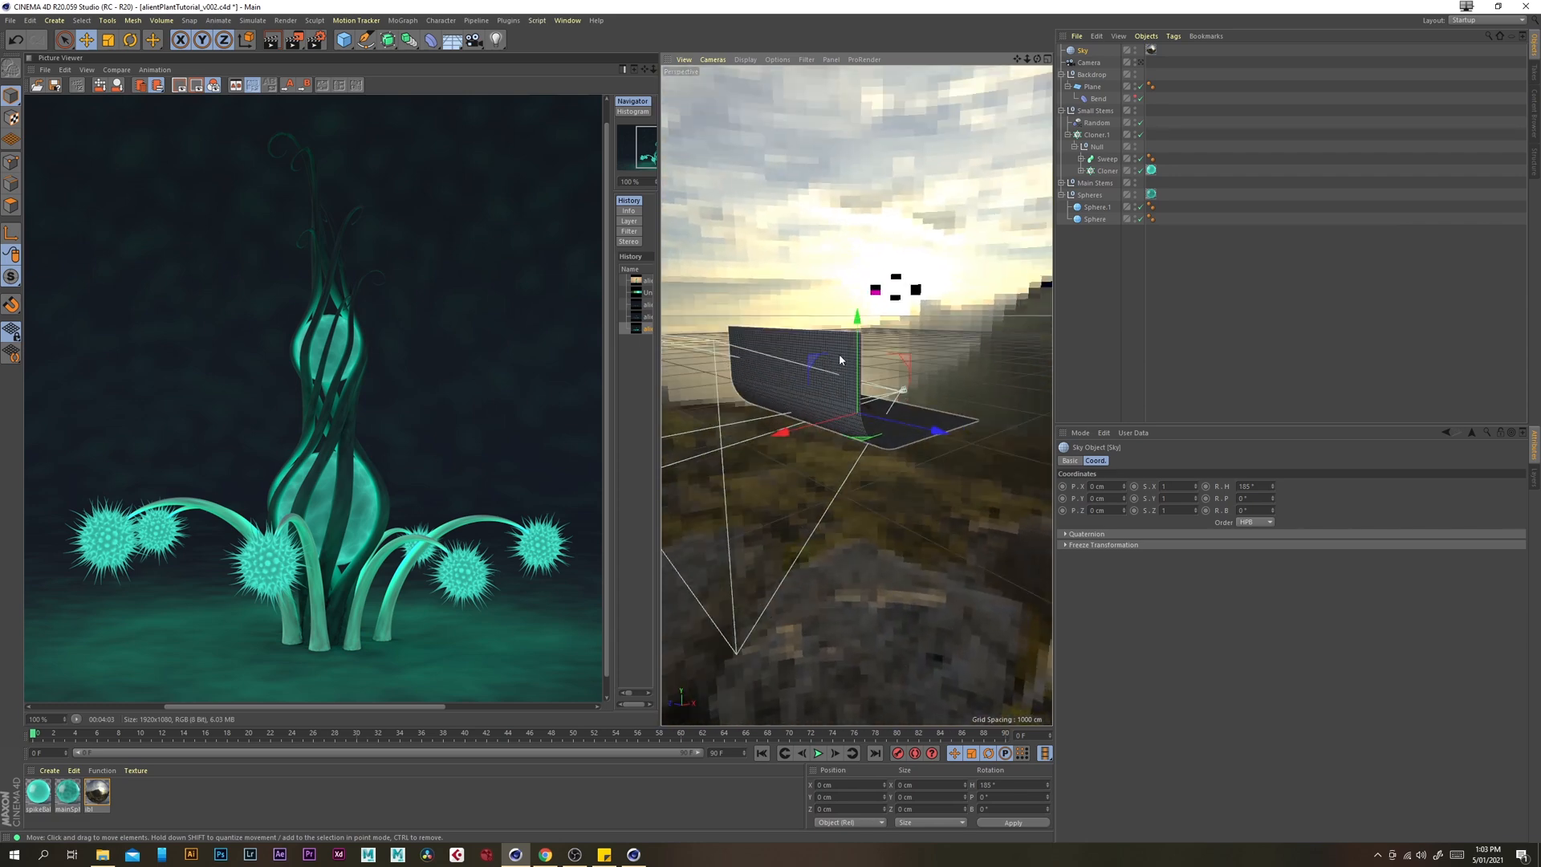
pyautogui.keyDown('alt'); pyautogui.moveTo(970, 393); pyautogui.dragTo(947, 435); pyautogui.keyUp('alt')
pyautogui.scroll(6, 947, 435)
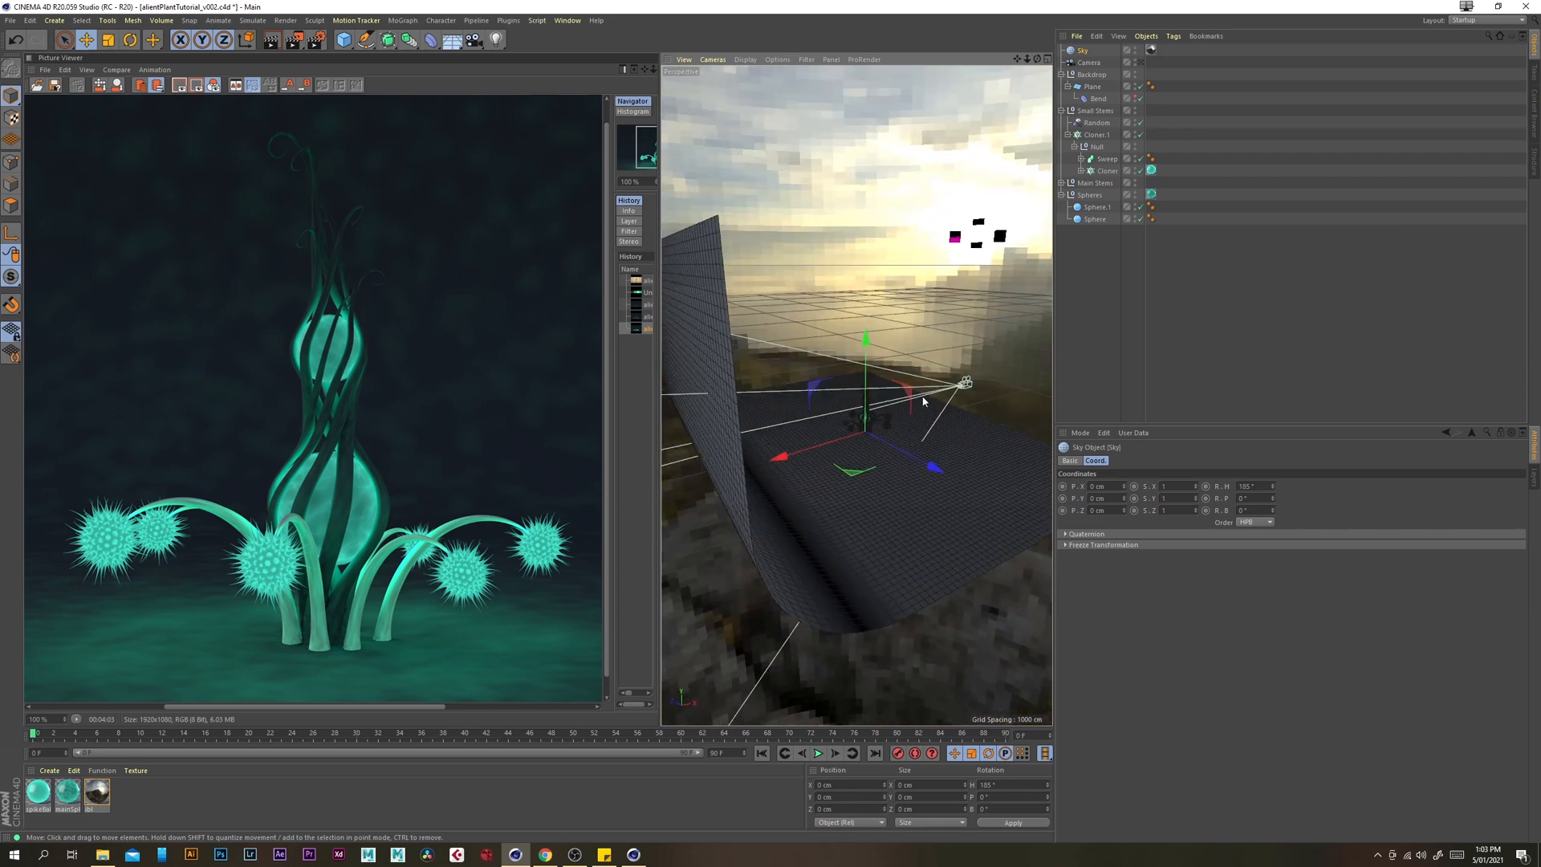
pyautogui.click(1141, 62)
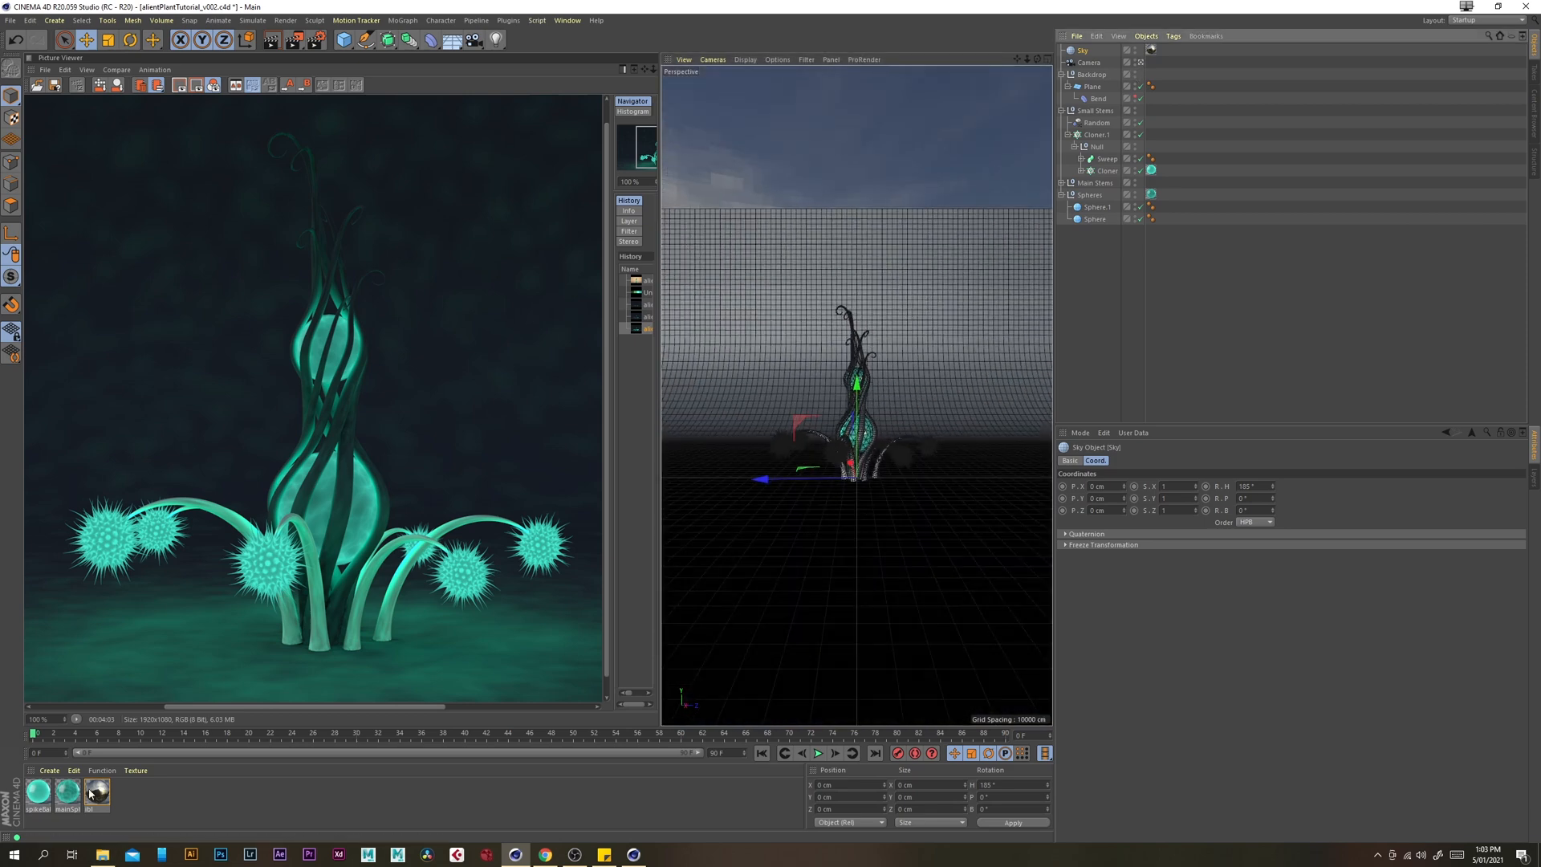
# Create a new PBR material and apply it to the Backdrop group
pyautogui.click(49, 771)
pyautogui.click(97, 621)
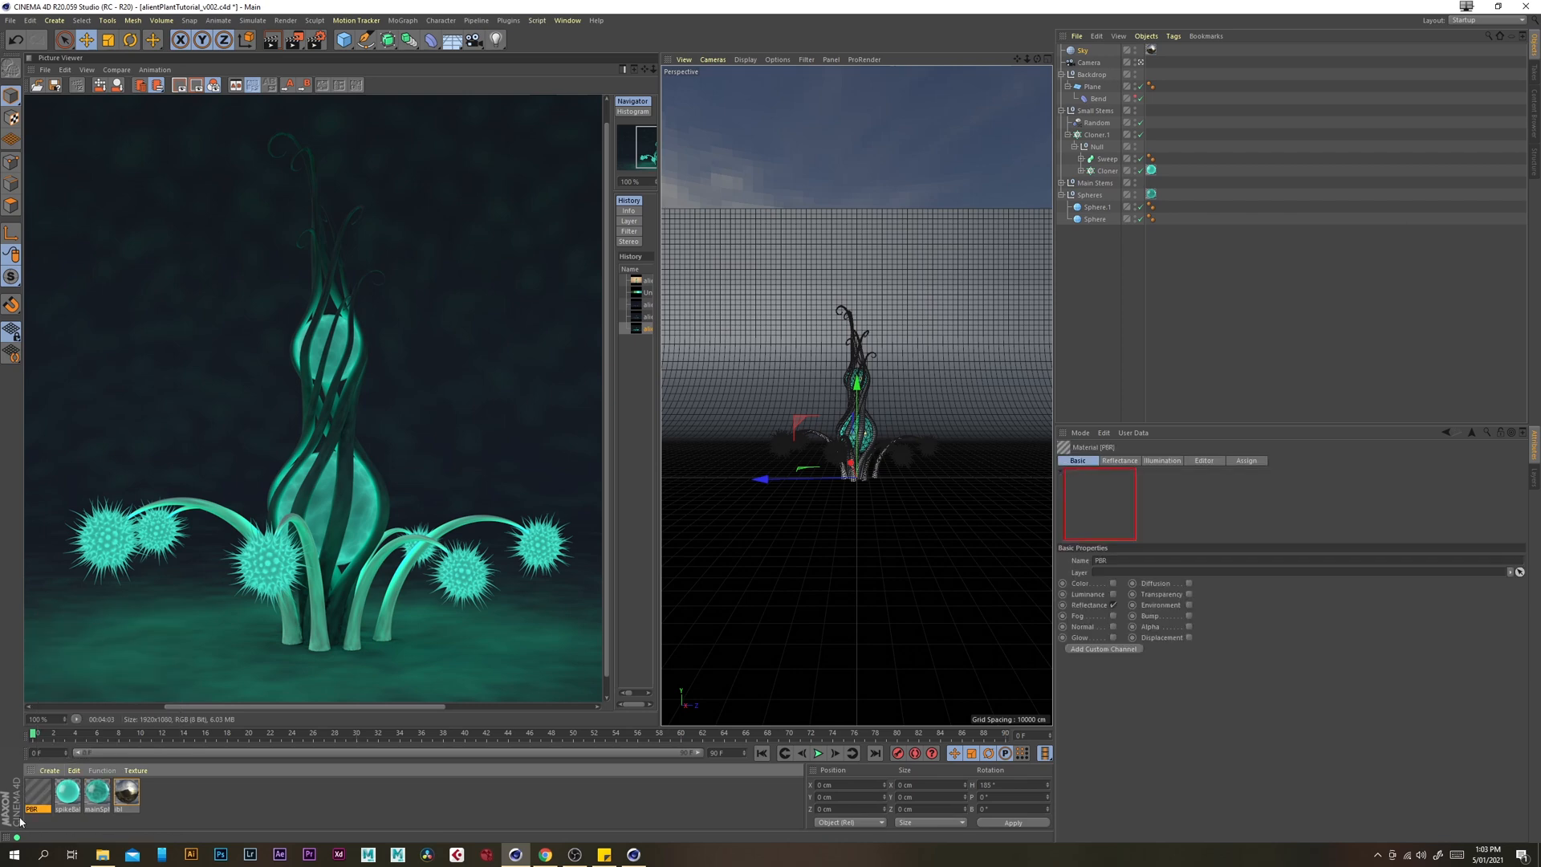
pyautogui.moveTo(1097, 110); pyautogui.dragTo(1098, 75)
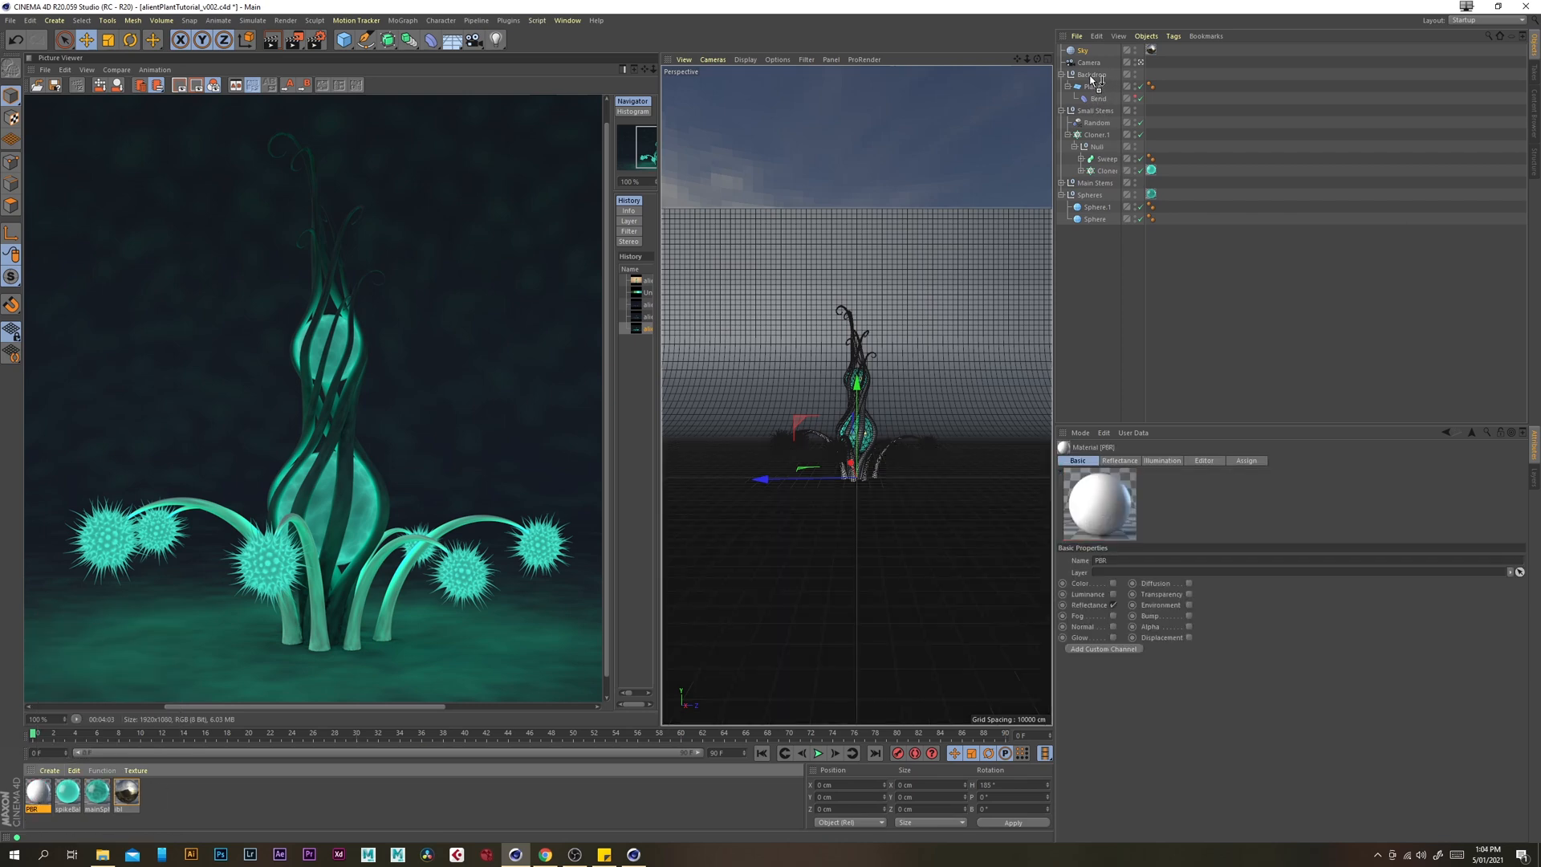
# Set the backdrop material's Default Diffuse layer colour to hue 27°, saturation 22% and value 95%
pyautogui.doubleClick(36, 795)
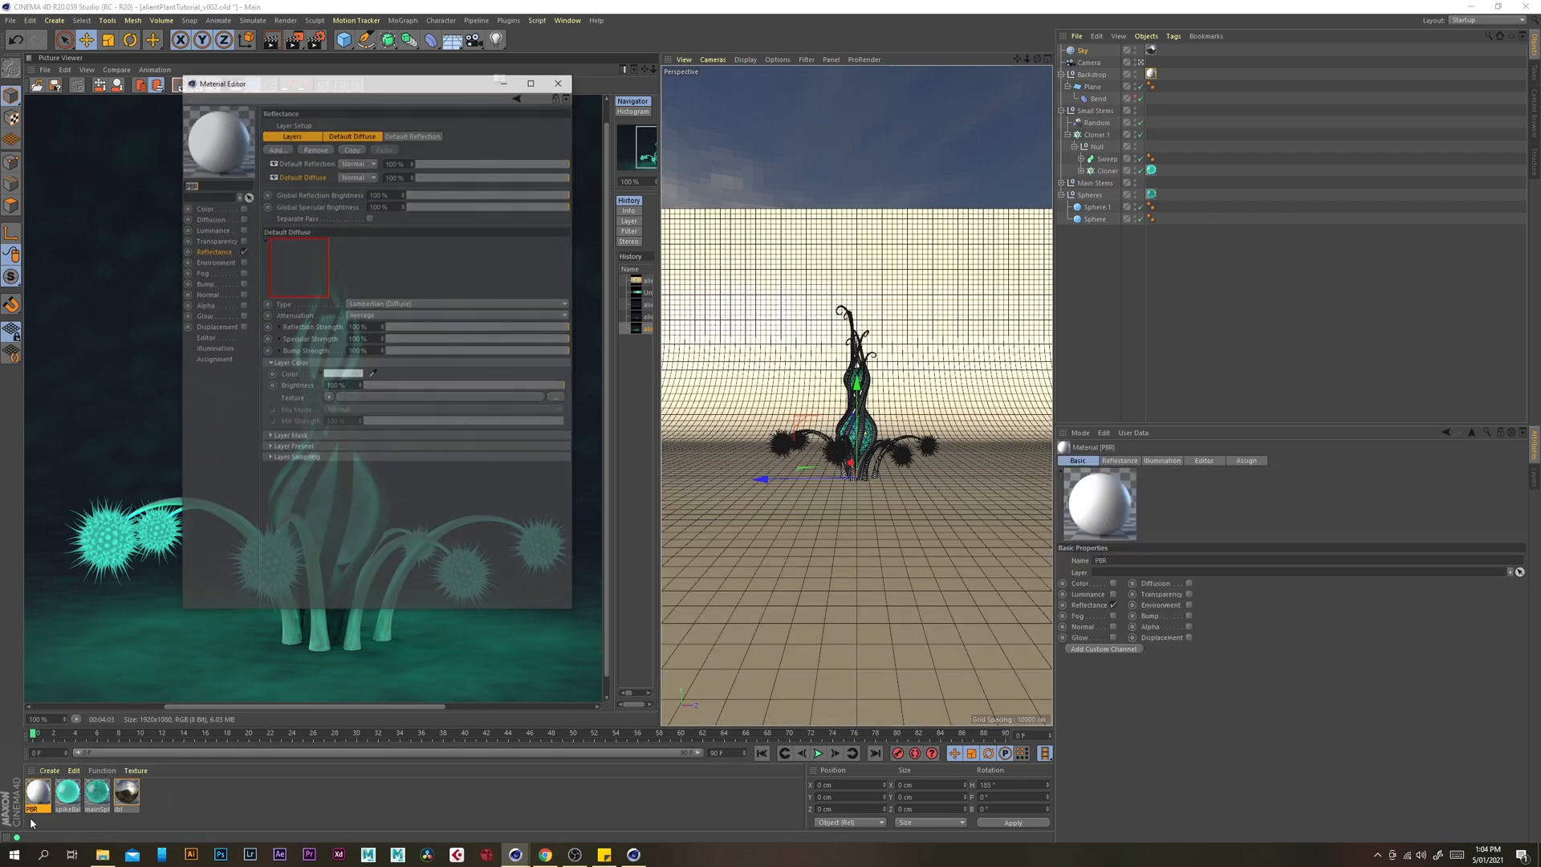
pyautogui.moveTo(330, 85); pyautogui.dragTo(353, 99)
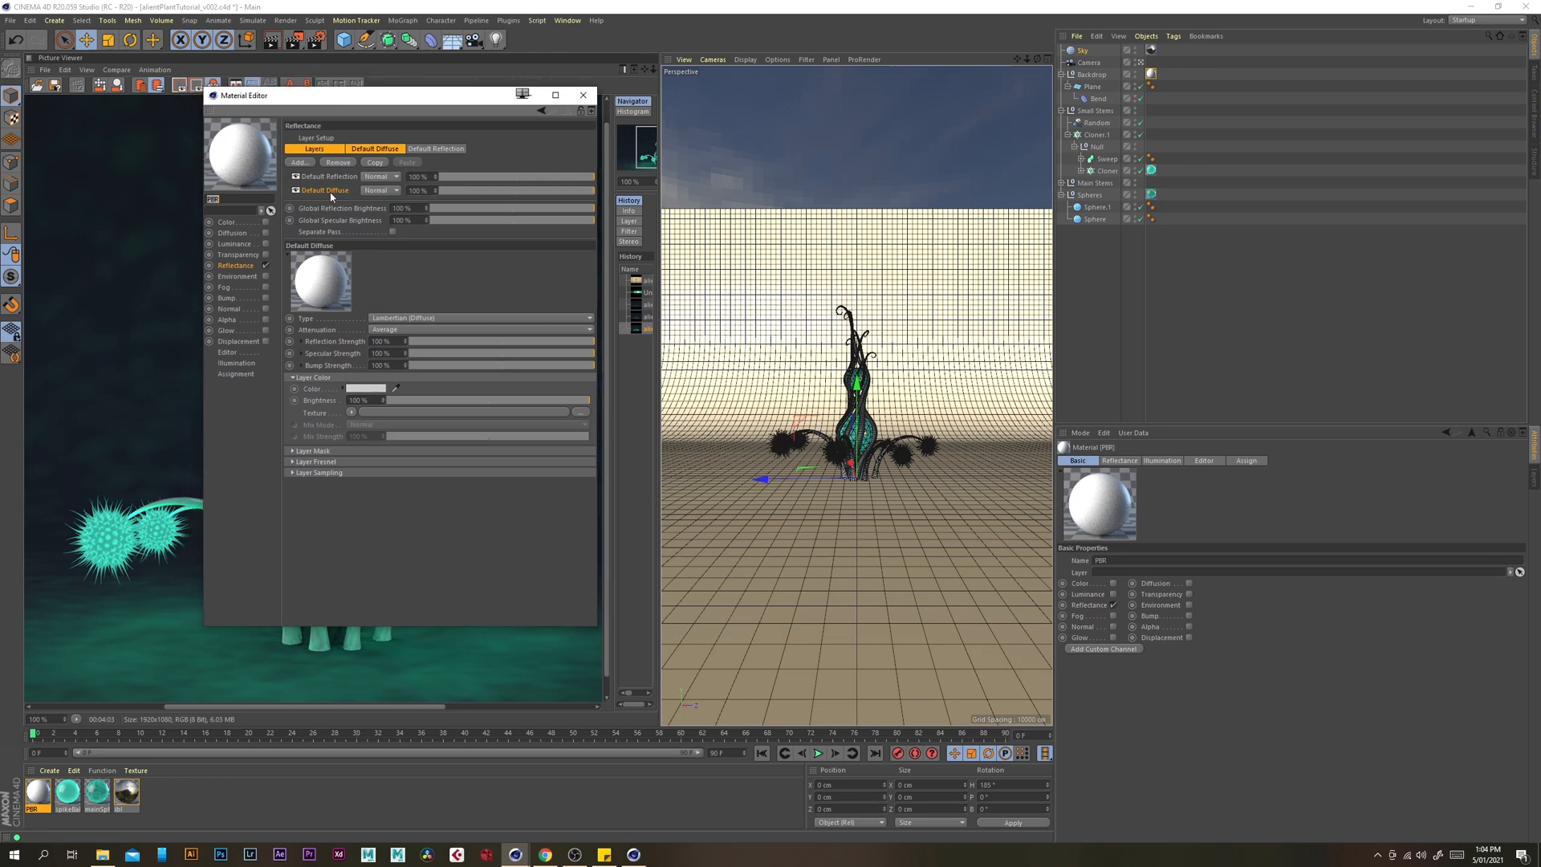
pyautogui.click(368, 390)
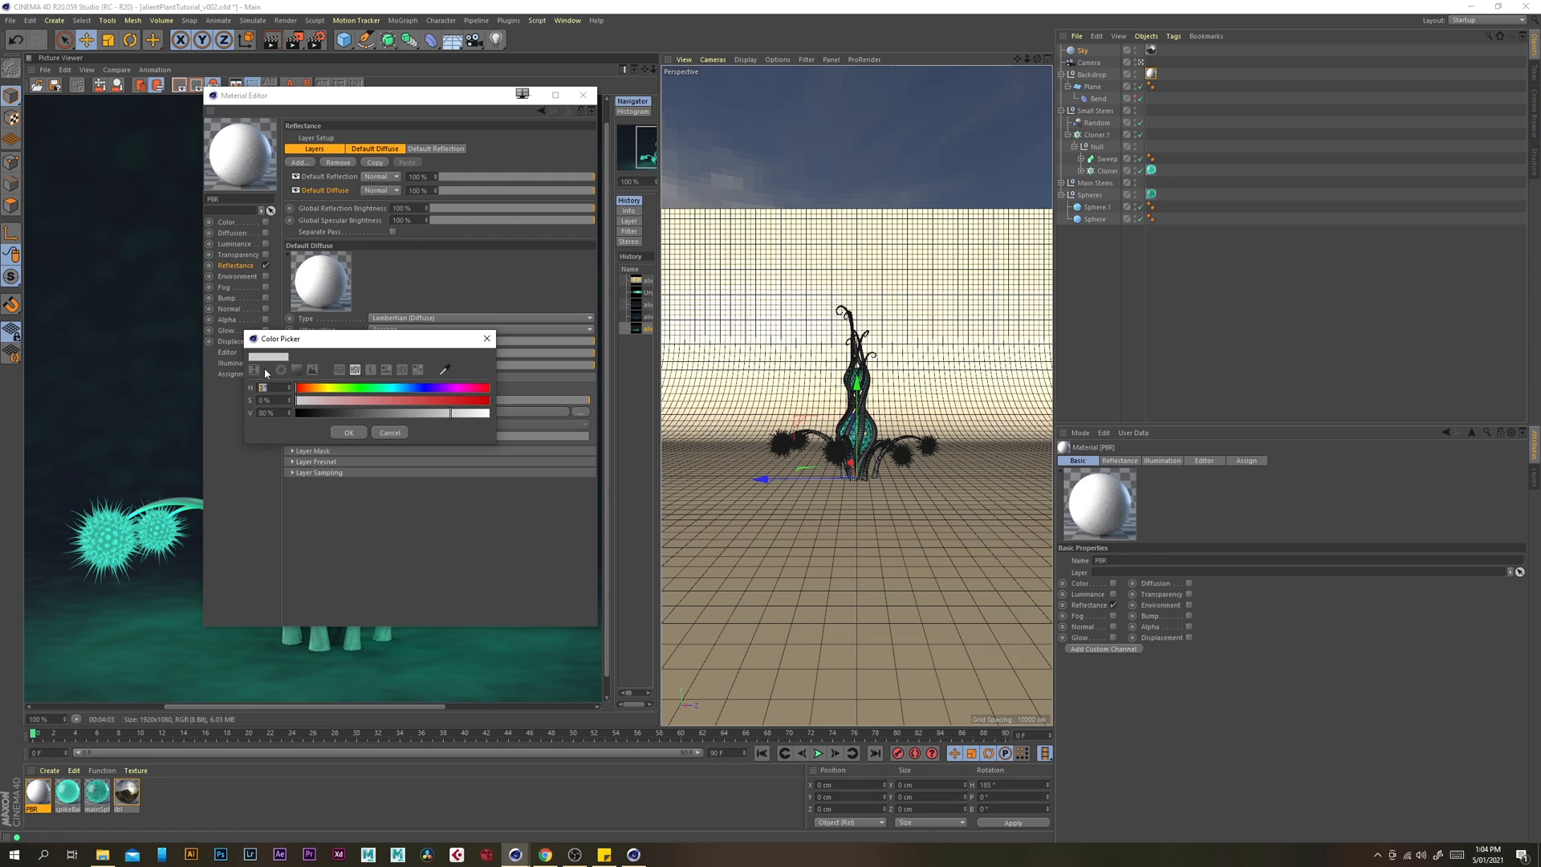
pyautogui.write('27')
pyautogui.press('Tab')
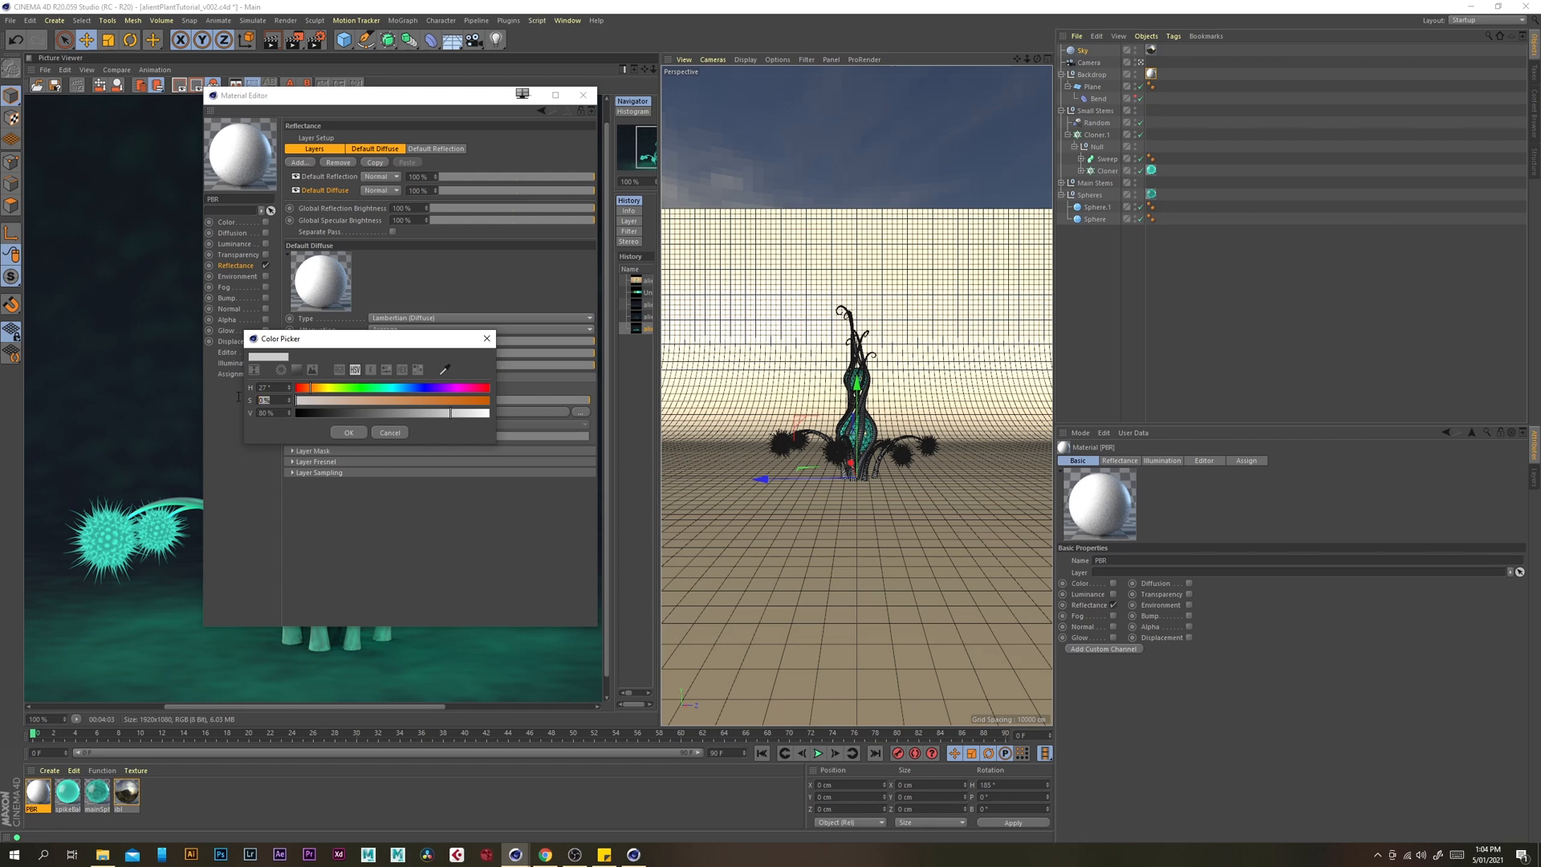
pyautogui.write('22')
pyautogui.press('Tab')
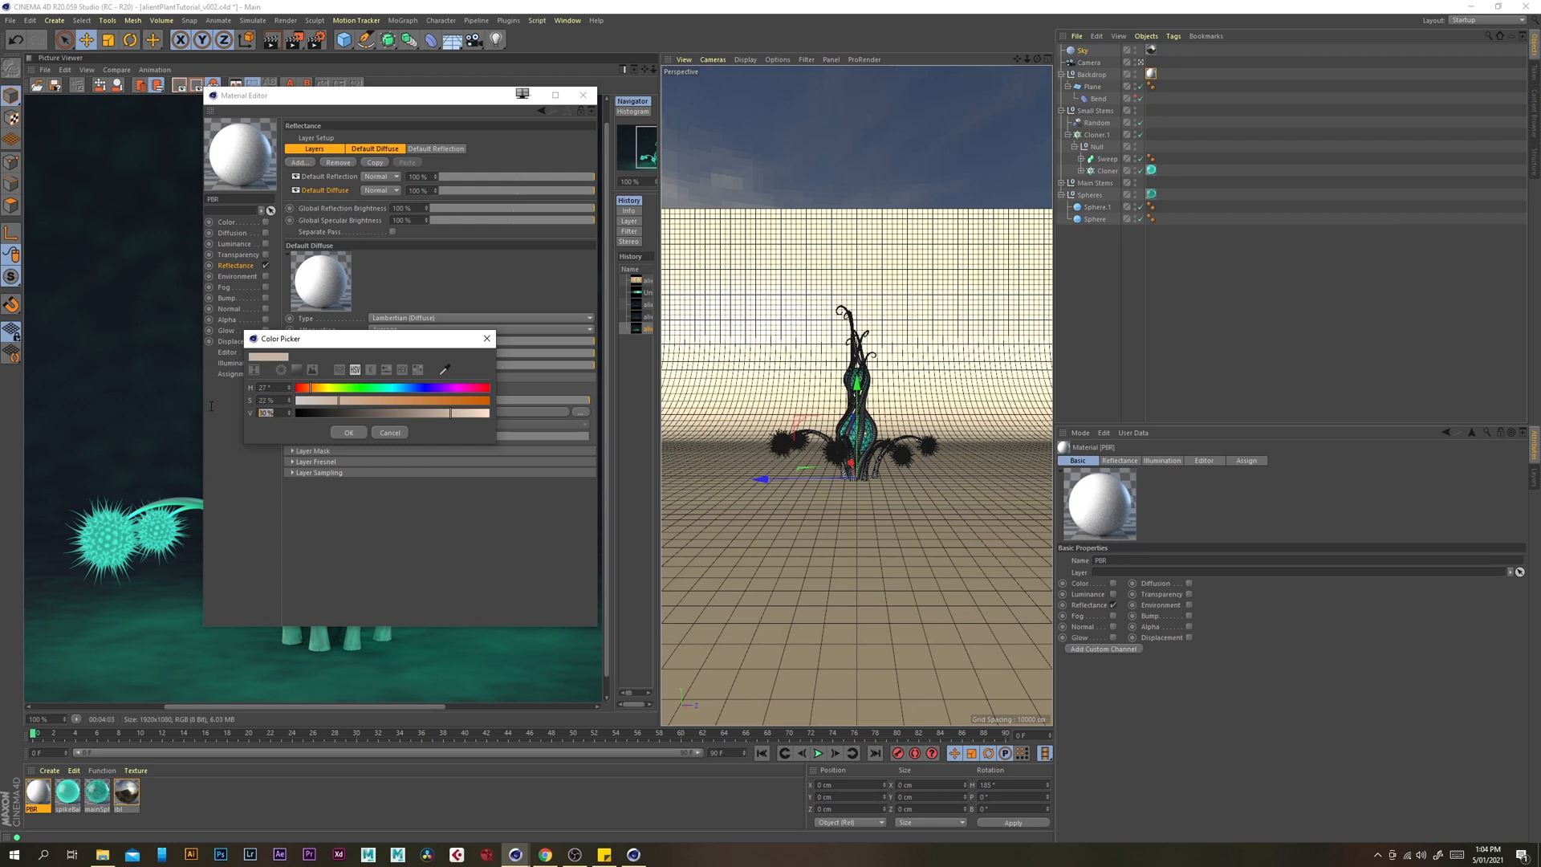
pyautogui.write('95')
pyautogui.click(348, 433)
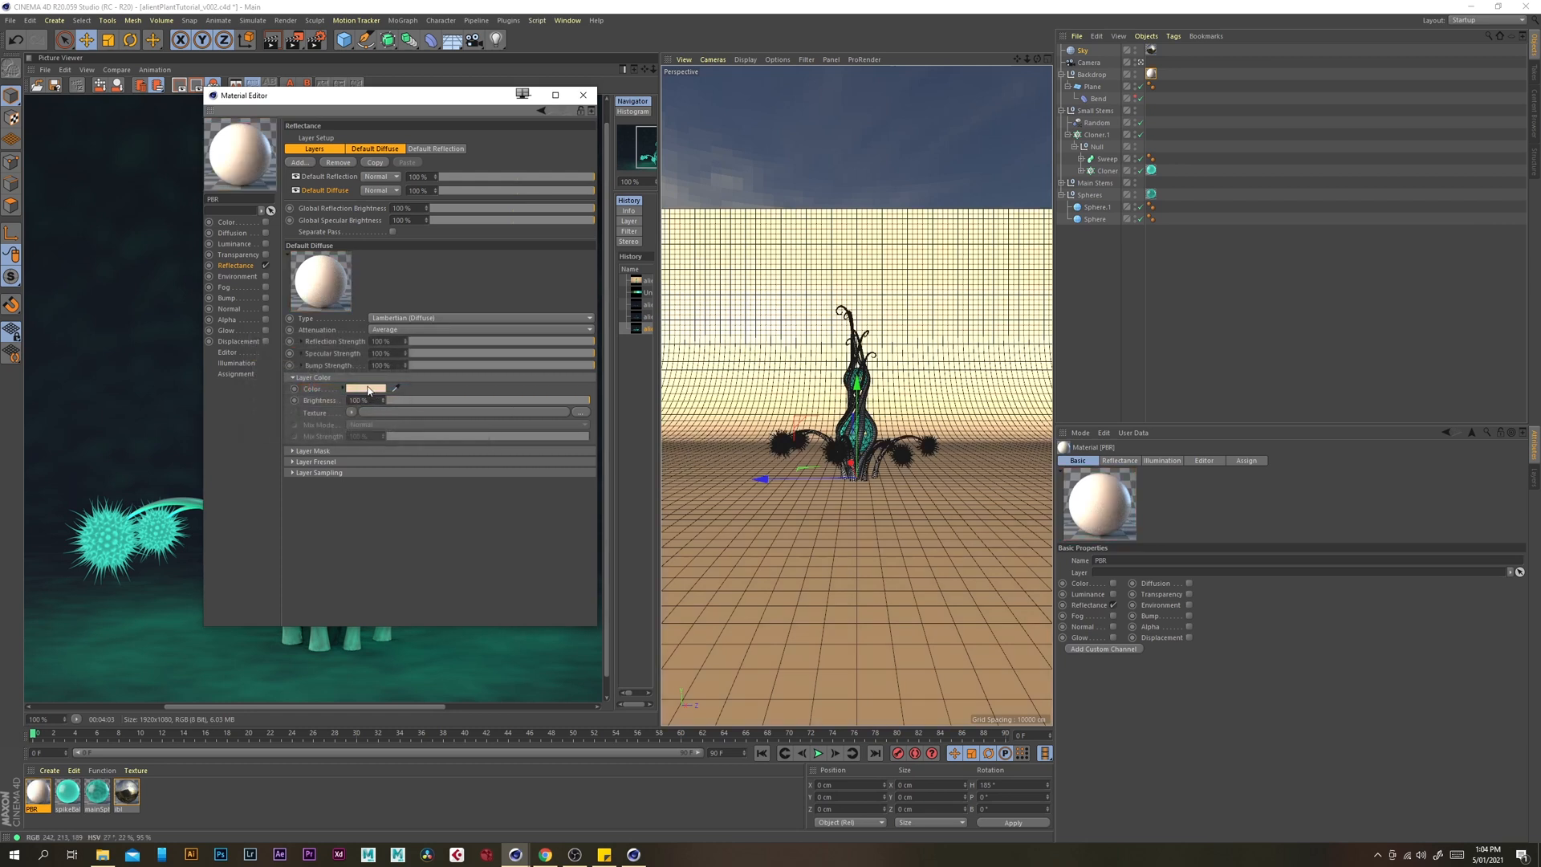
# Set the backdrop material's Default Reflection layer to 50% roughness and 20% specular strength, and close the material
pyautogui.click(329, 177)
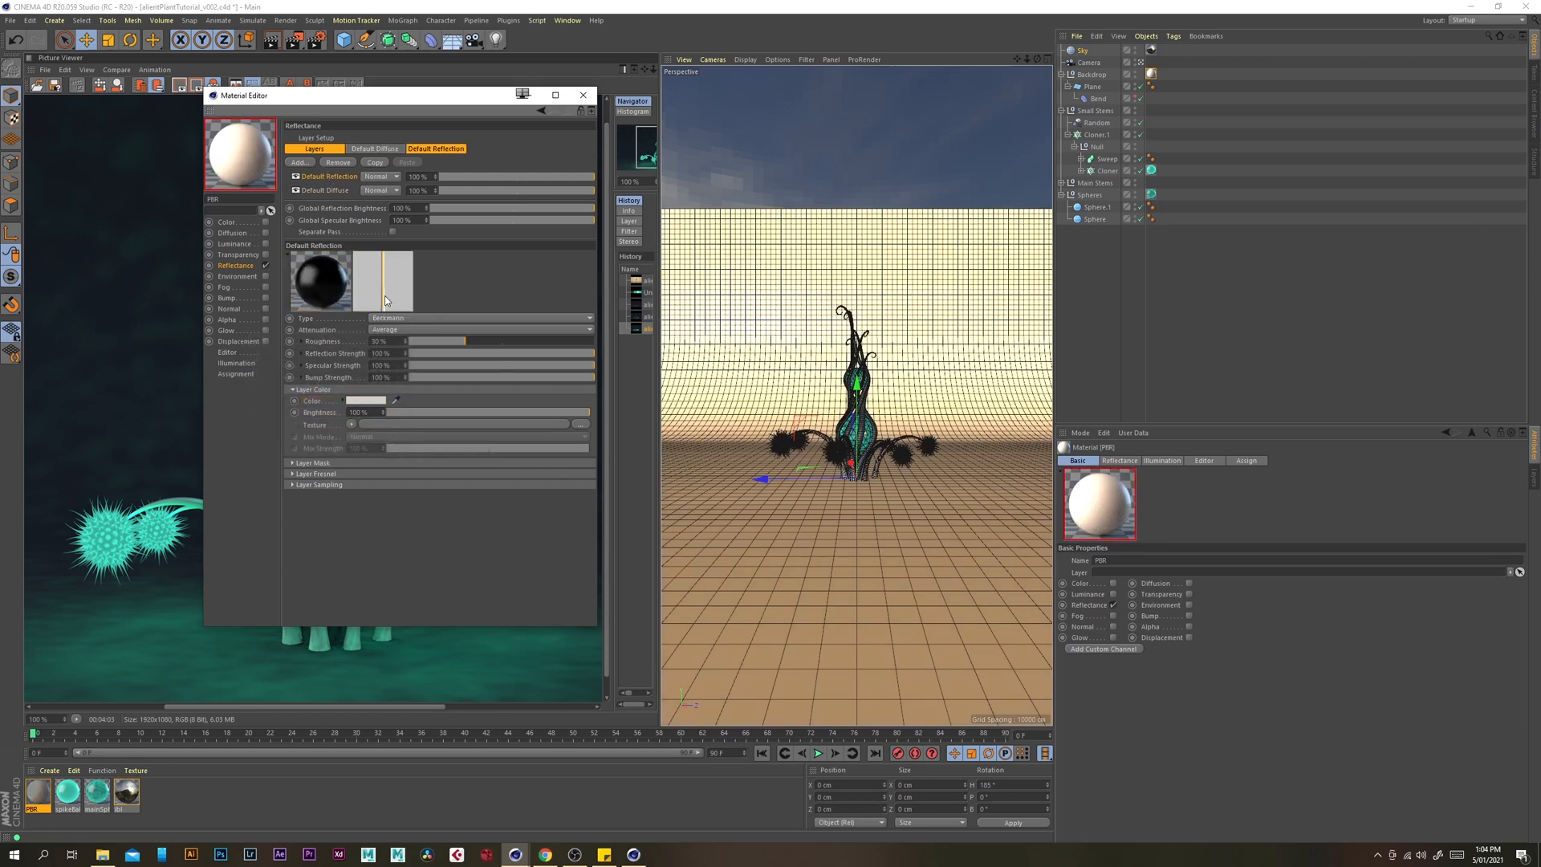
pyautogui.doubleClick(386, 342)
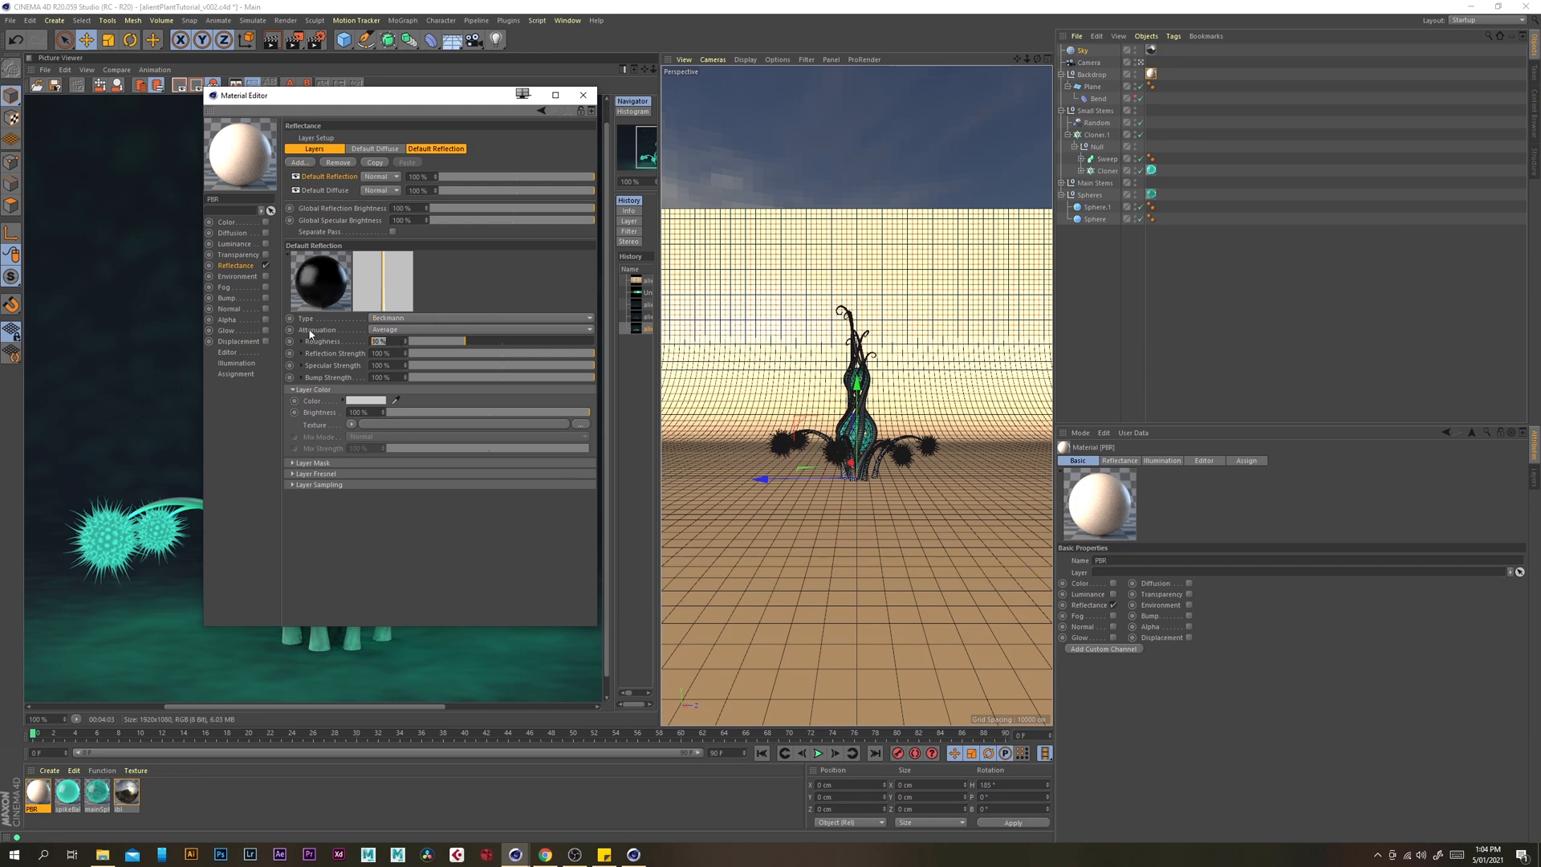
pyautogui.write('50')
pyautogui.press('Return')
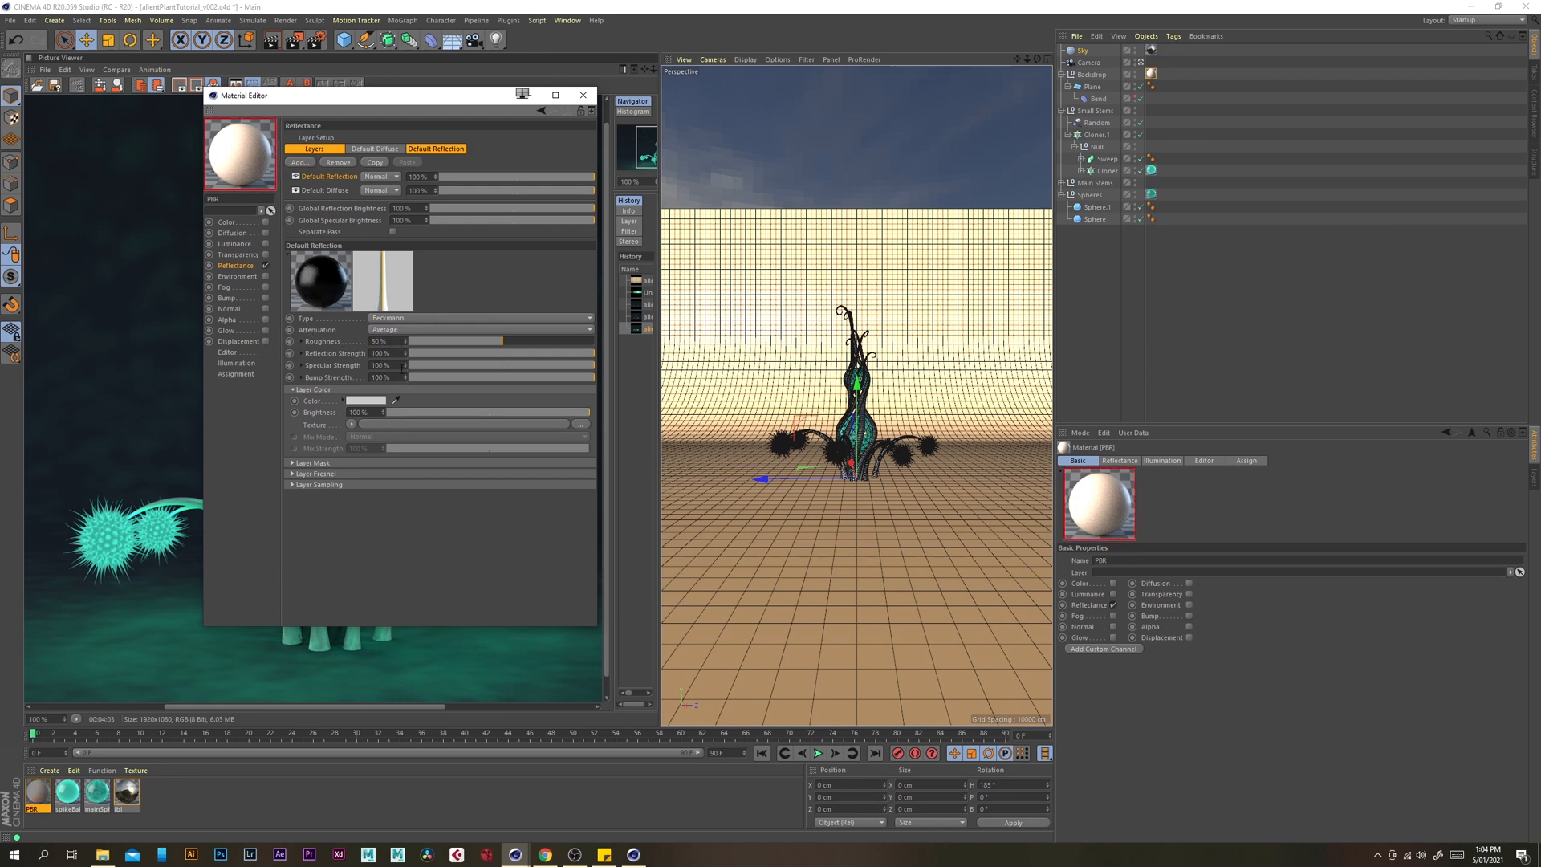
pyautogui.doubleClick(377, 365)
pyautogui.write('20')
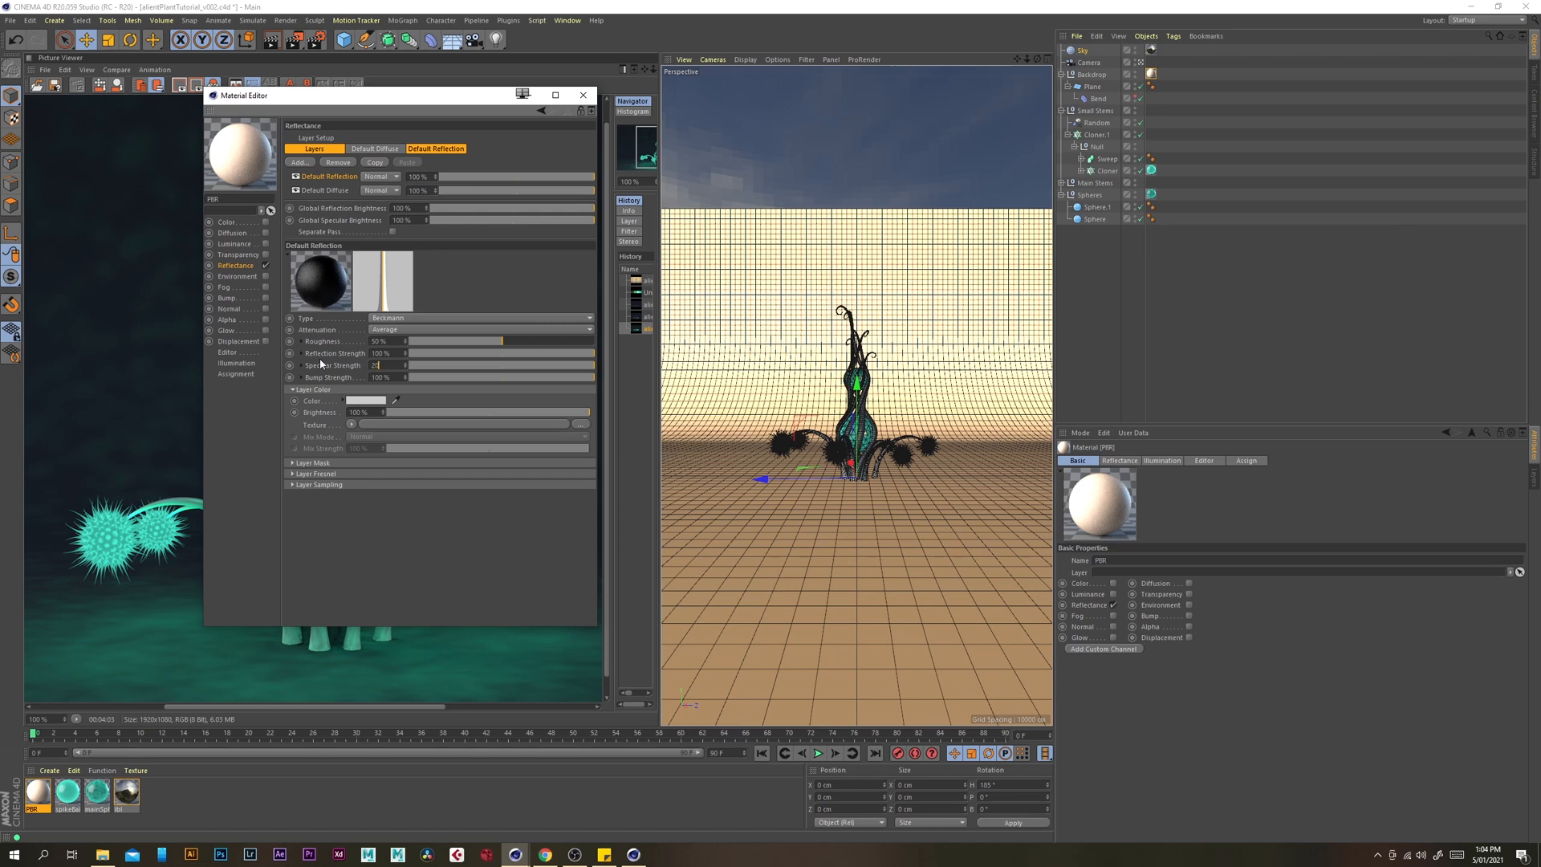
pyautogui.press('Return')
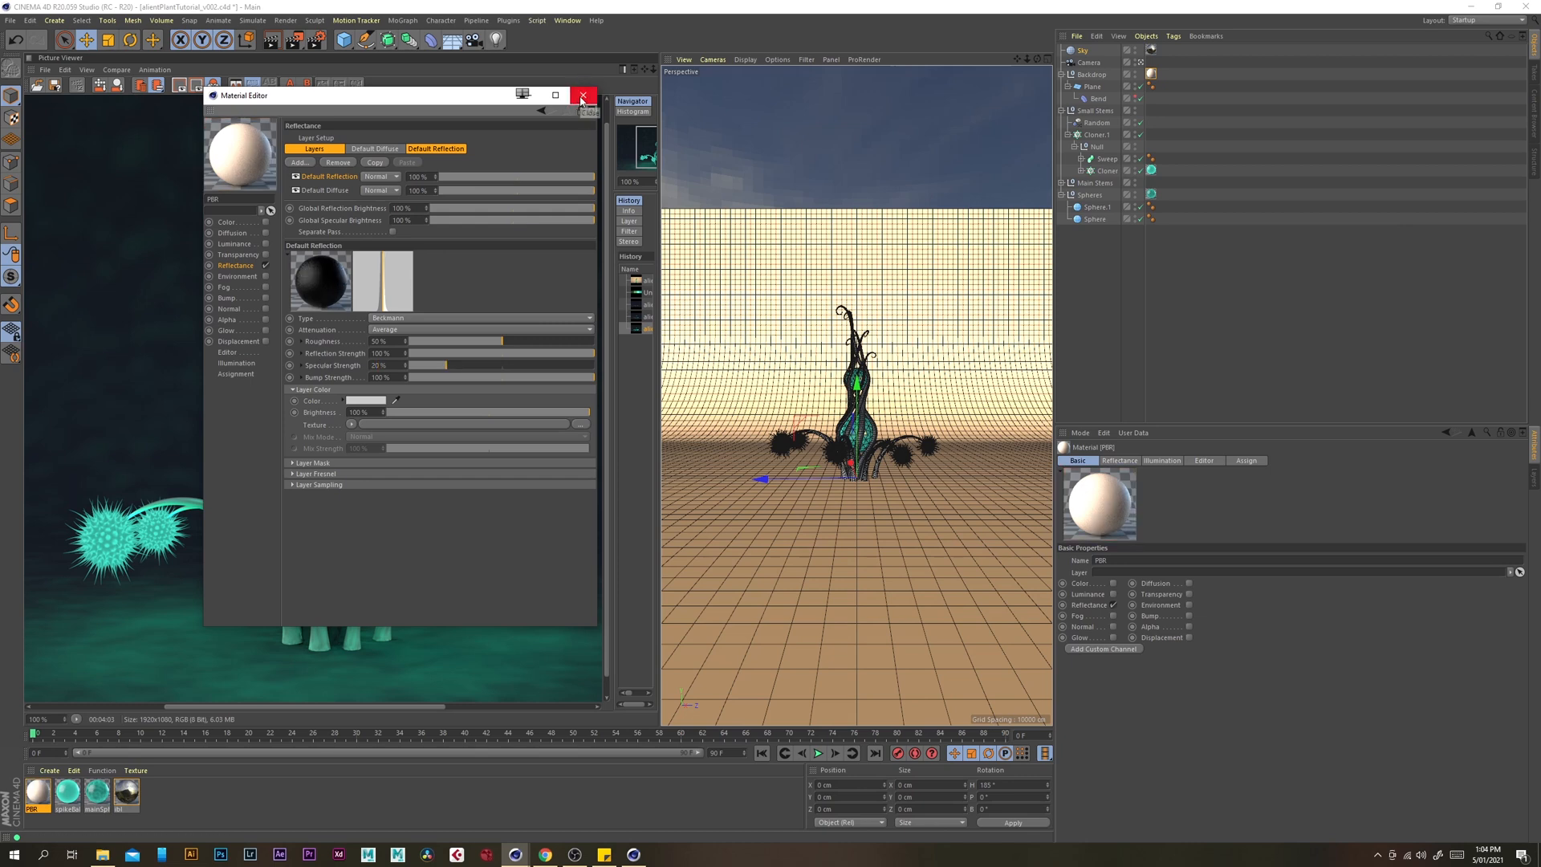
pyautogui.click(582, 96)
# Render the scene to the picture viewer with the new backdrop material and rotated sky
pyautogui.click(297, 40)
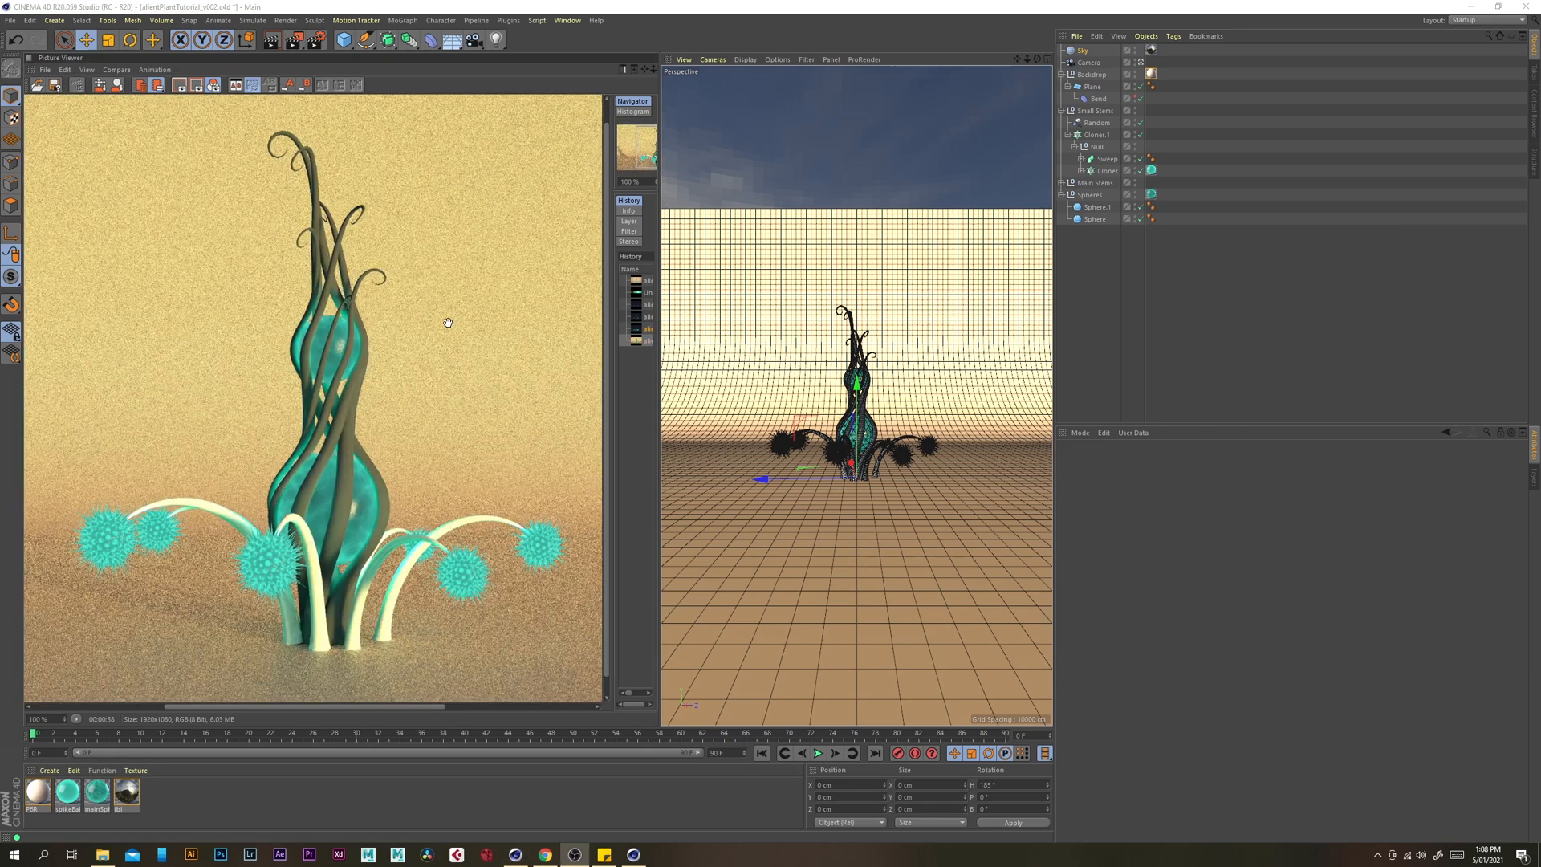
pyautogui.click(183, 806)
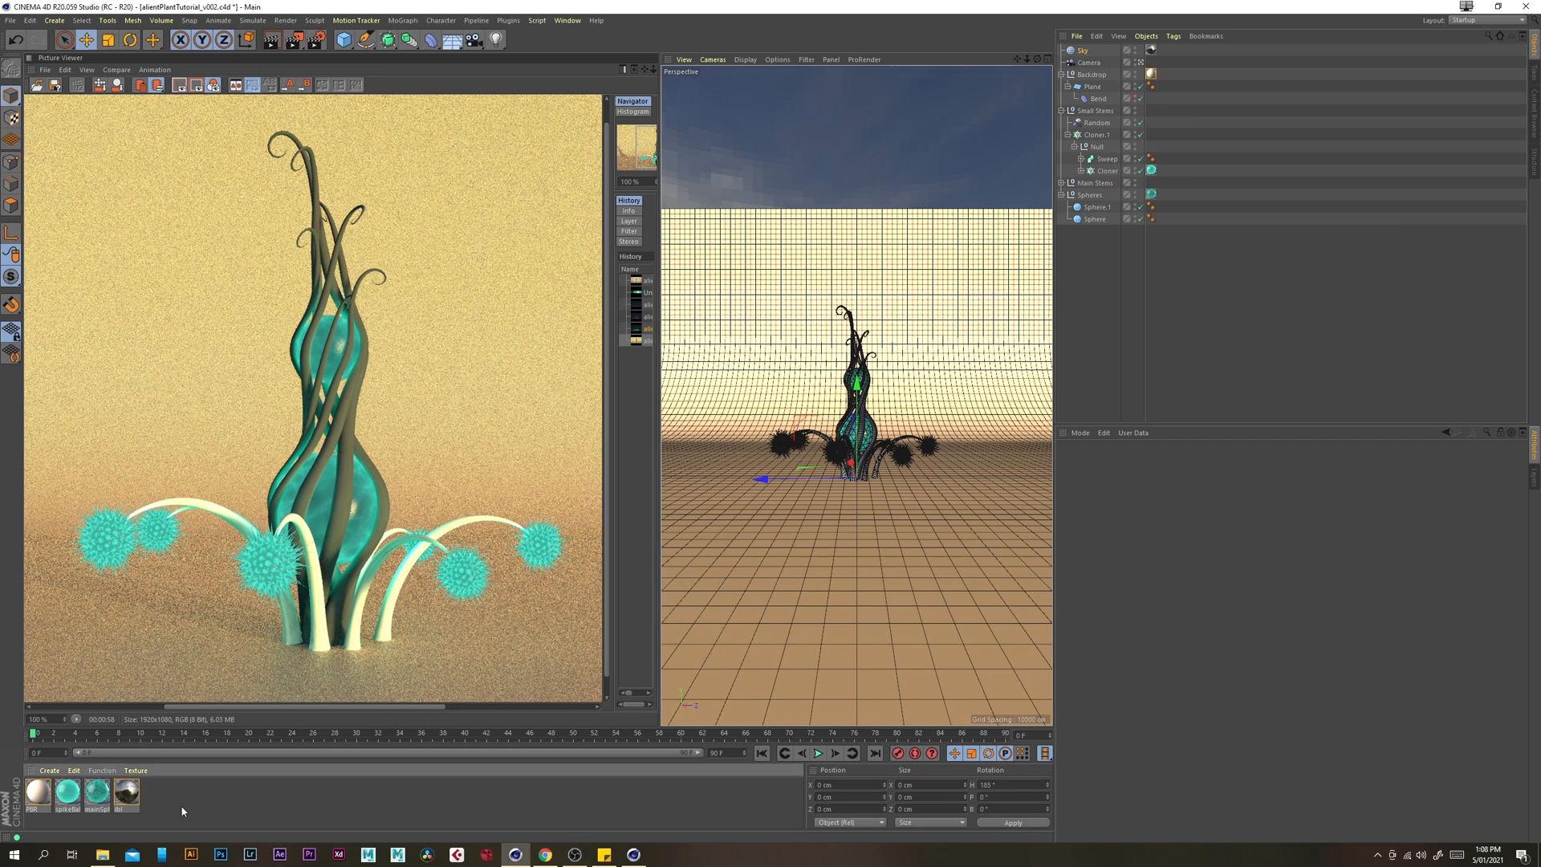
# Wrap the sky material's luminance texture in a Layer shader and add a Hue / Sat / Lightness effect to it
pyautogui.doubleClick(125, 794)
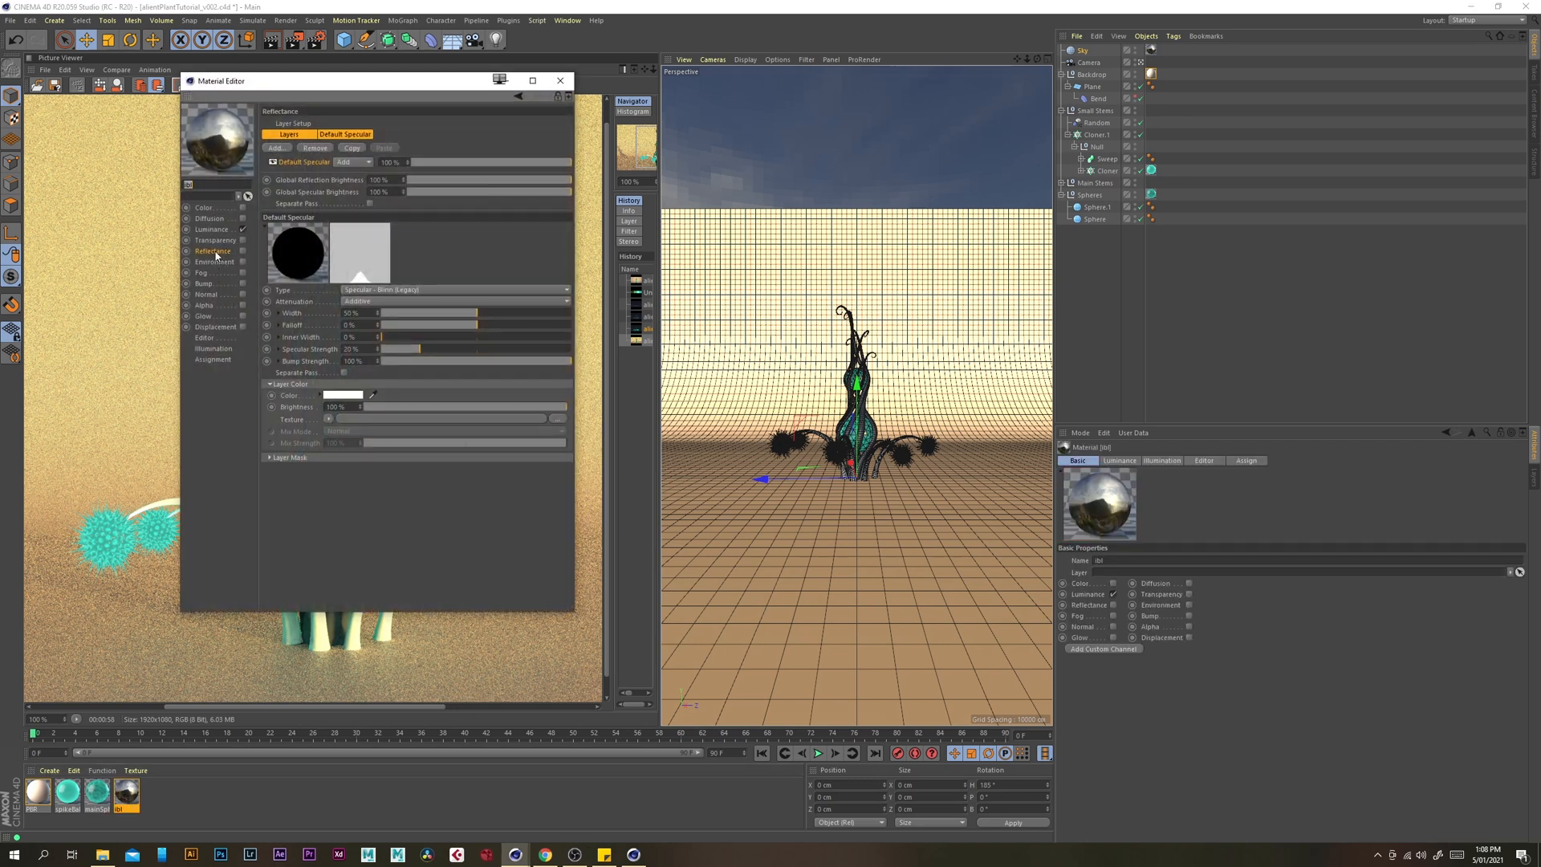
pyautogui.click(210, 229)
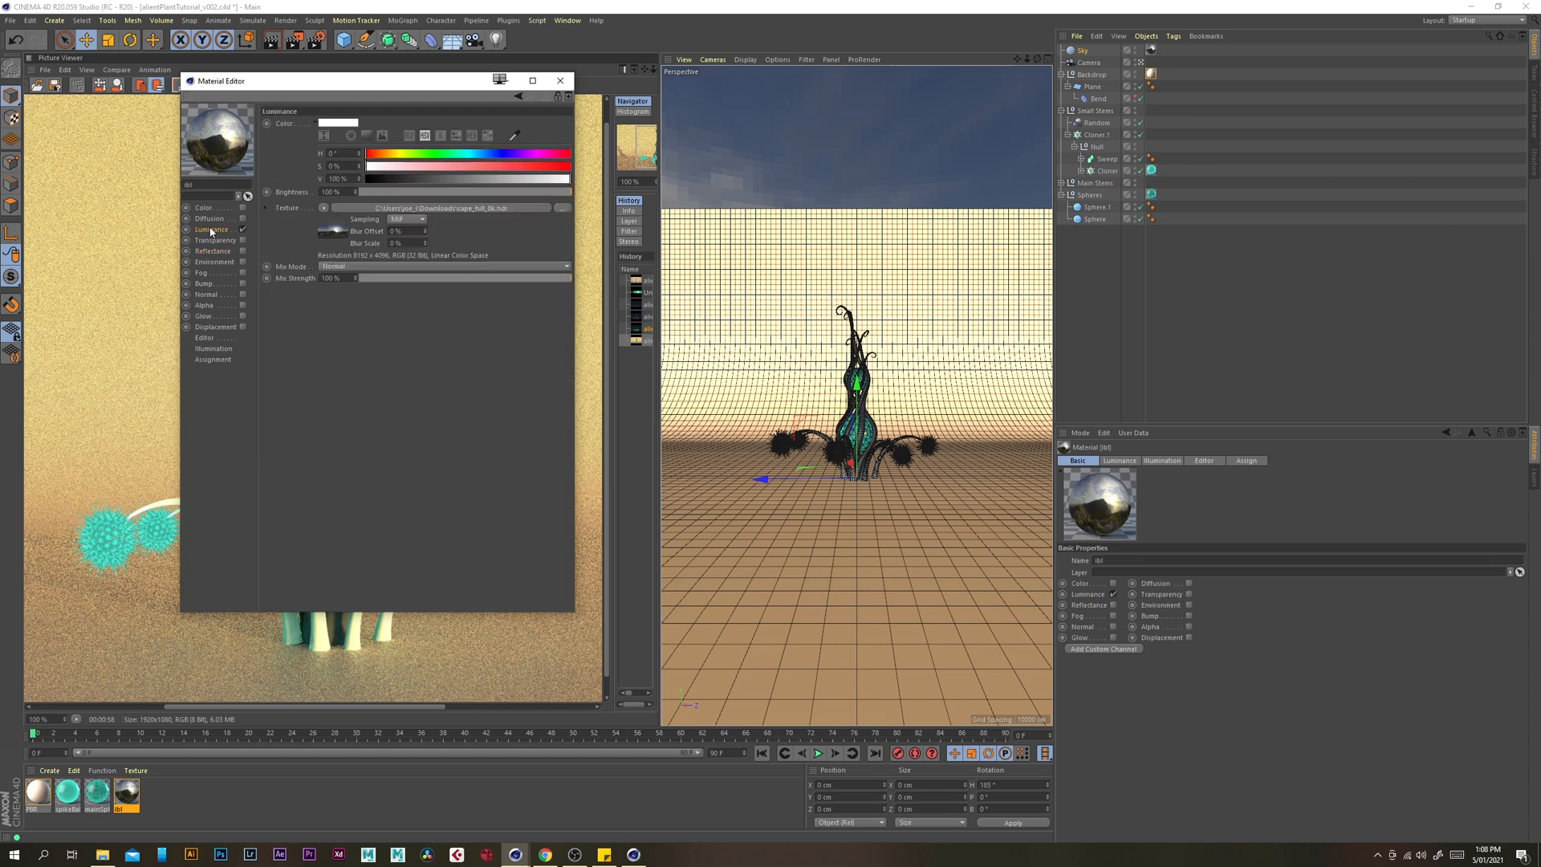
pyautogui.click(323, 208)
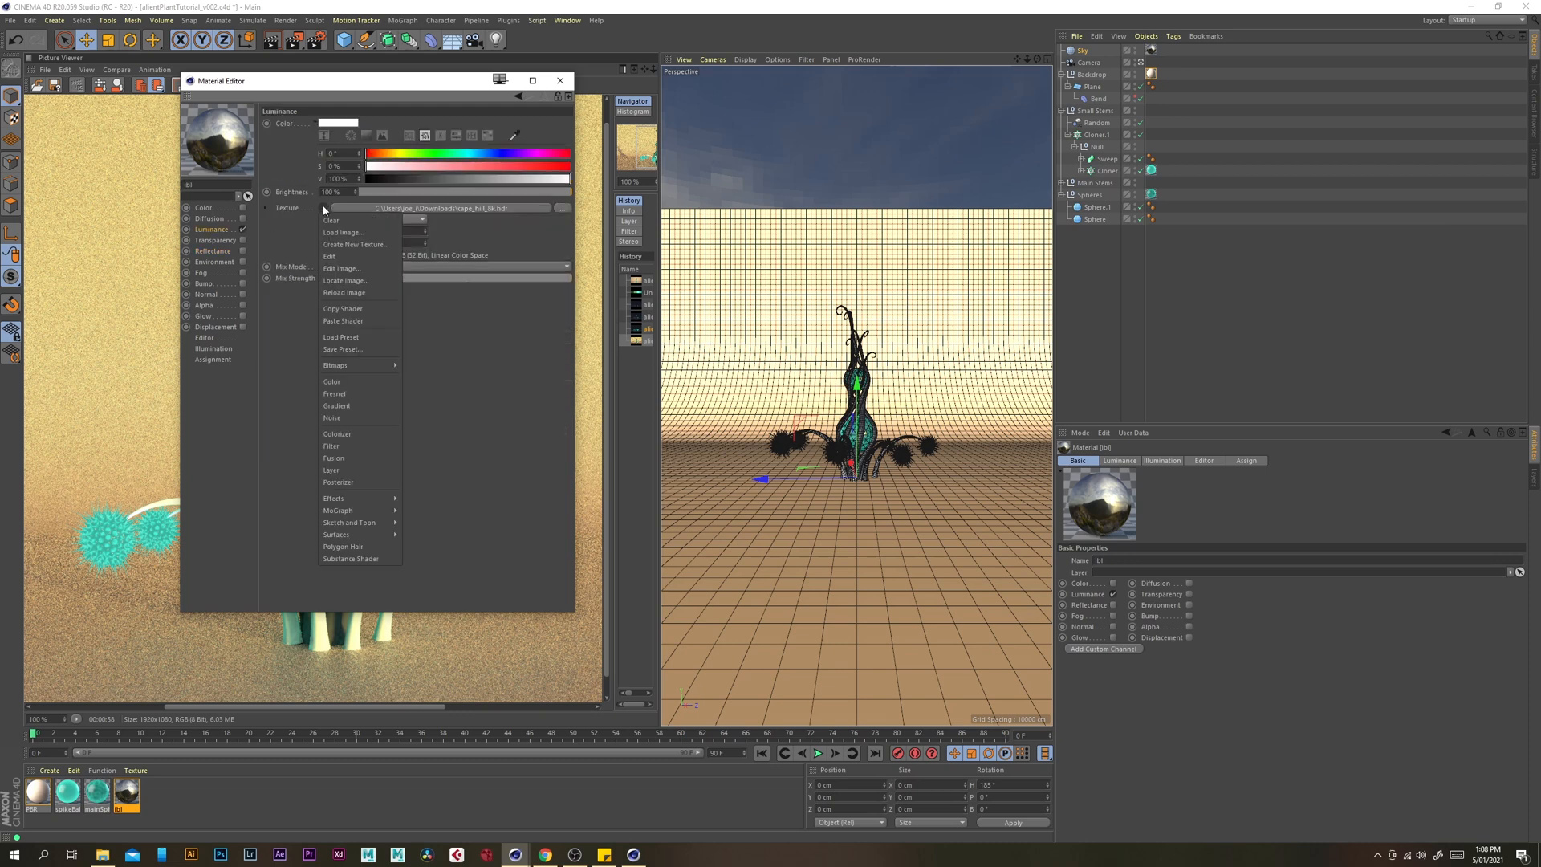
pyautogui.moveTo(361, 371)
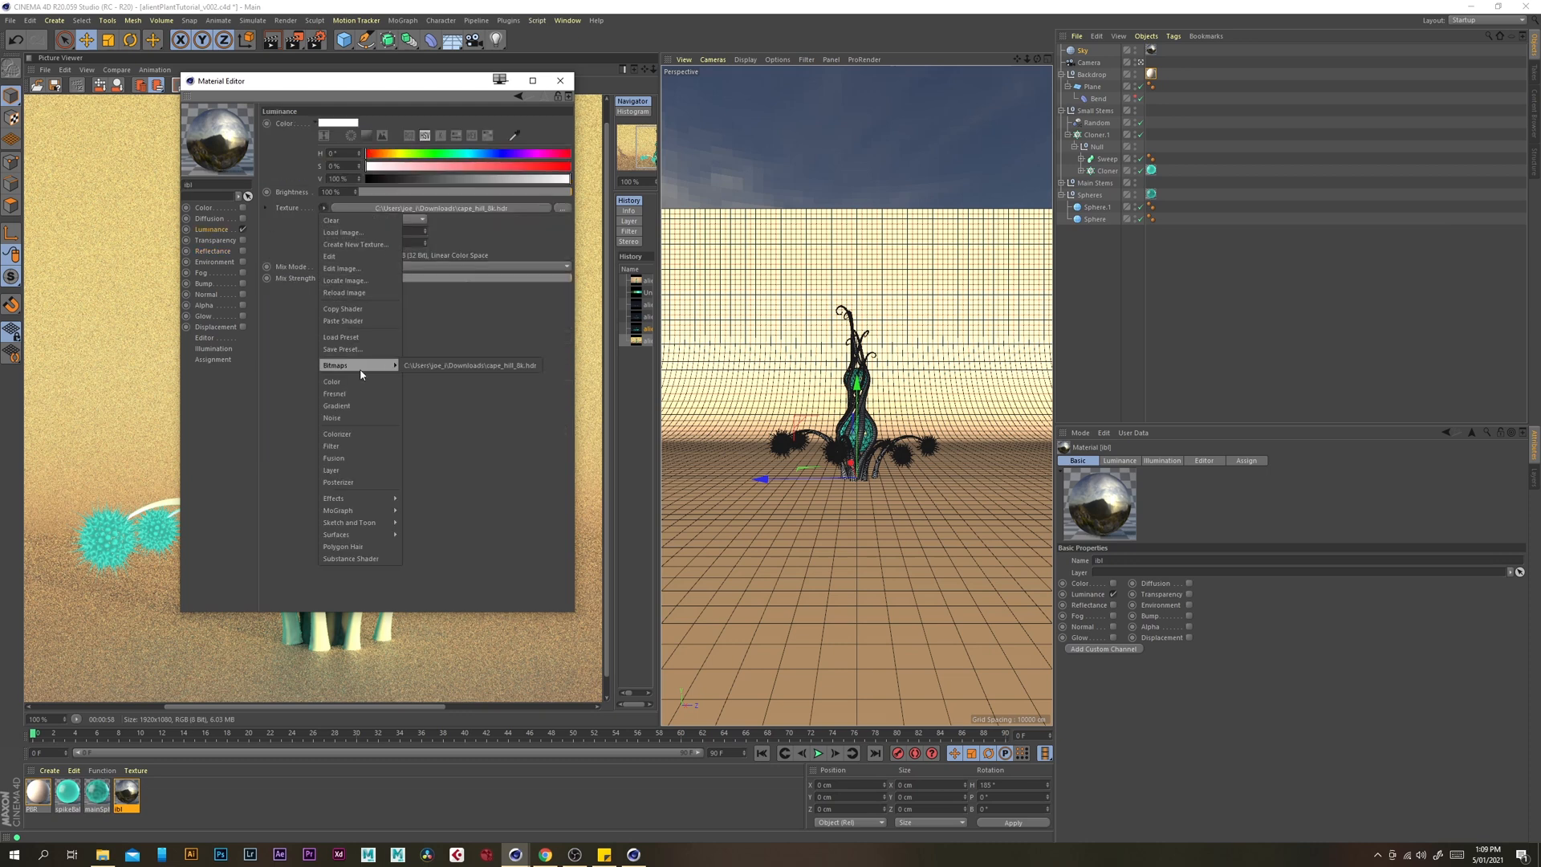
pyautogui.click(352, 471)
pyautogui.click(340, 228)
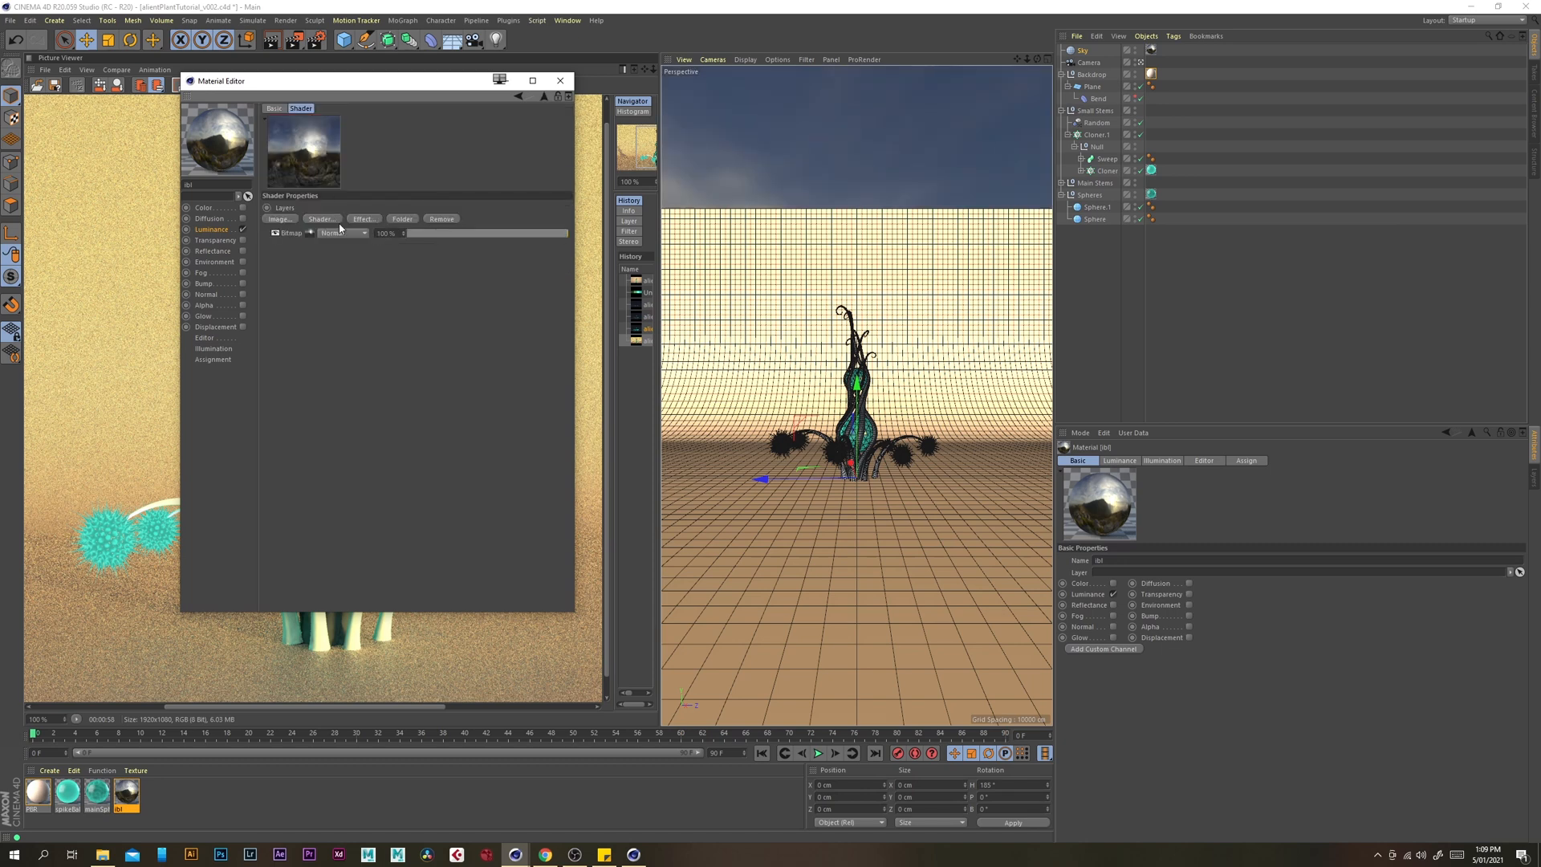
pyautogui.click(370, 221)
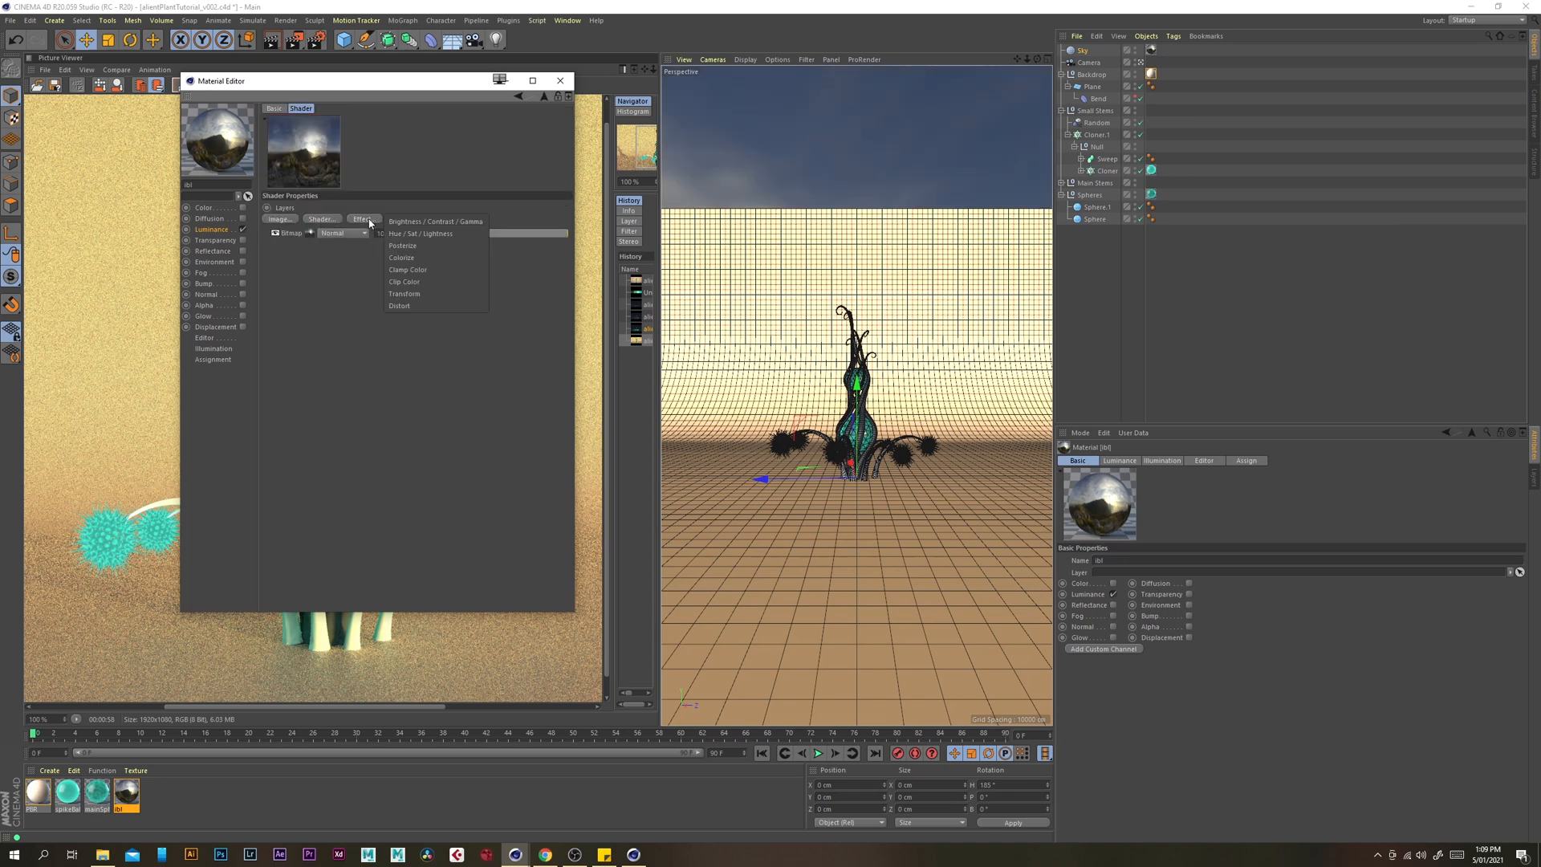
pyautogui.click(449, 234)
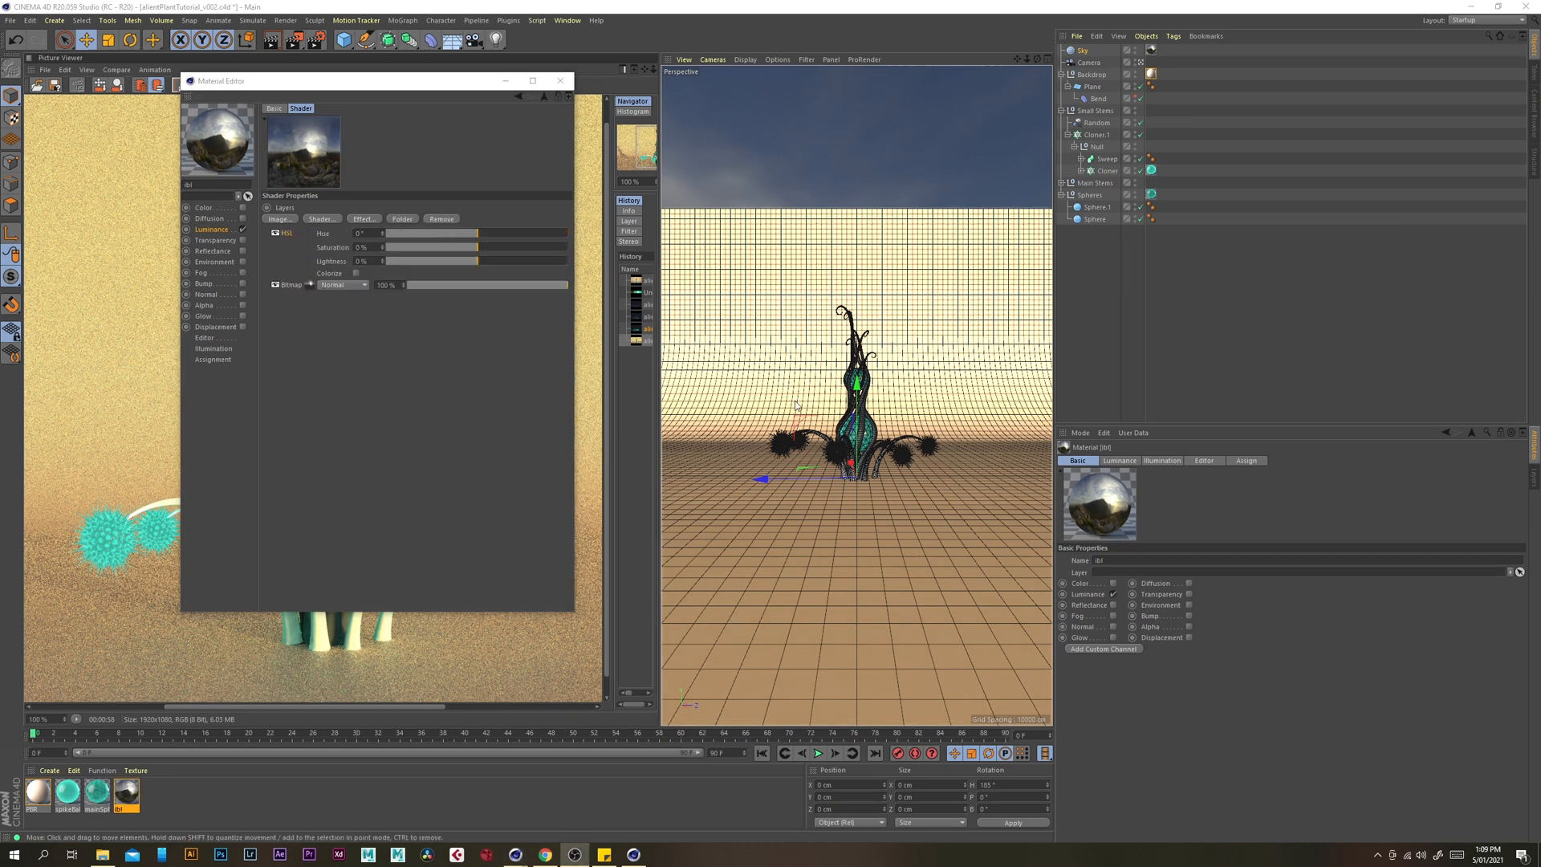
# Set the sky shader's HSL effect to -10° hue and -20% saturation, and close the material
pyautogui.click(445, 396)
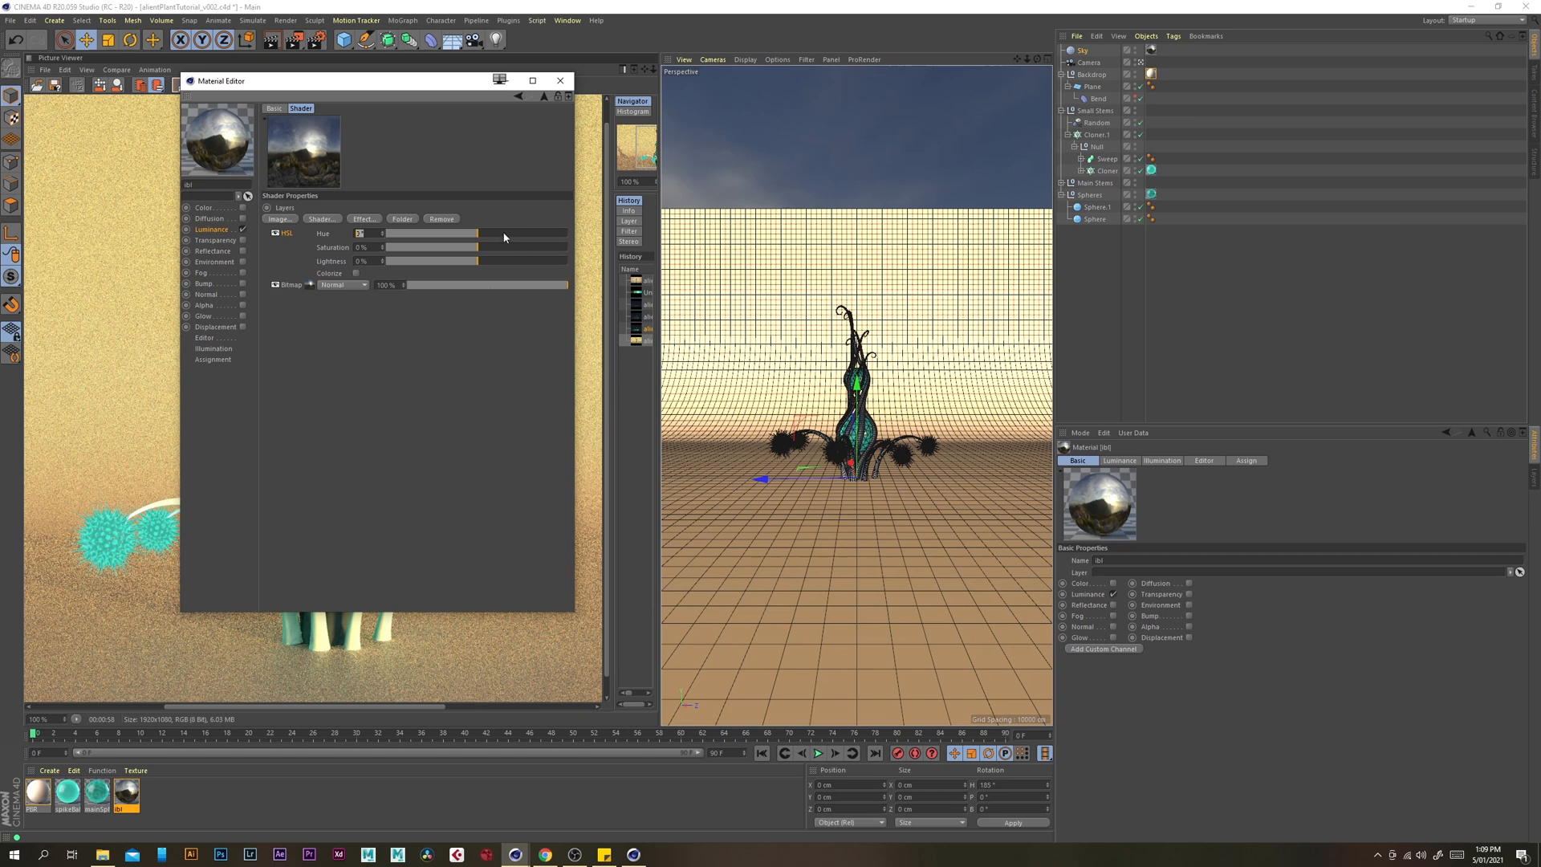
pyautogui.moveTo(478, 234); pyautogui.dragTo(474, 235)
pyautogui.moveTo(477, 251); pyautogui.dragTo(459, 249)
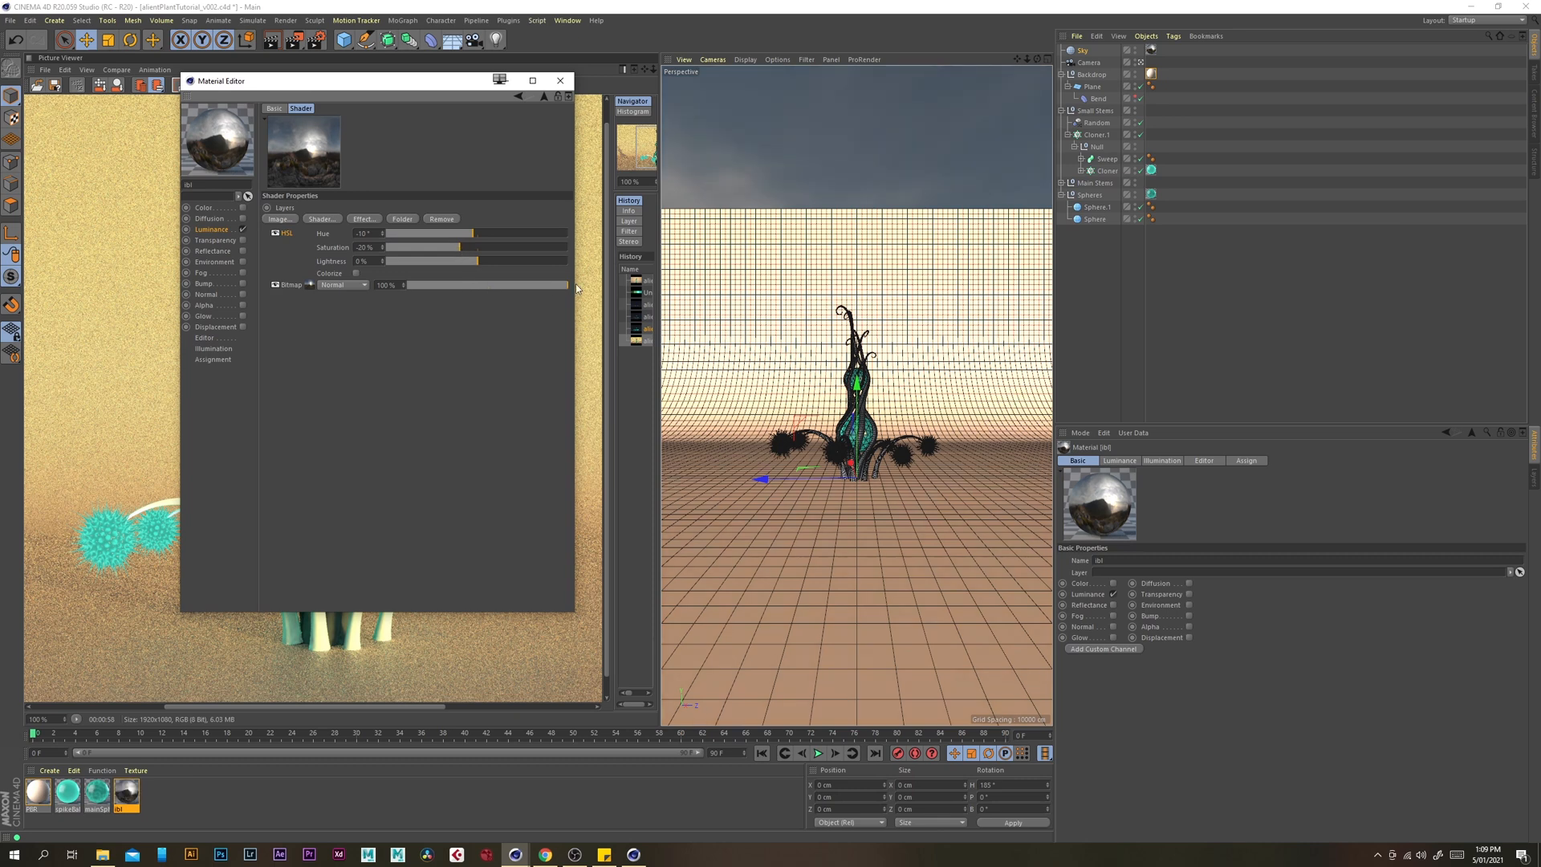
pyautogui.click(510, 84)
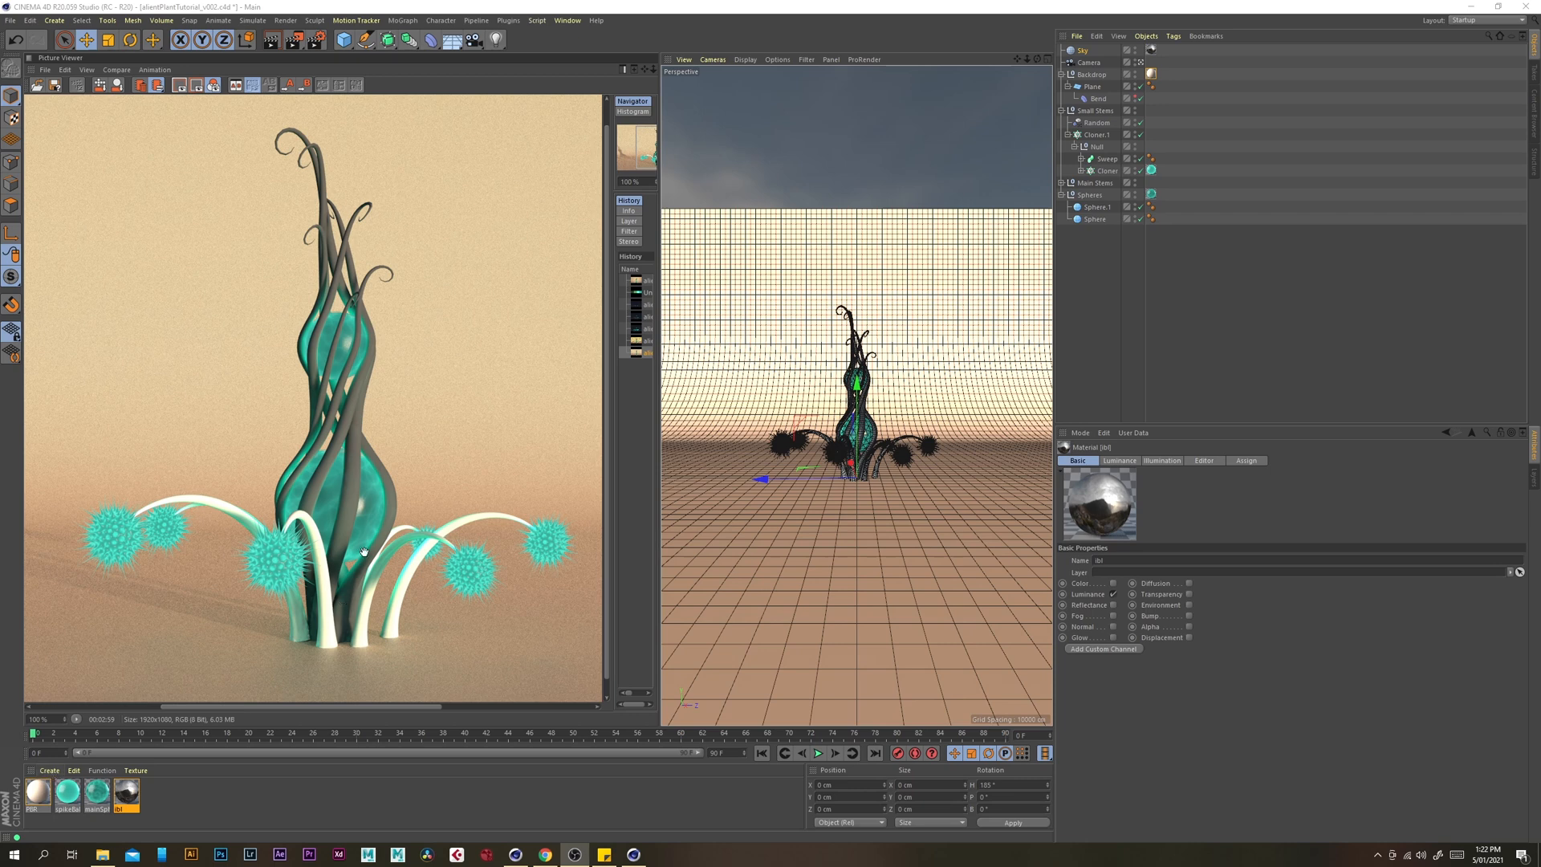
# Create another new PBR material
pyautogui.click(50, 771)
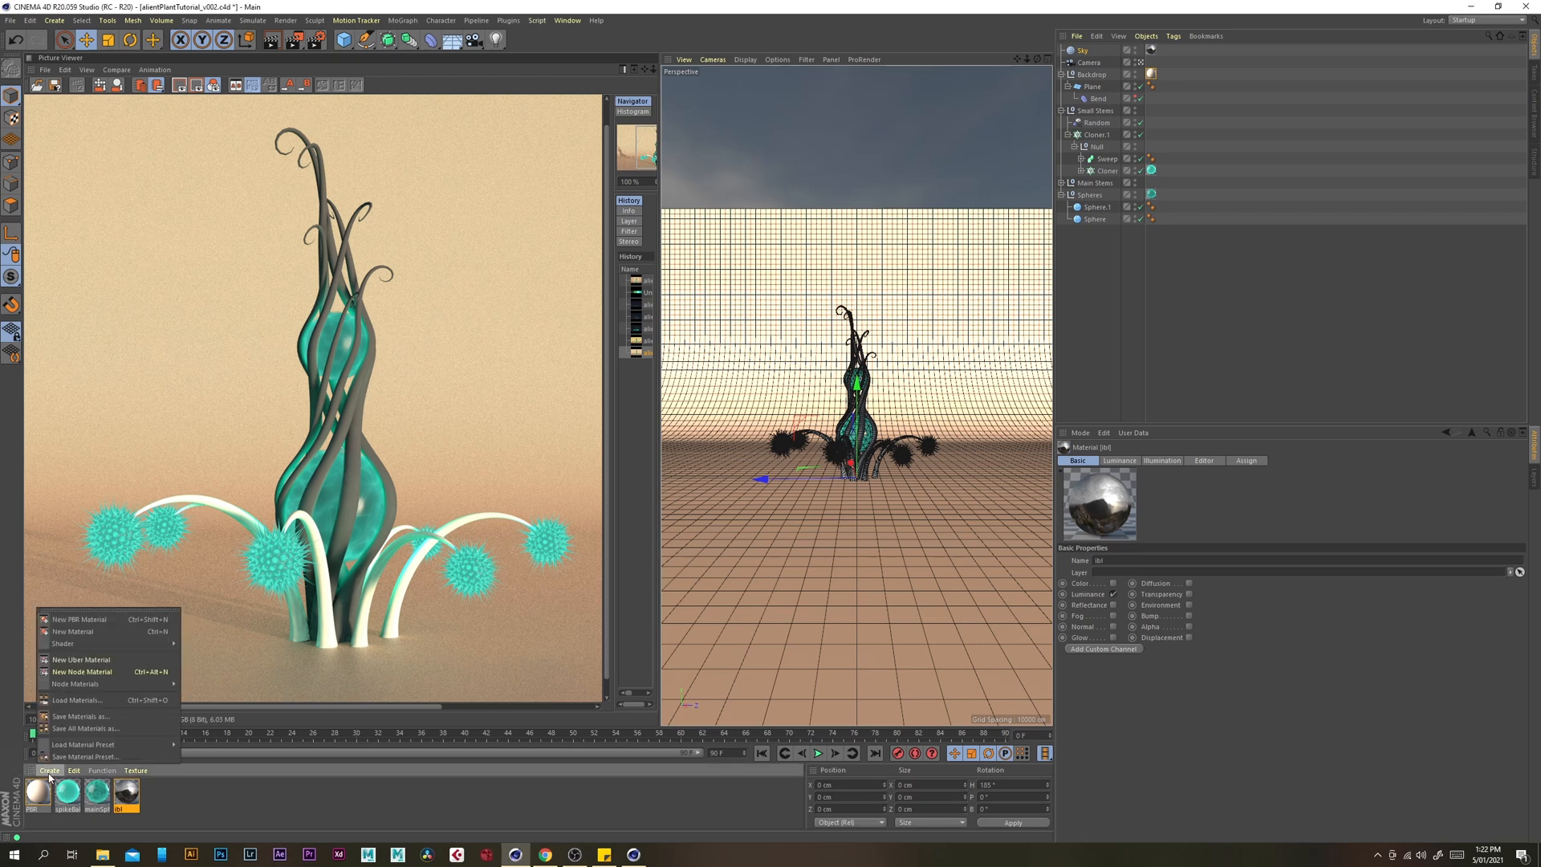
pyautogui.click(93, 620)
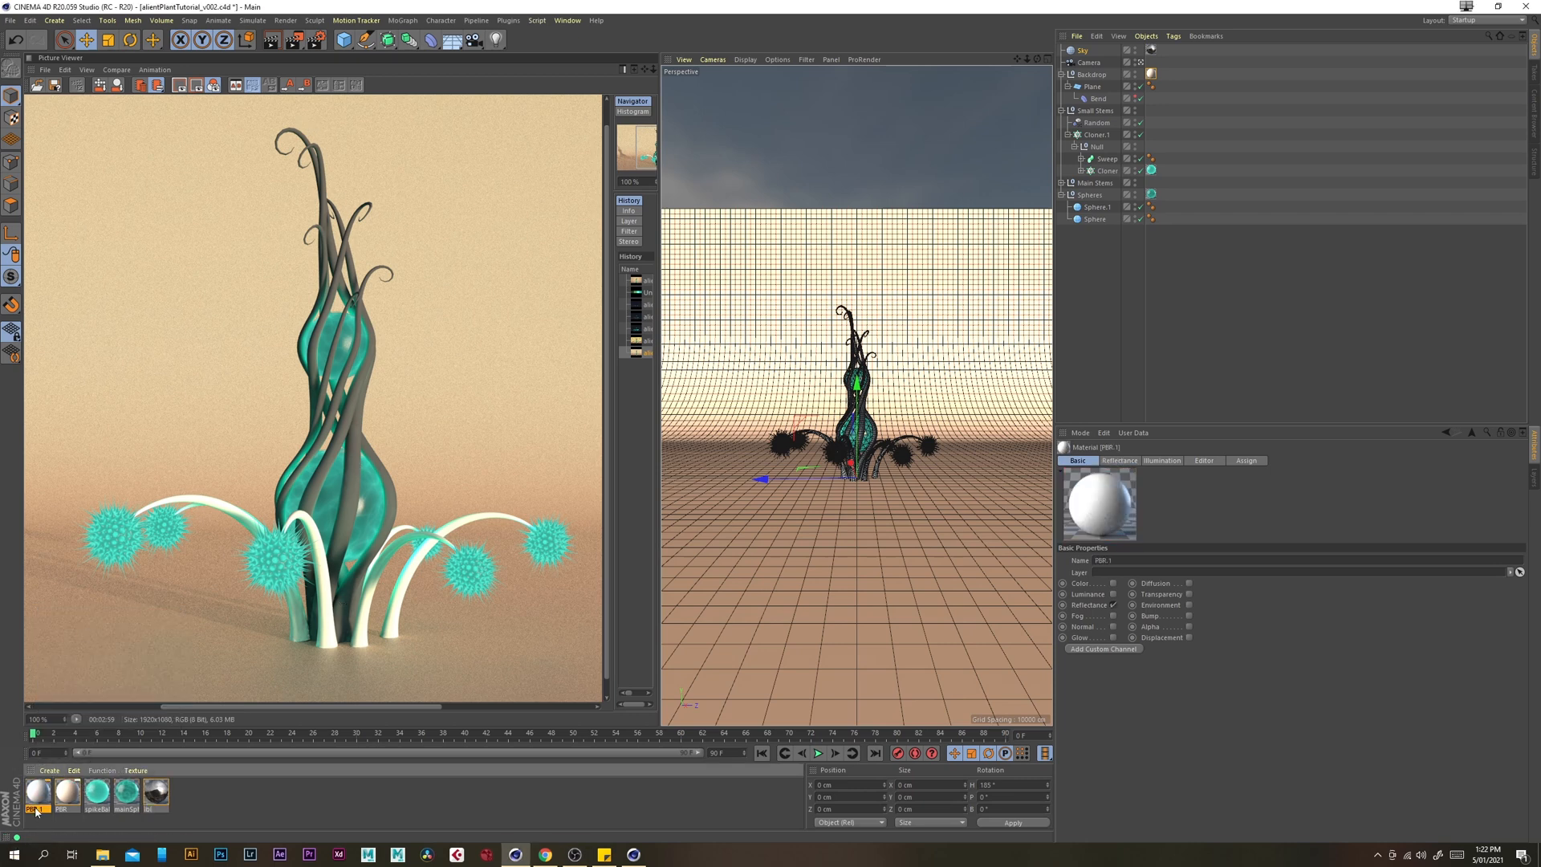
# Name the newly created white material Stems and rename the existing cream-coloured PBR material Backdrop
pyautogui.write('St')
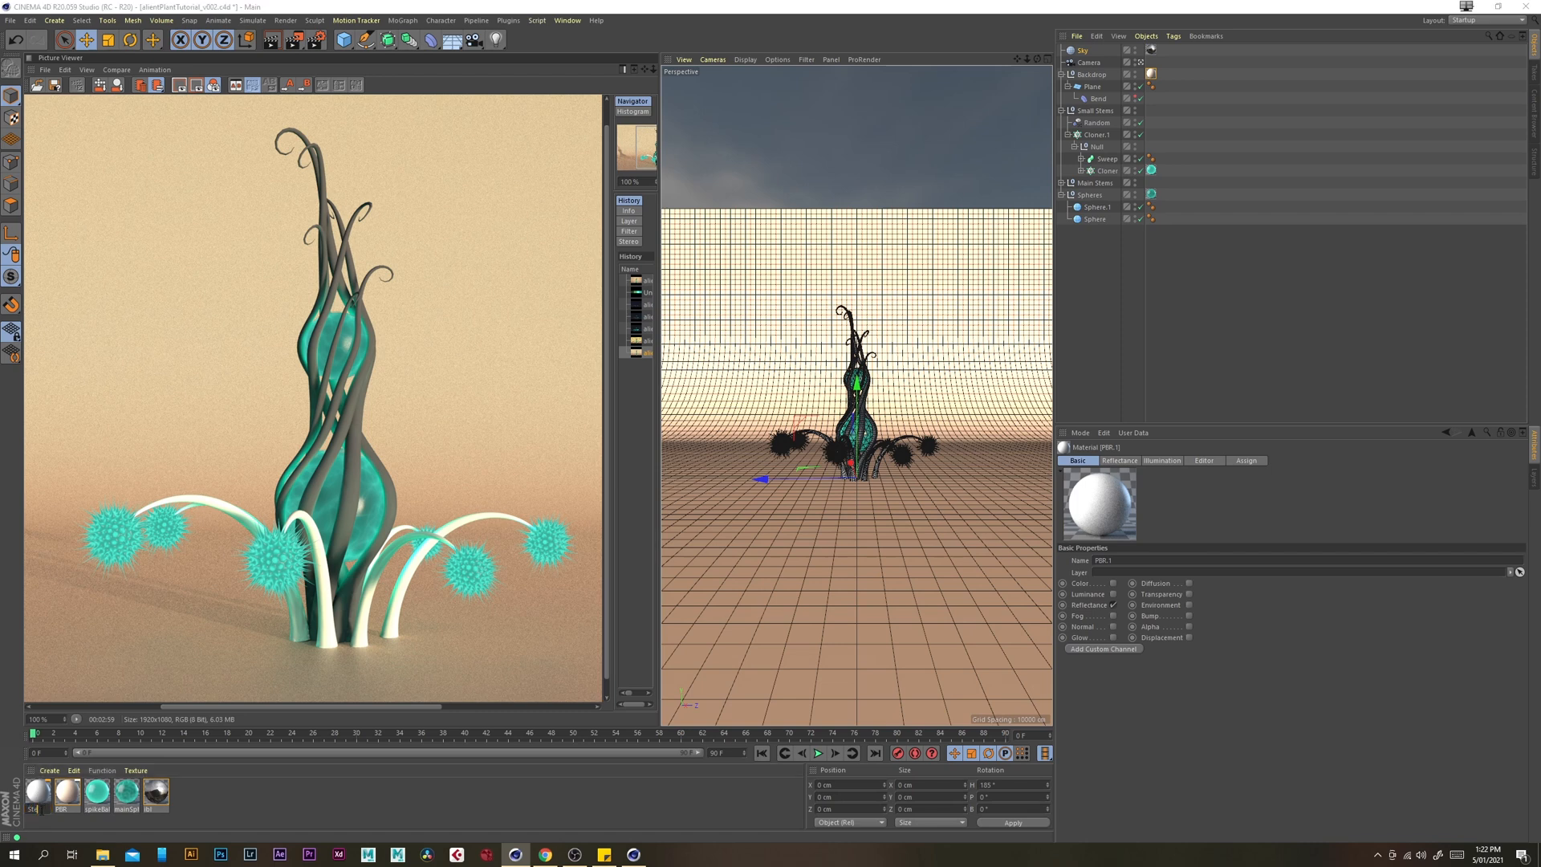
pyautogui.write('ems')
pyautogui.click(69, 810)
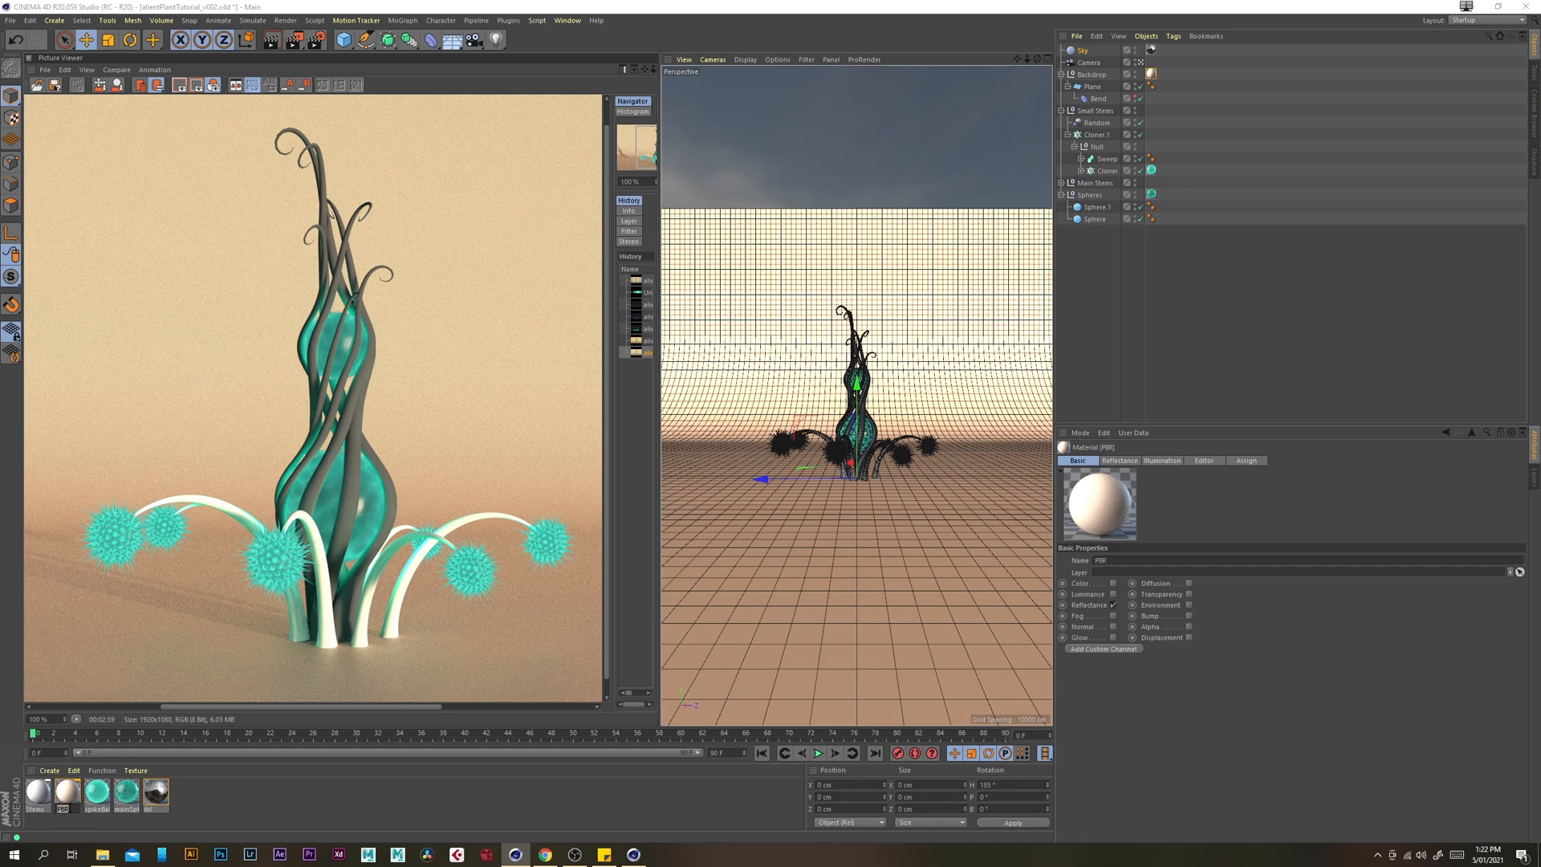
pyautogui.write('Ba')
pyautogui.write('ckdrop')
pyautogui.press('Return')
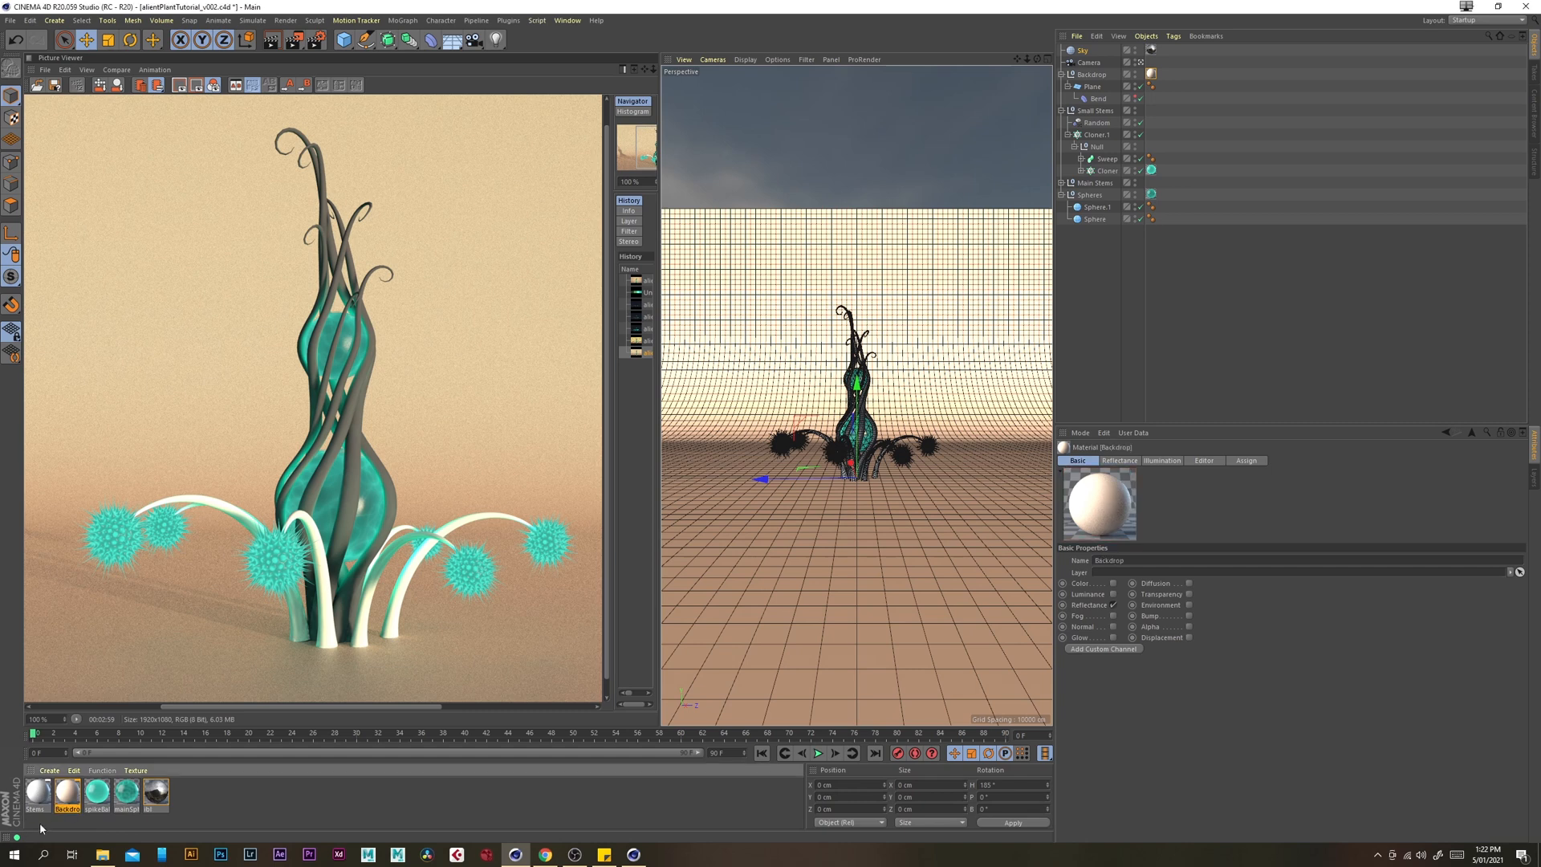
# Apply the Stems material to the small stems' Sweep and the Main Stems group, and save the scene
pyautogui.click(35, 801)
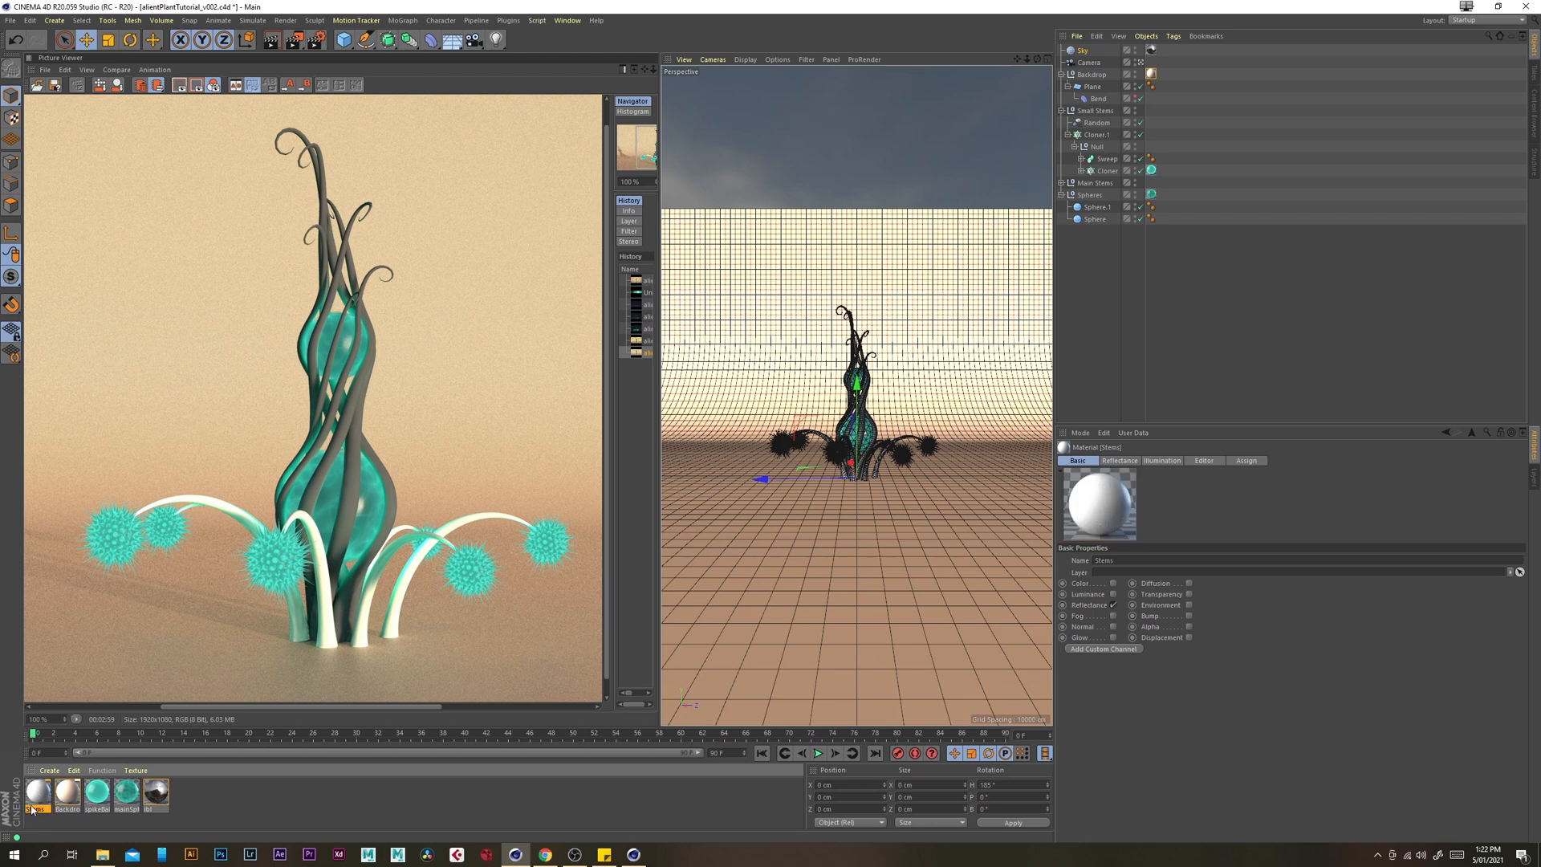
pyautogui.moveTo(38, 796); pyautogui.dragTo(1109, 162)
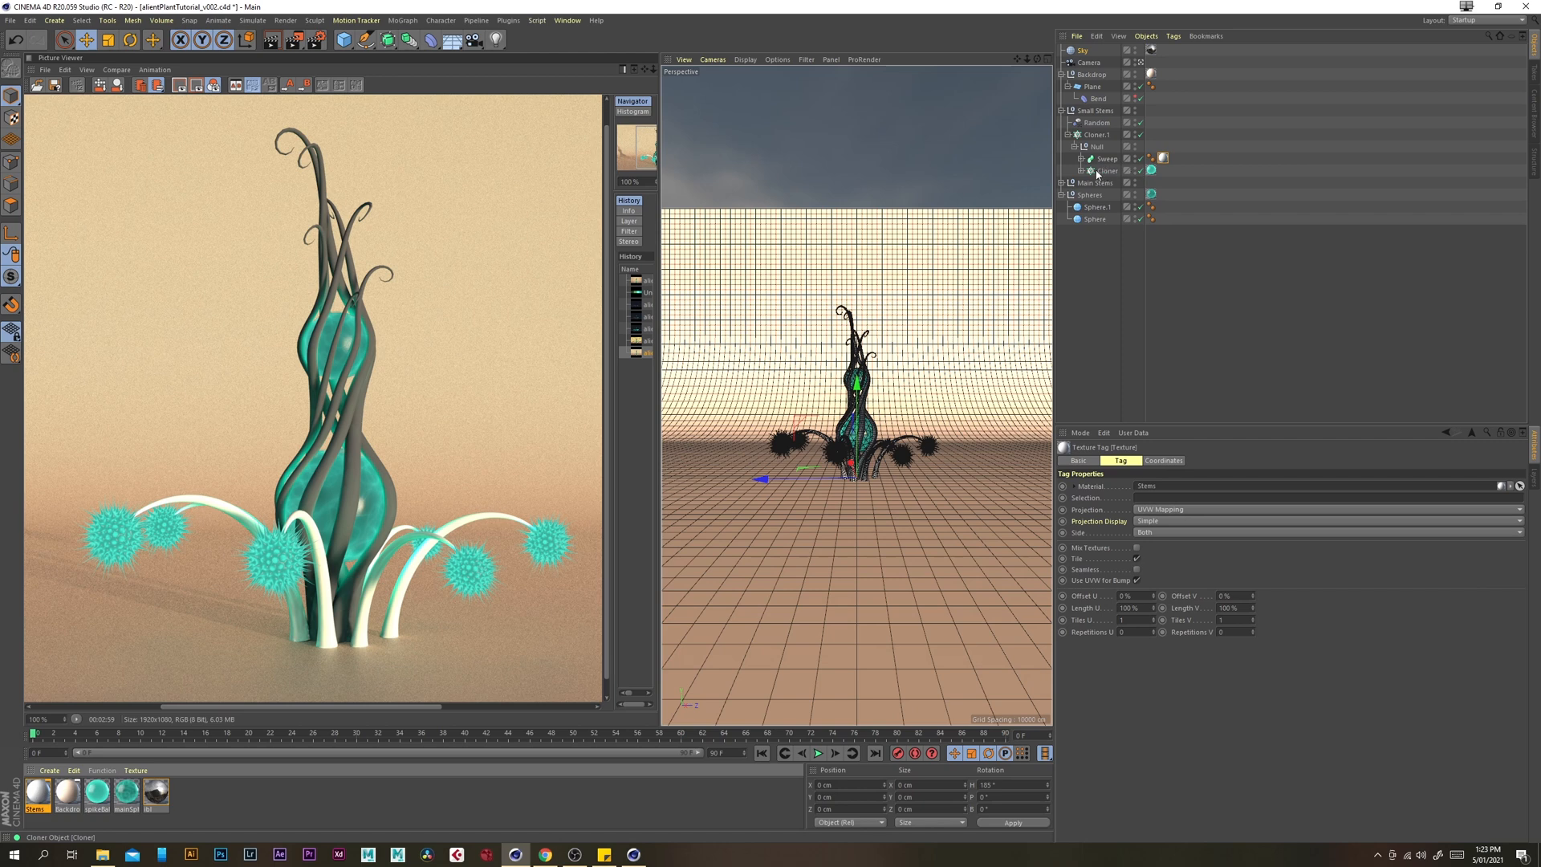
pyautogui.click(1100, 171)
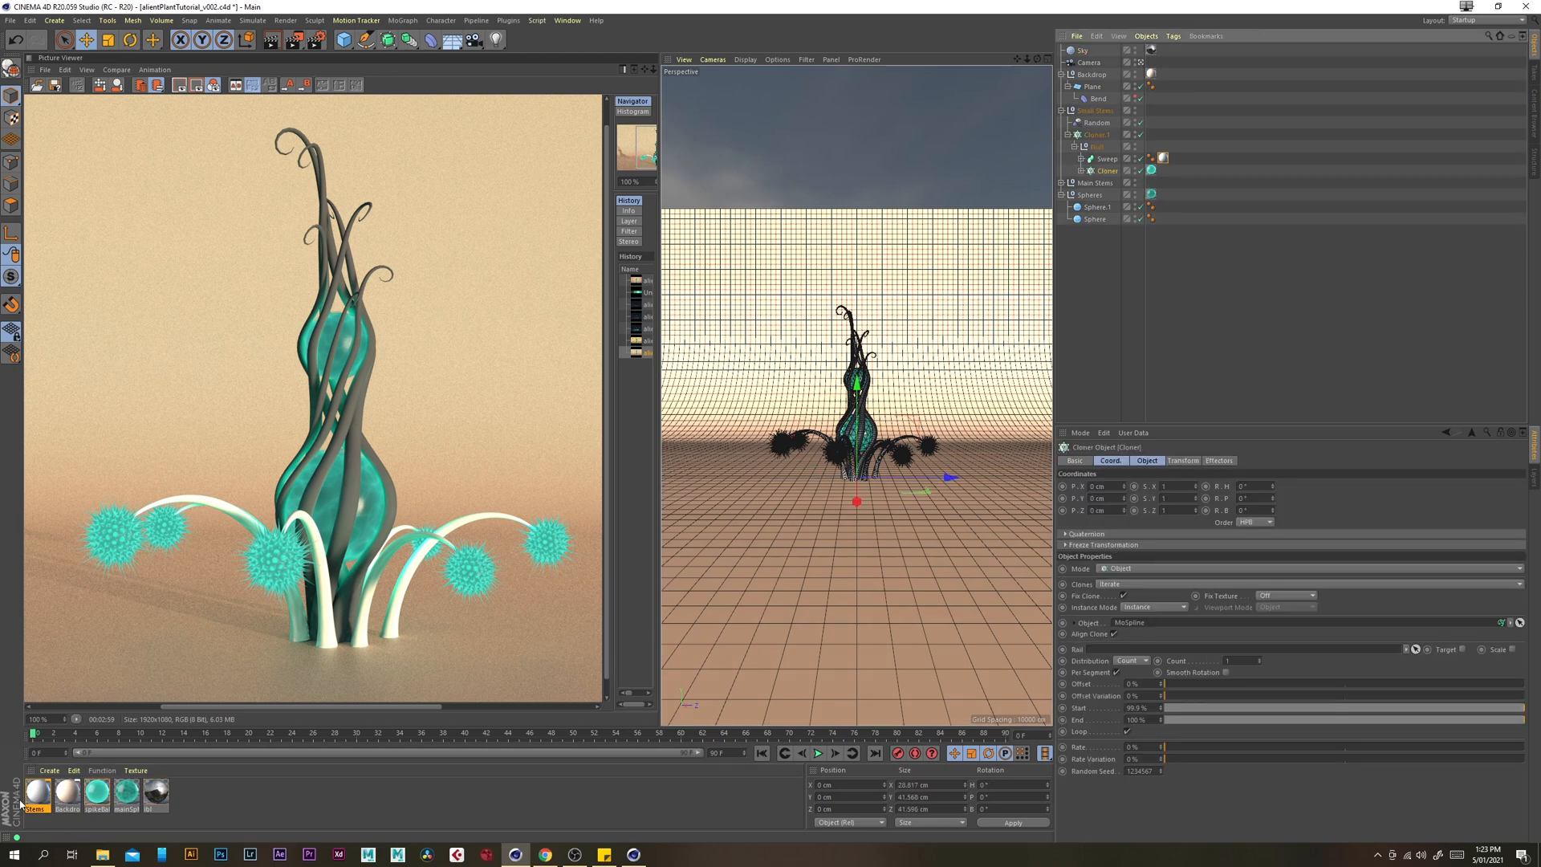
pyautogui.moveTo(21, 802); pyautogui.dragTo(1072, 185)
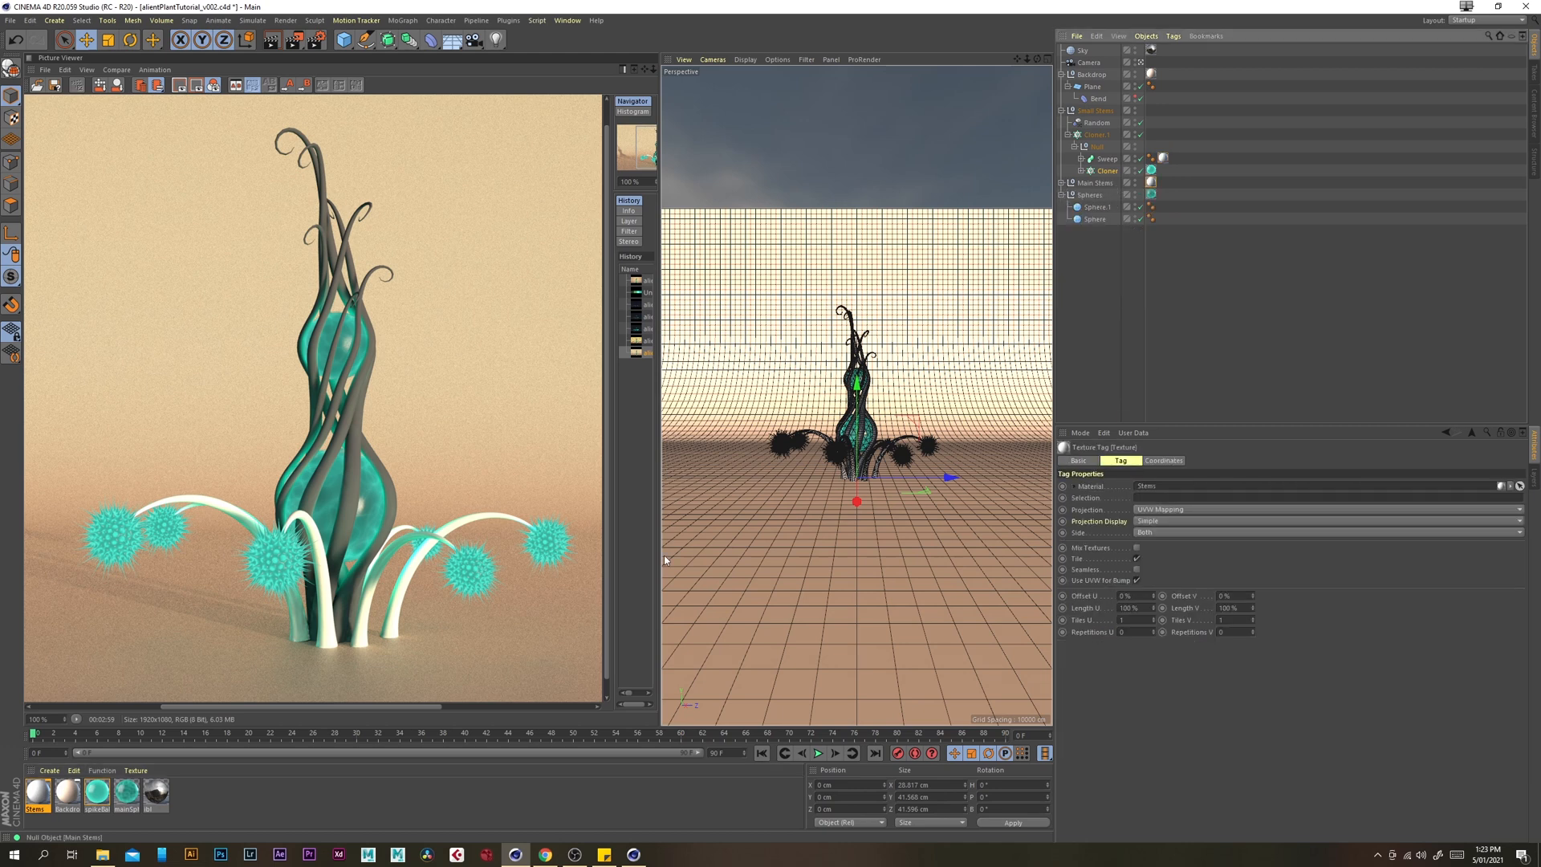
pyautogui.click(193, 804)
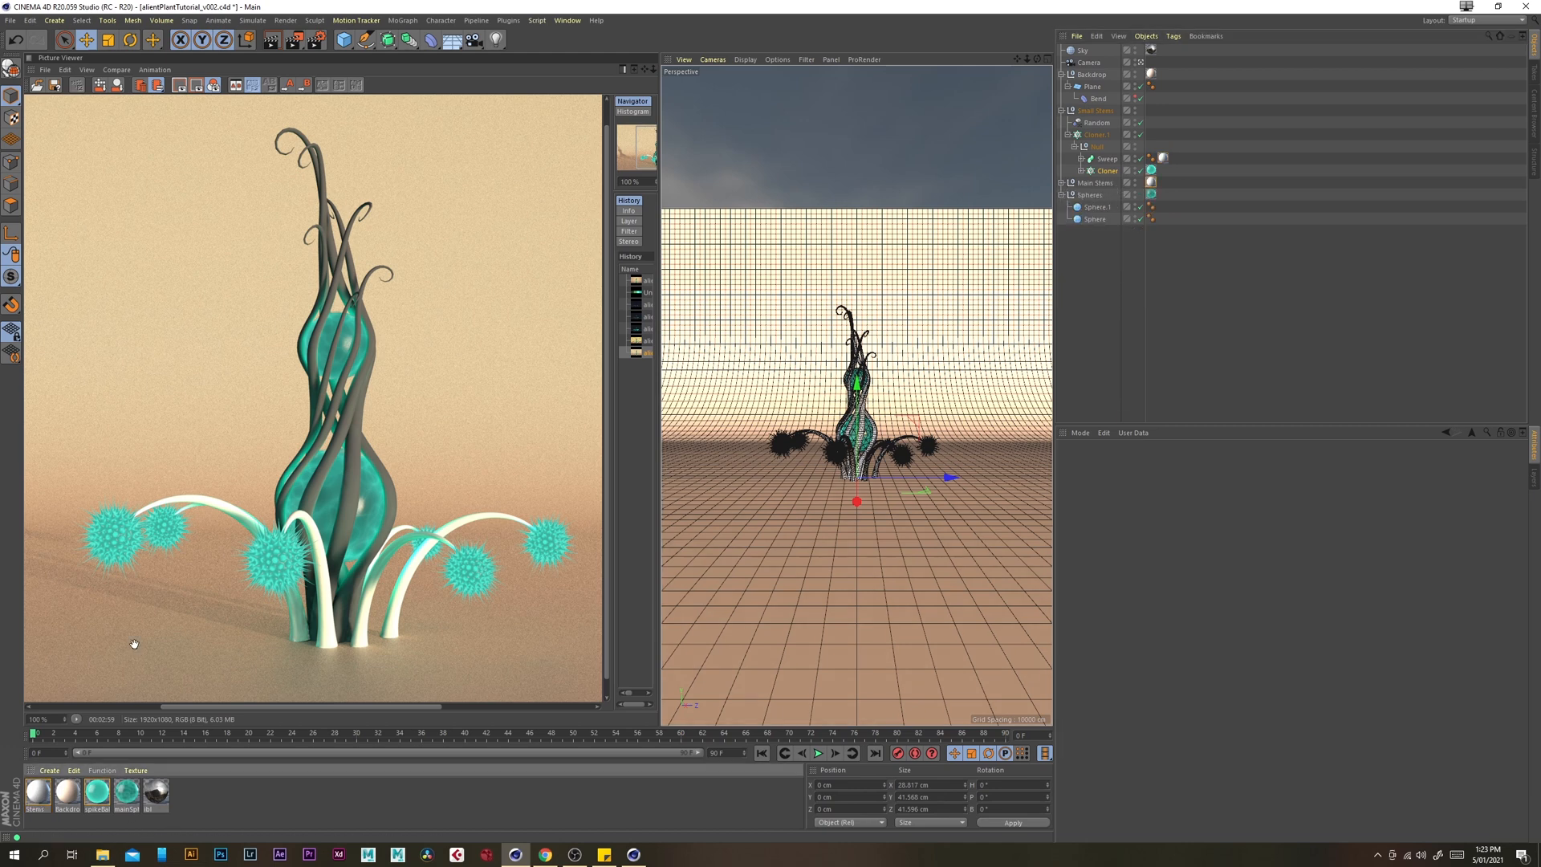
pyautogui.click(11, 20)
pyautogui.click(37, 130)
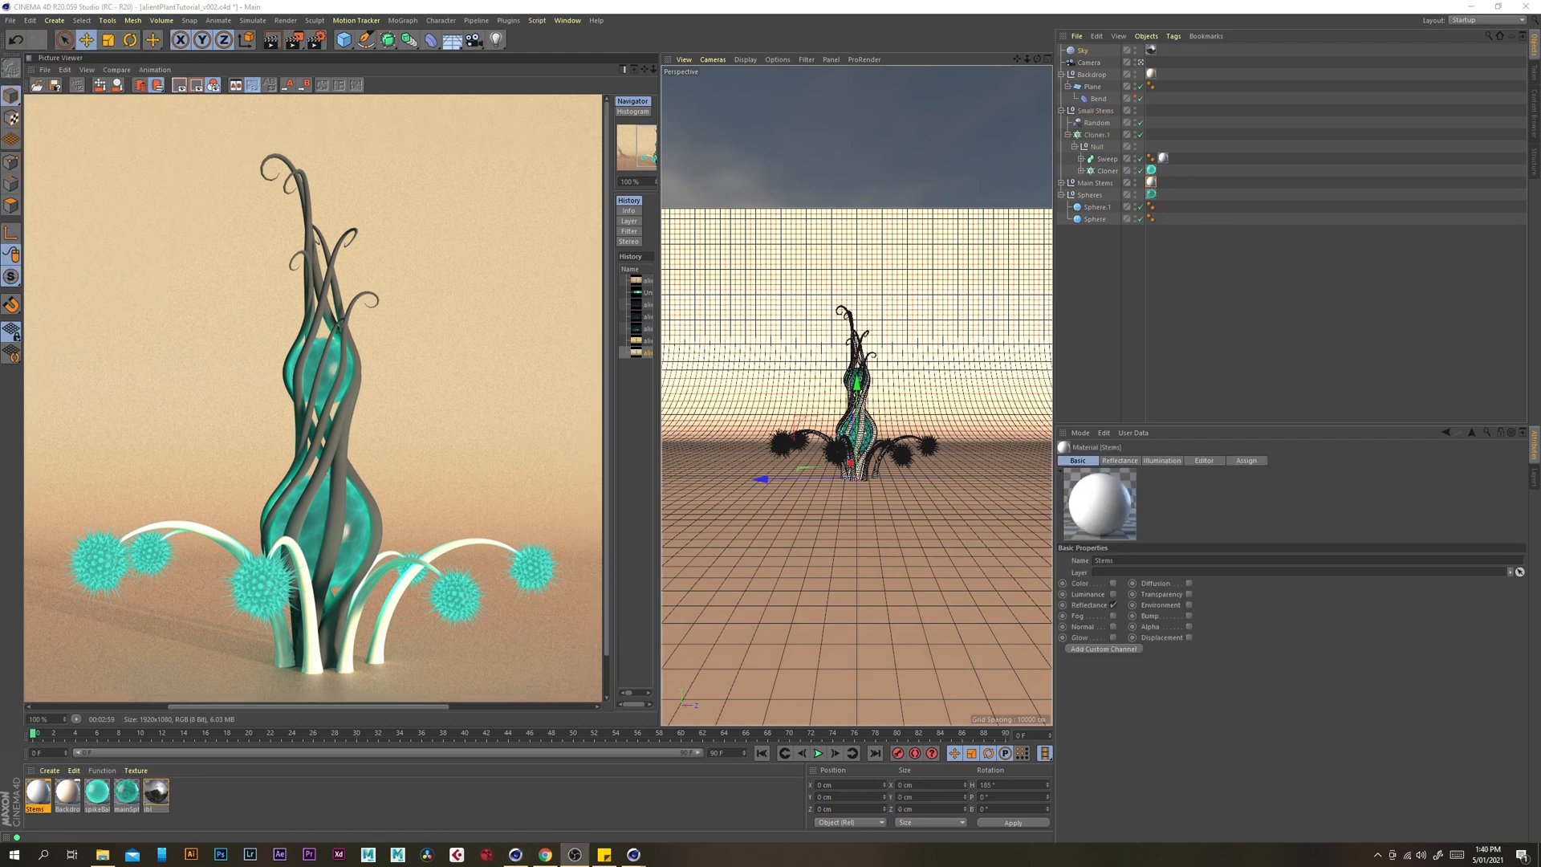
# Enable luminance on the Stems material and load a Subsurface Scattering shader with a 1 cm path length as its texture
pyautogui.doubleClick(40, 796)
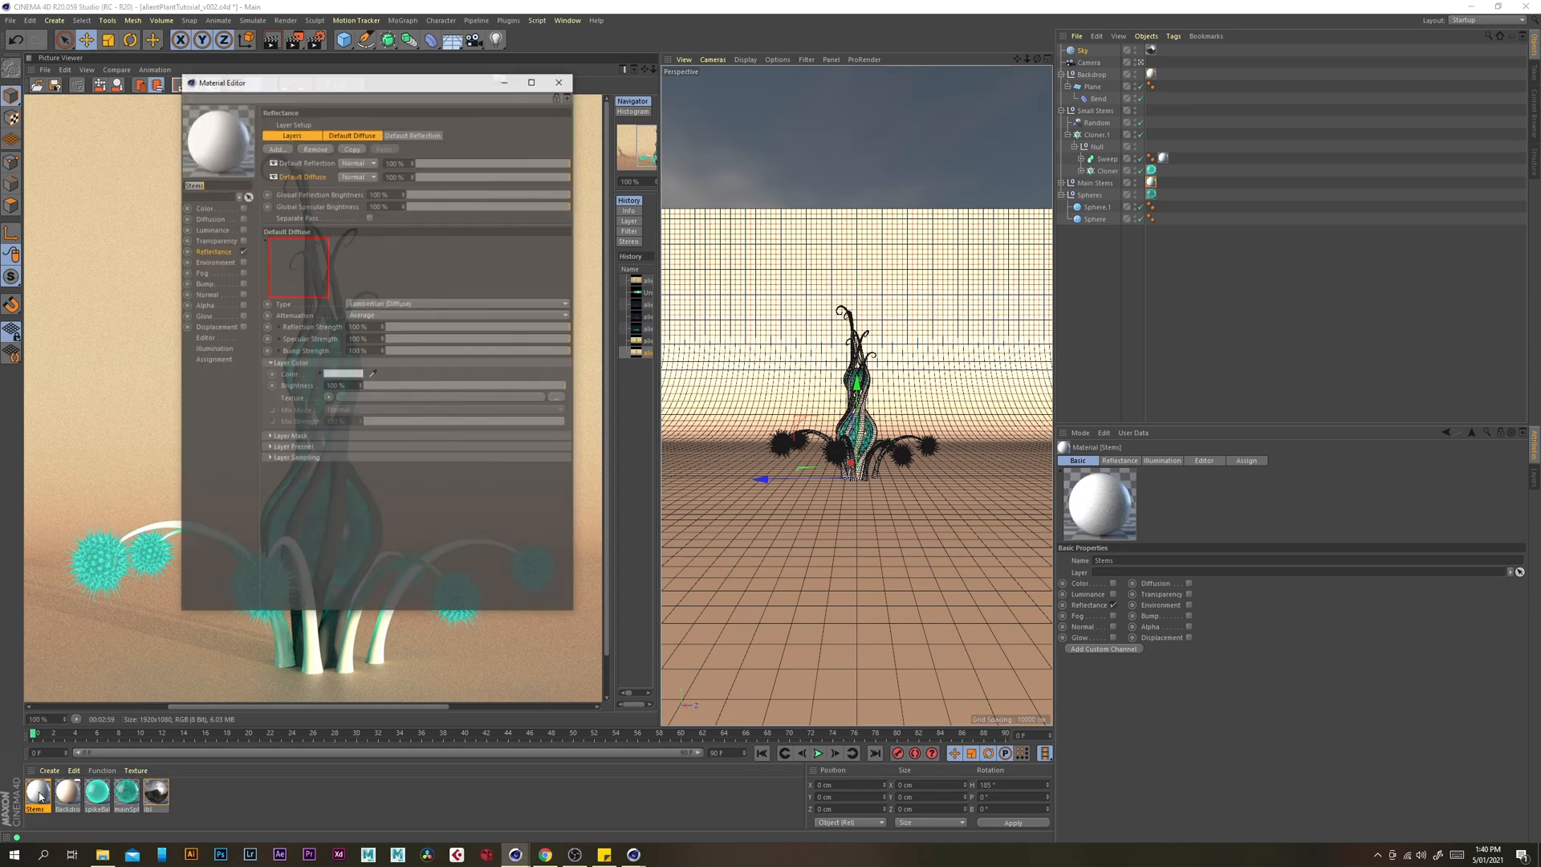
pyautogui.moveTo(382, 88); pyautogui.dragTo(965, 106)
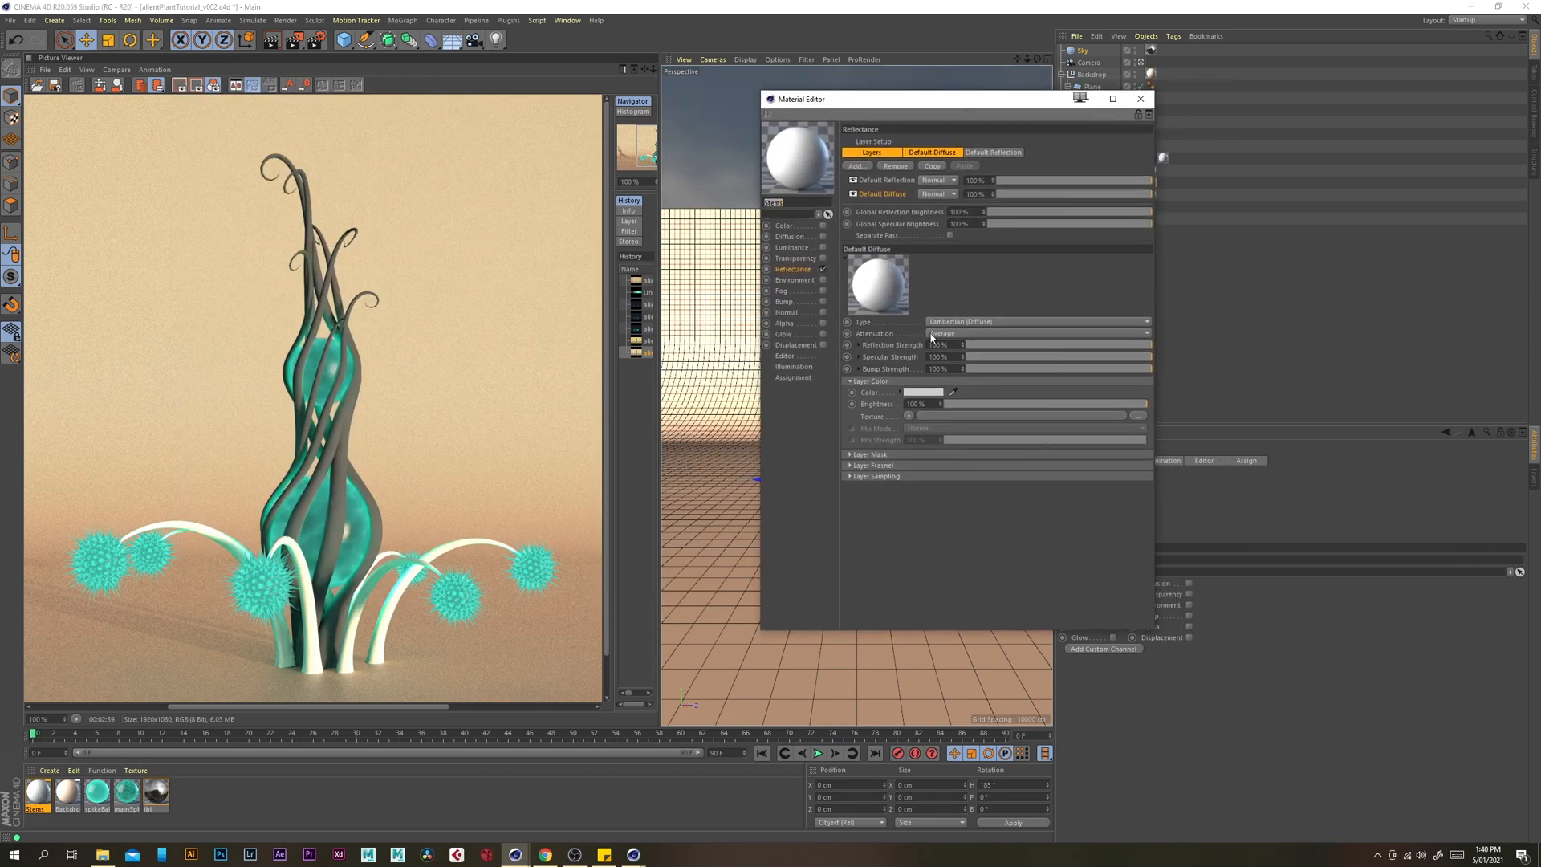
pyautogui.click(822, 247)
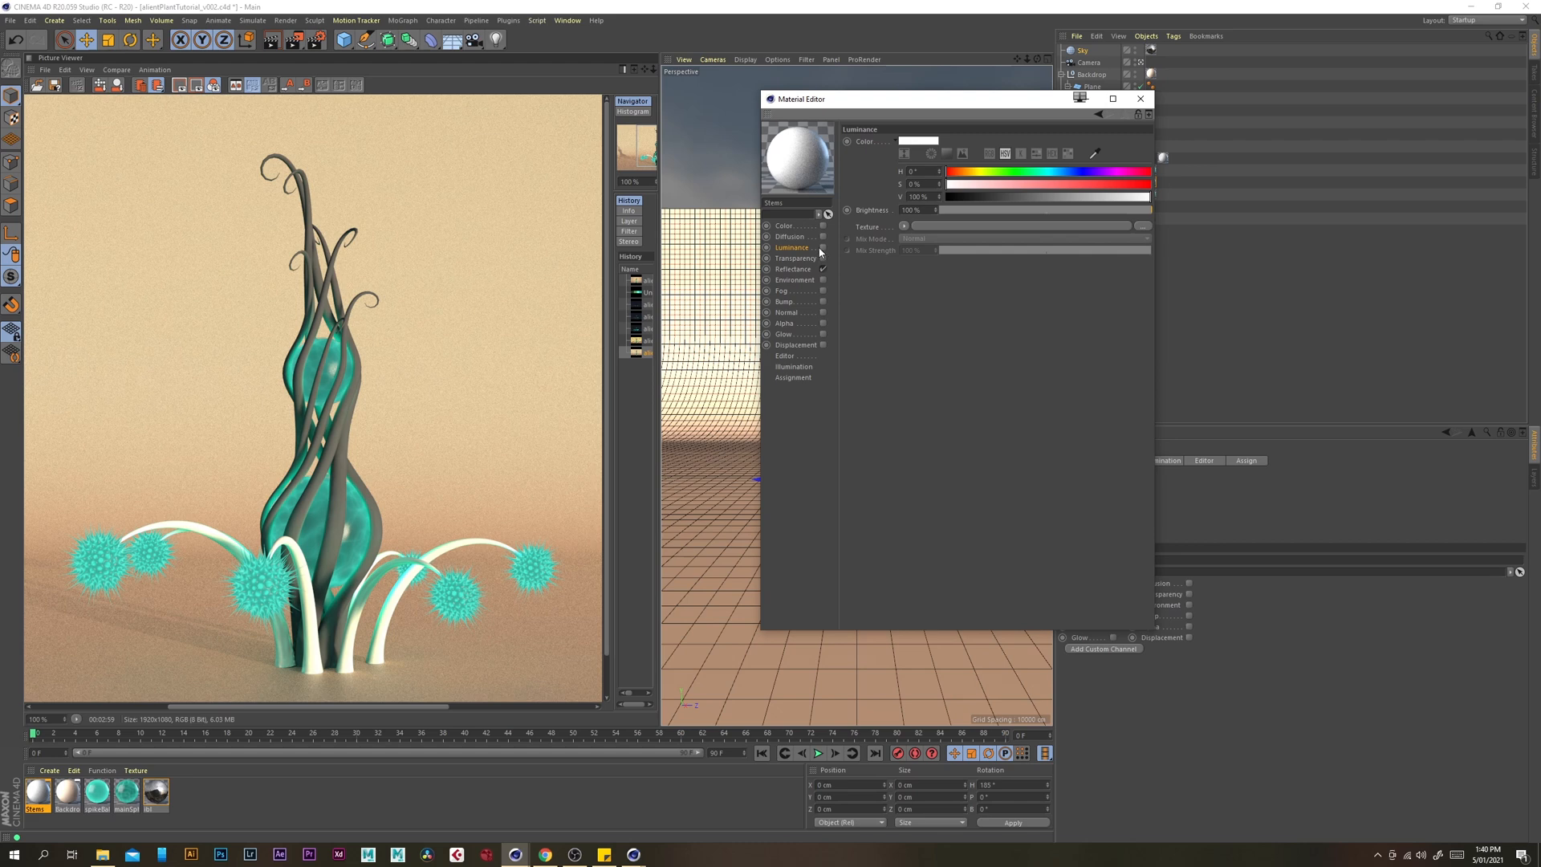
pyautogui.moveTo(988, 103); pyautogui.dragTo(921, 124)
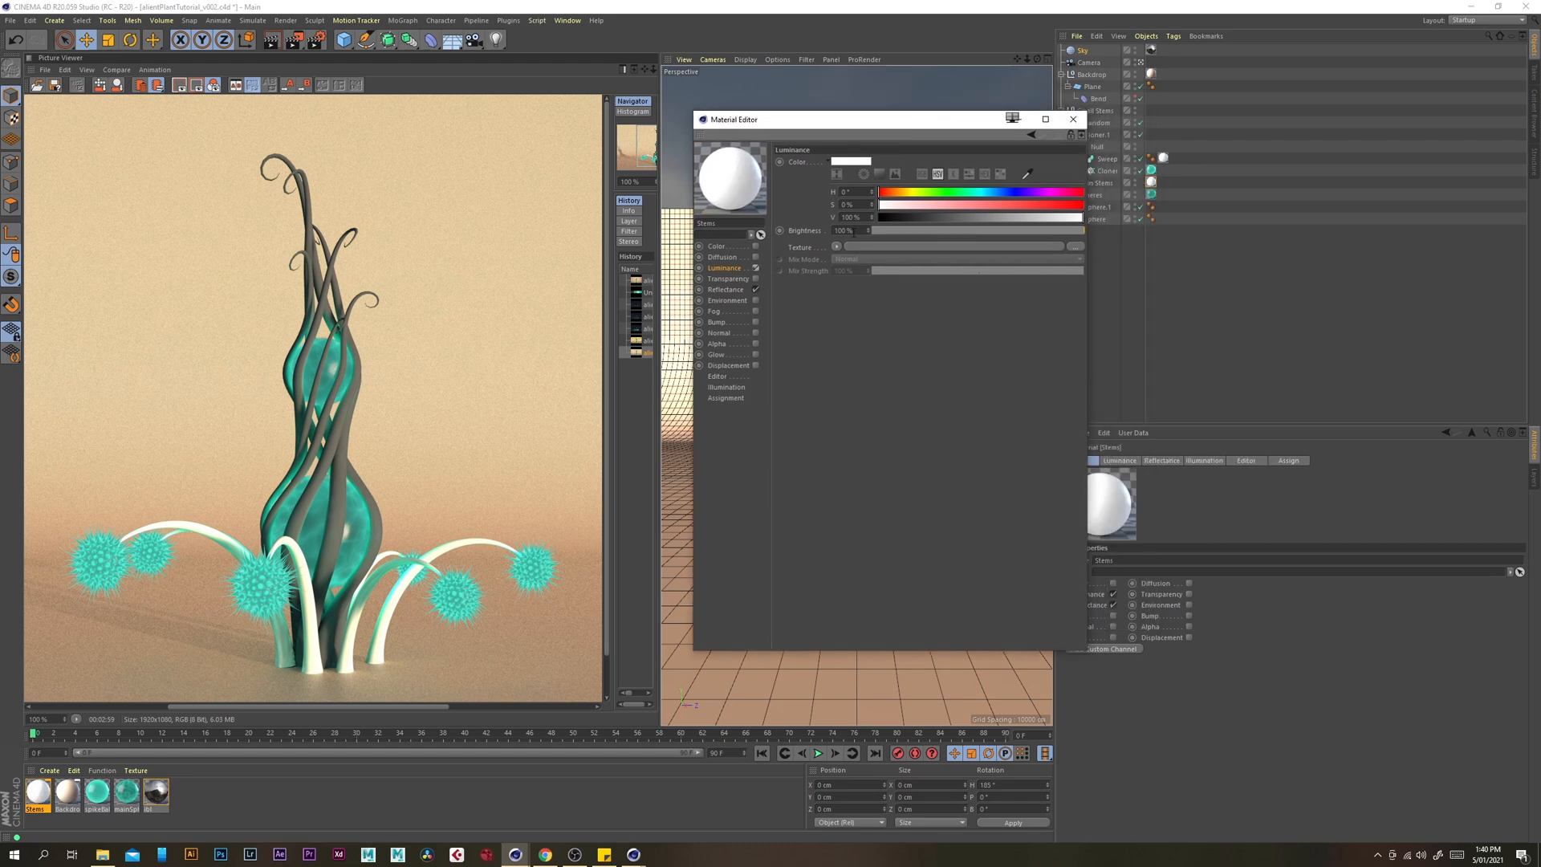
pyautogui.click(836, 247)
pyautogui.moveTo(887, 484)
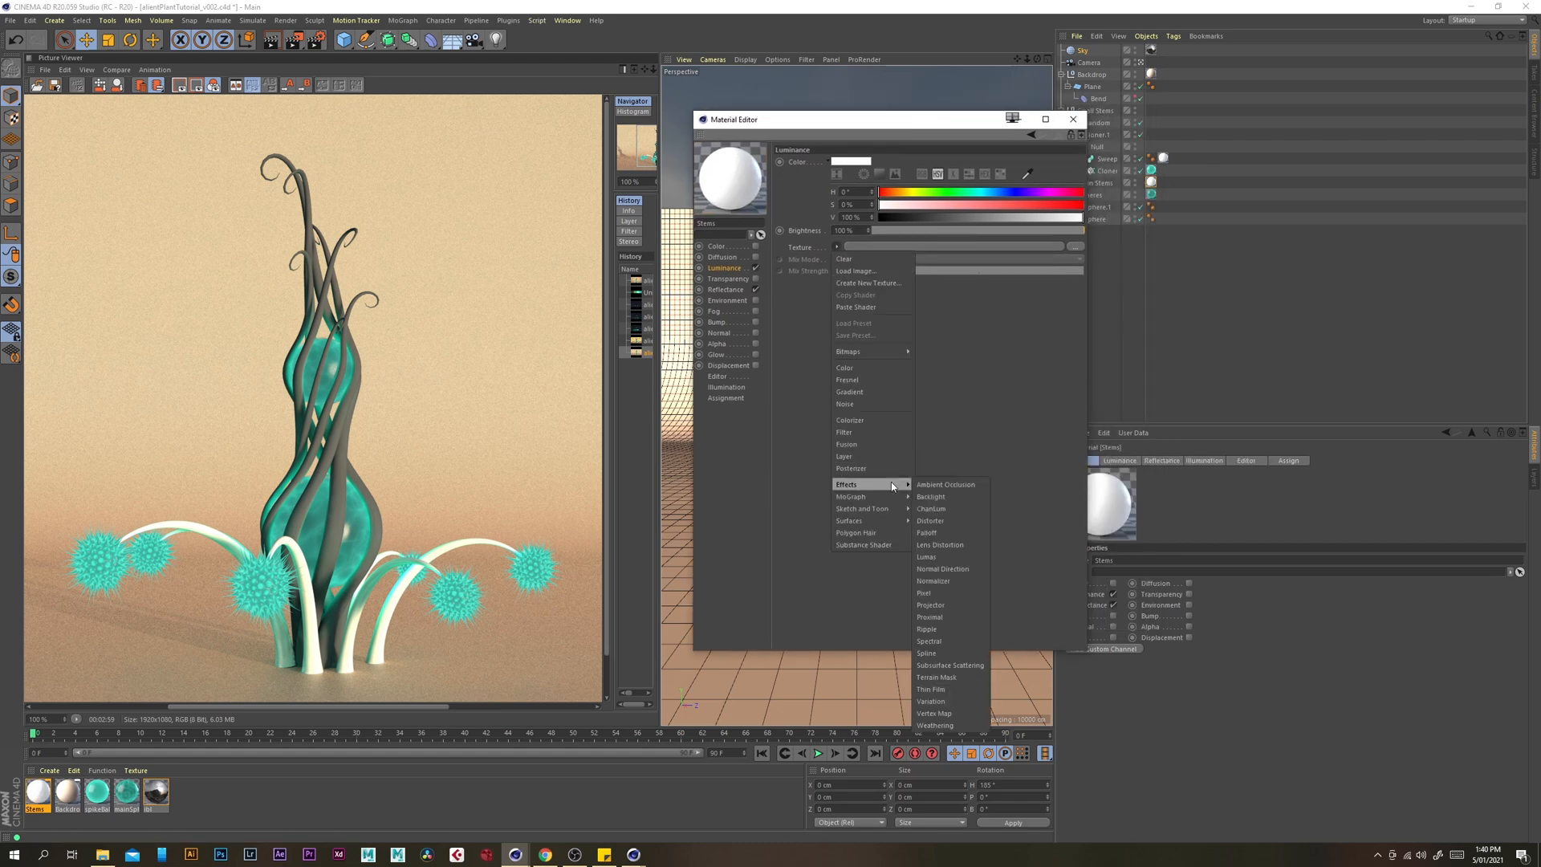
pyautogui.click(951, 665)
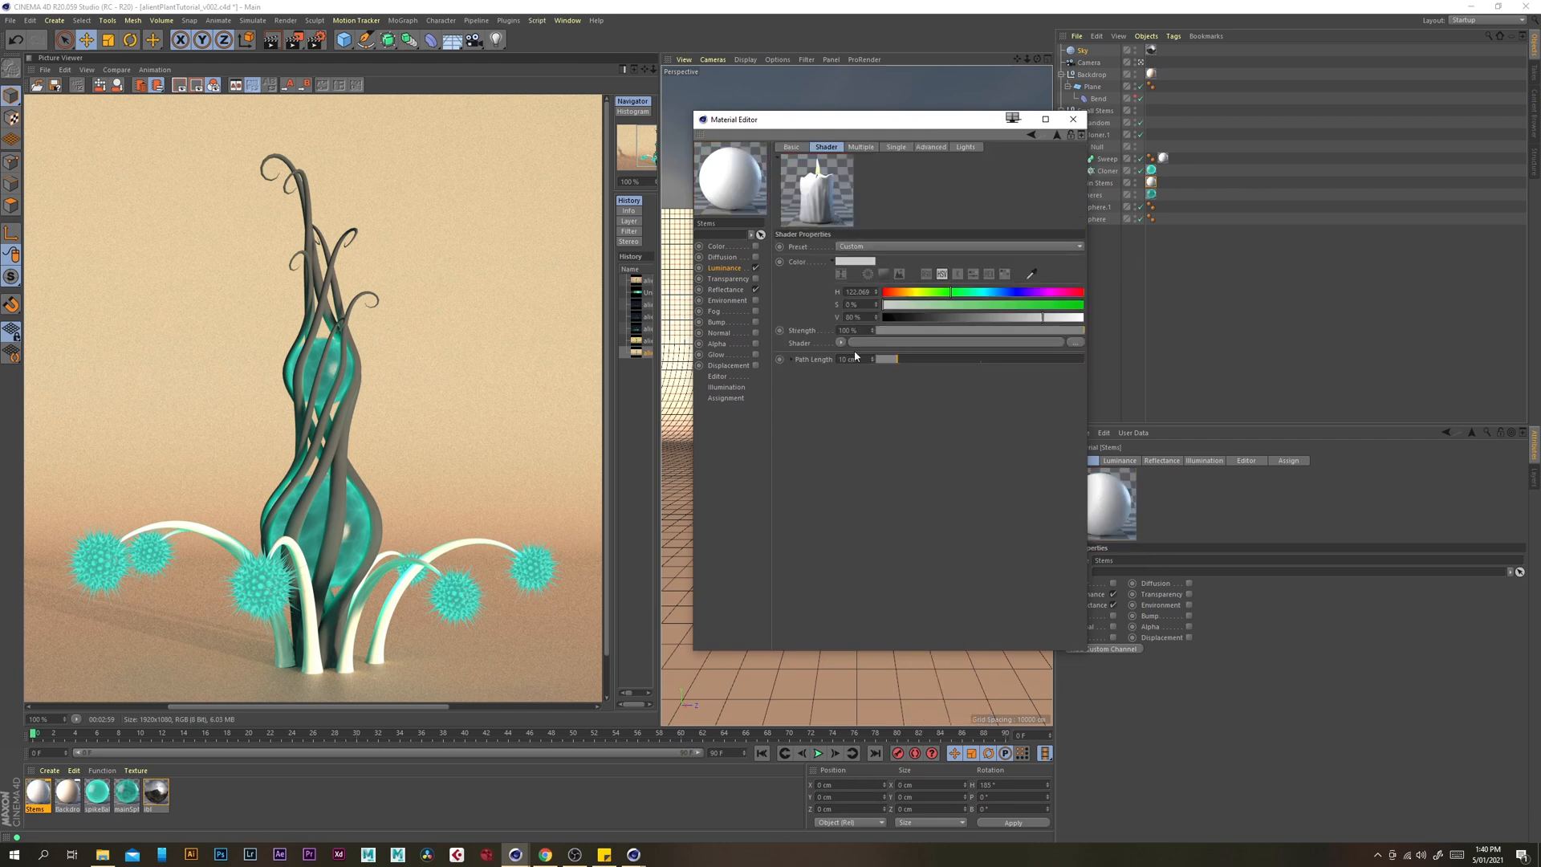
pyautogui.click(860, 358)
pyautogui.write('1')
pyautogui.press('Return')
# Sample the palette image's dark green swatch as the subsurface scattering colour and enable Fast Evaluation for its multiple diffuse
pyautogui.click(644, 294)
pyautogui.click(1032, 275)
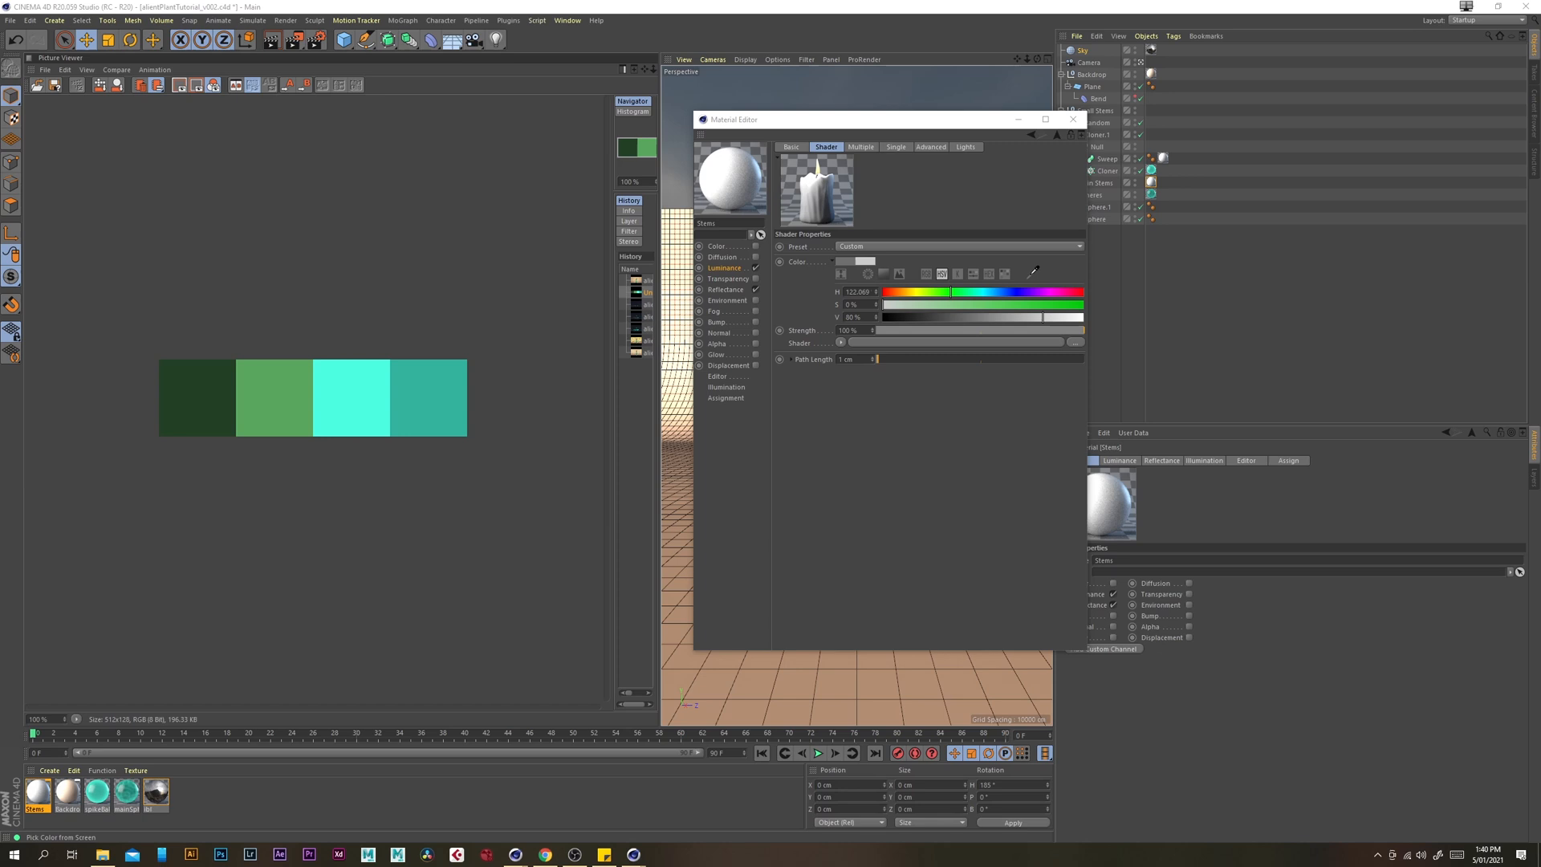
pyautogui.click(209, 391)
pyautogui.click(642, 352)
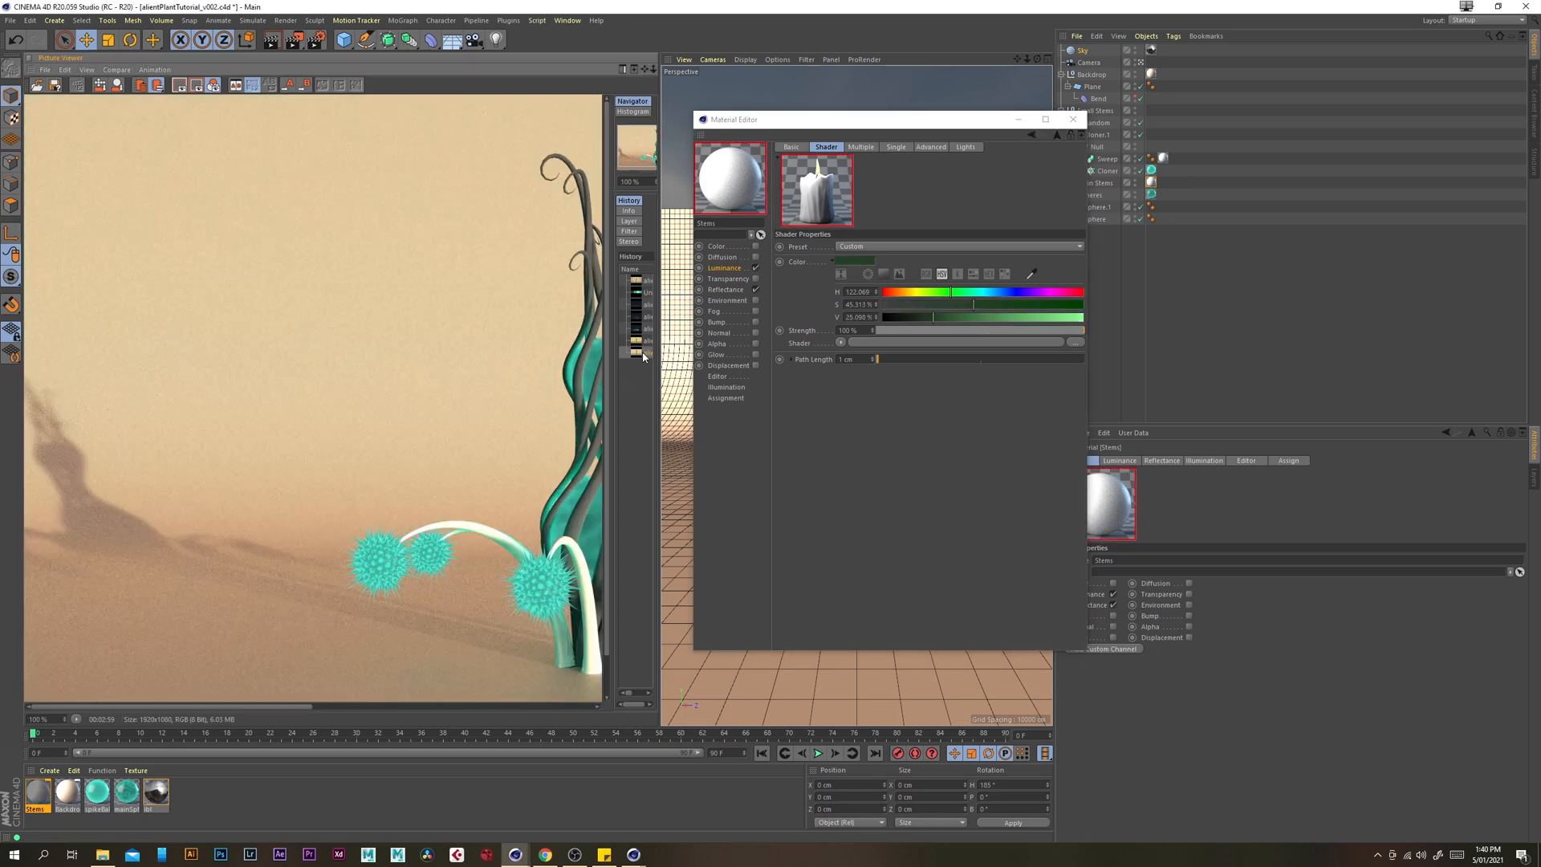
pyautogui.moveTo(301, 707); pyautogui.dragTo(436, 715)
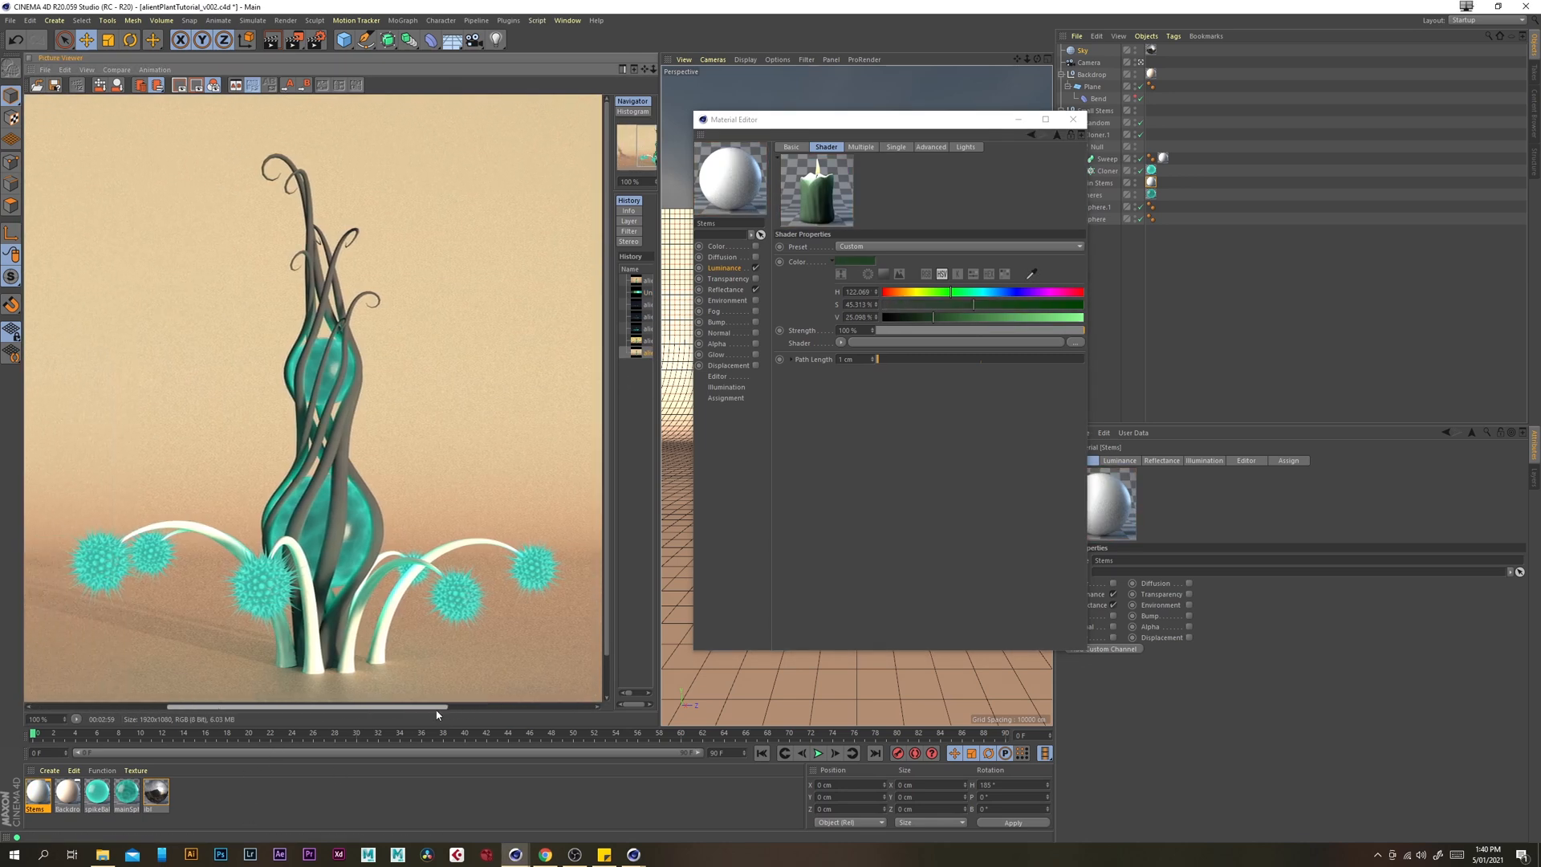
pyautogui.click(861, 147)
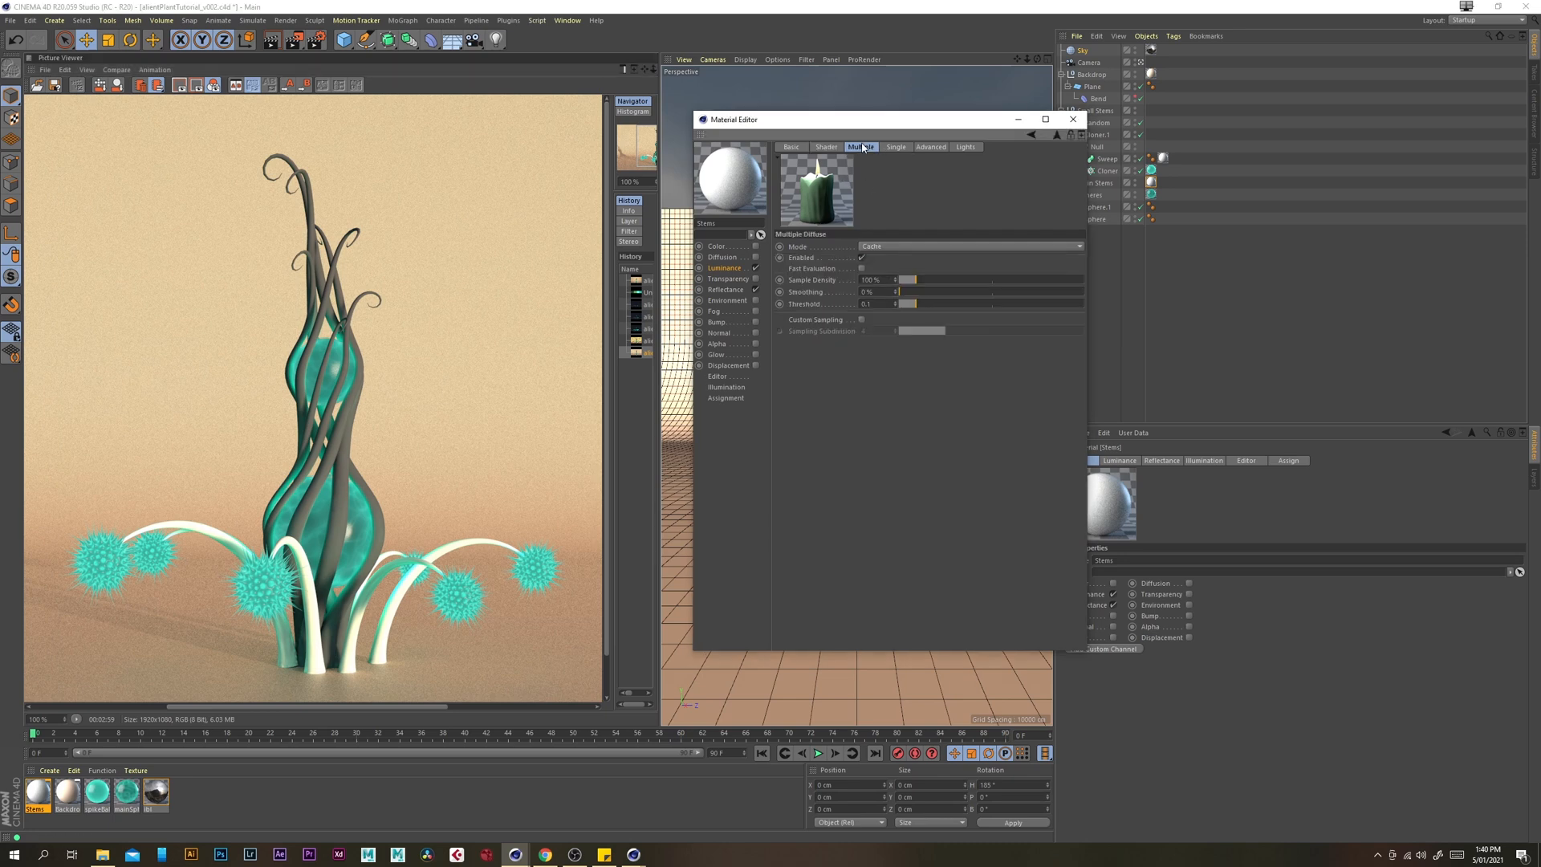
pyautogui.click(862, 268)
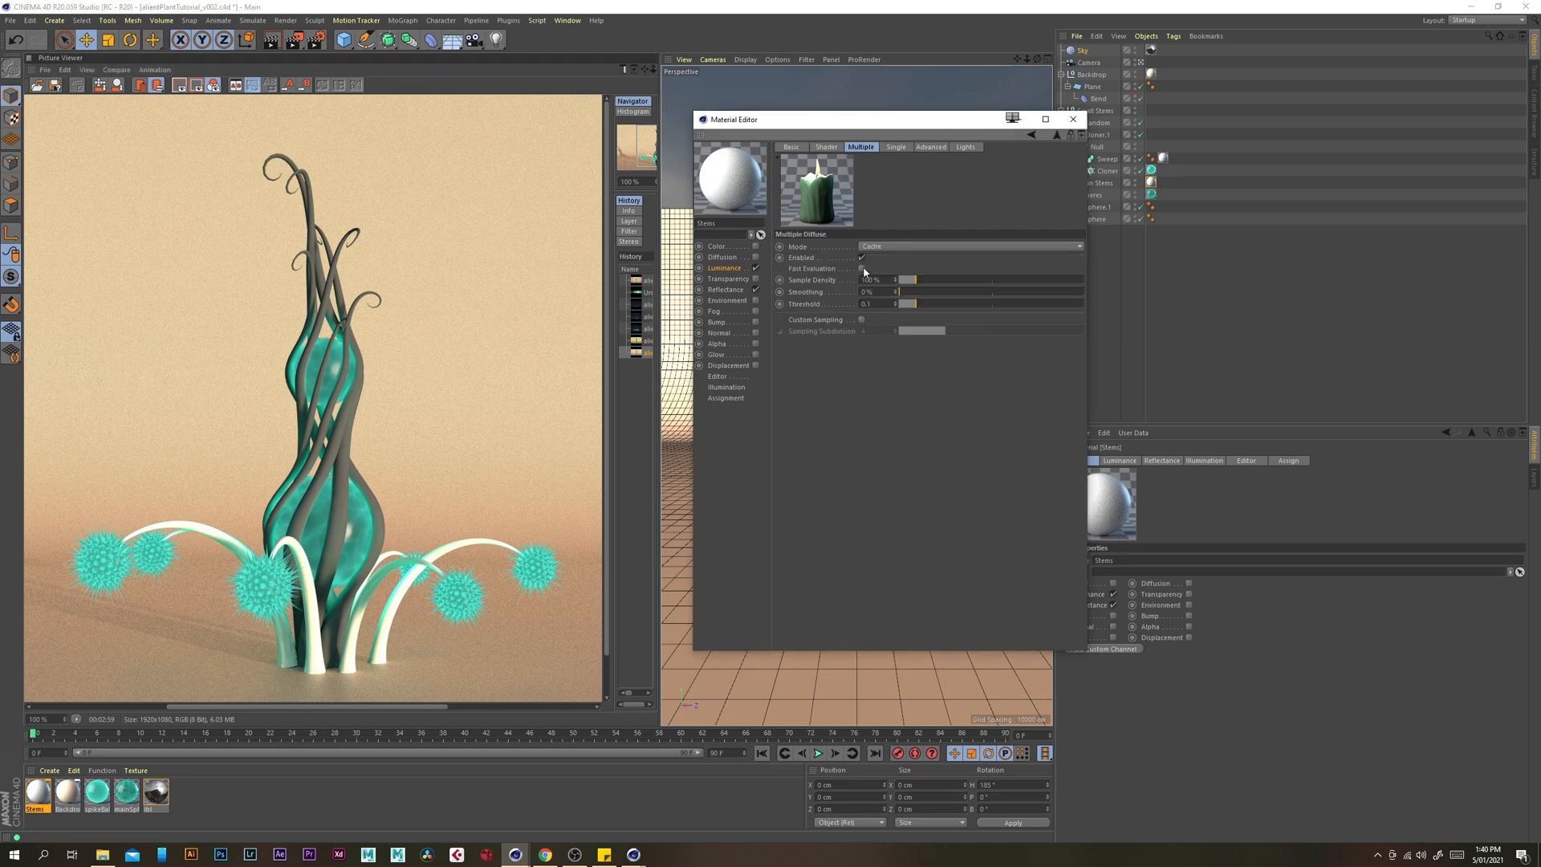
# Load a Noise shader as the layer colour texture of the Stems material's Default Diffuse reflectance and open its settings
pyautogui.click(726, 290)
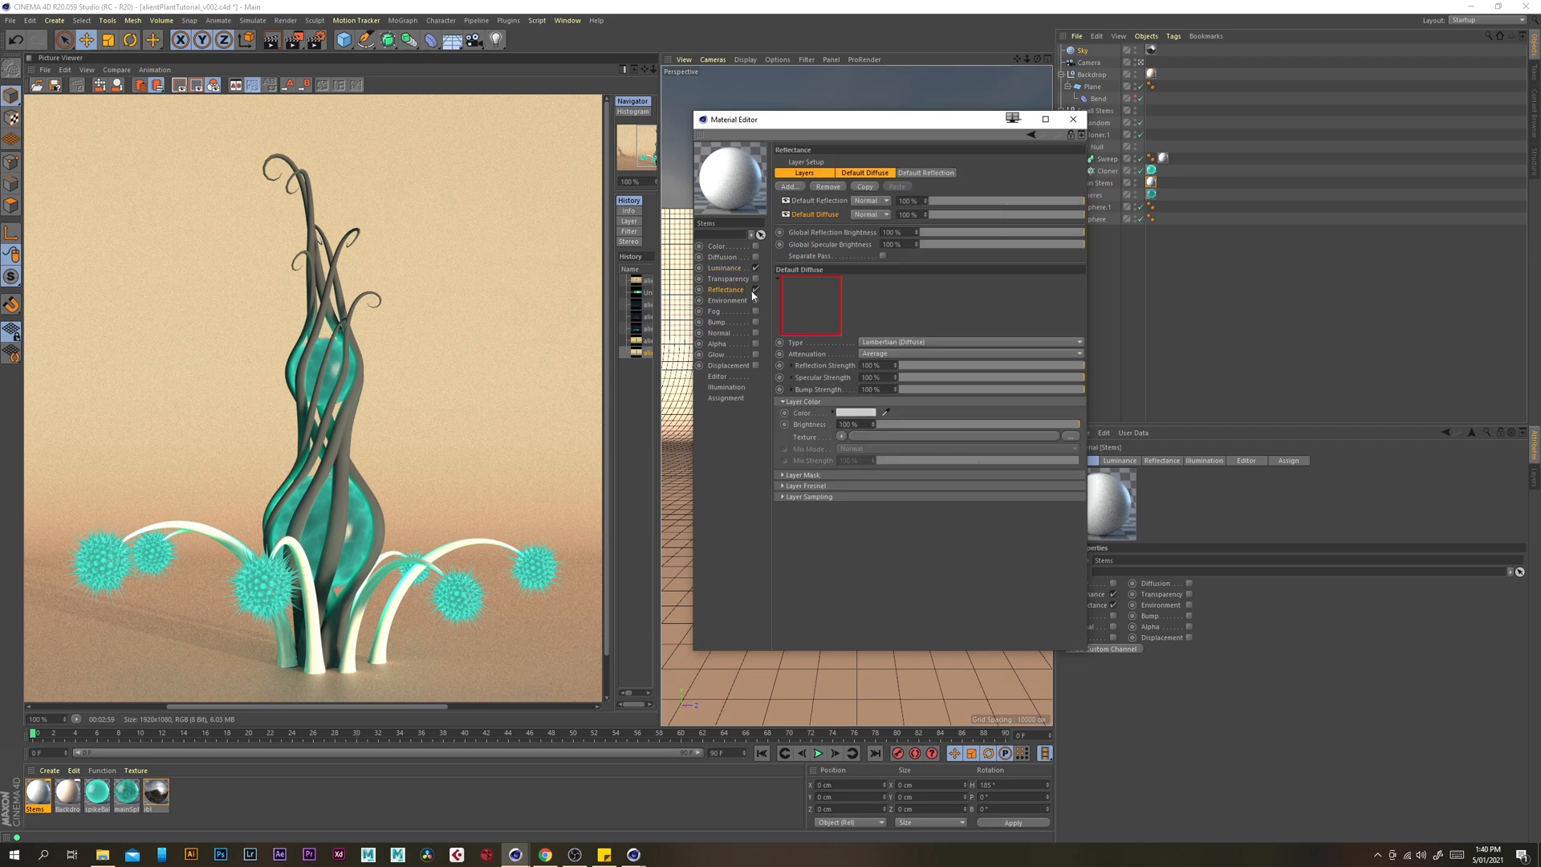
pyautogui.click(799, 202)
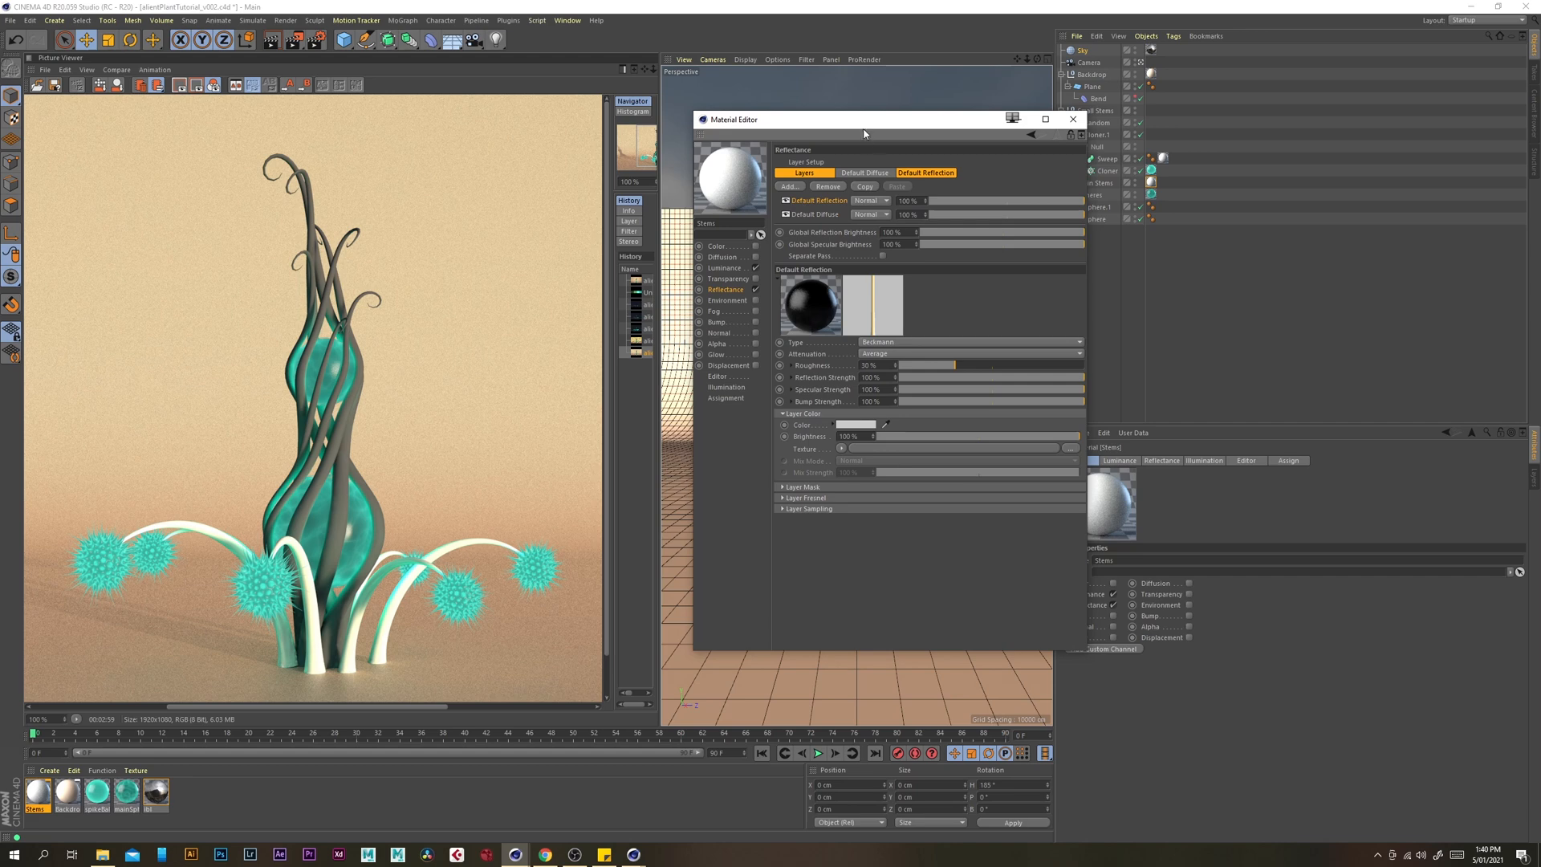
pyautogui.click(813, 215)
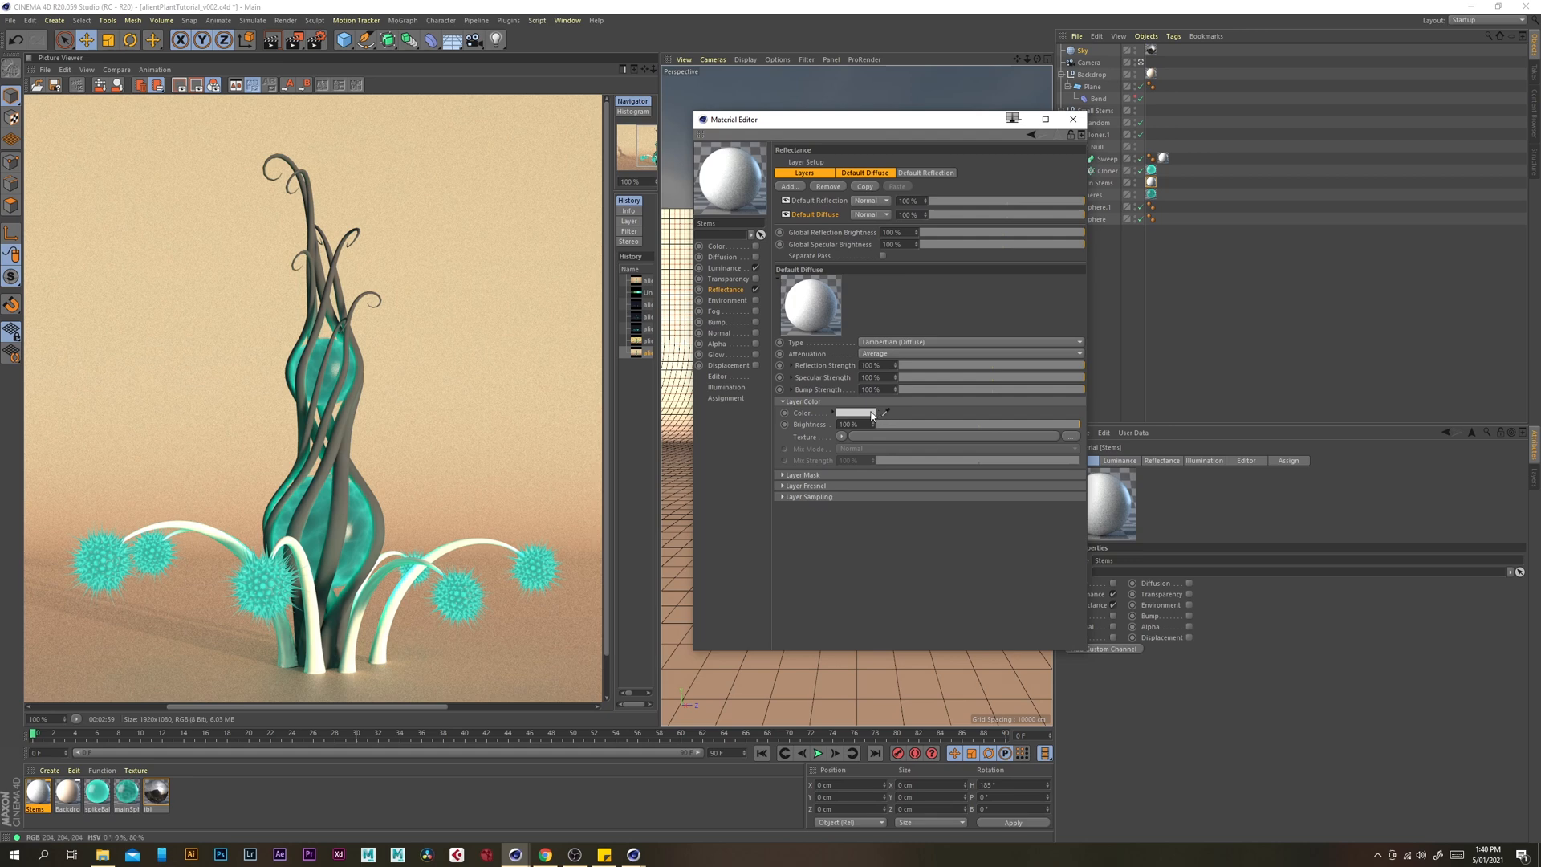
pyautogui.click(841, 438)
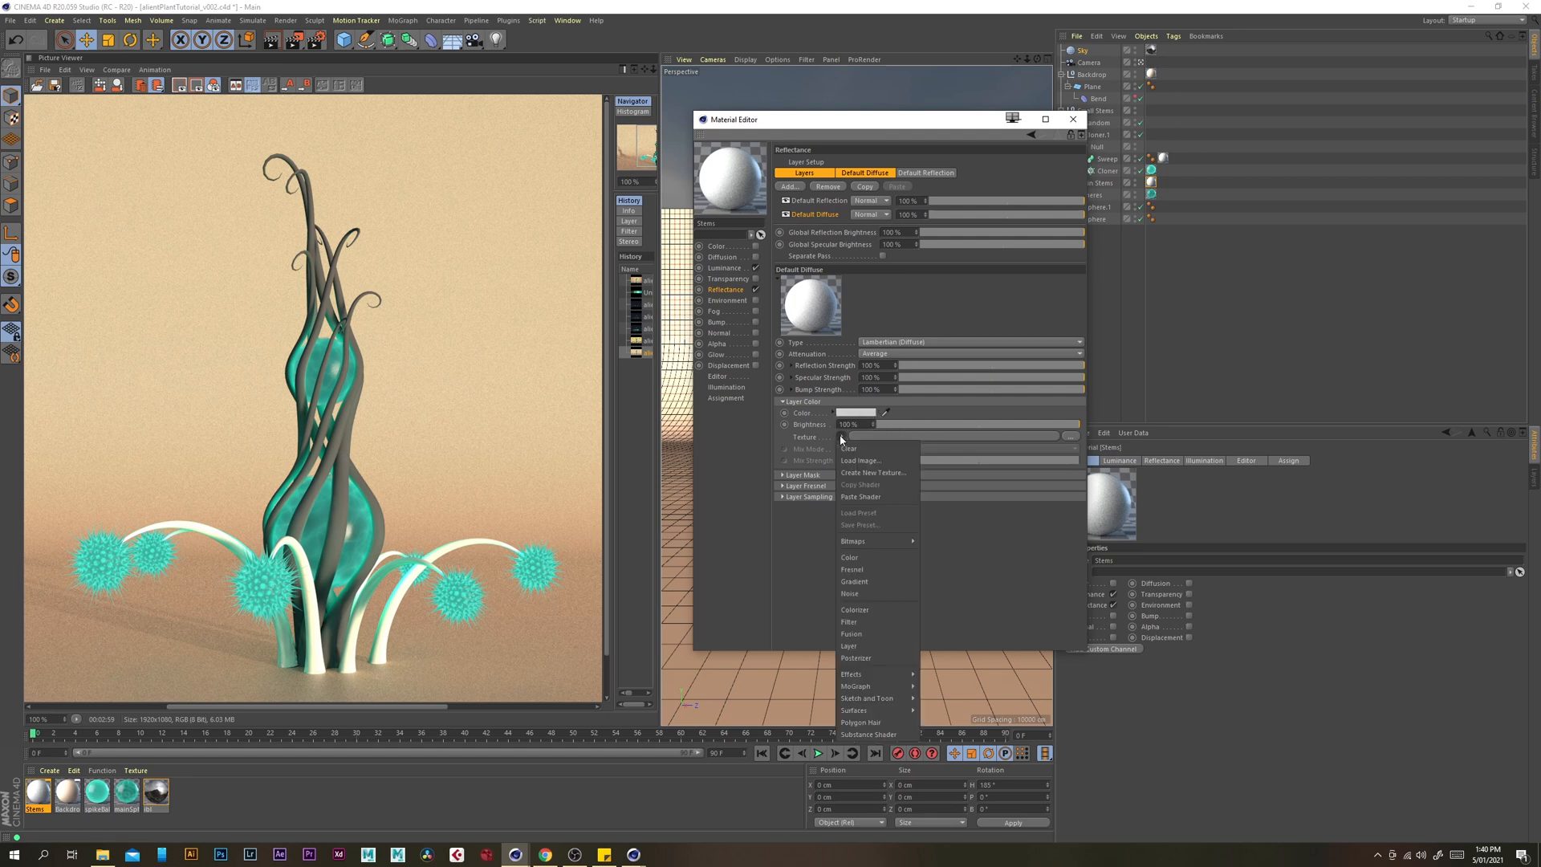
pyautogui.click(861, 594)
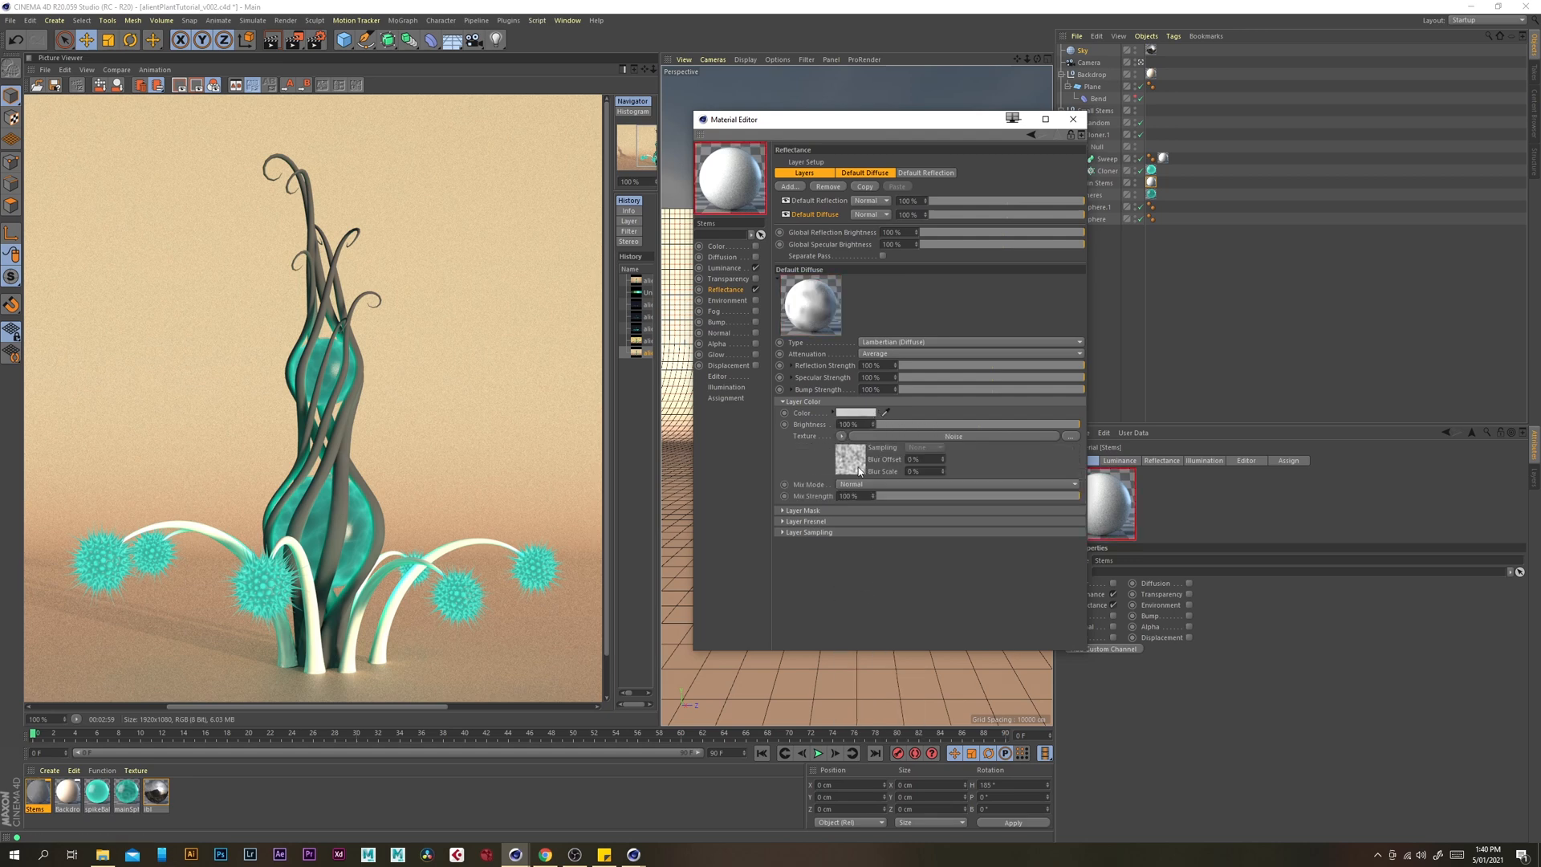
pyautogui.click(847, 460)
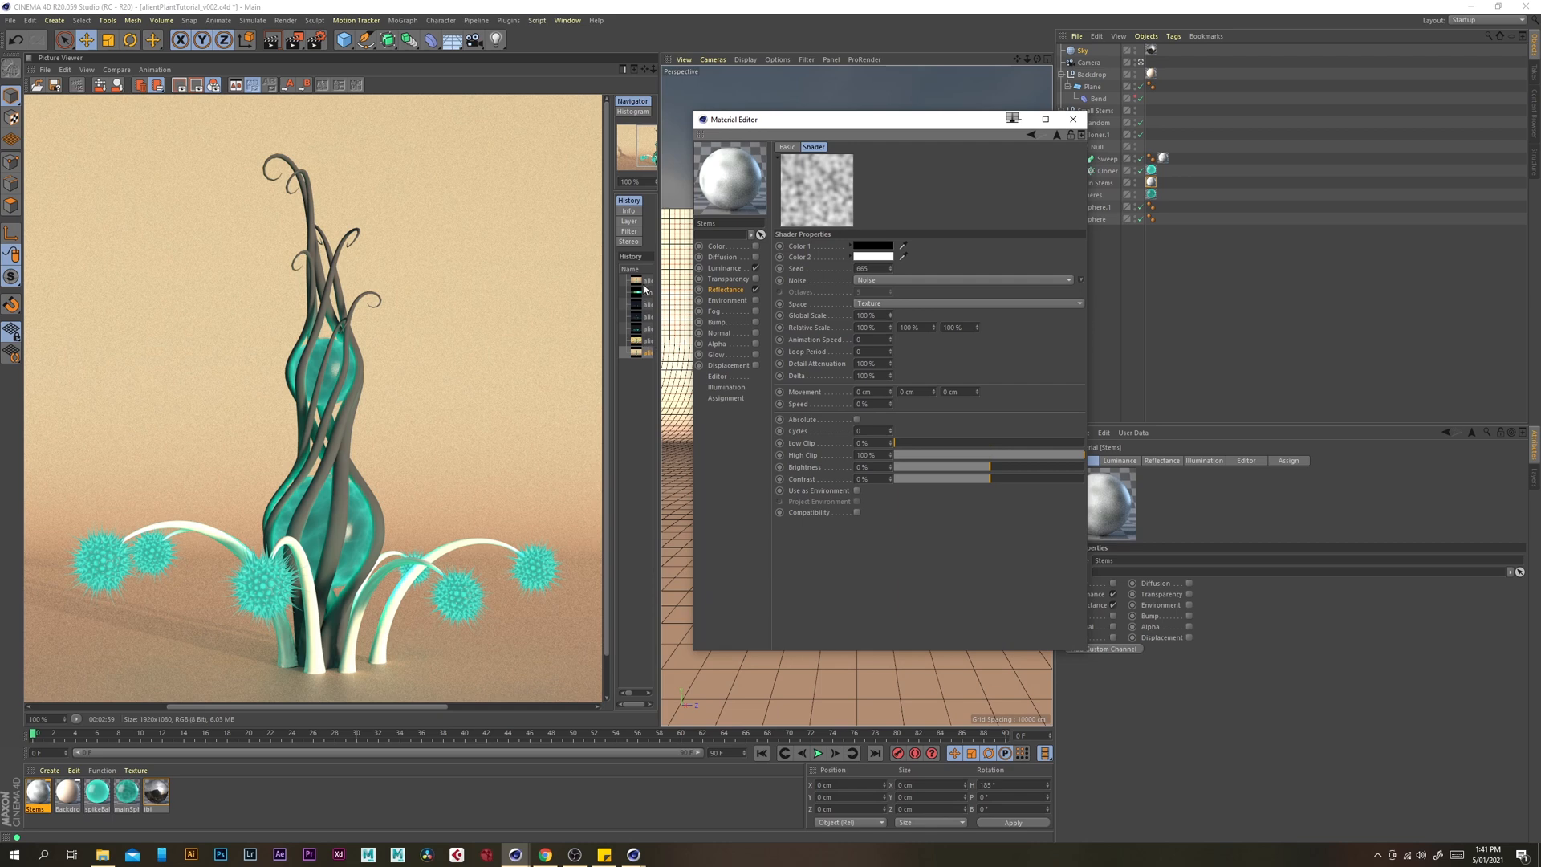
# Check the reference image and set the noise's Color 2 to the palette's light green swatch
pyautogui.click(645, 290)
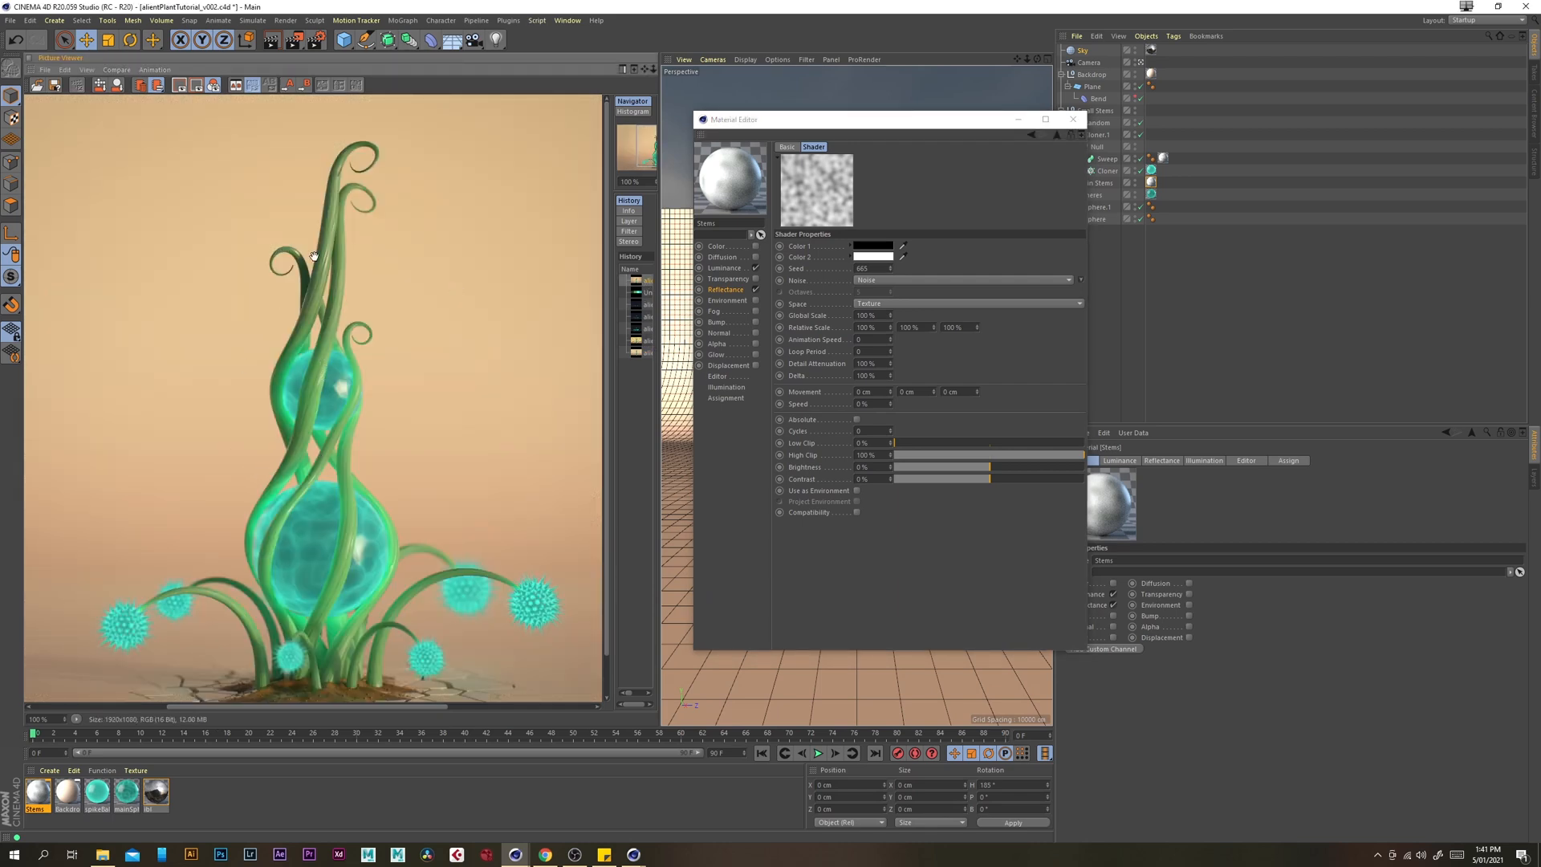
pyautogui.click(645, 353)
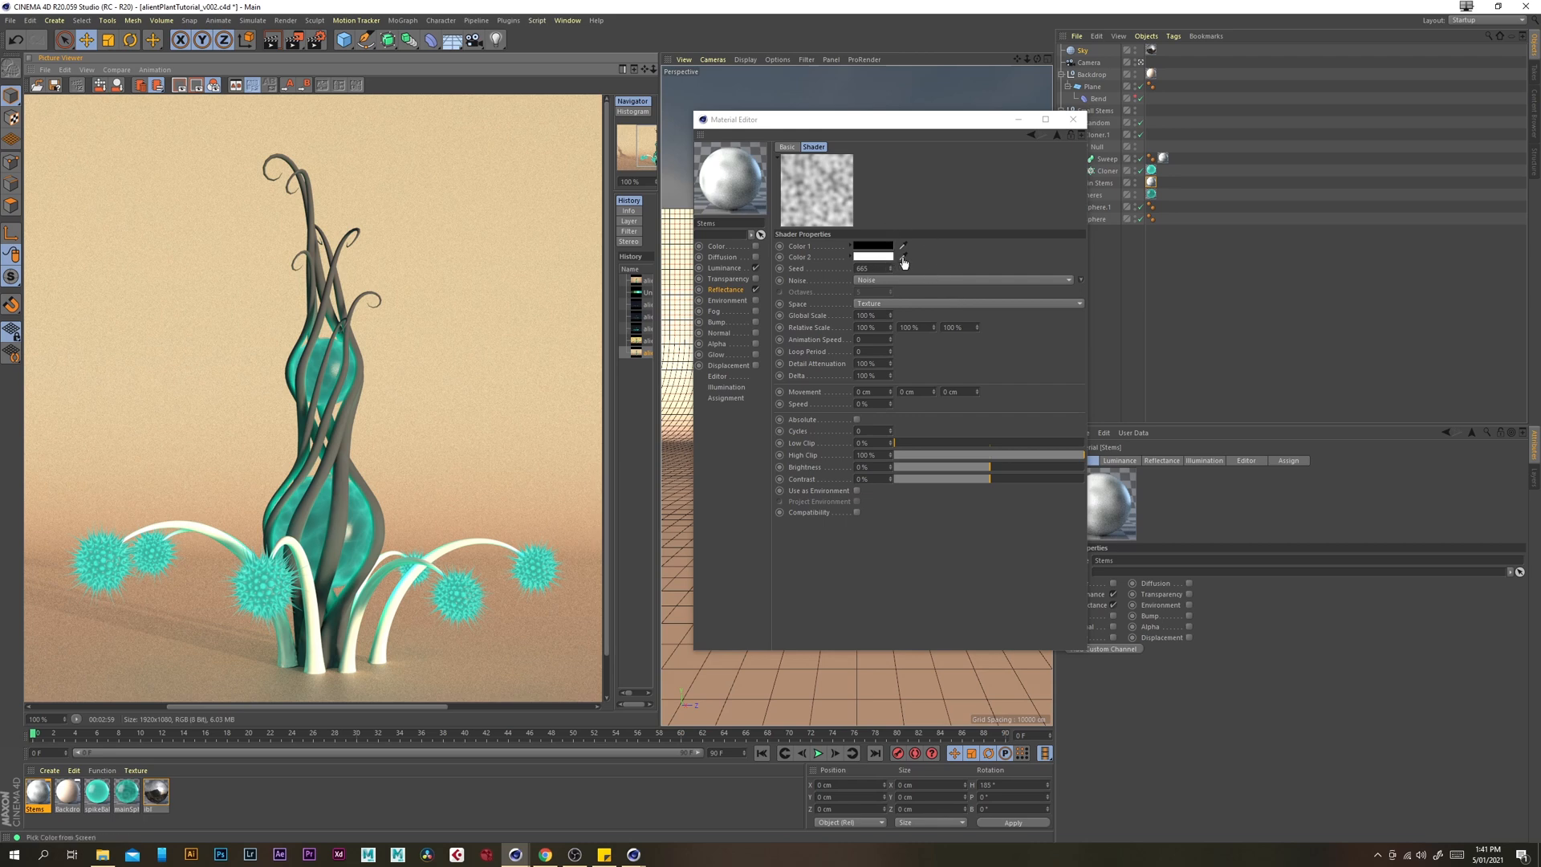
pyautogui.click(644, 293)
pyautogui.click(902, 258)
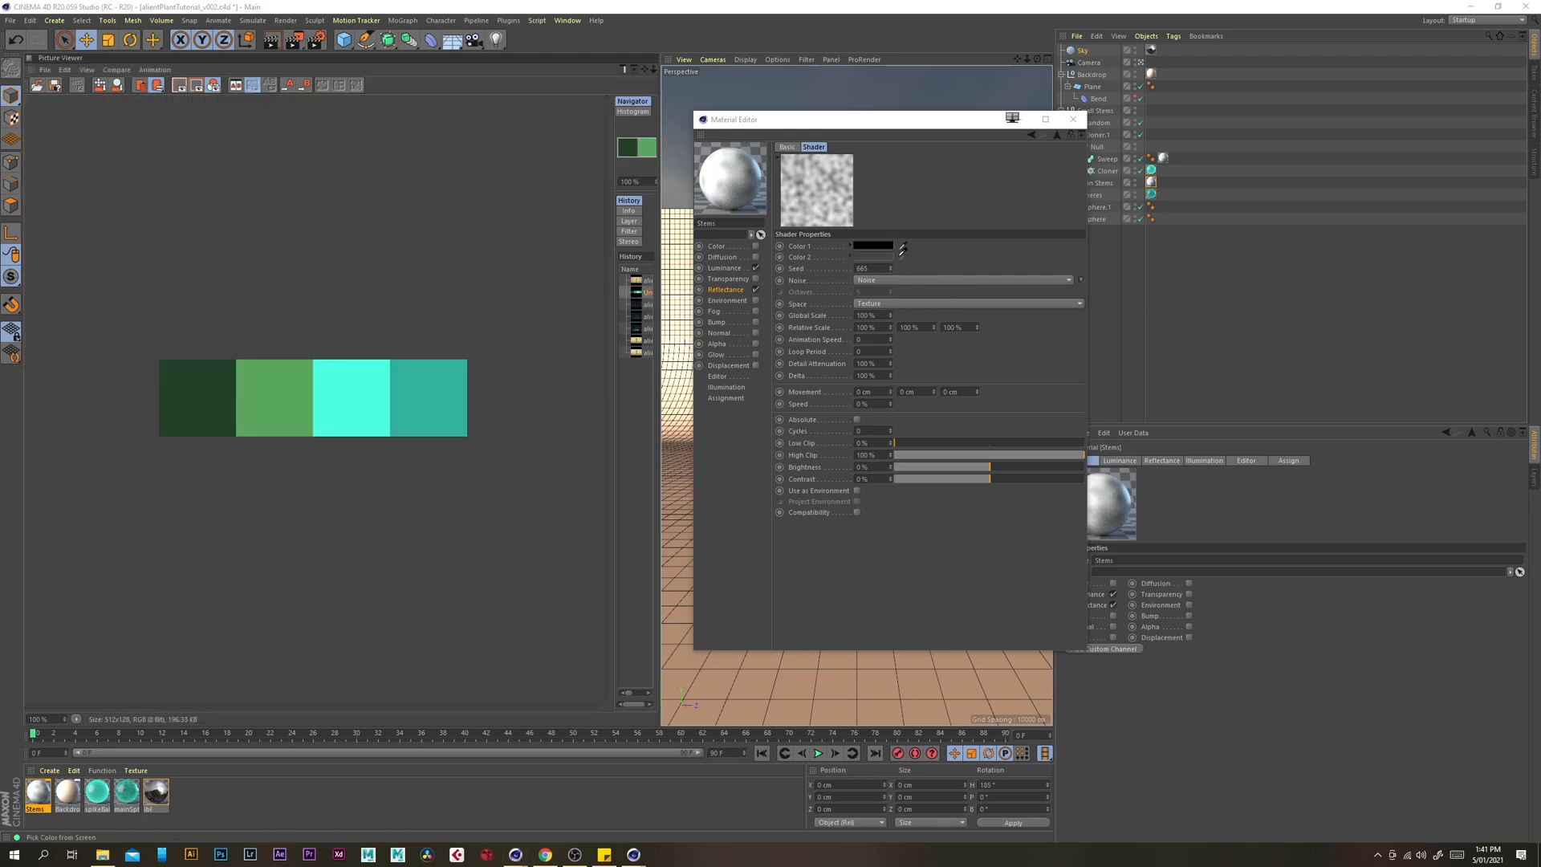
pyautogui.click(281, 389)
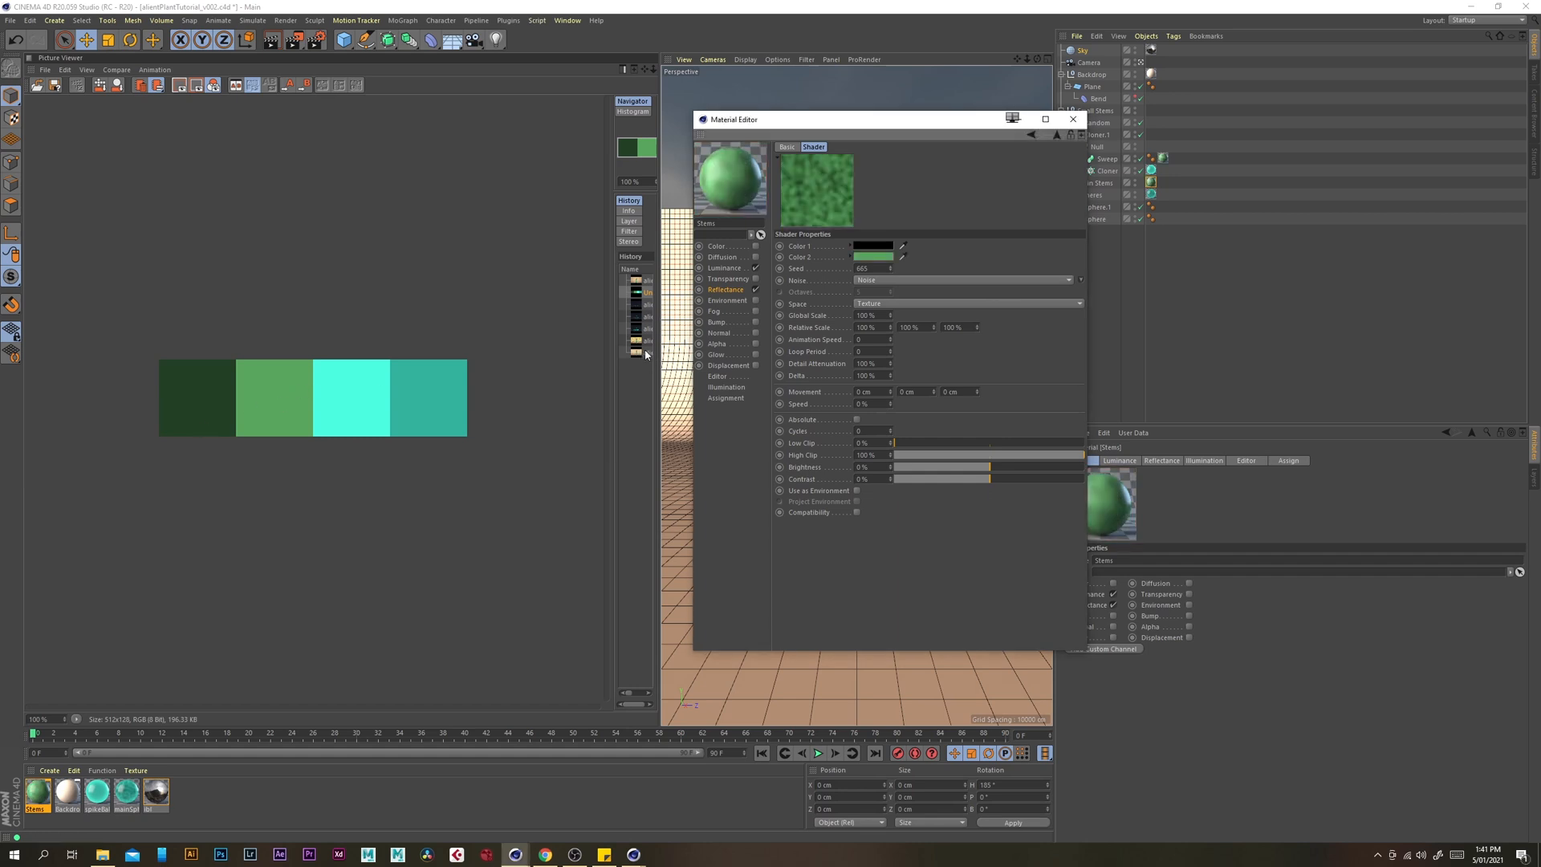
pyautogui.click(644, 353)
pyautogui.moveTo(296, 697); pyautogui.dragTo(441, 687)
# Stretch the noise with a 50% global scale and 5000% second relative scale value, and set its contrast to 15%
pyautogui.click(866, 316)
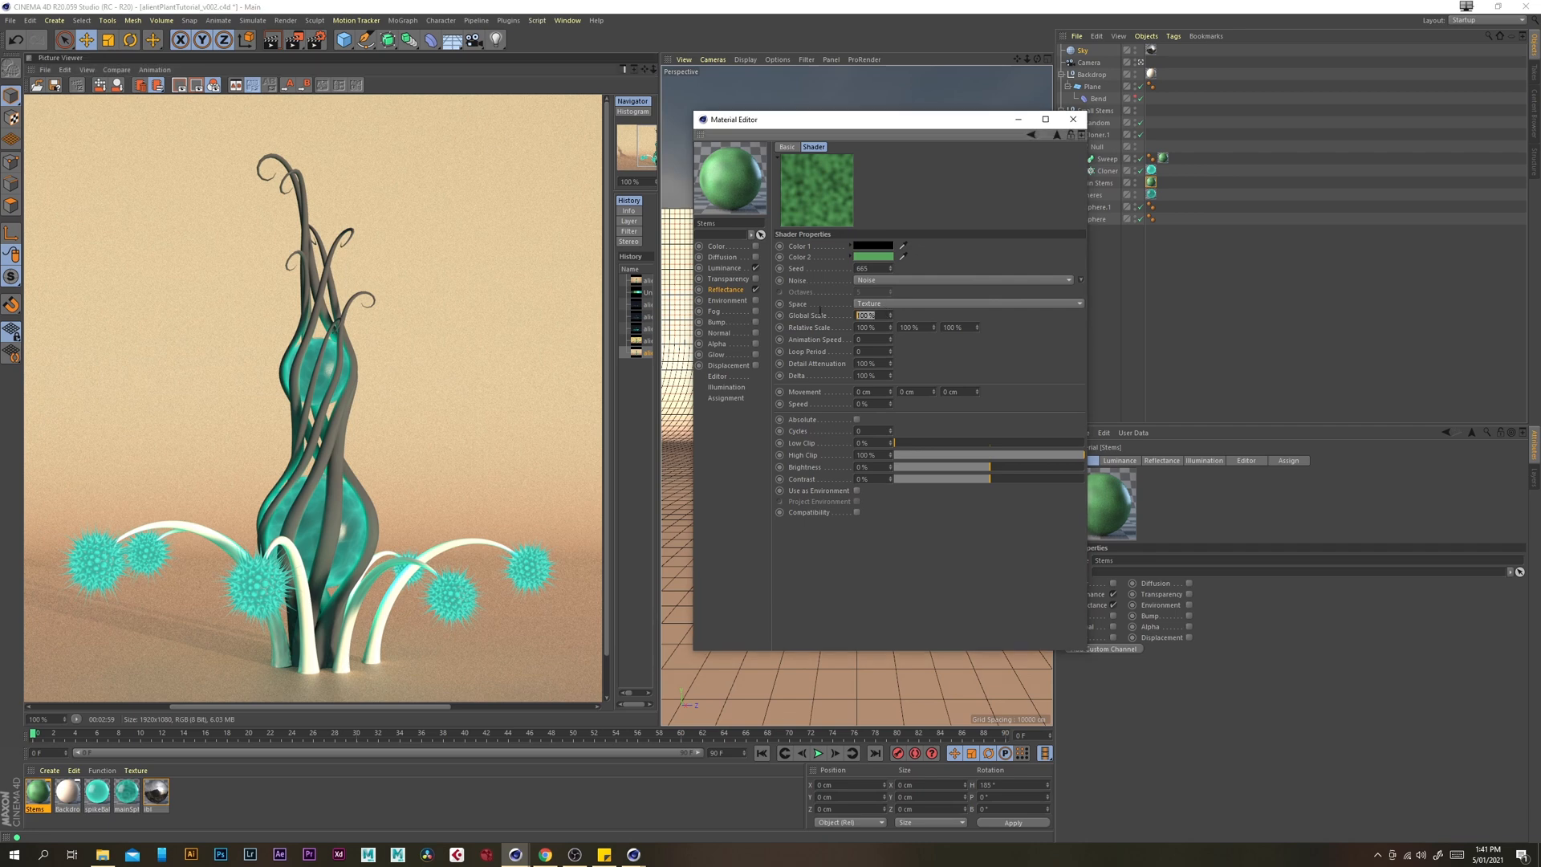
pyautogui.write('5')
pyautogui.moveTo(922, 328); pyautogui.dragTo(805, 328)
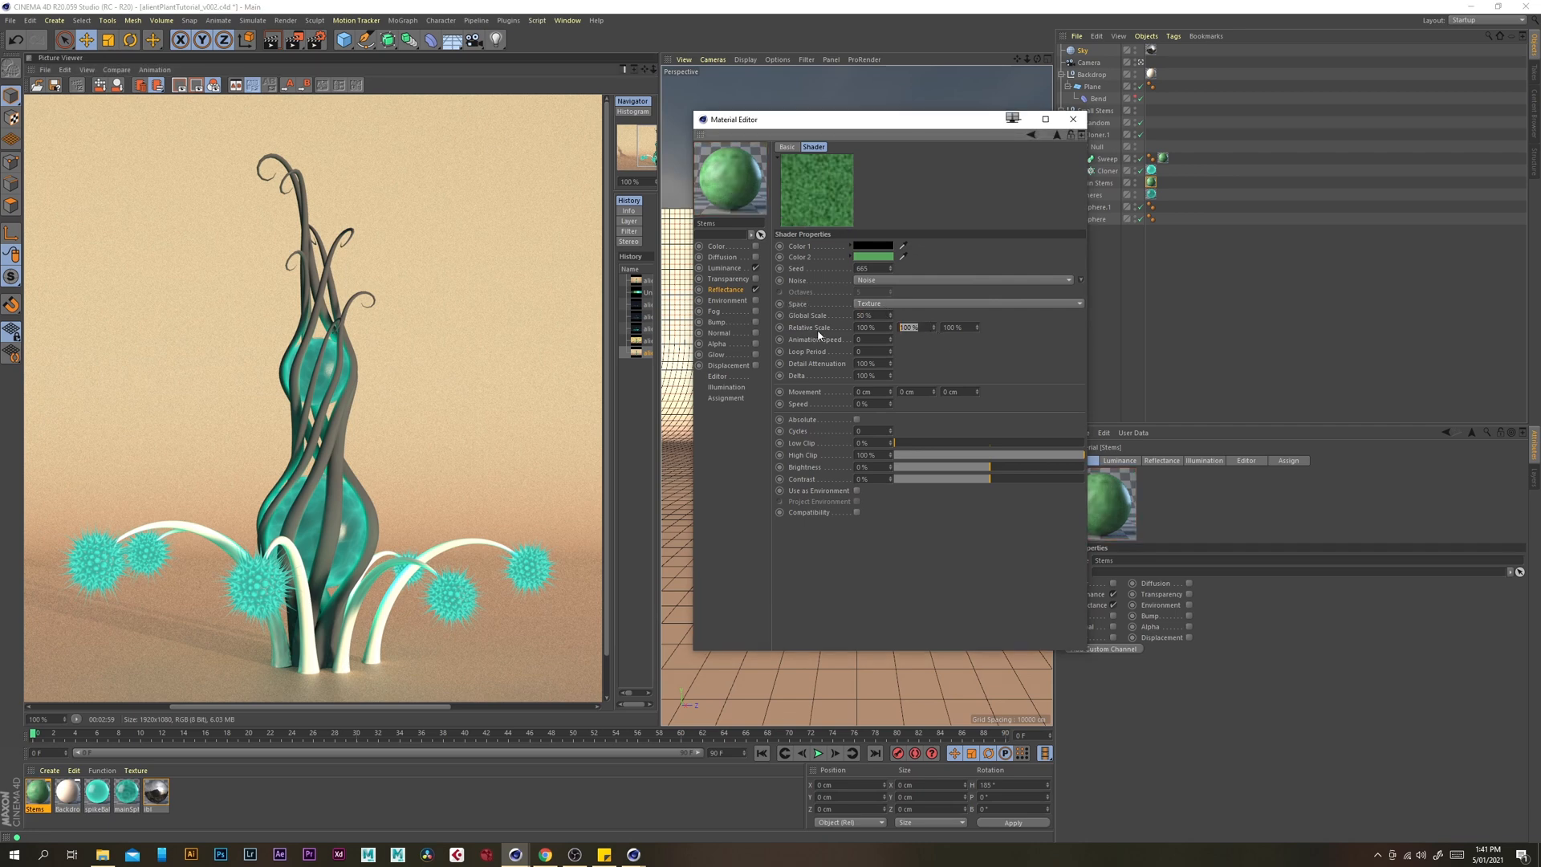
pyautogui.write('3000')
pyautogui.press('Return')
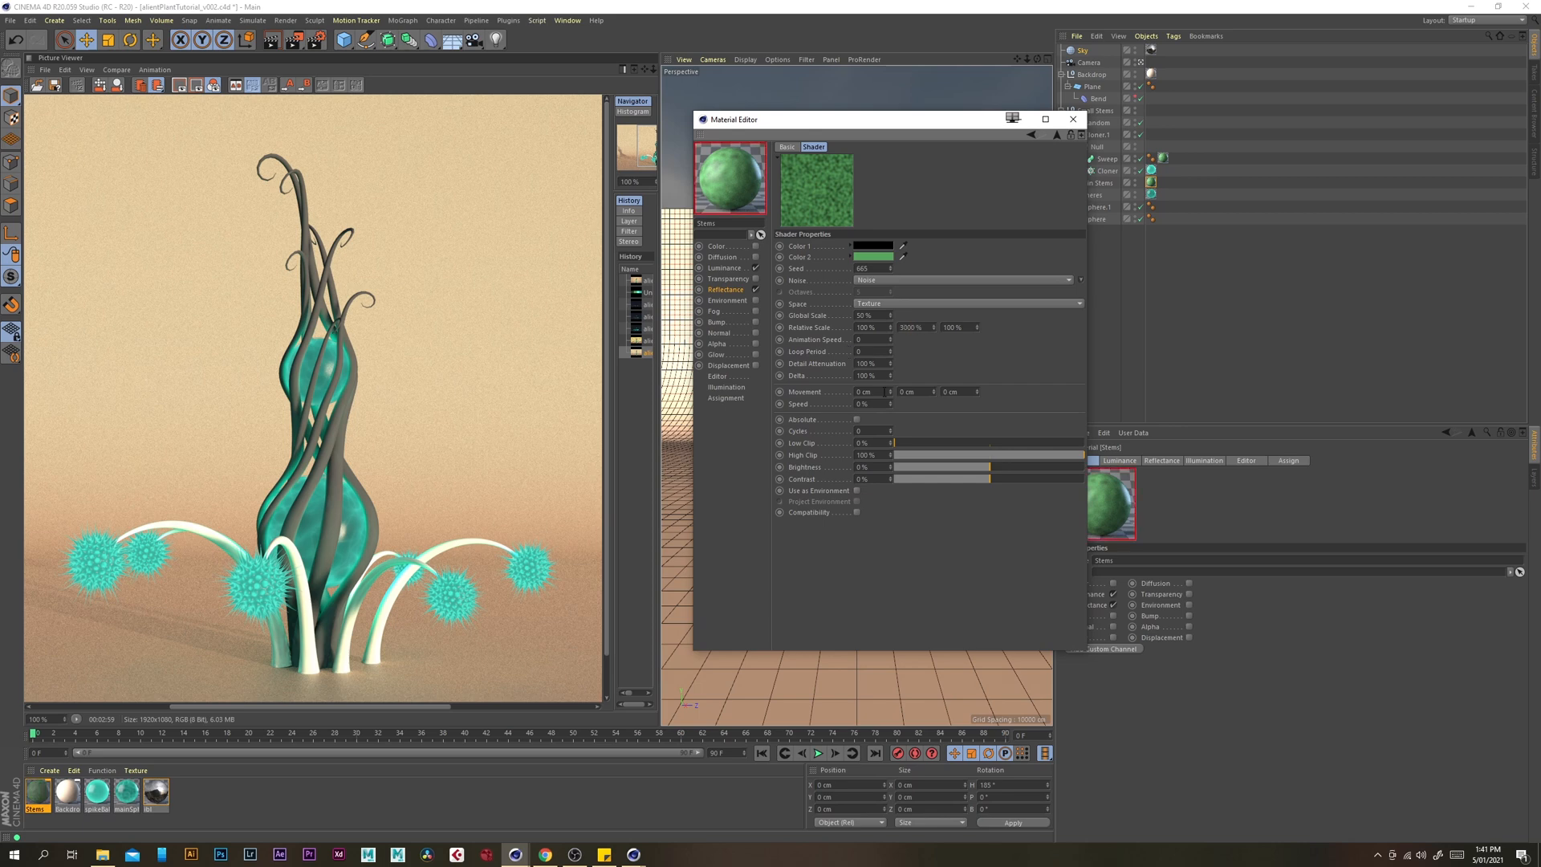
pyautogui.write('15')
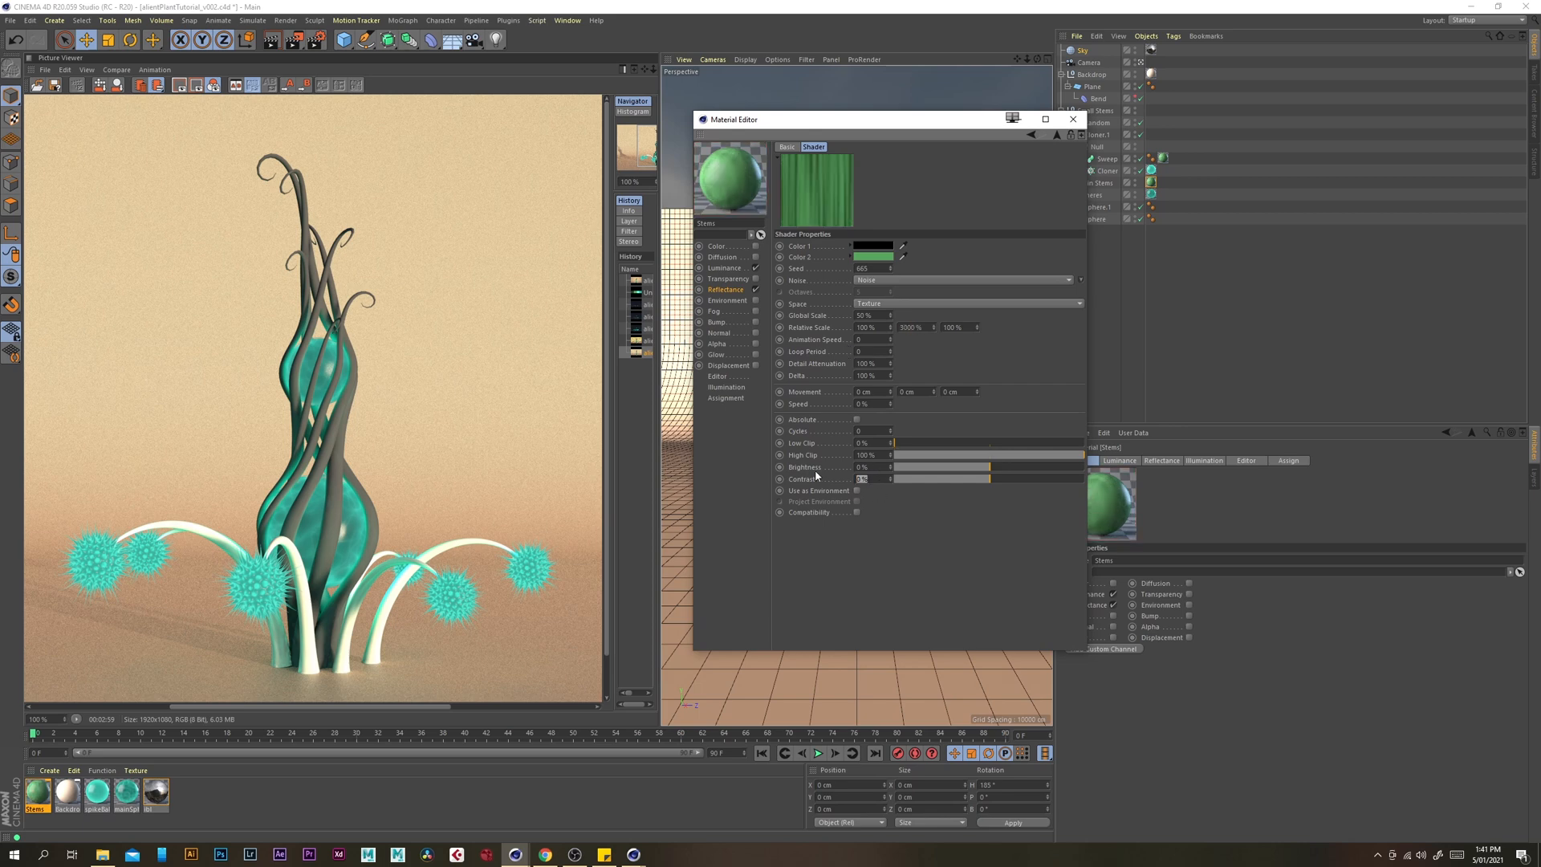
pyautogui.press('Return')
# Set the noise's space to UV (2D) and copy the noise shader from the Default Diffuse layer's texture
pyautogui.click(874, 305)
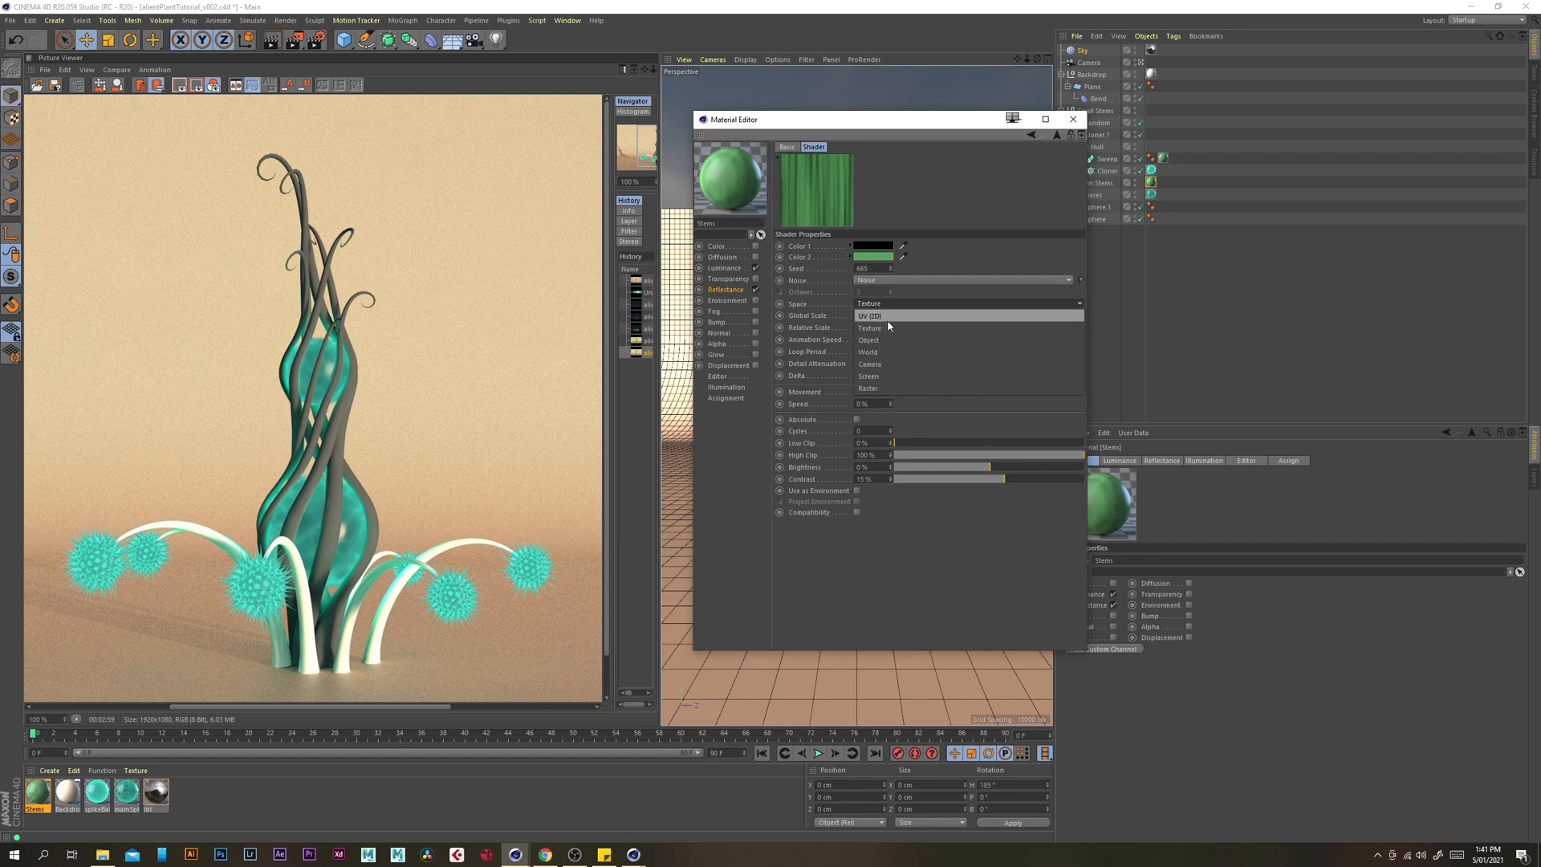
pyautogui.click(883, 316)
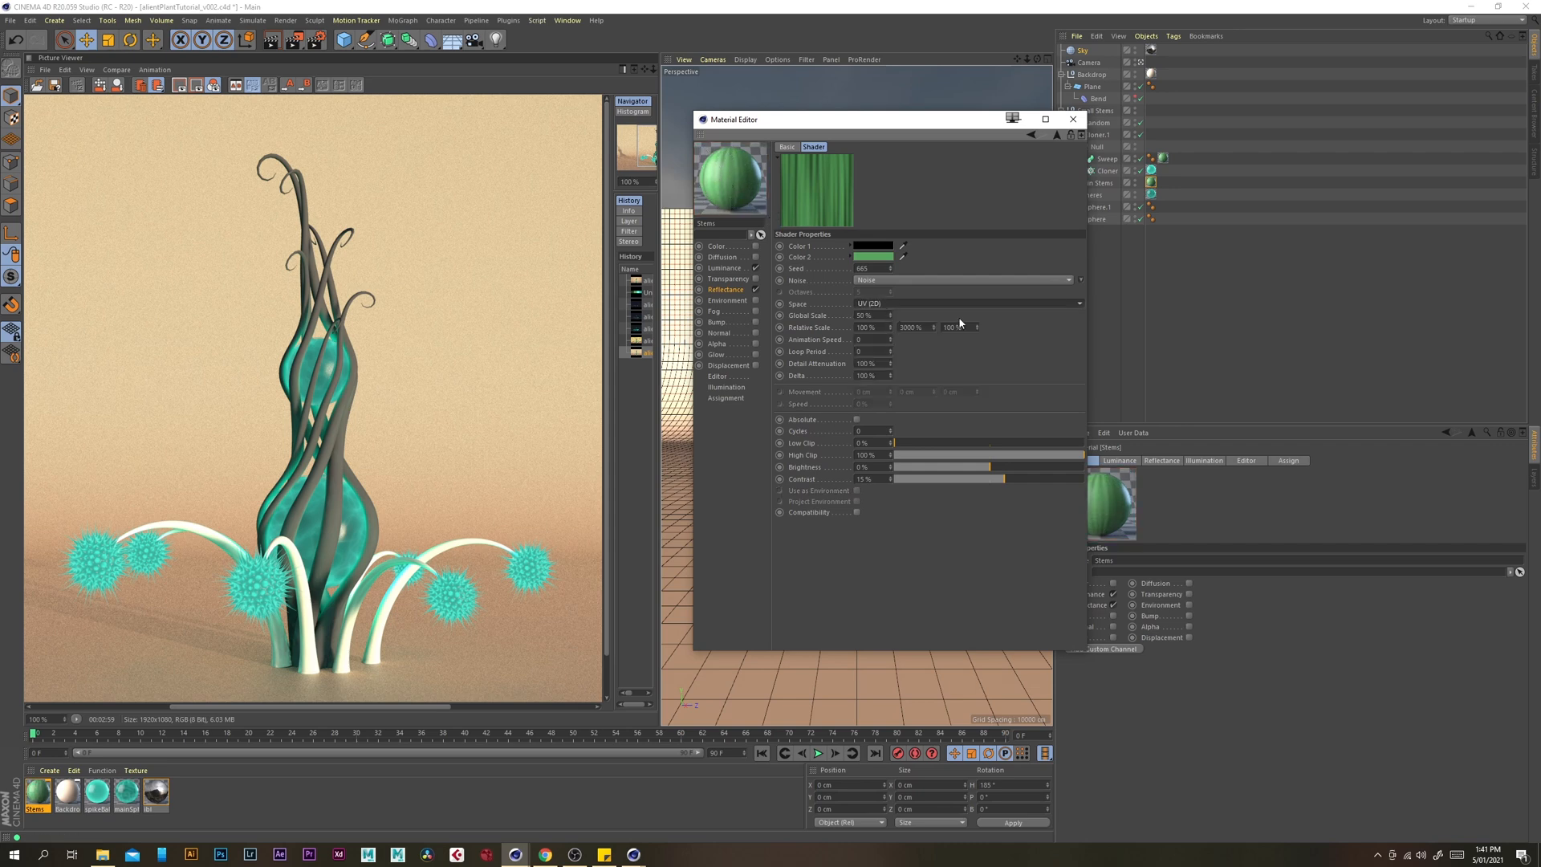
pyautogui.click(725, 289)
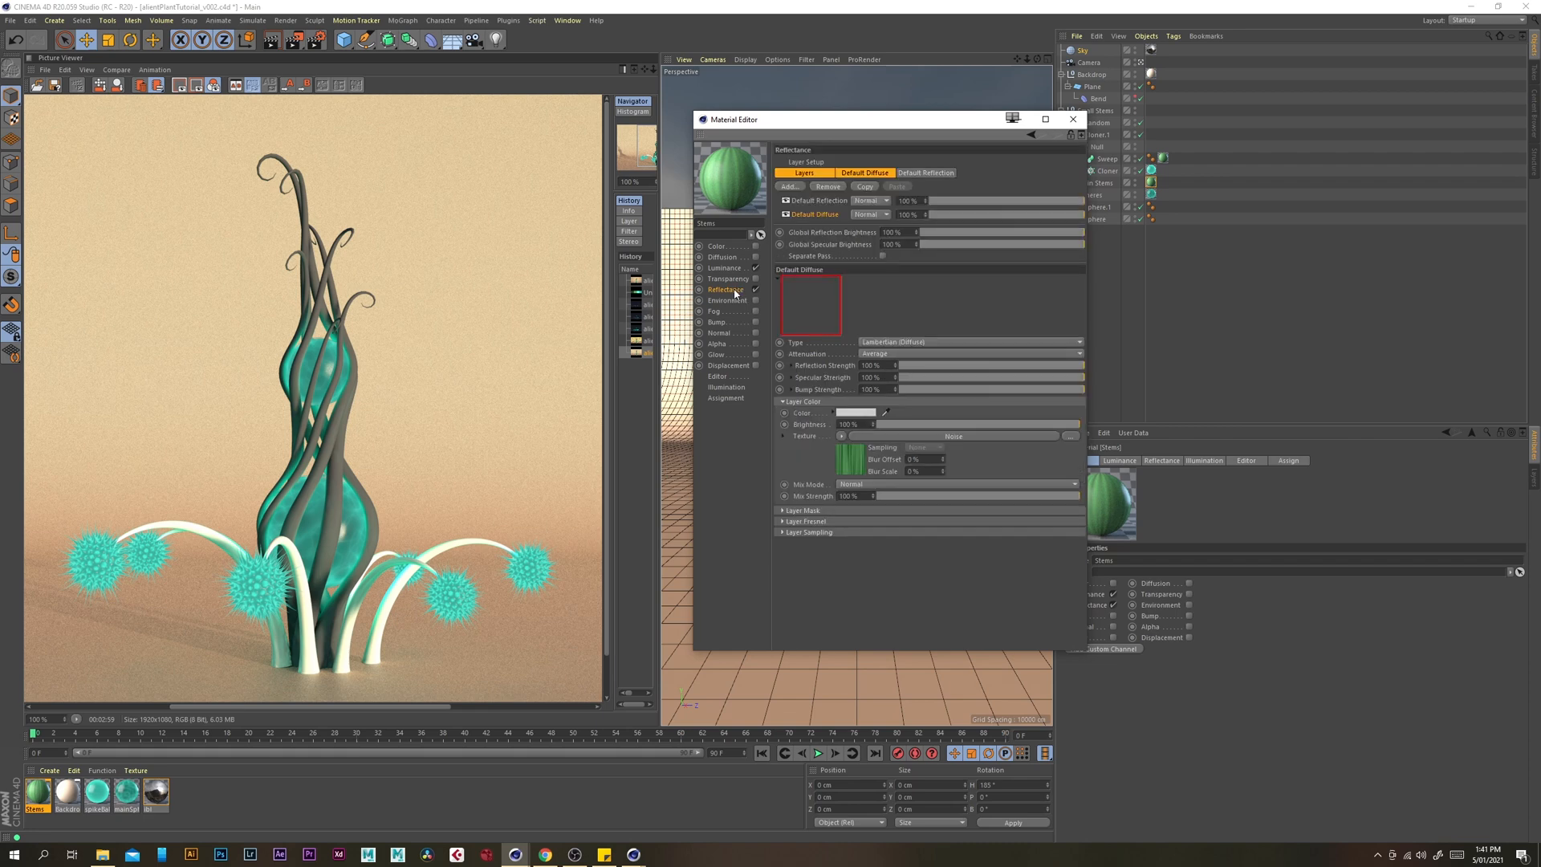
pyautogui.click(842, 437)
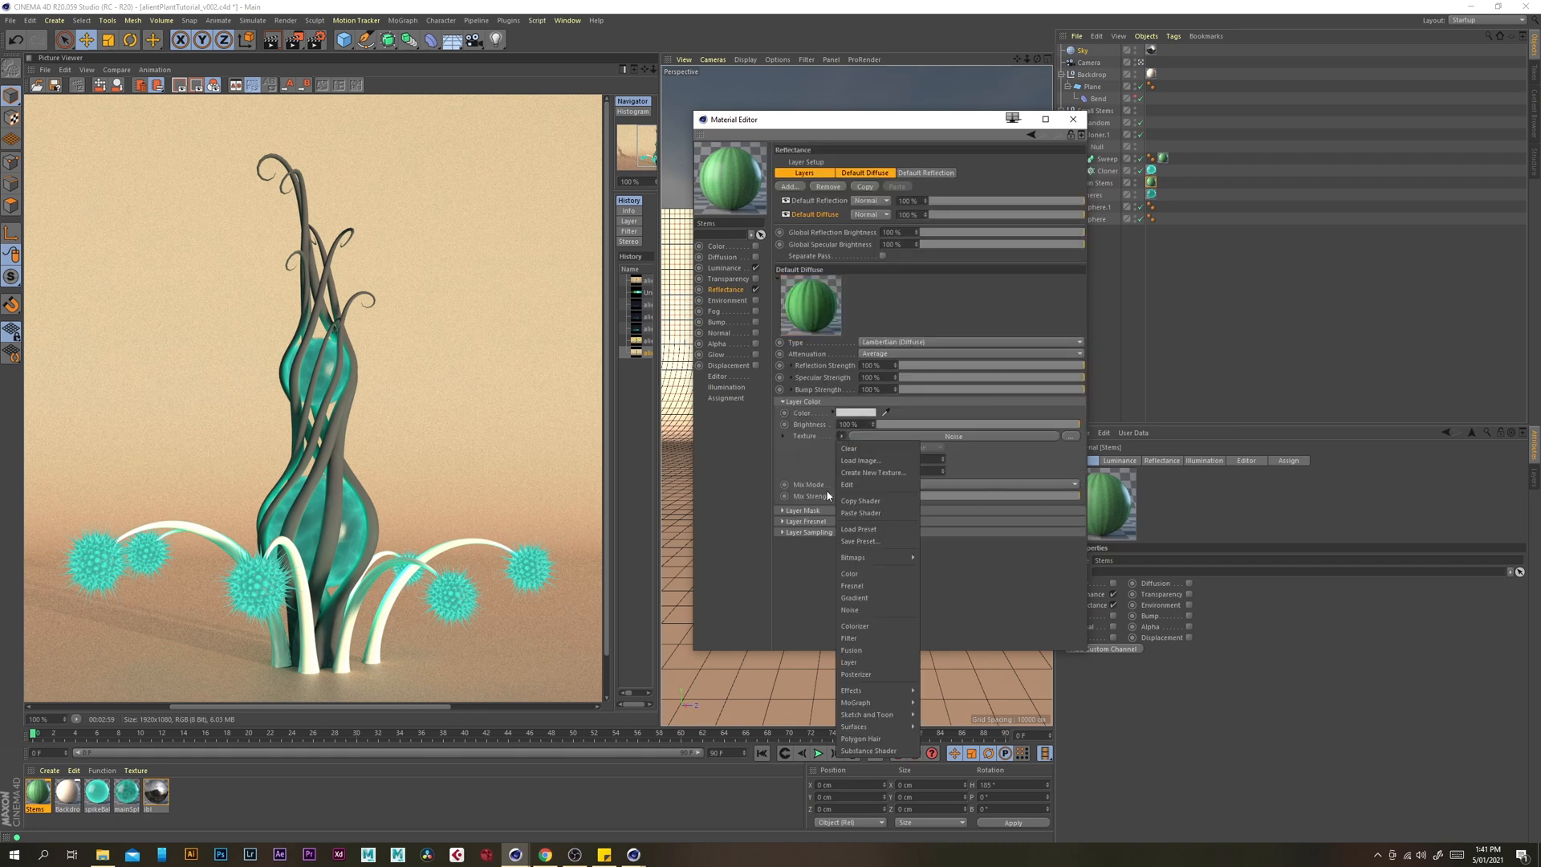
pyautogui.click(878, 500)
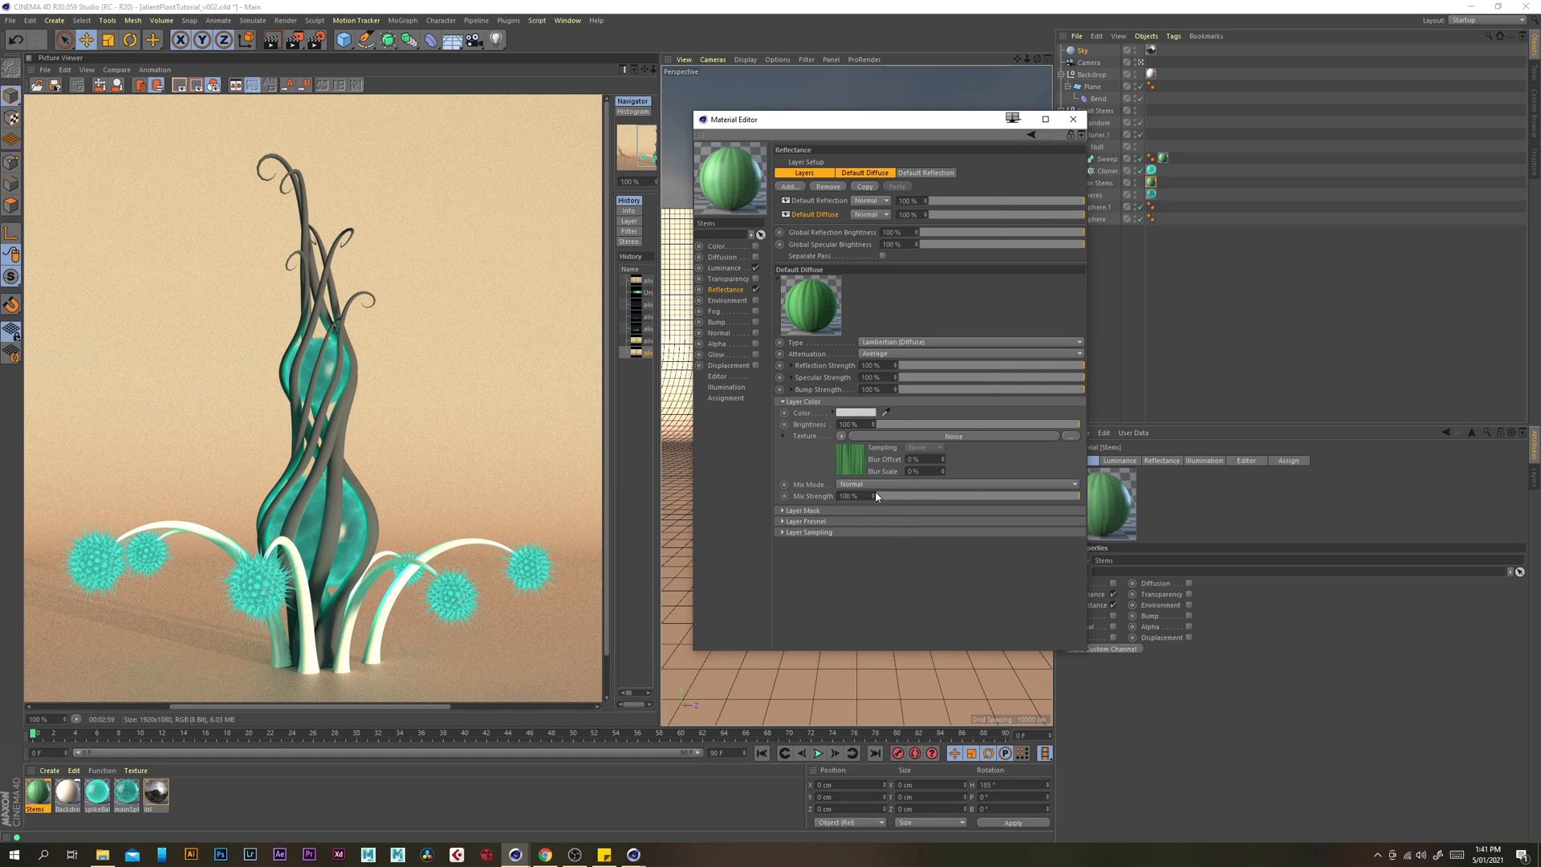
# Set the layer colour of the Stems material's Default Reflection layer to white
pyautogui.click(819, 201)
pyautogui.click(847, 426)
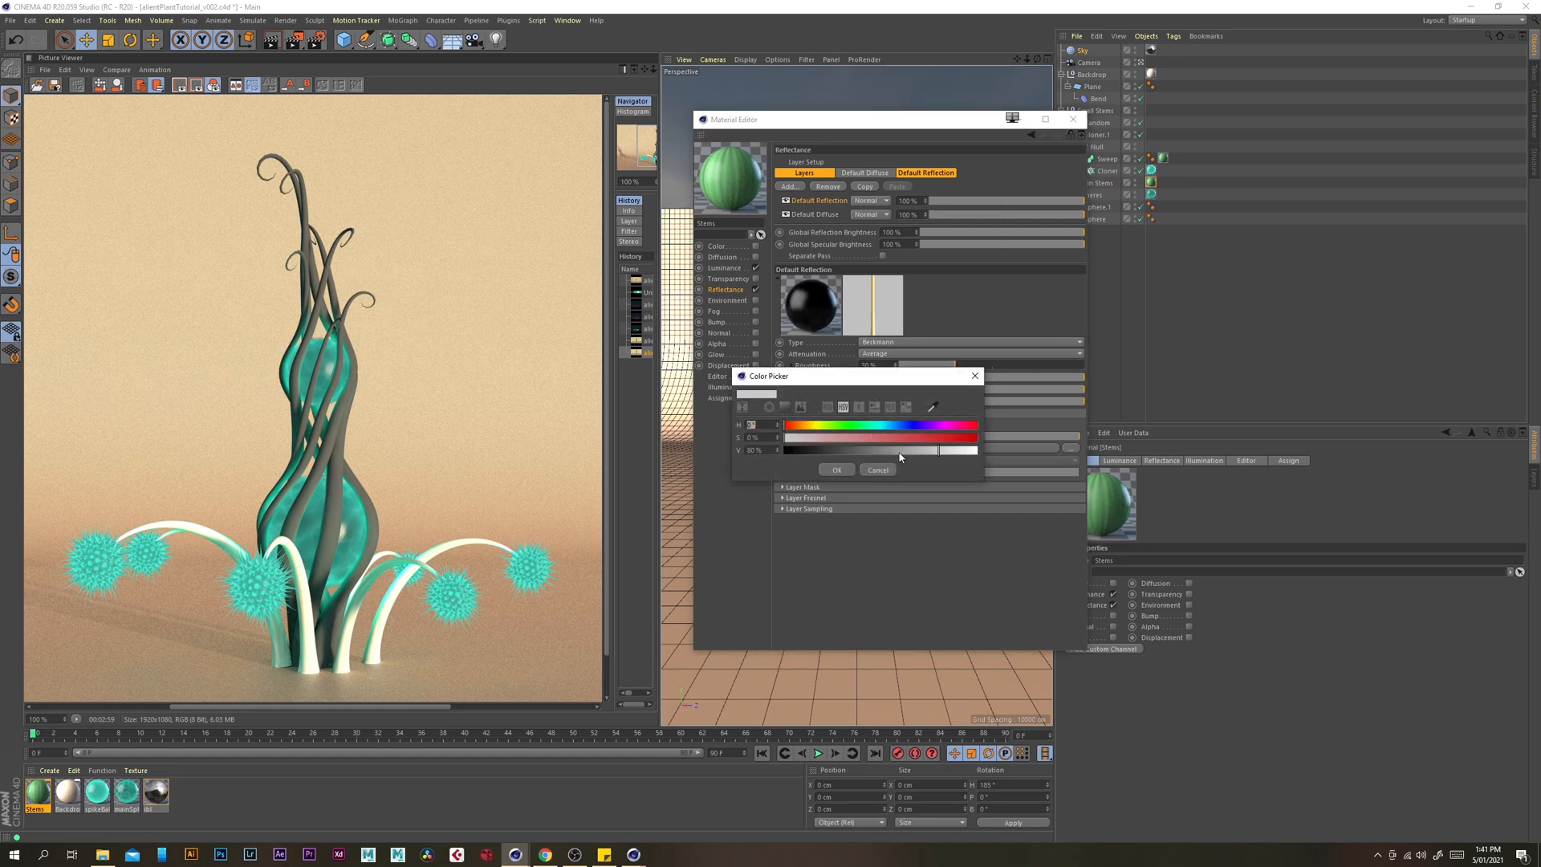
pyautogui.click(836, 470)
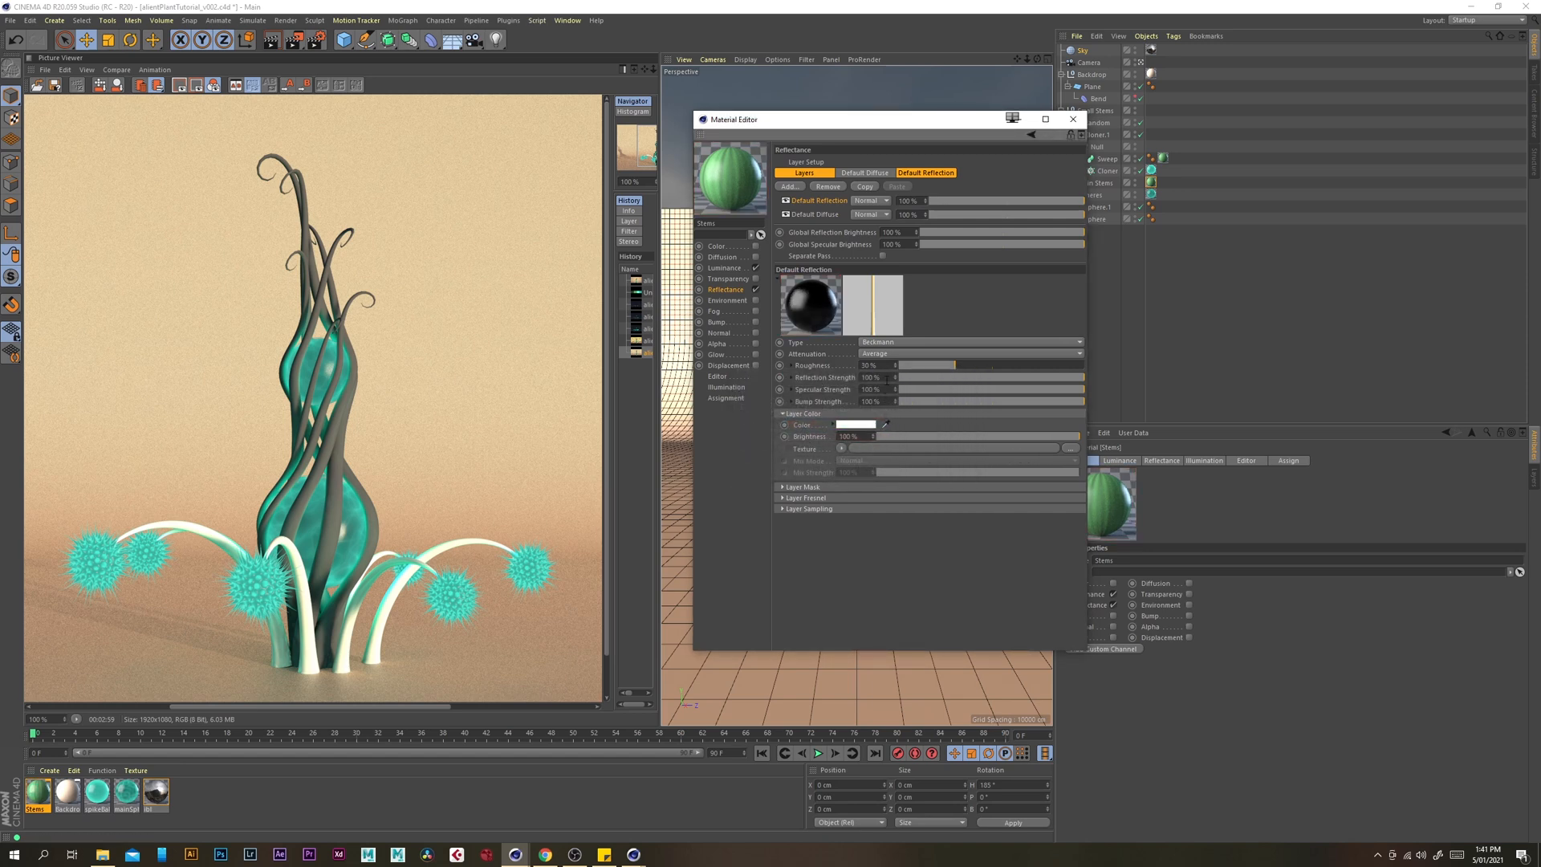
# Set the Default Reflection layer's roughness to 50% and its specular strength to 20%
pyautogui.moveTo(885, 367); pyautogui.dragTo(785, 360)
pyautogui.write('50')
pyautogui.press('Return')
pyautogui.moveTo(879, 389); pyautogui.dragTo(846, 391)
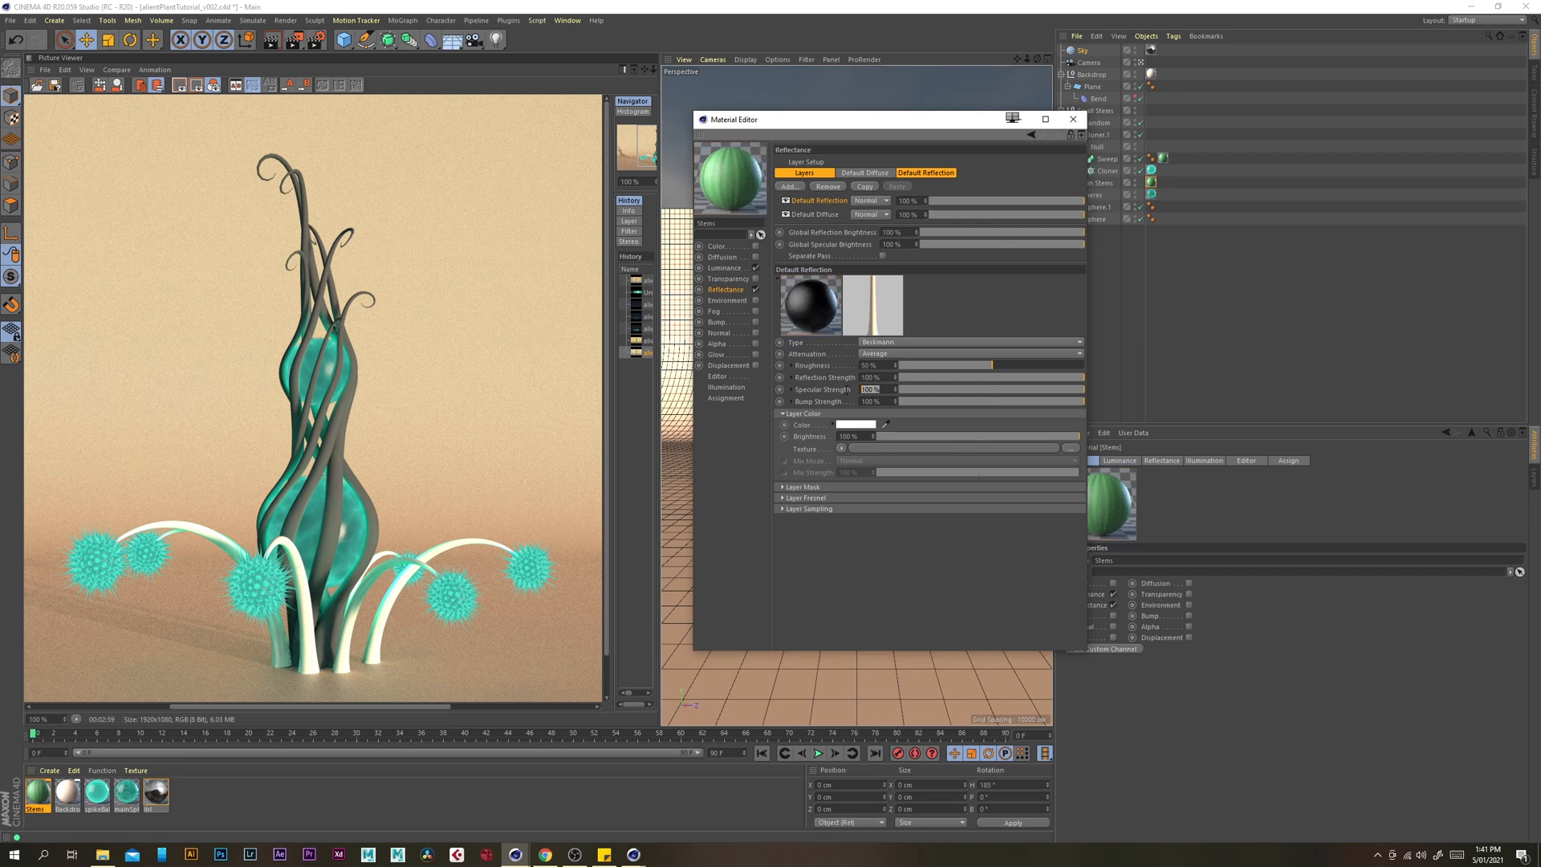
pyautogui.write('20')
pyautogui.press('Return')
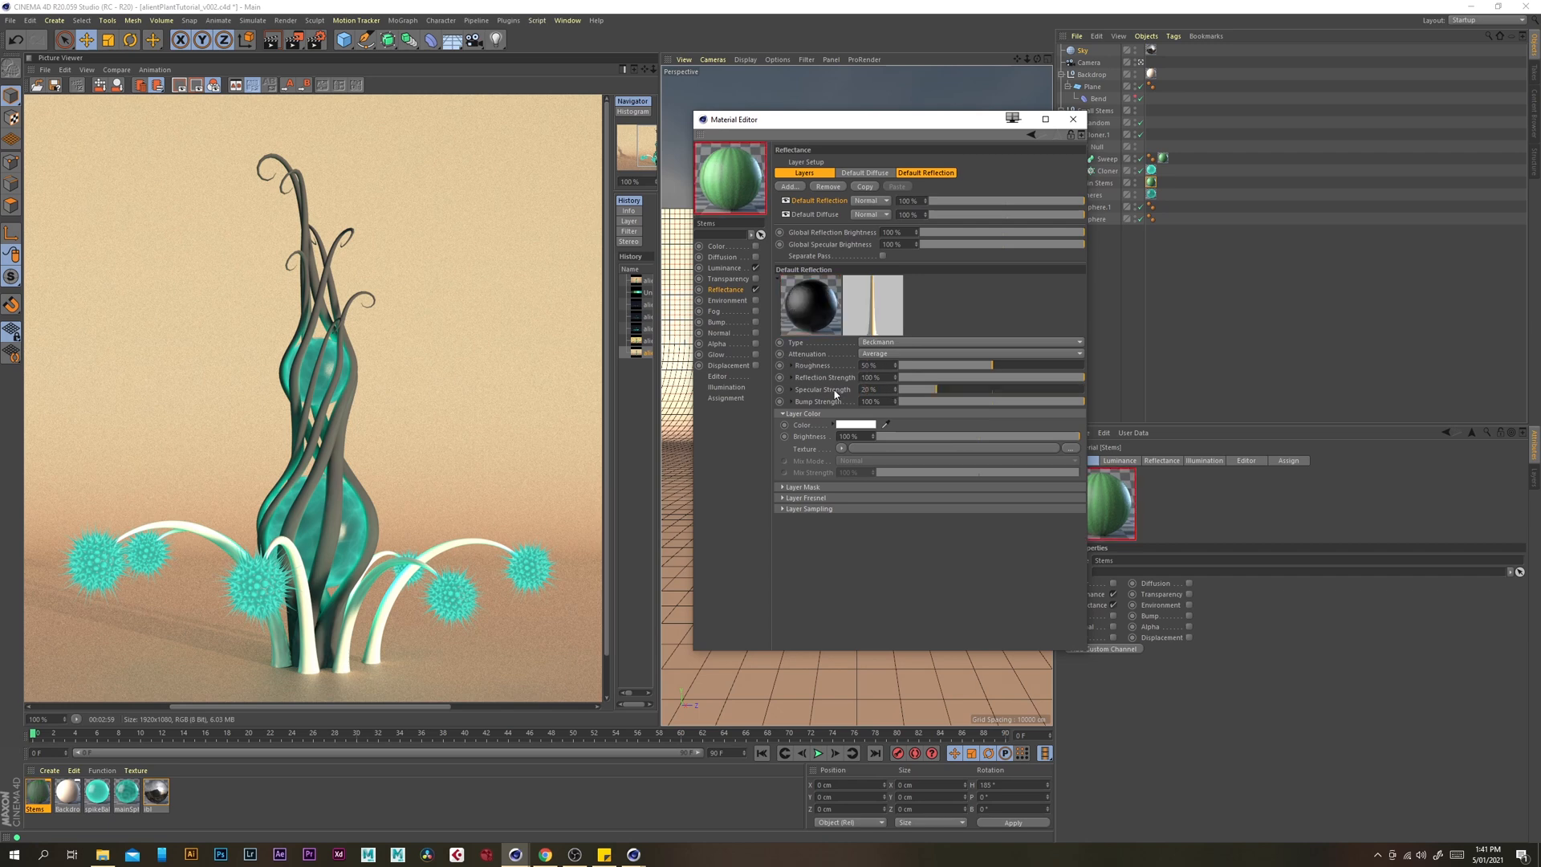
# Paste the copied noise shader as the reflection's roughness texture and set its Color 2 to white
pyautogui.click(791, 366)
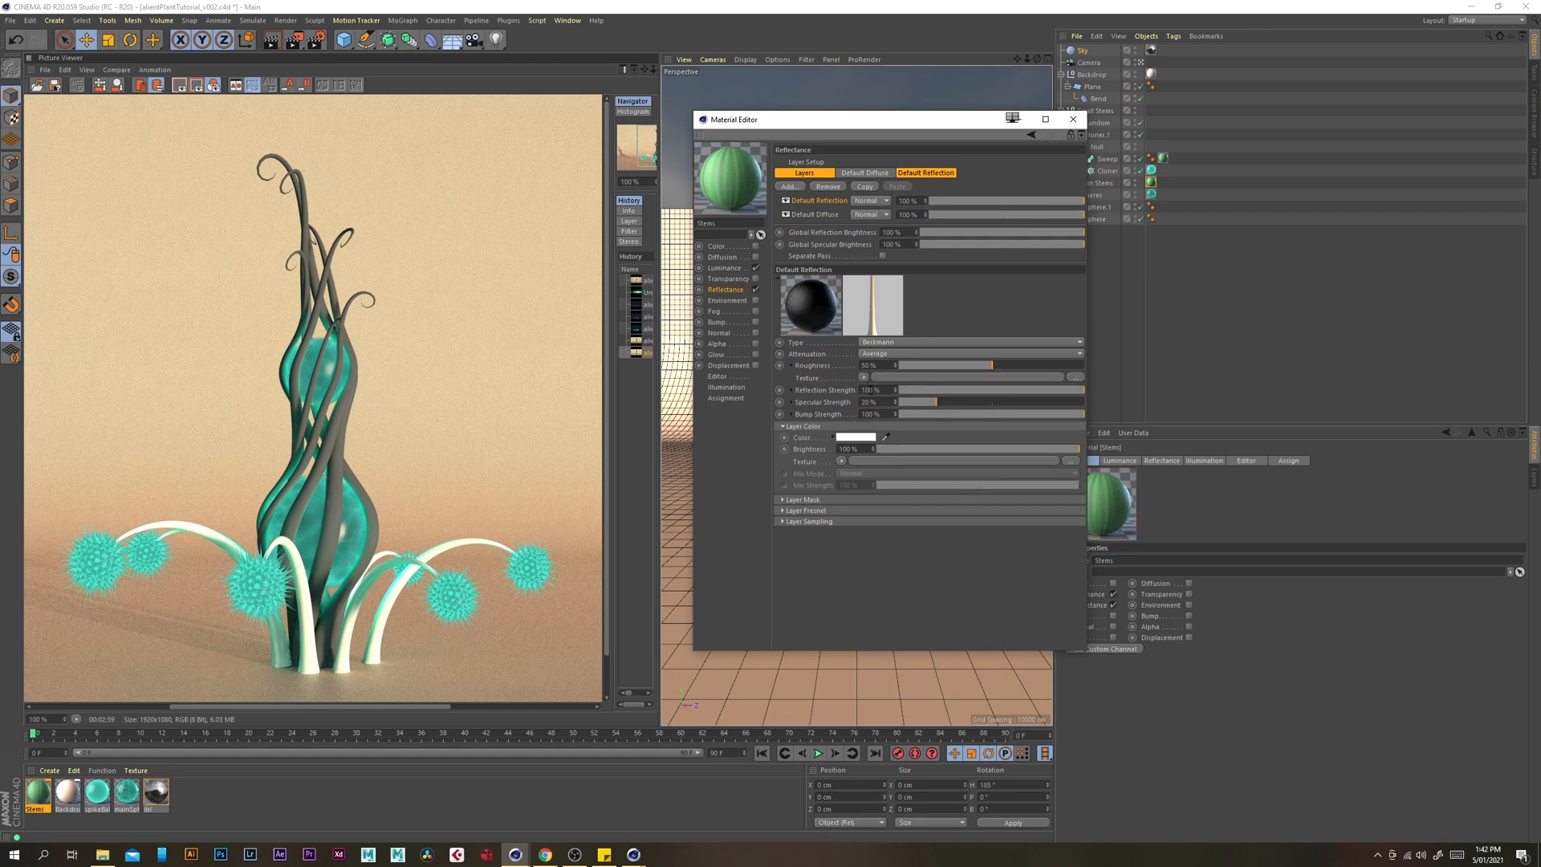
pyautogui.click(864, 377)
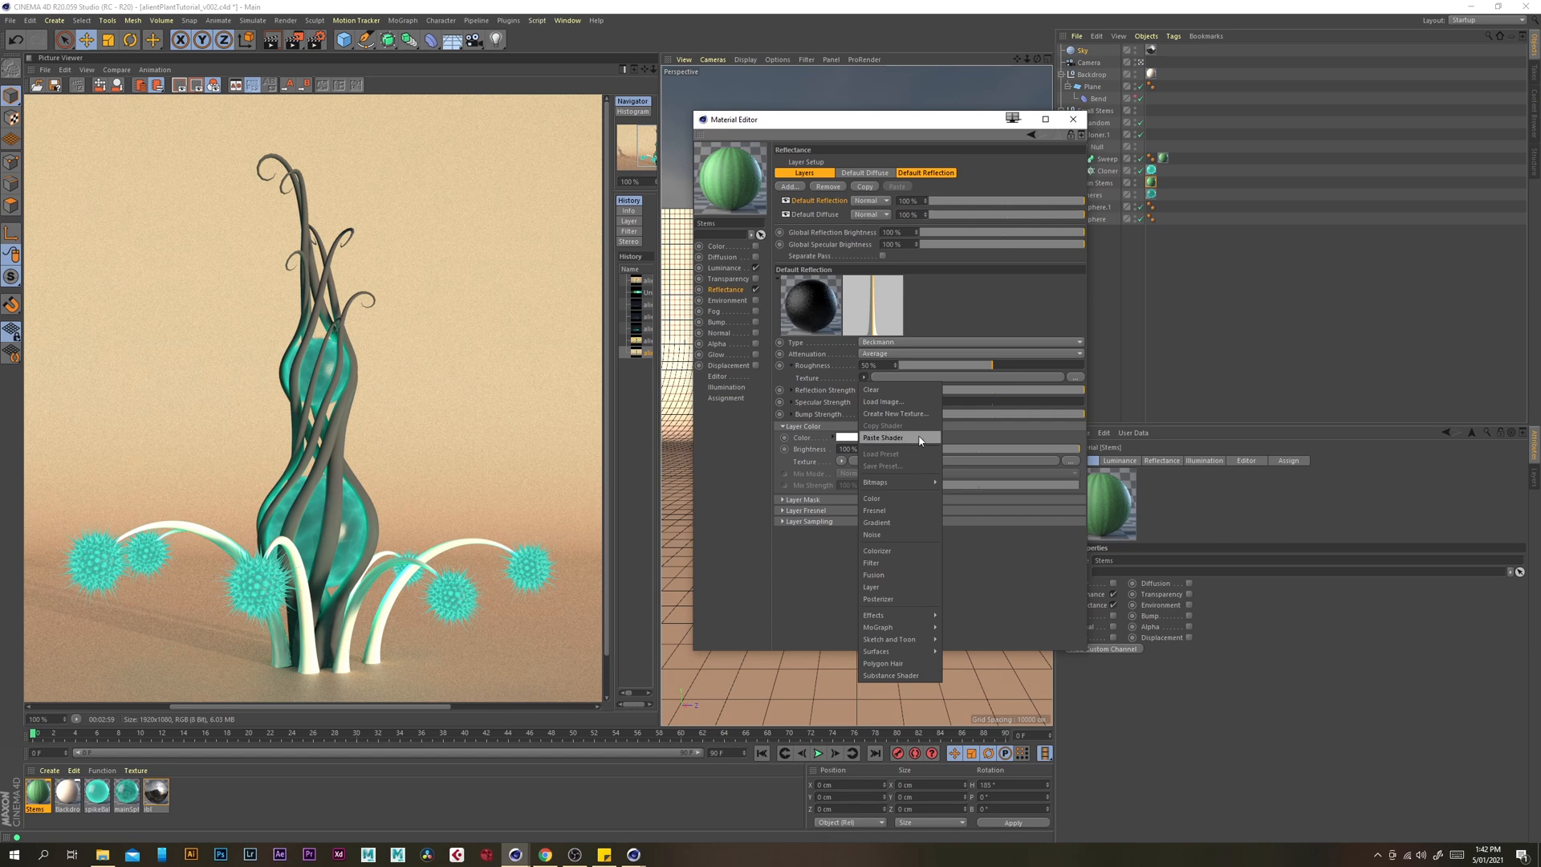
pyautogui.click(920, 441)
pyautogui.click(867, 413)
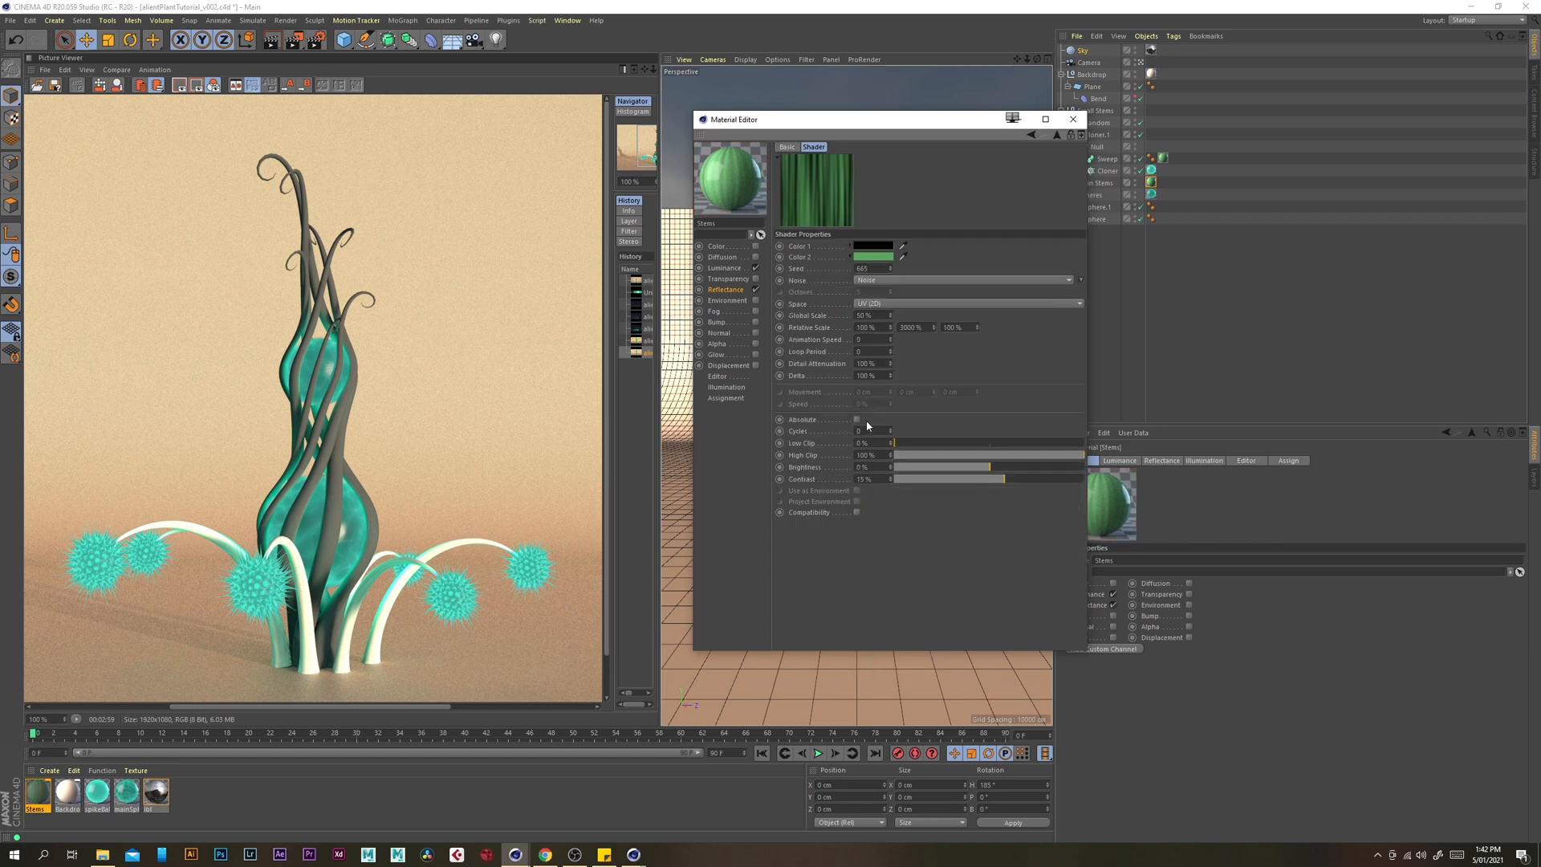
pyautogui.click(875, 258)
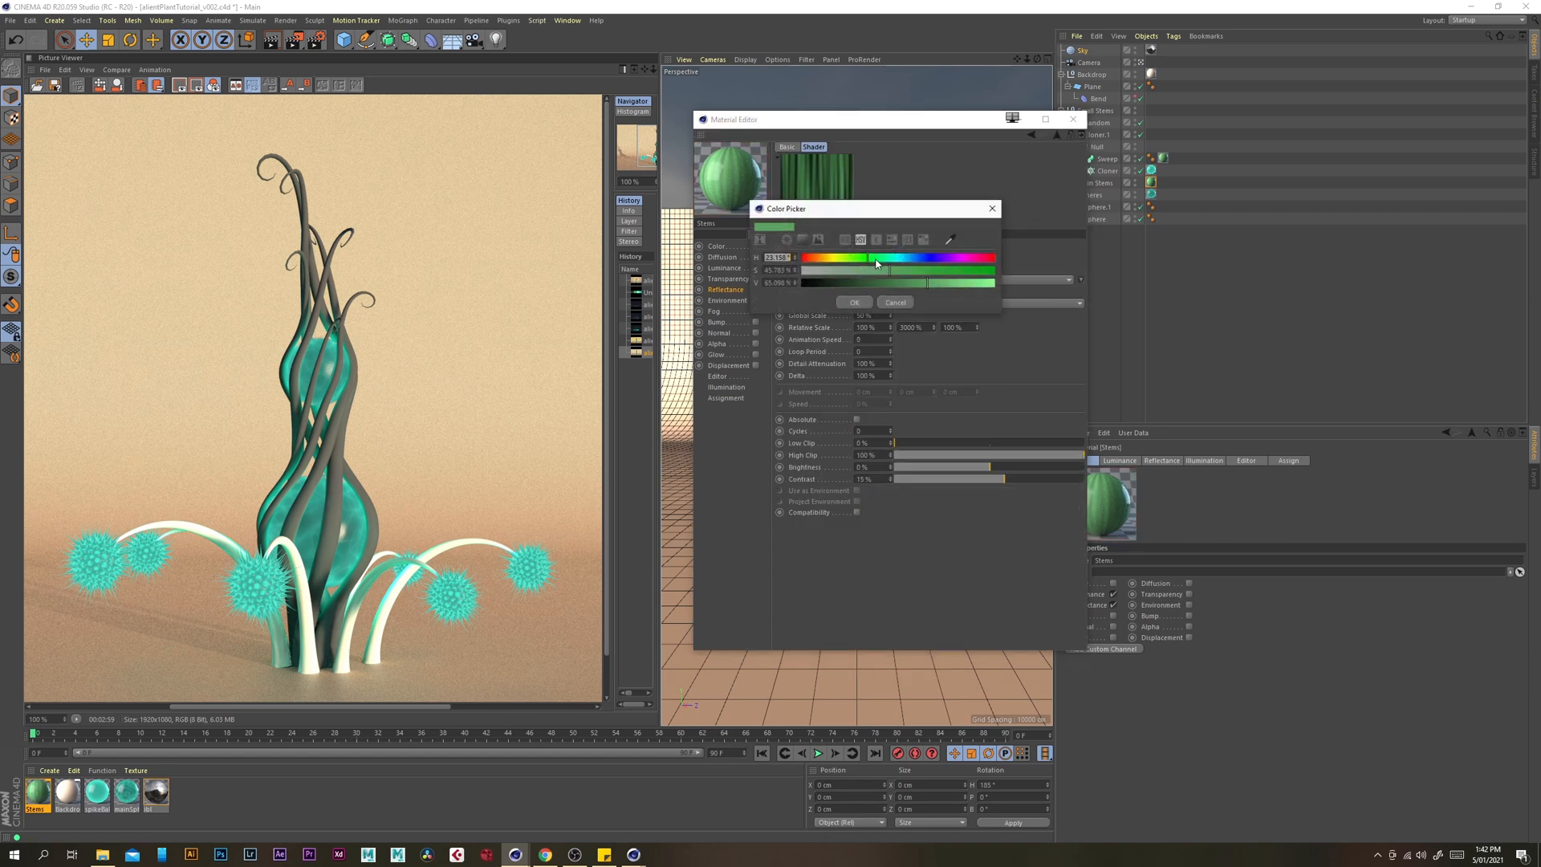
pyautogui.moveTo(813, 276); pyautogui.dragTo(803, 272)
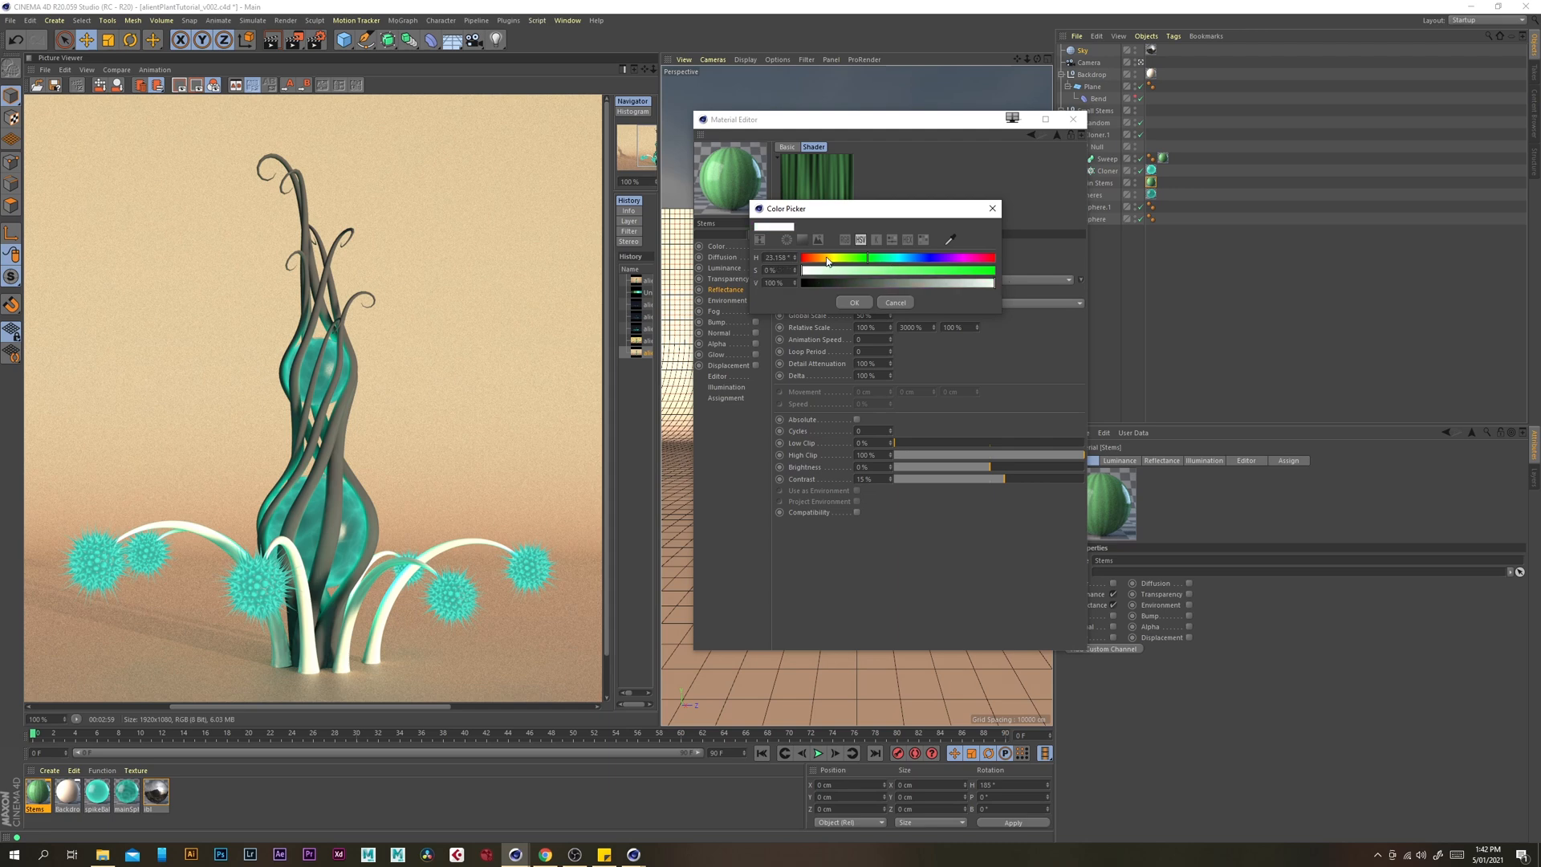
pyautogui.click(854, 302)
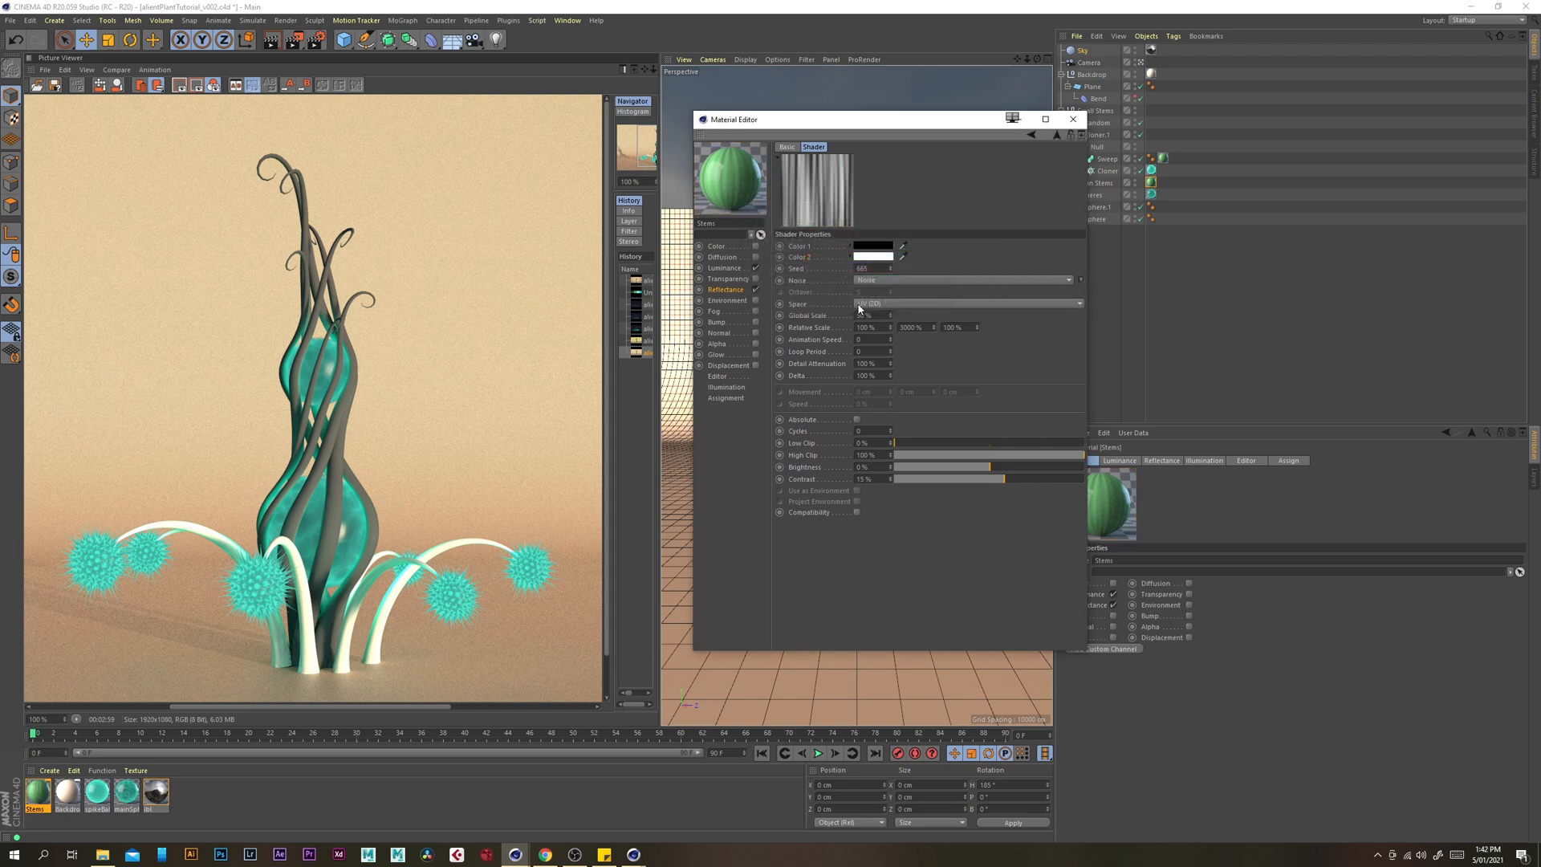
# Copy the black-and-white noise shader from the Default Reflection layer's roughness texture
pyautogui.click(736, 290)
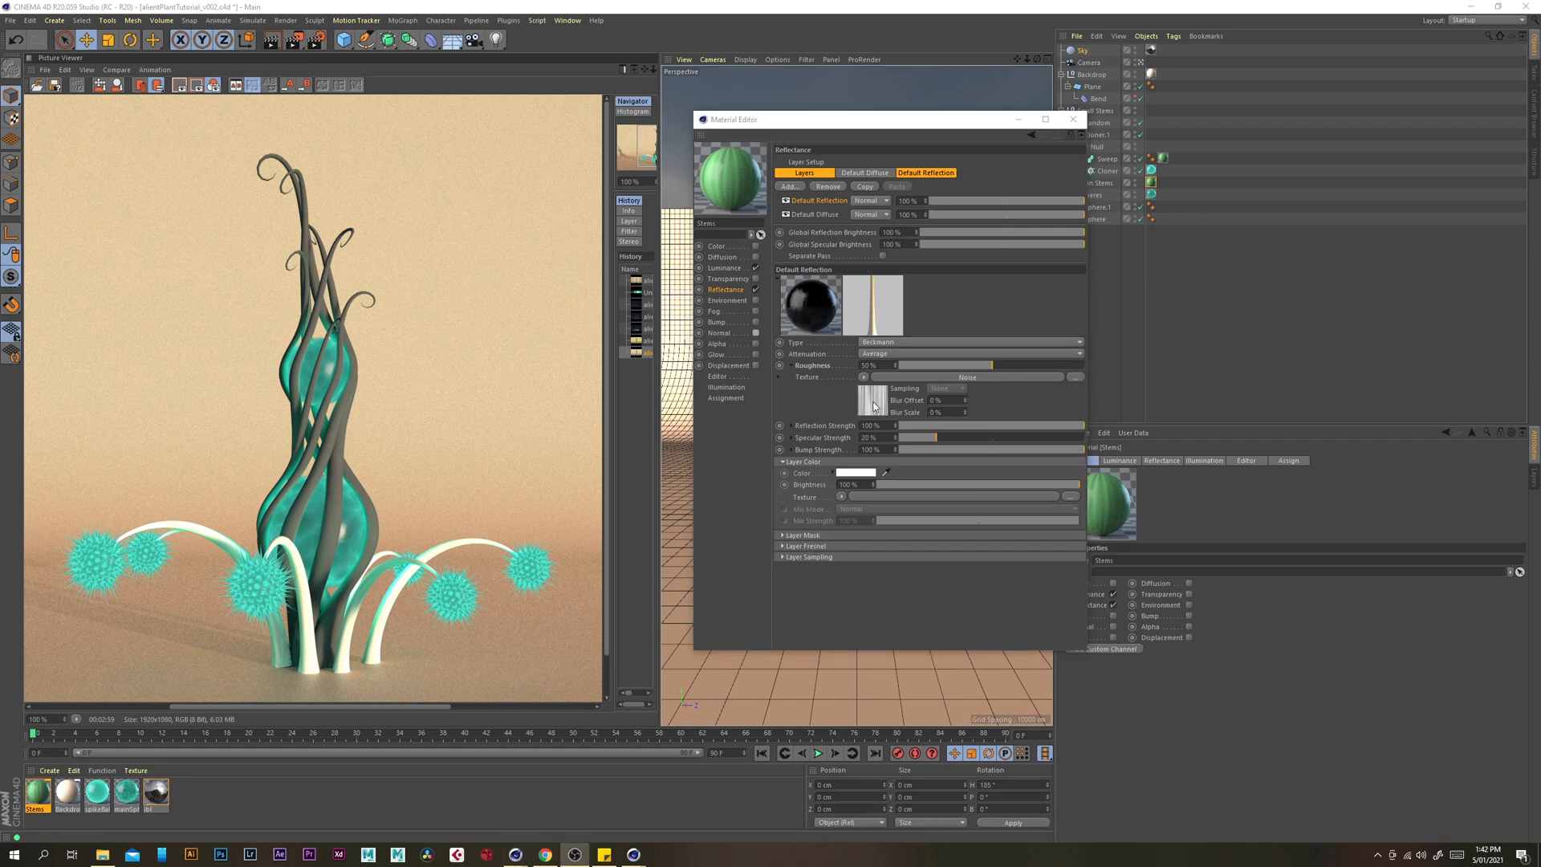
pyautogui.click(864, 377)
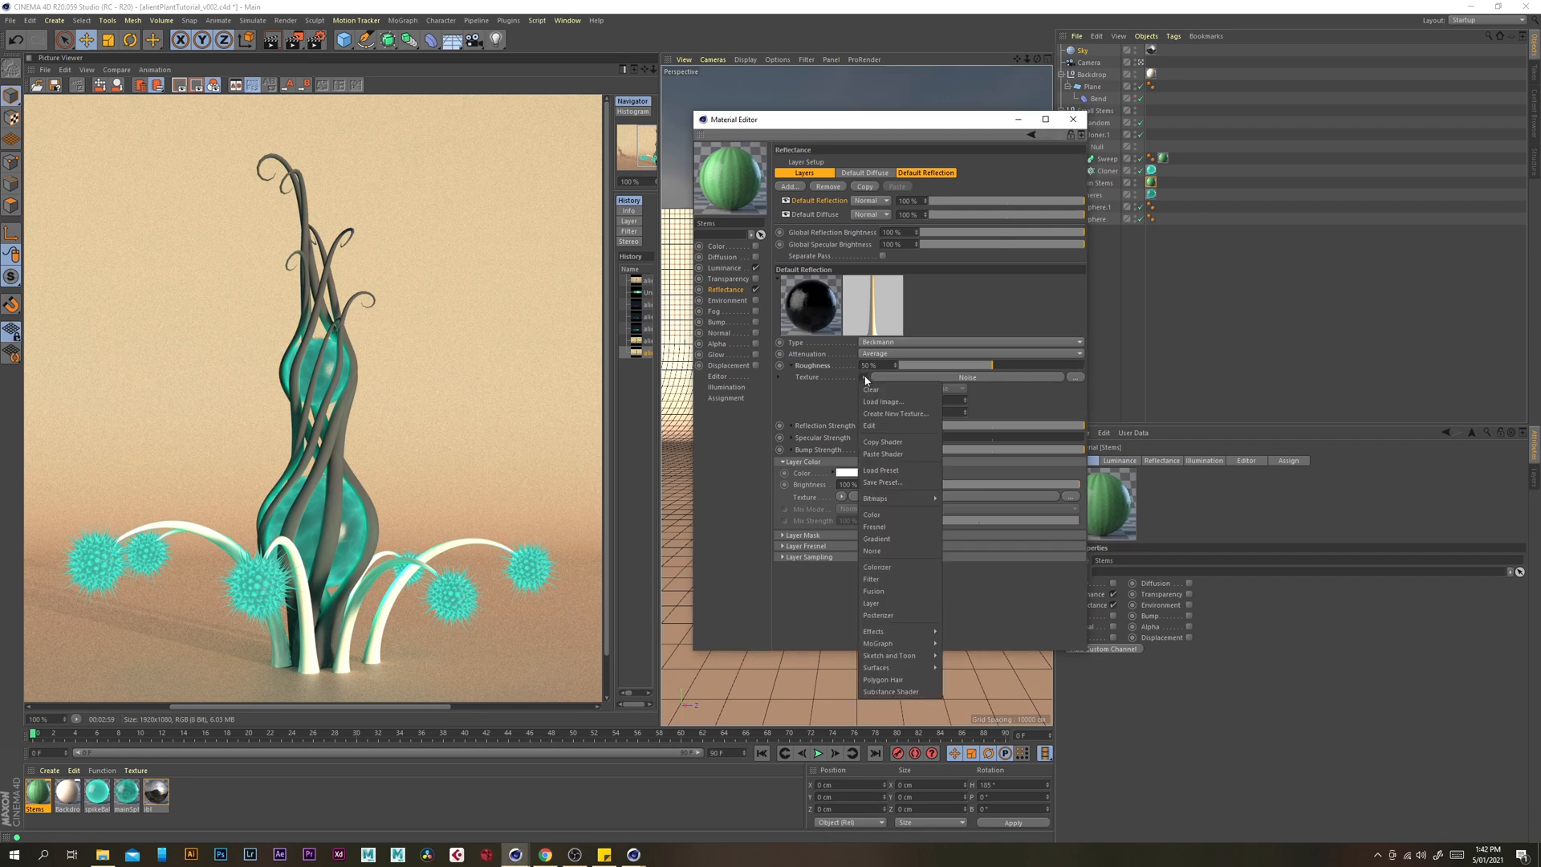
pyautogui.click(913, 454)
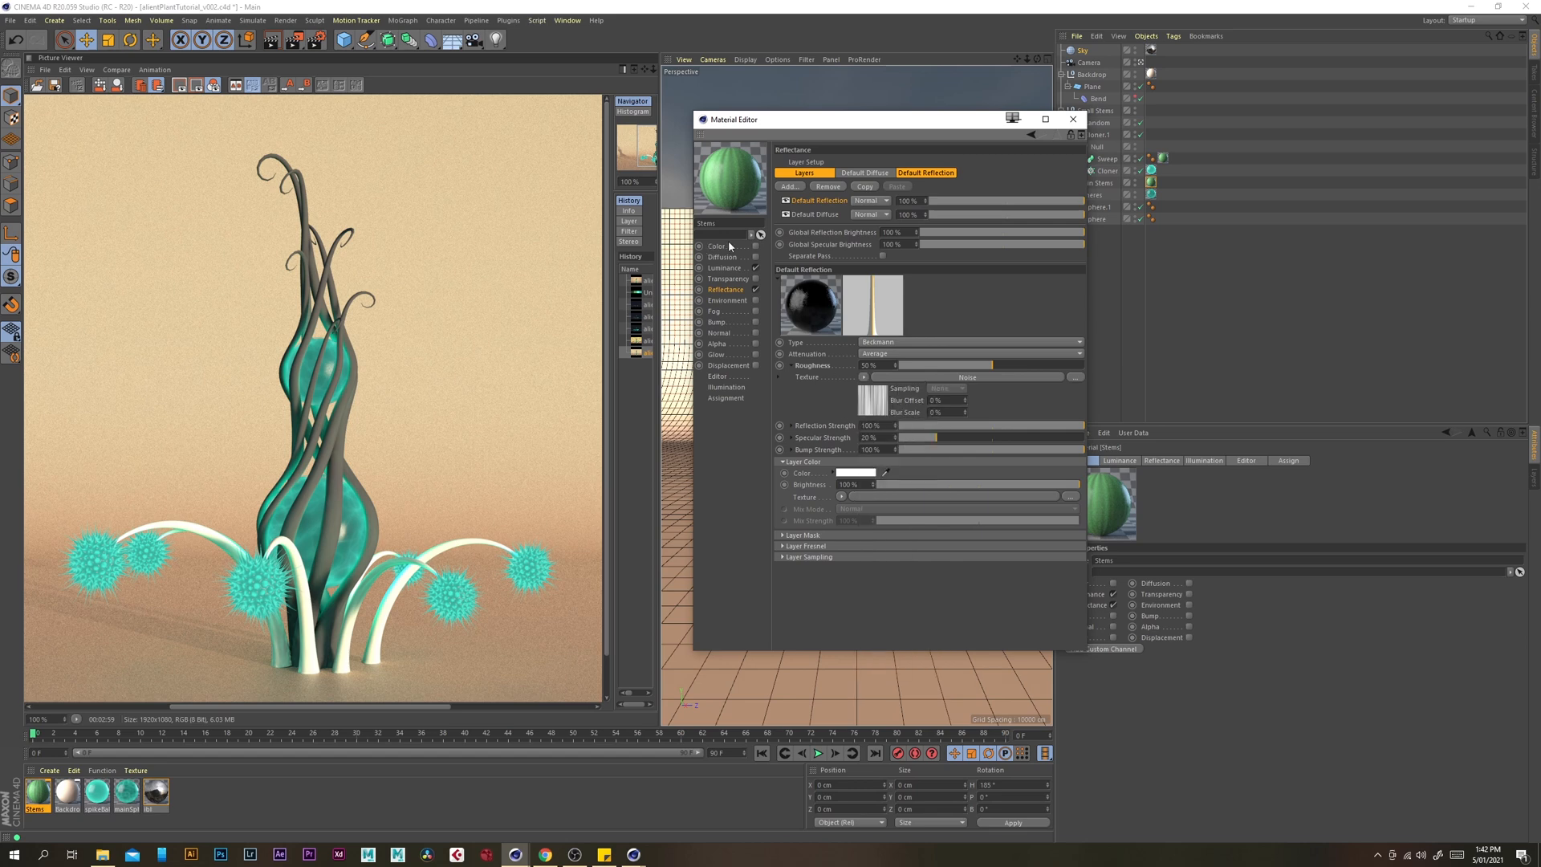
# Enable the Stems material's Normal channel and load a Normalizer effect as its texture
pyautogui.click(719, 332)
pyautogui.click(755, 332)
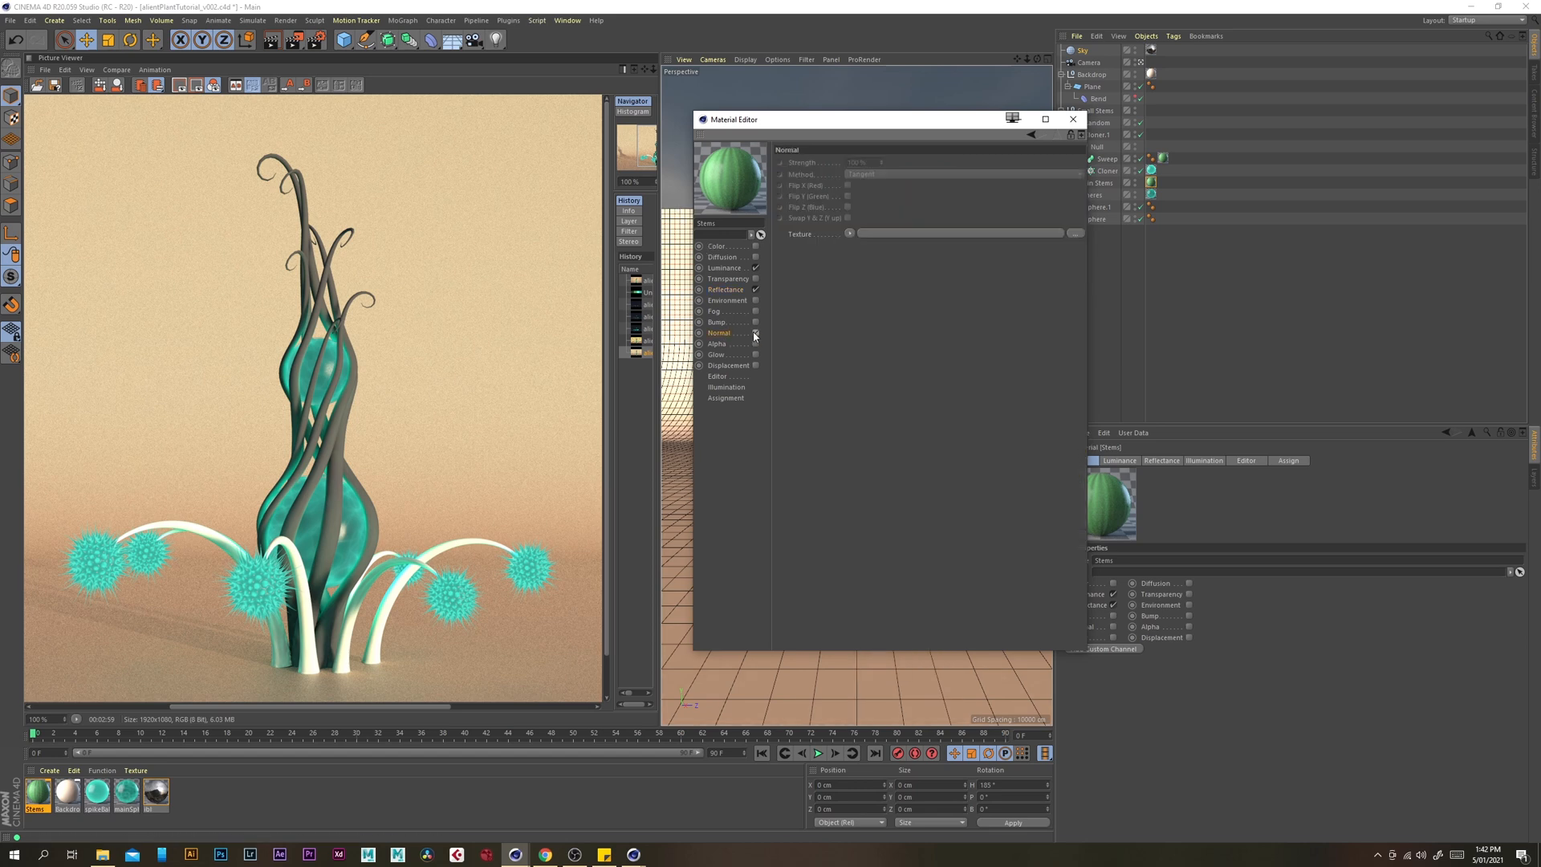
pyautogui.click(850, 234)
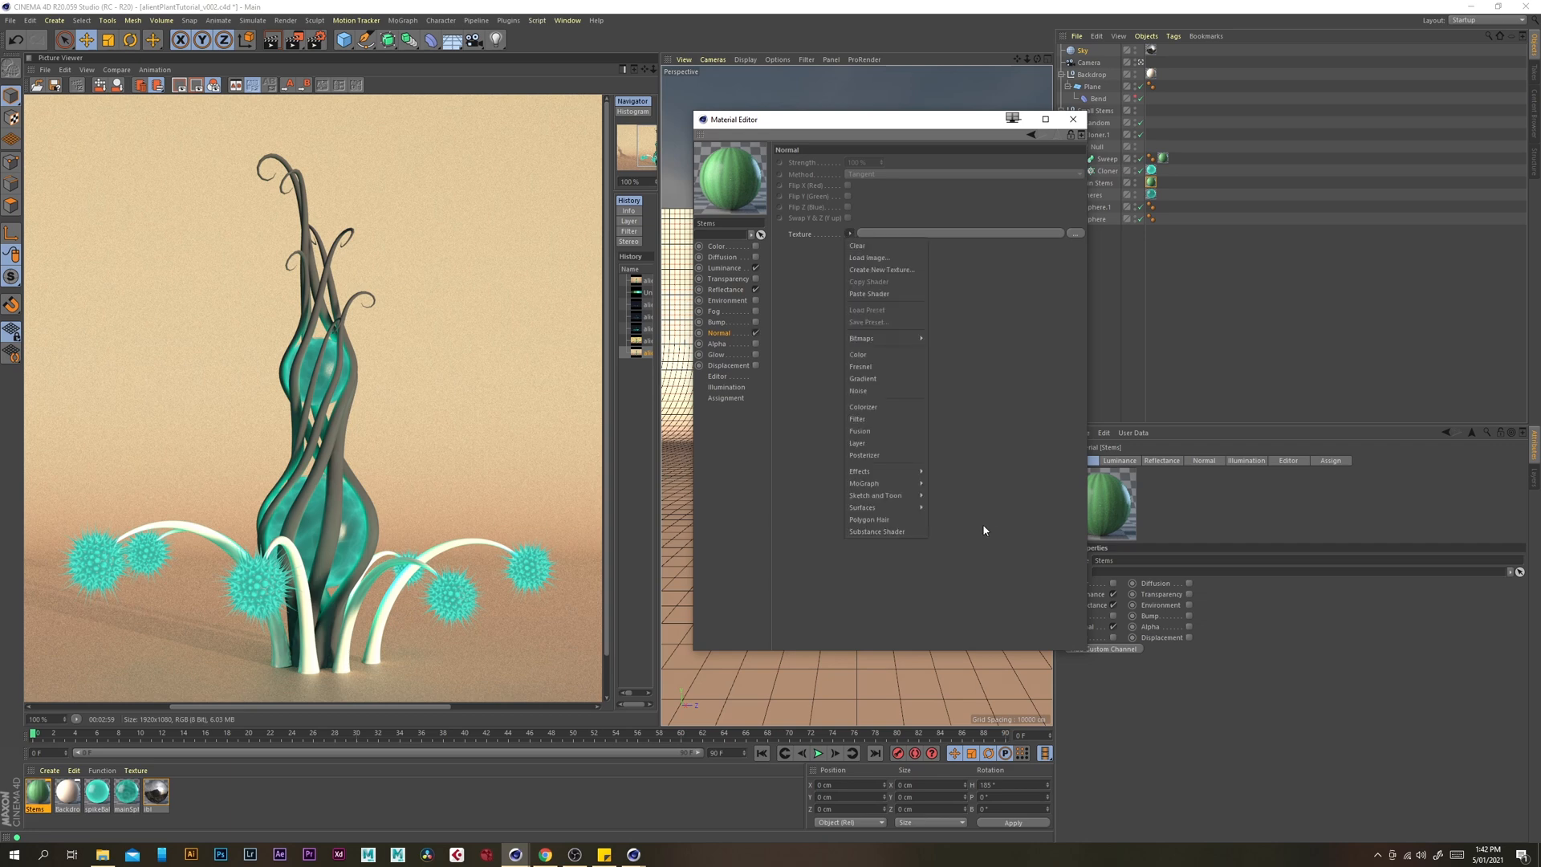
pyautogui.moveTo(905, 473)
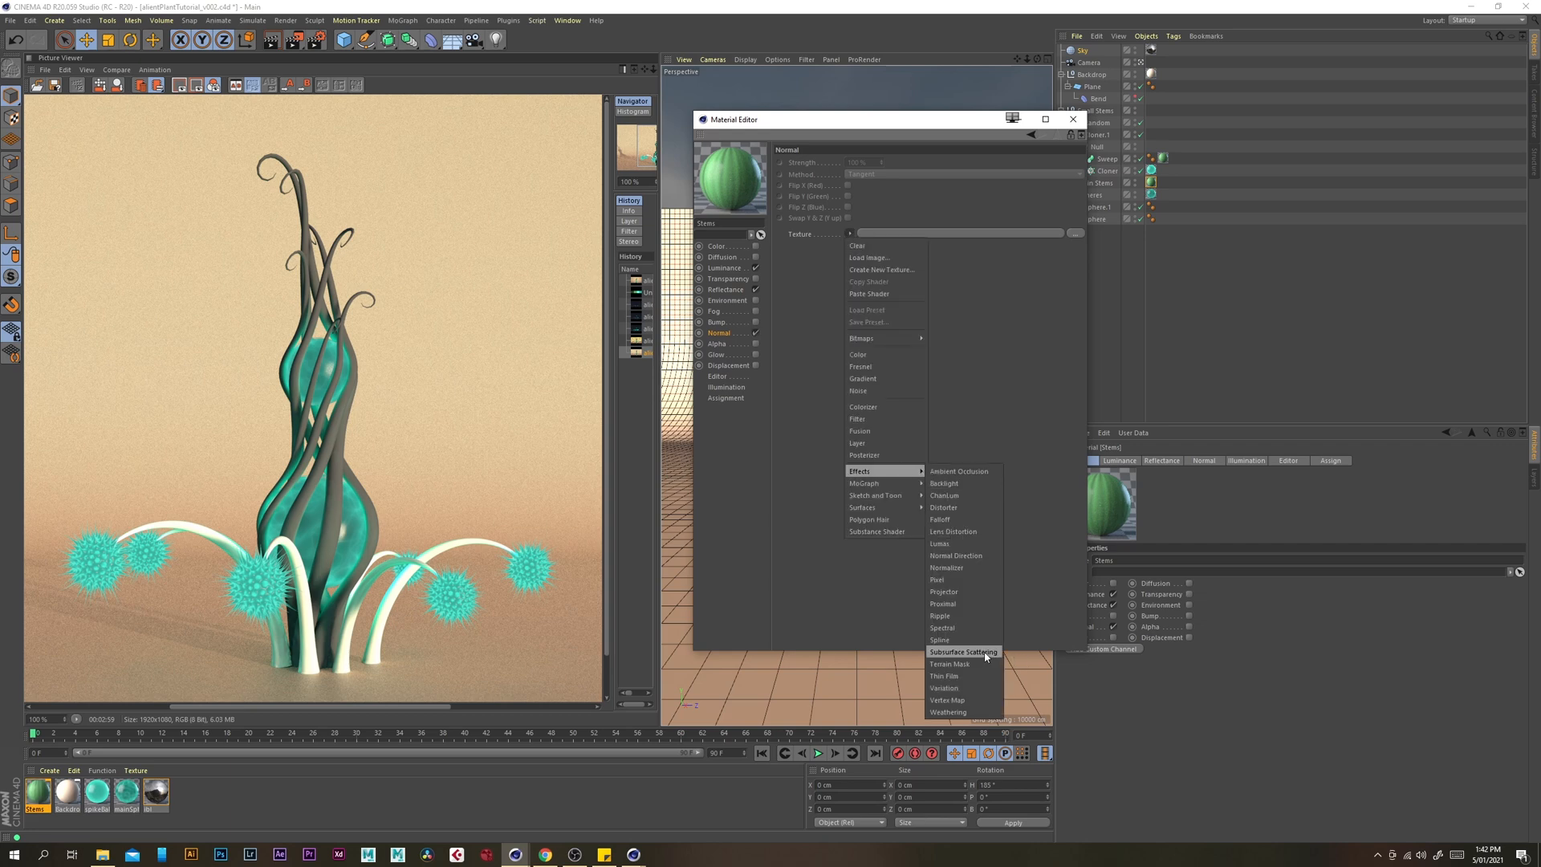
pyautogui.click(951, 568)
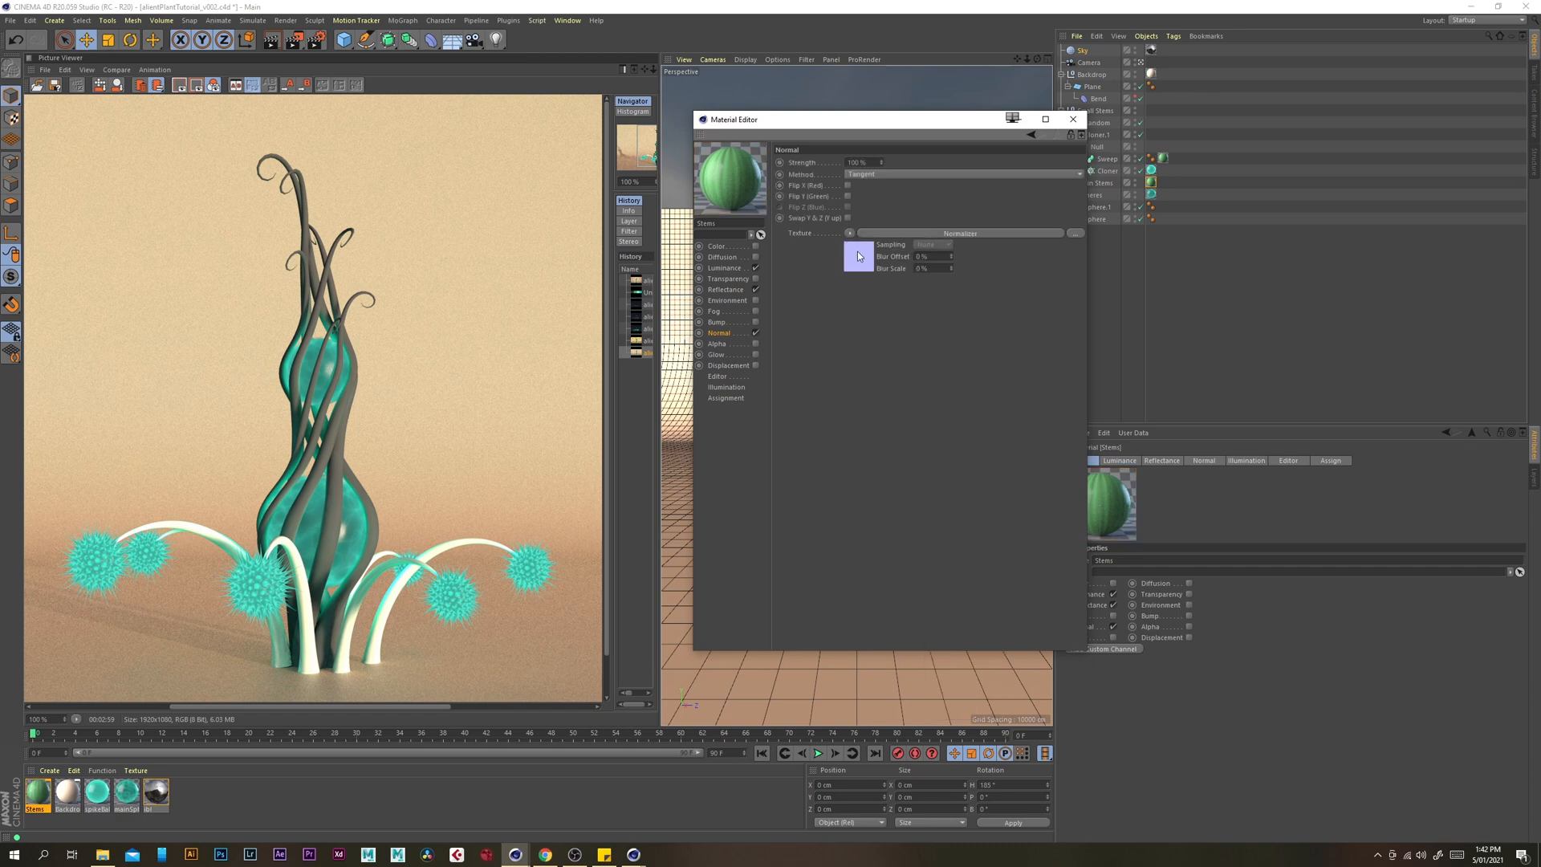
# Paste the copied noise as the Normalizer's texture and raise the Normalizer's strength to 500%
pyautogui.click(861, 261)
pyautogui.click(829, 247)
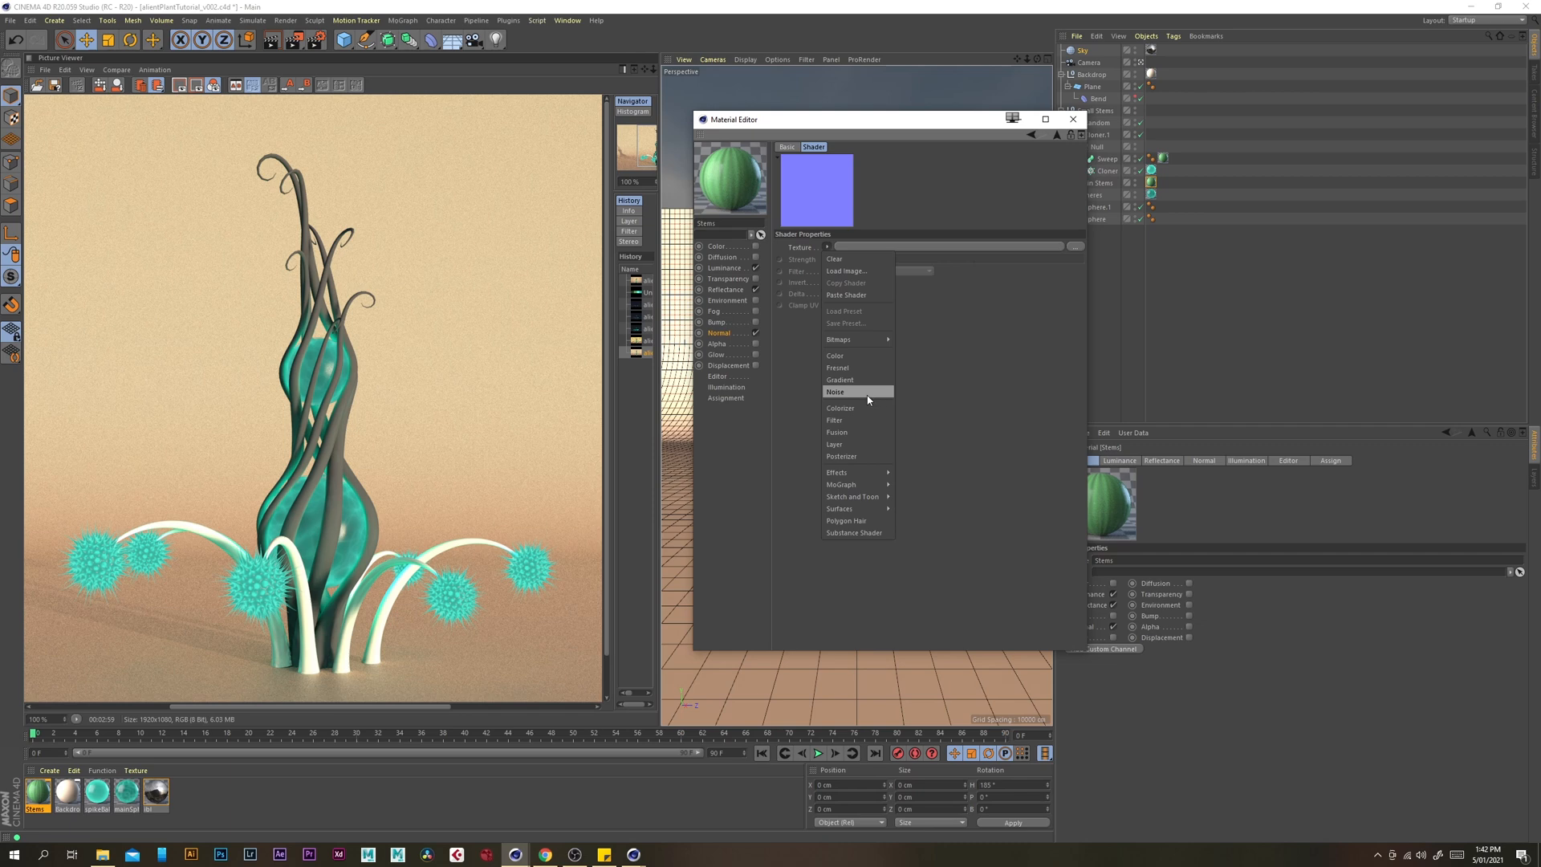
pyautogui.click(857, 295)
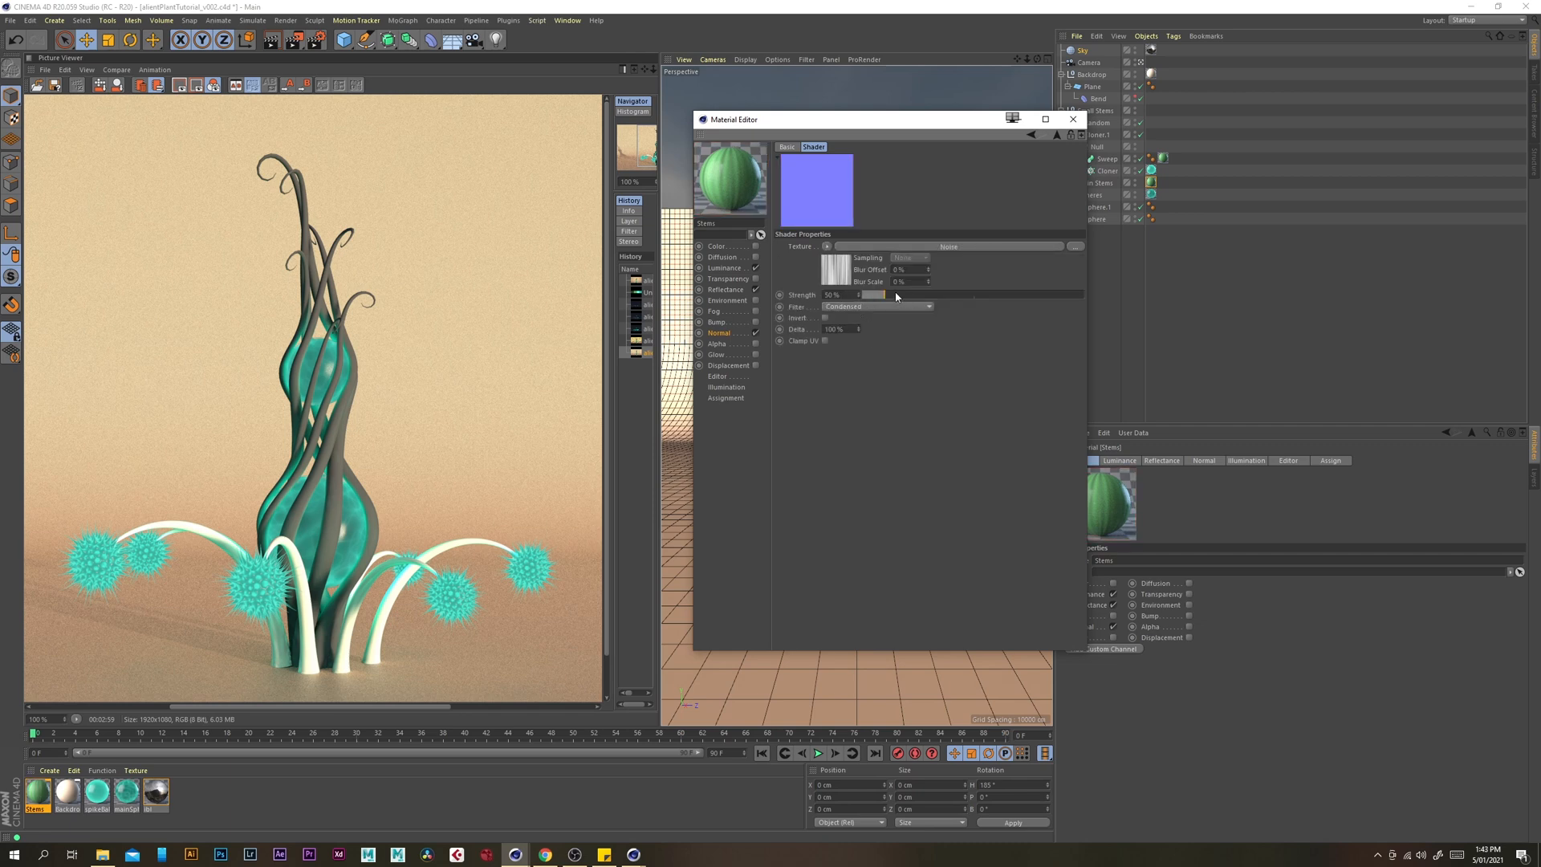
pyautogui.moveTo(885, 295); pyautogui.dragTo(1110, 289)
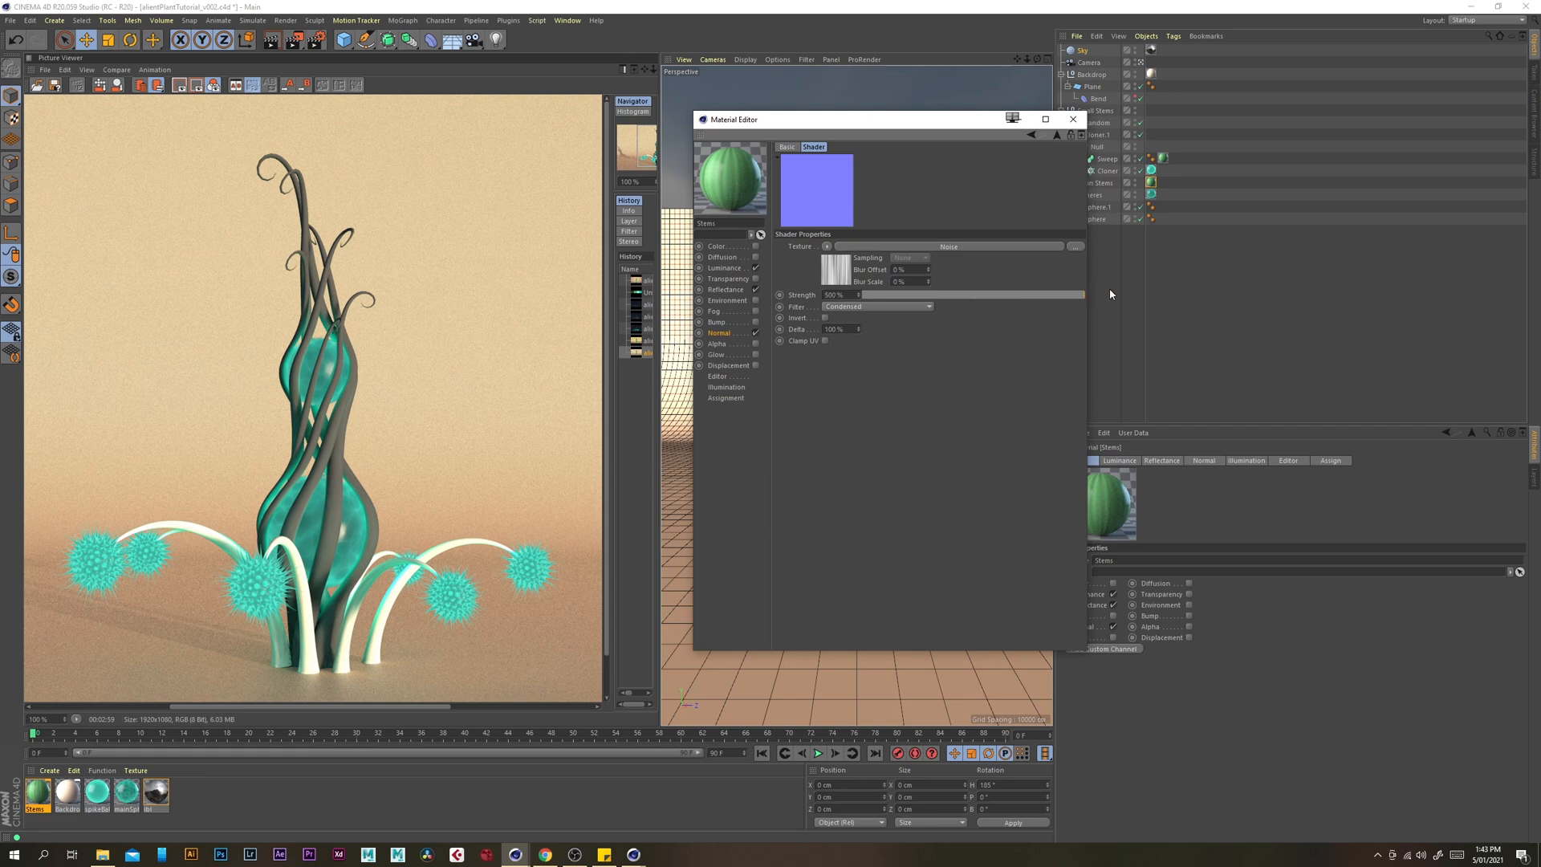
# Set the Normal channel's strength to 200%
pyautogui.click(720, 333)
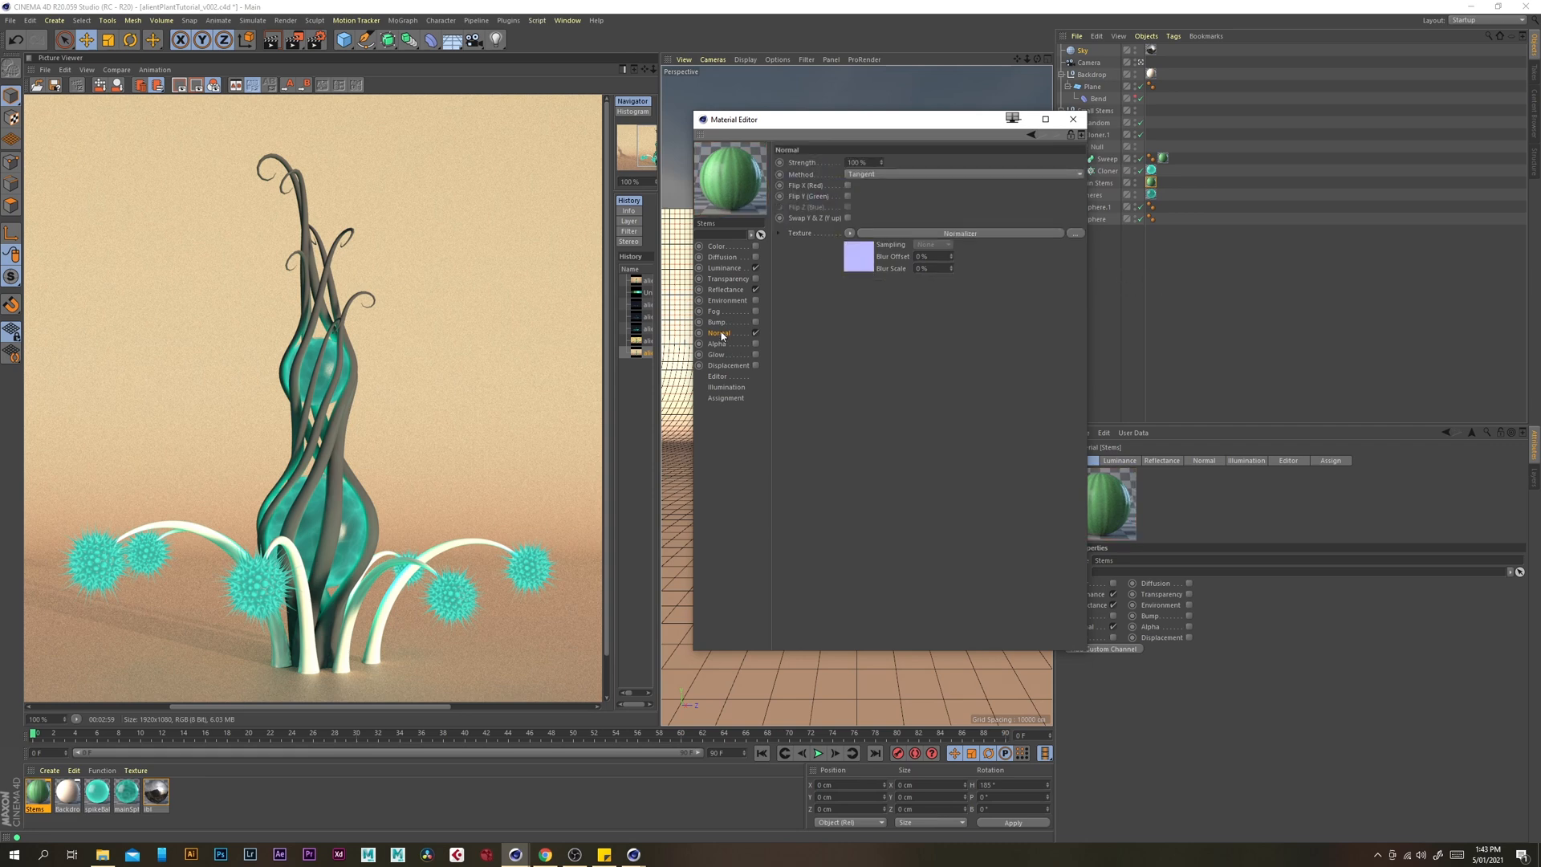
pyautogui.click(859, 162)
pyautogui.write('200')
pyautogui.press('Return')
# Set the Default Reflection layer's Fresnel preset to Oil (Vegetable) and close the material editor
pyautogui.click(732, 292)
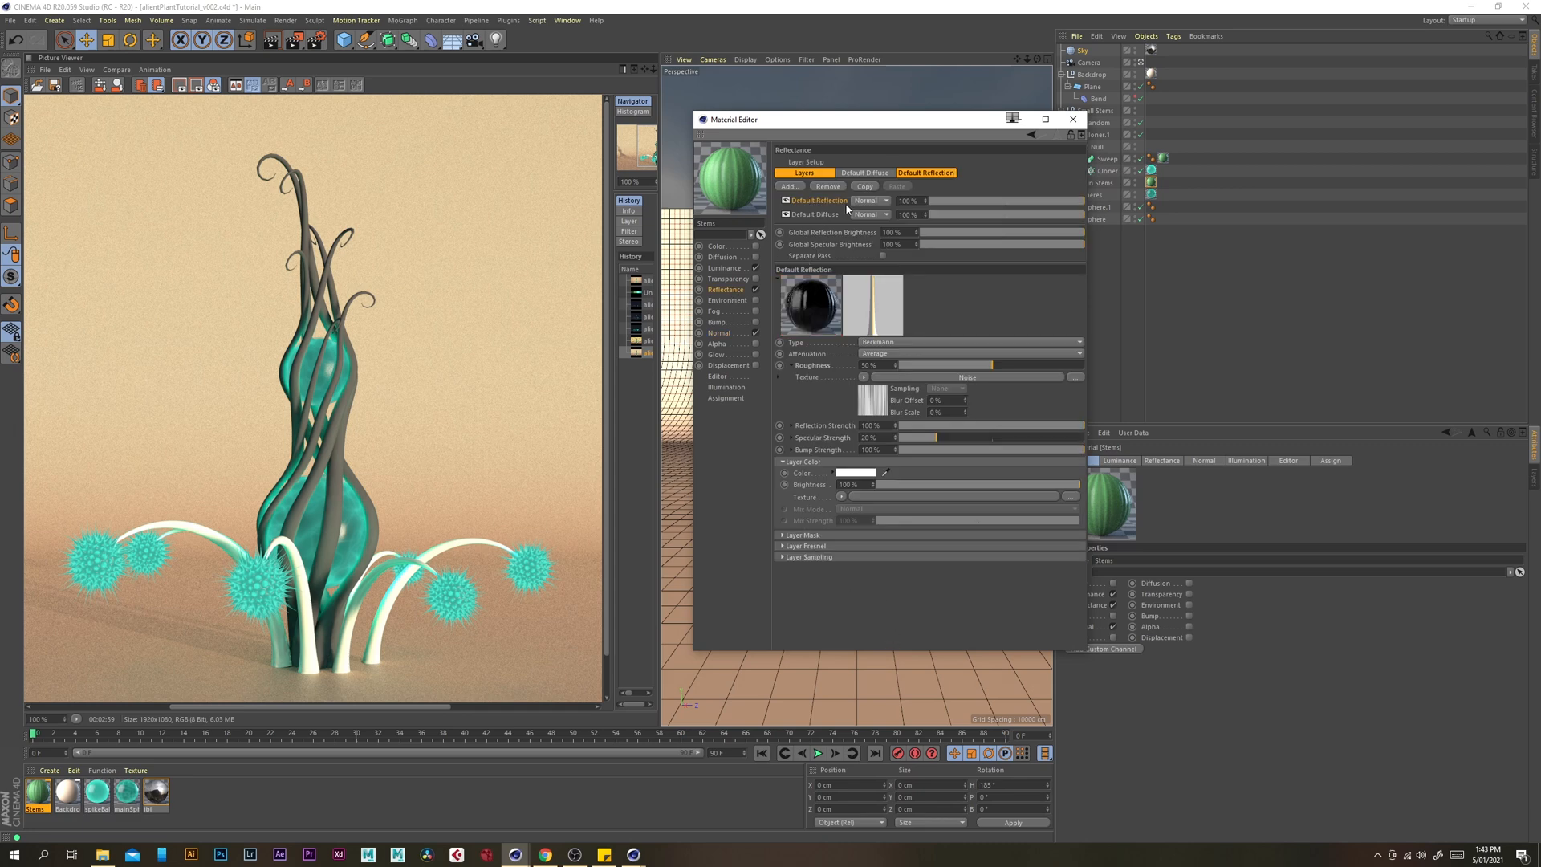
pyautogui.click(806, 547)
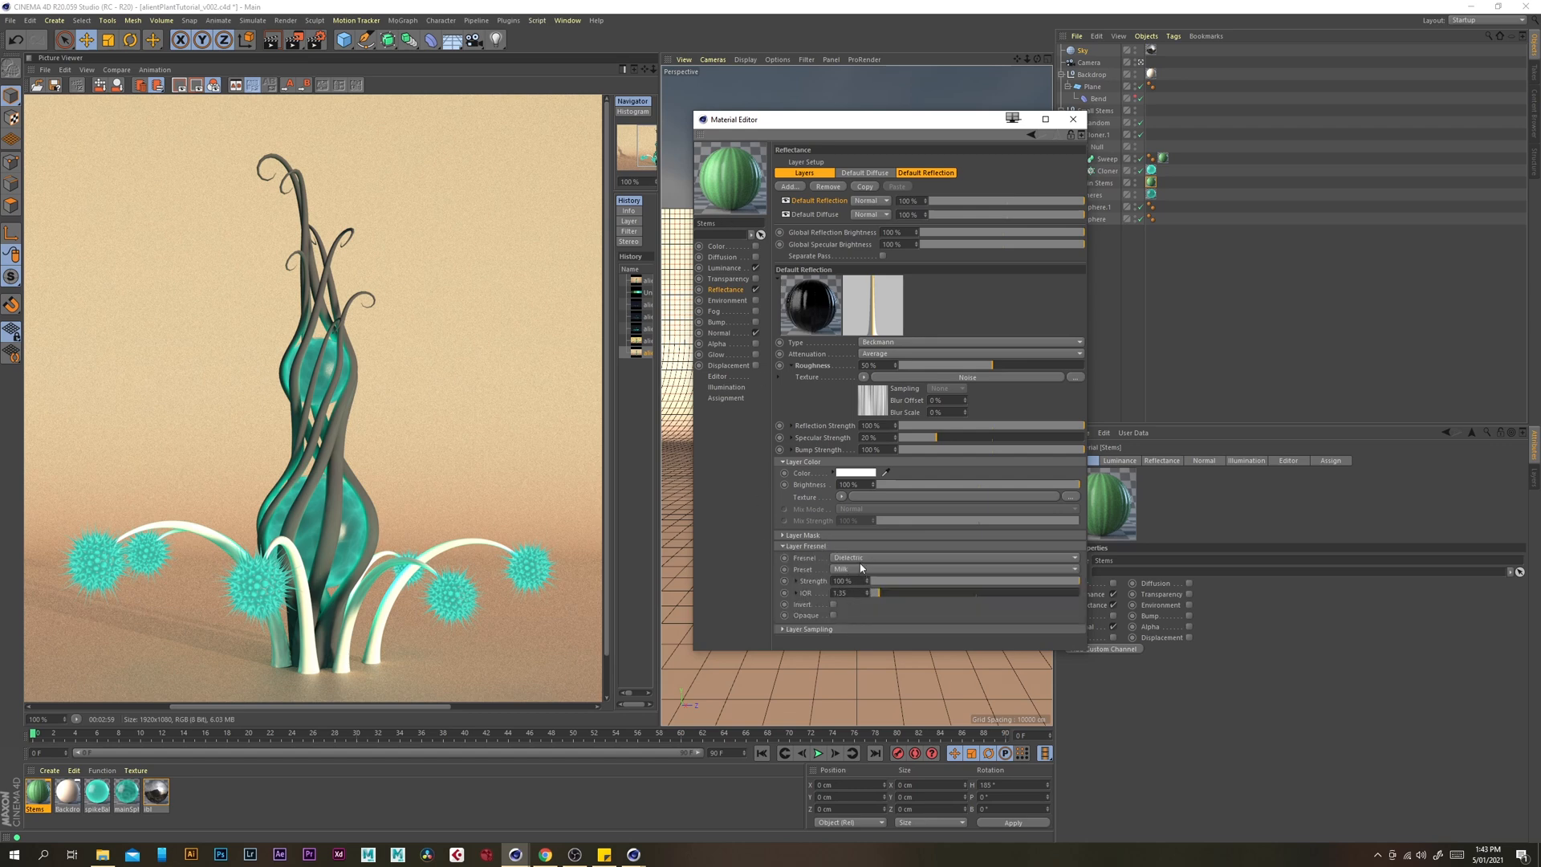
pyautogui.click(851, 568)
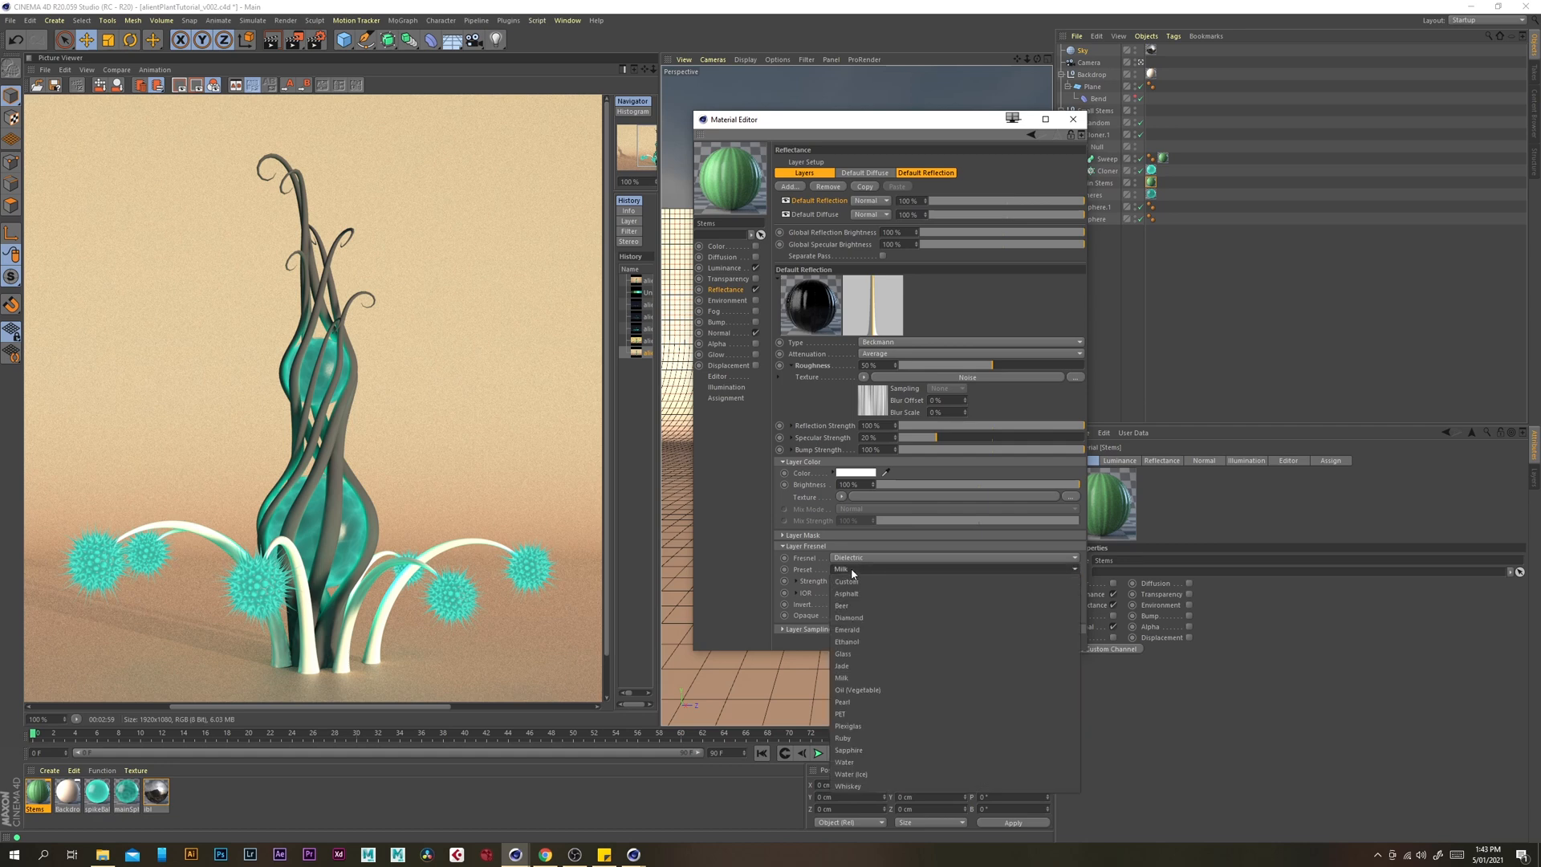
pyautogui.click(892, 691)
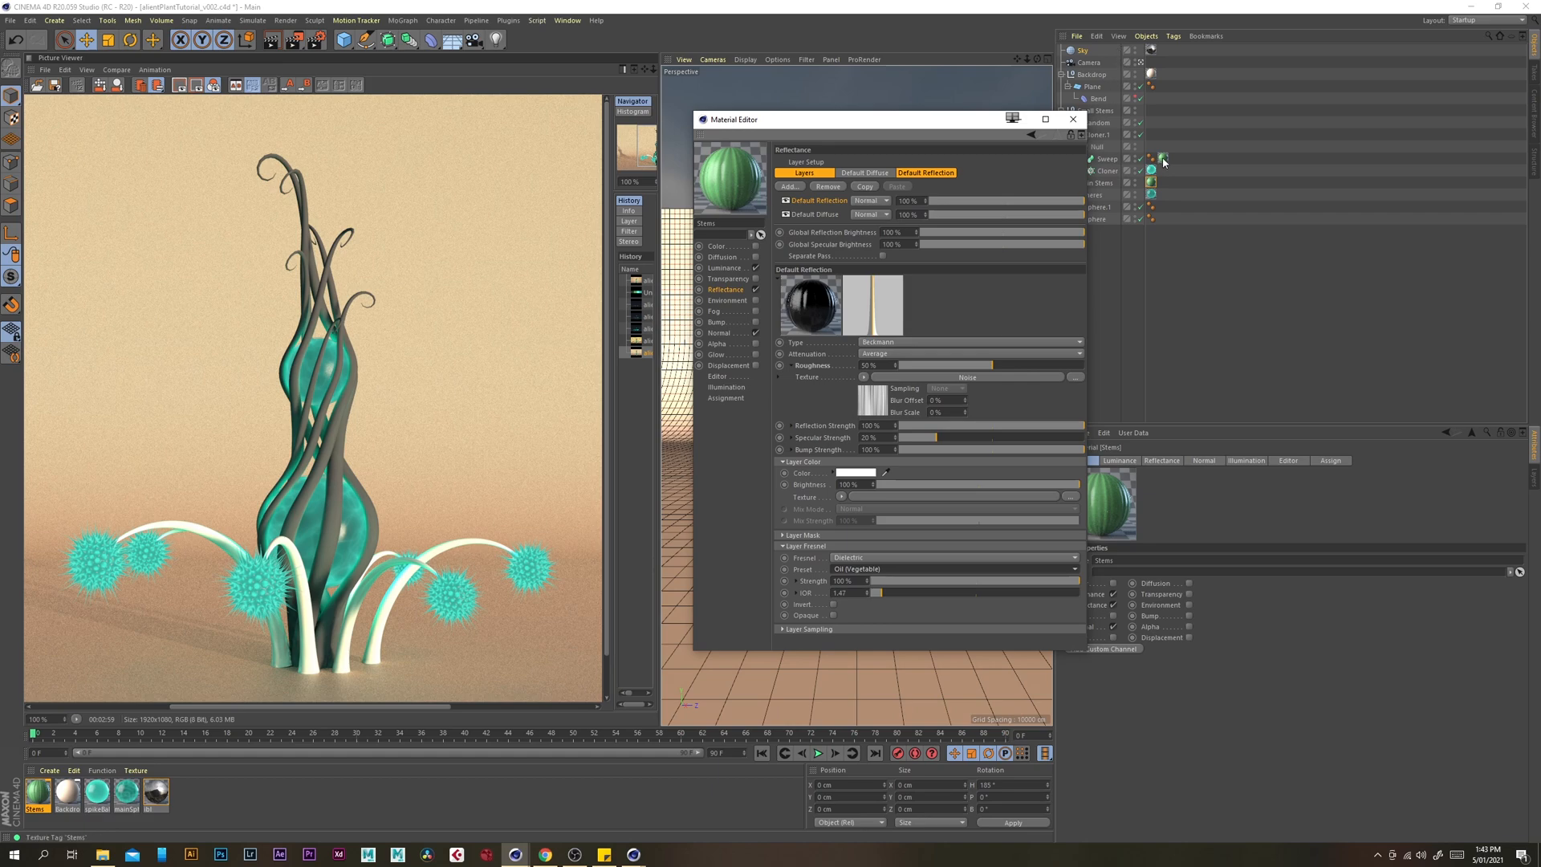
pyautogui.click(1073, 119)
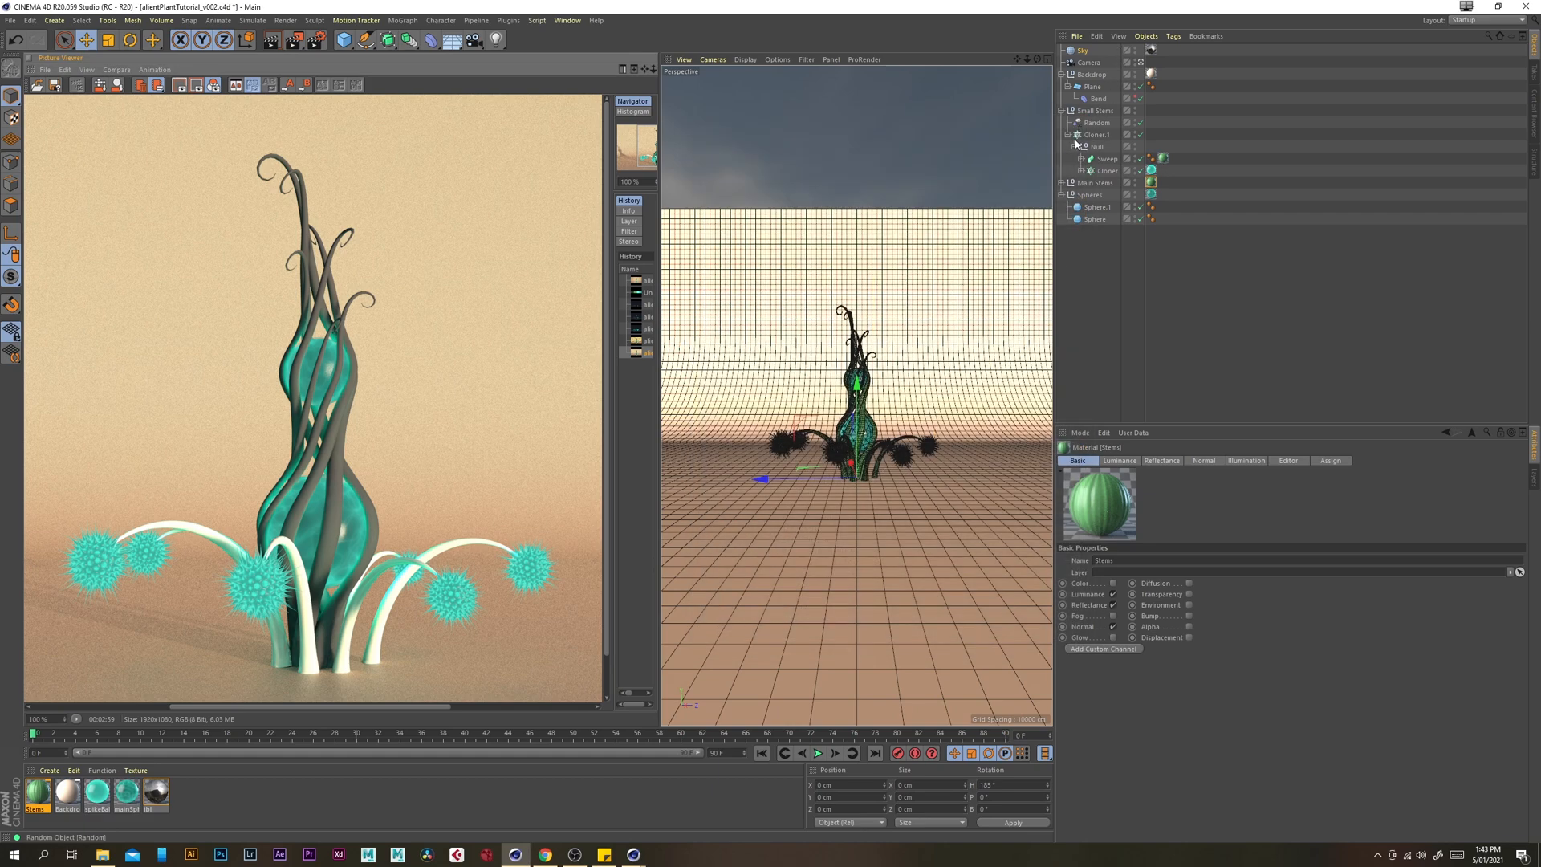
# Render the scene in the Picture Viewer and show the reference image from the render history for comparison
pyautogui.click(301, 46)
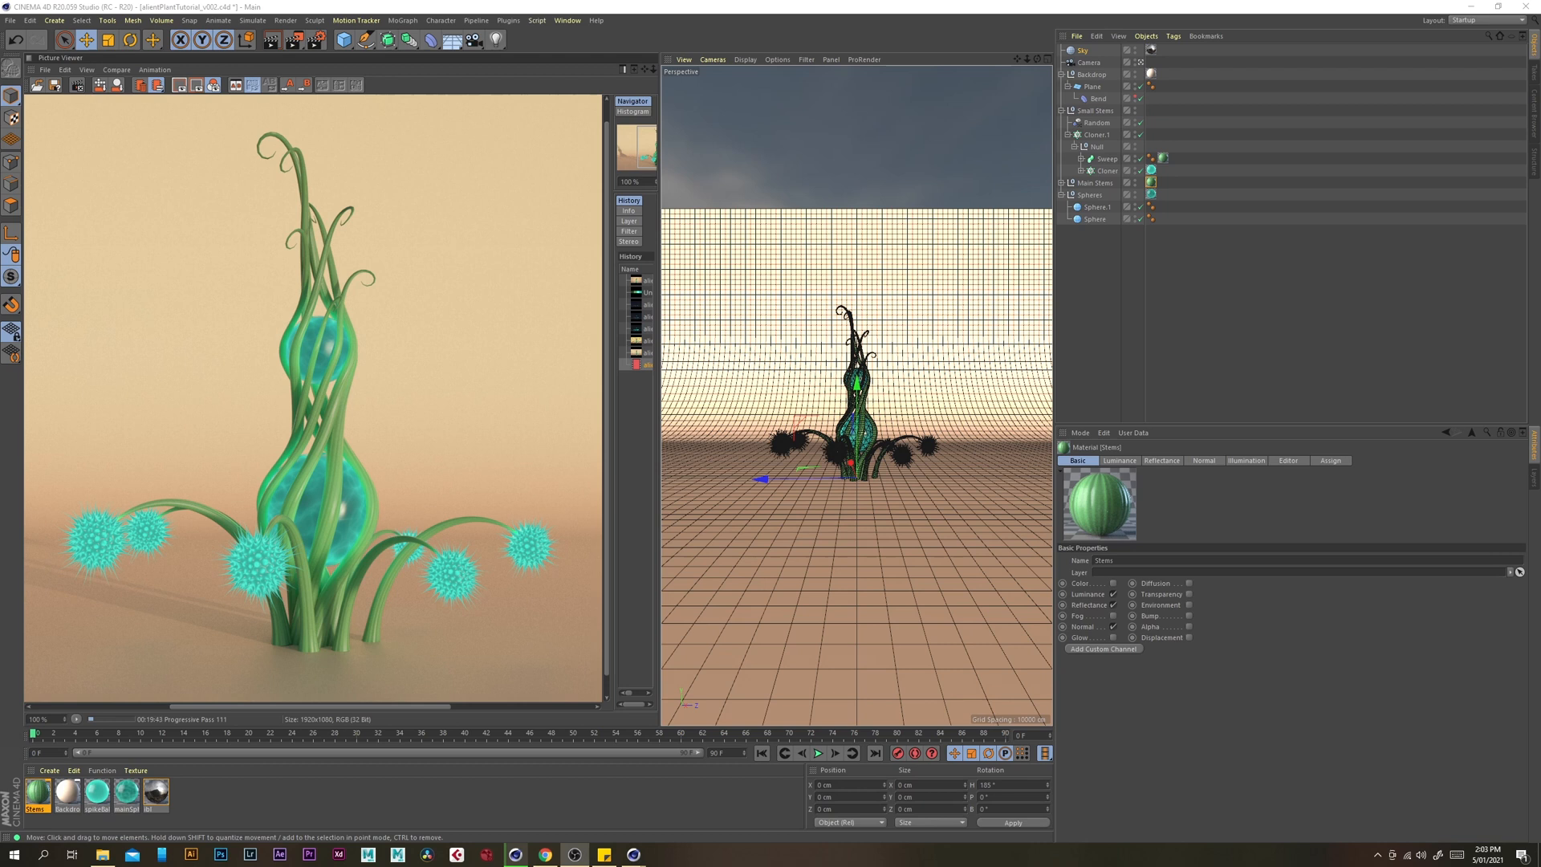
pyautogui.click(647, 281)
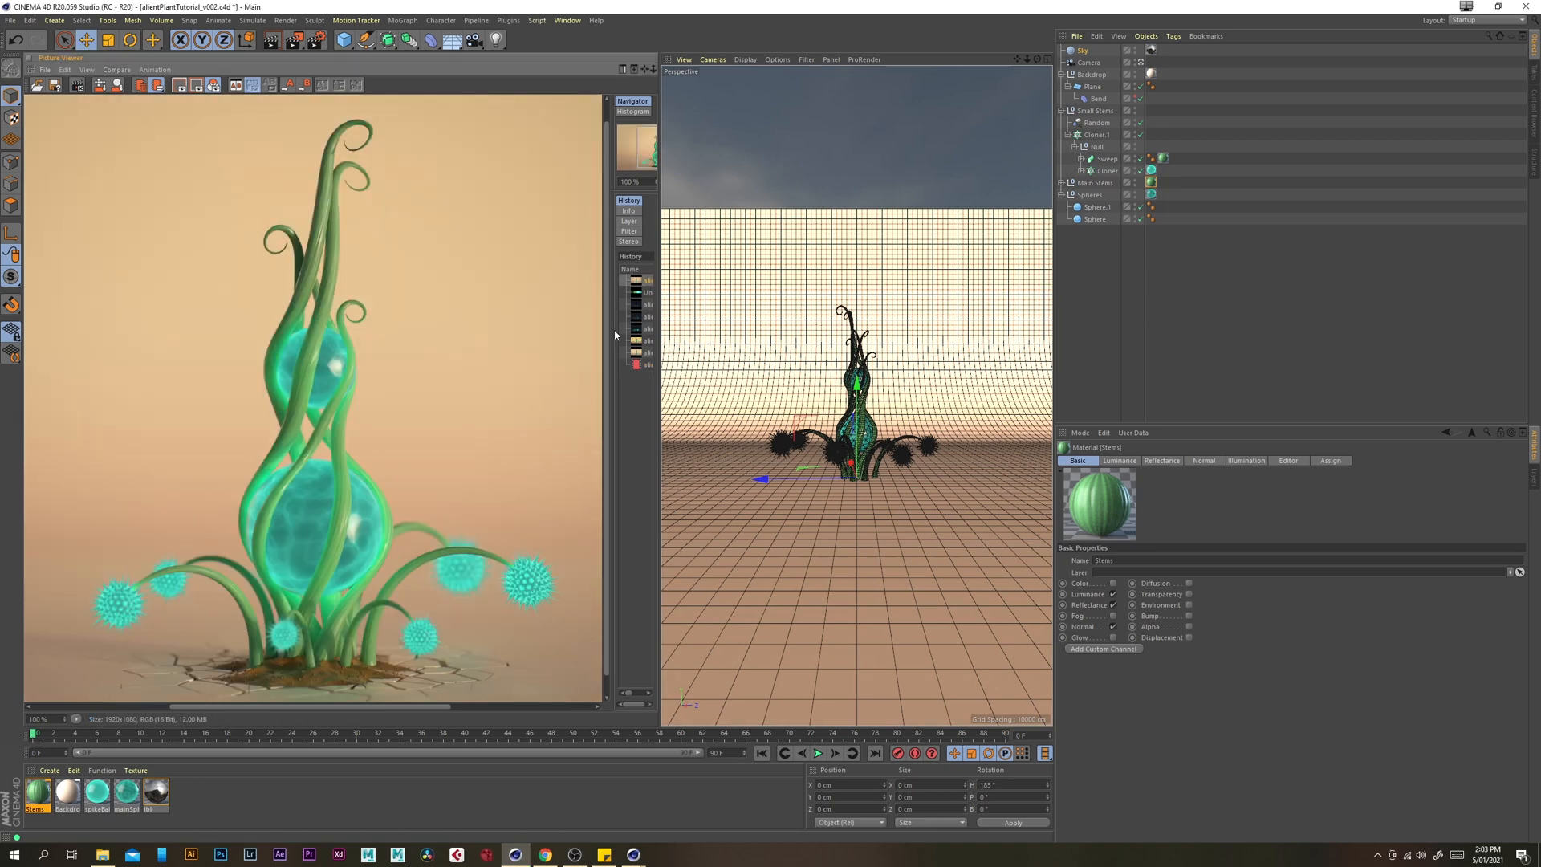